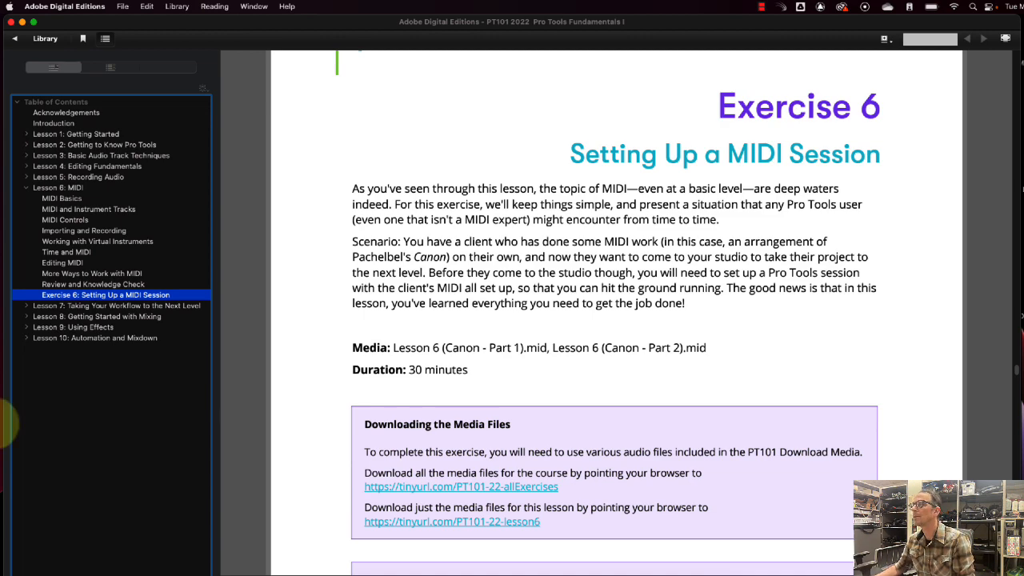
# Step: Read the exercise's session setup instructions, switch to Pro Tools and start a new local session named "Lesson 6 - Canon - KT"
pyautogui.scroll(-3, 672, 296)
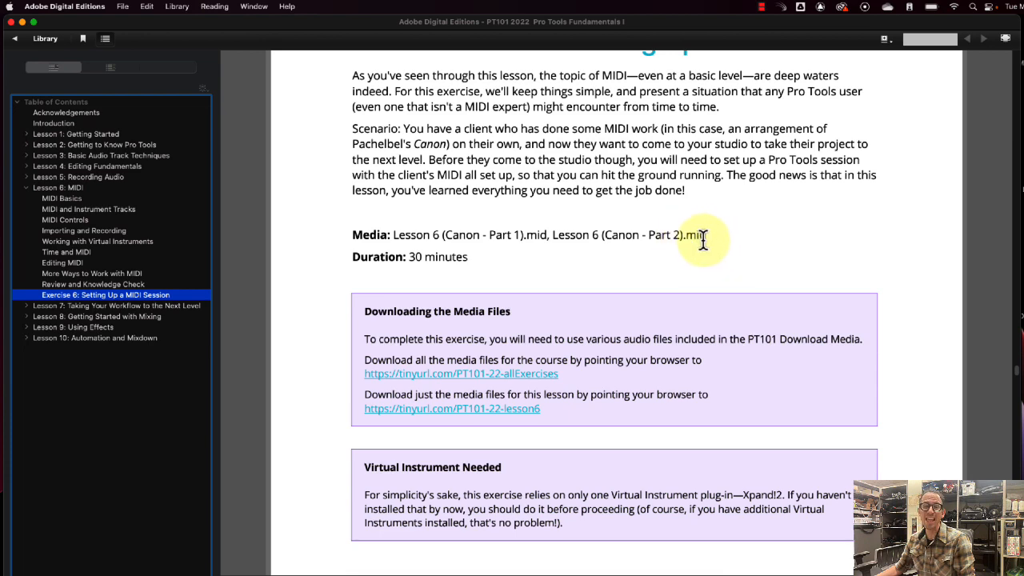
pyautogui.scroll(-5, 677, 258)
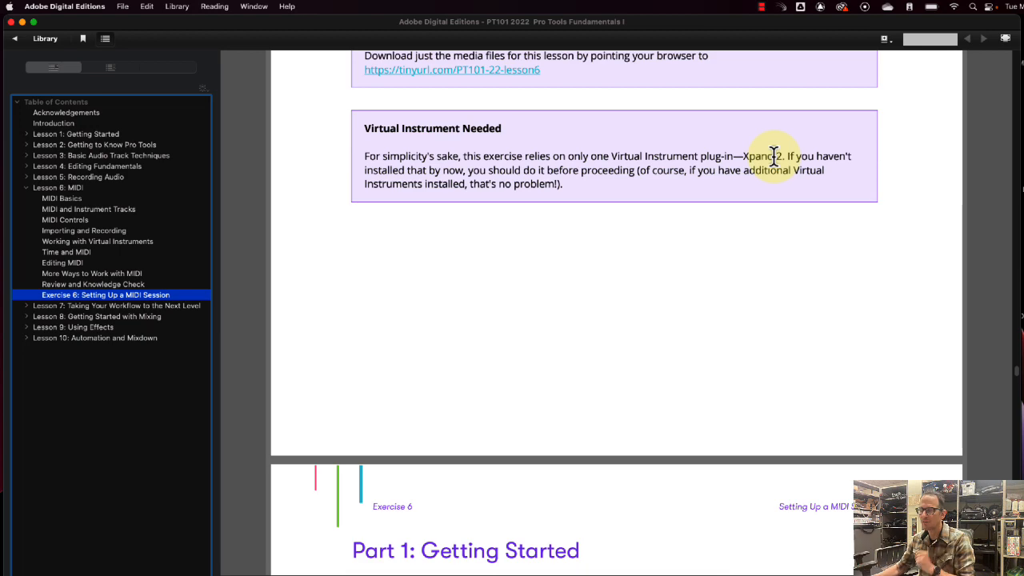
pyautogui.scroll(-10, 752, 216)
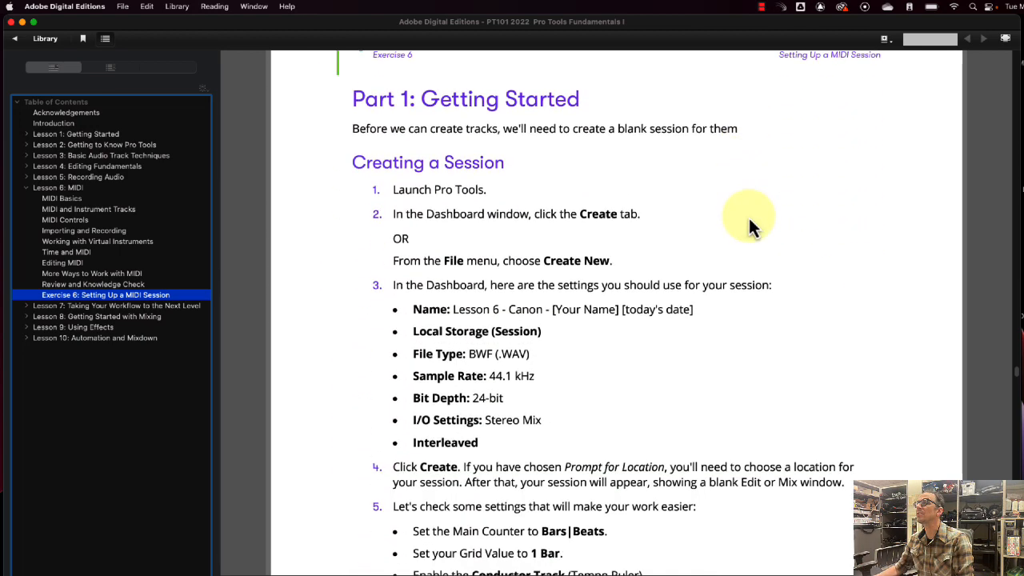
pyautogui.scroll(-1, 696, 235)
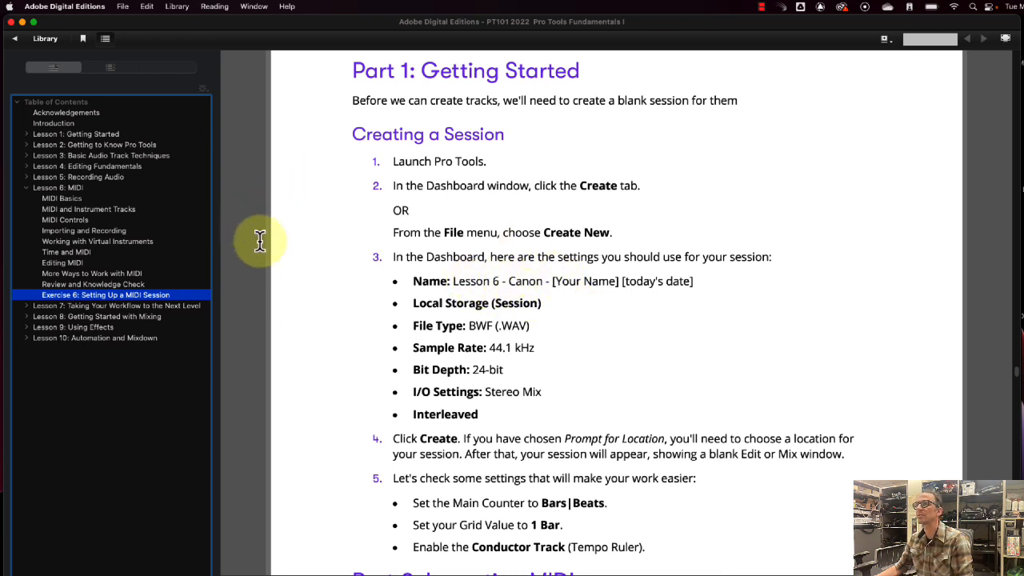
pyautogui.click(597, 573)
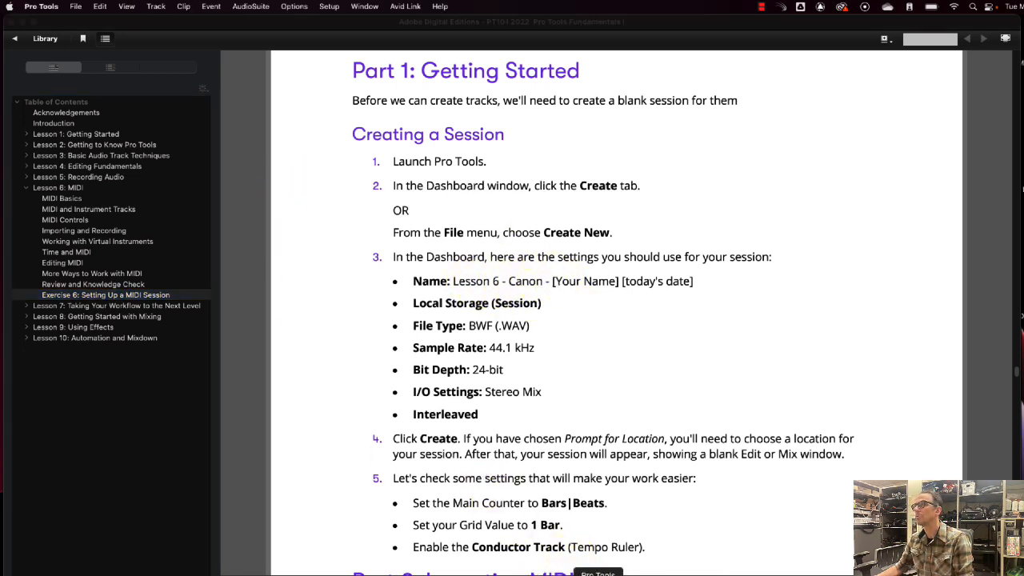
pyautogui.click(76, 8)
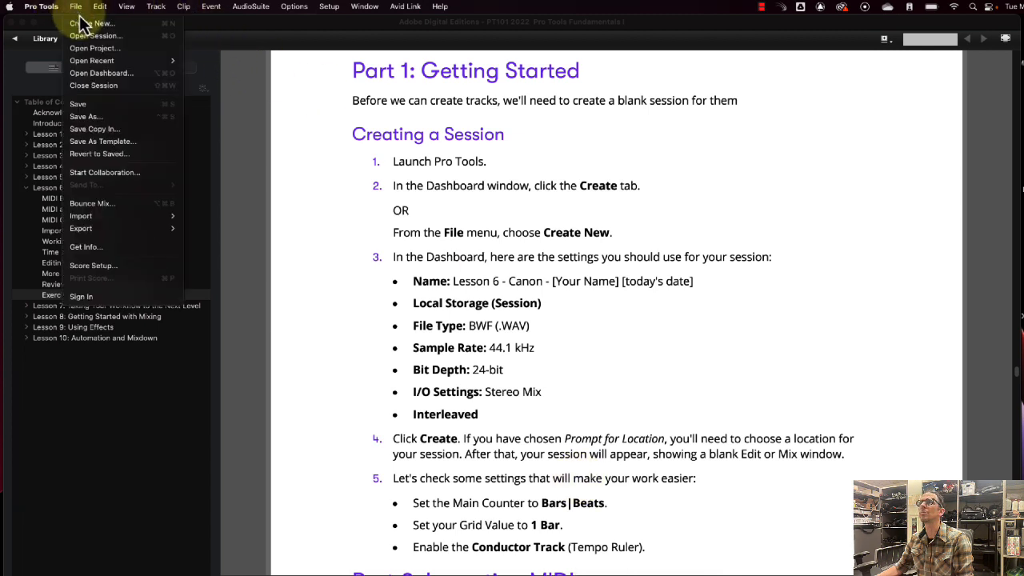
pyautogui.click(92, 23)
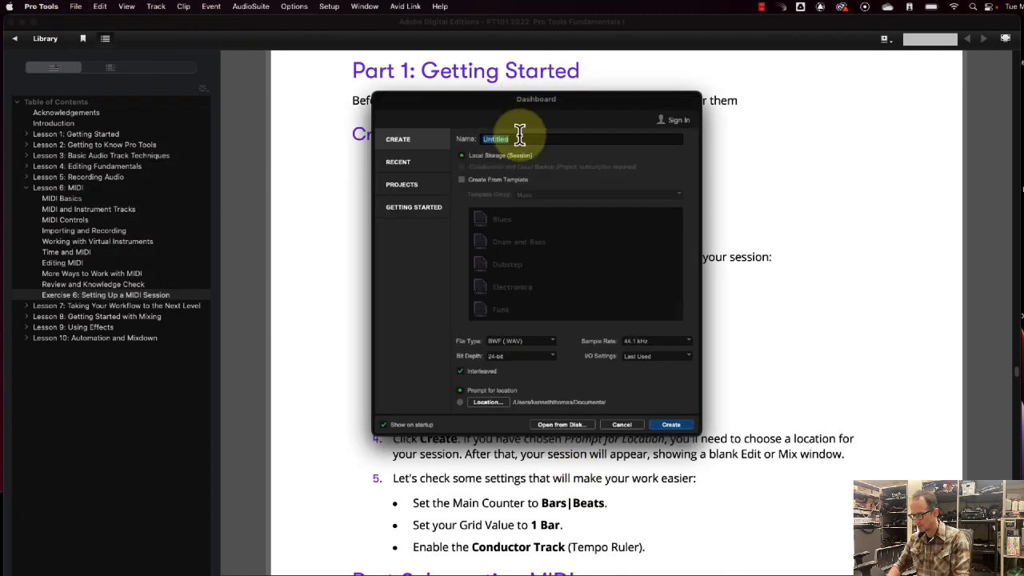
pyautogui.write('Less')
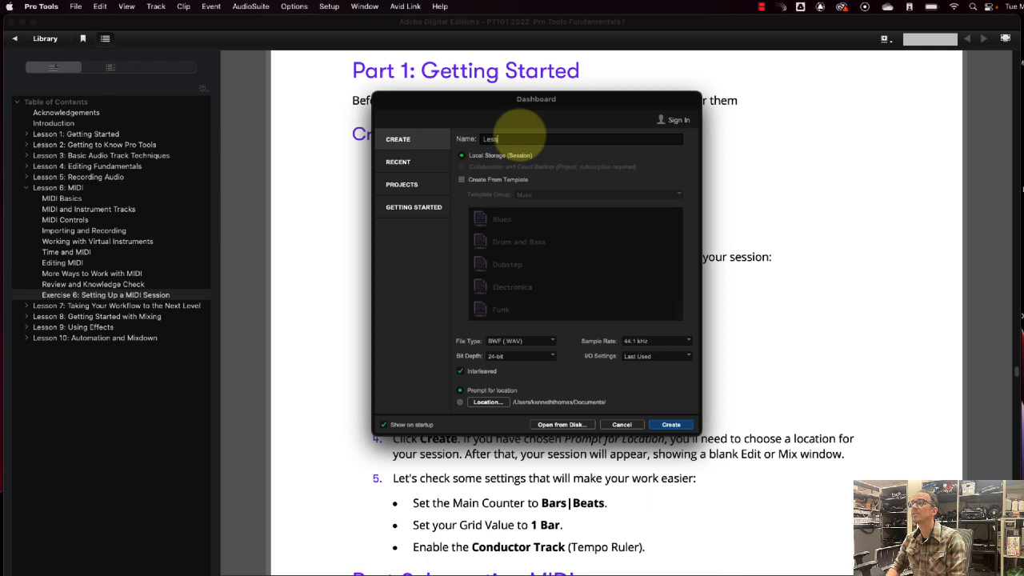
pyautogui.write('on 6')
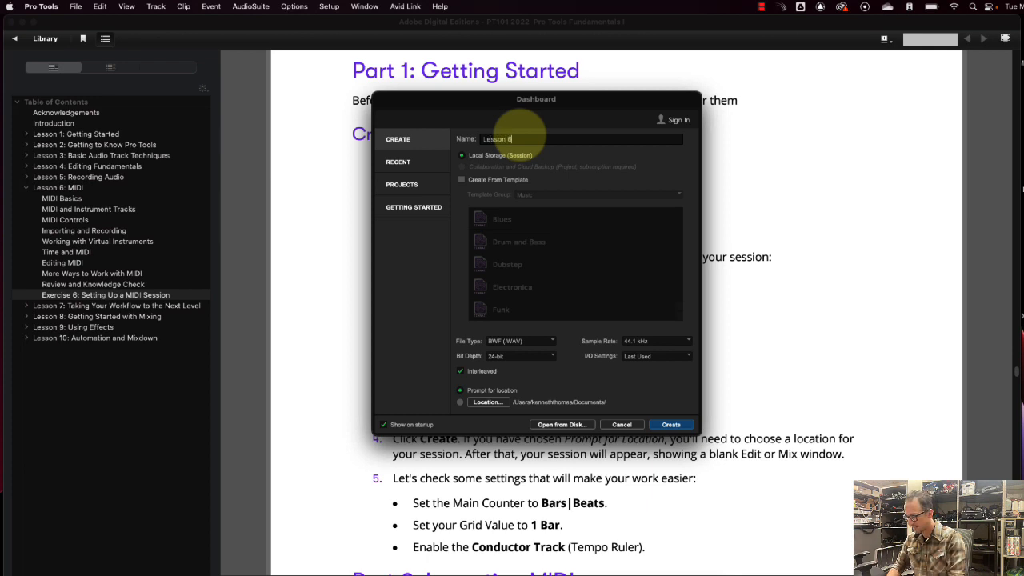
pyautogui.write(' - Canon')
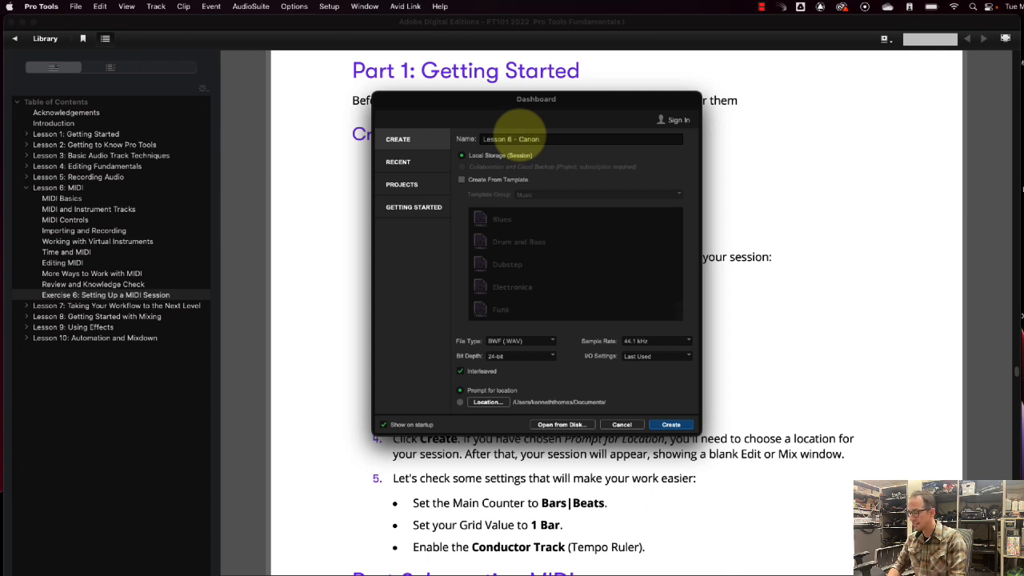
pyautogui.write(' - KT')
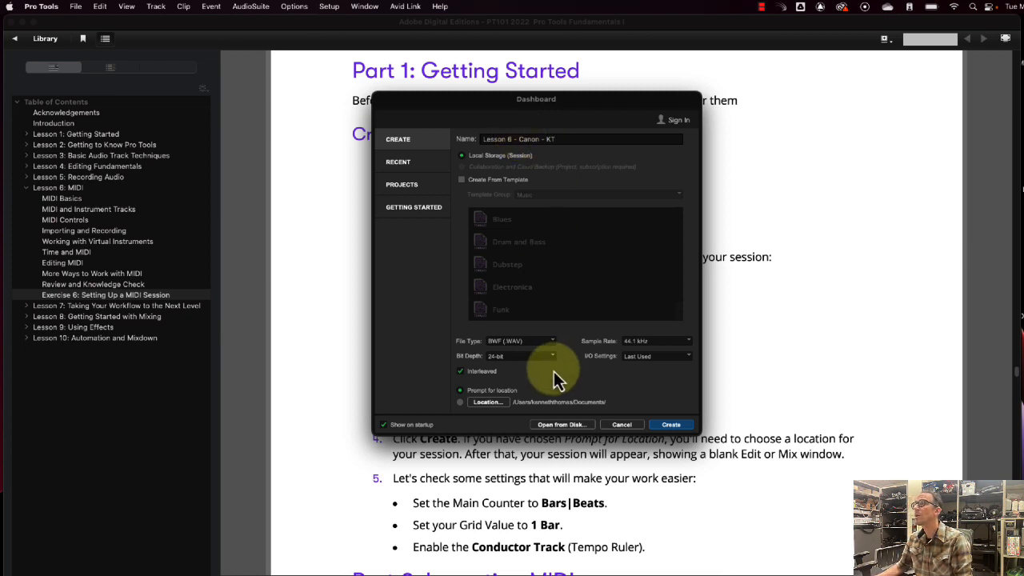
# Step: Configure the new session as interleaved BWF (.WAV), 44.1 kHz, 24-bit, with Stereo Mix I/O settings
pyautogui.click(684, 342)
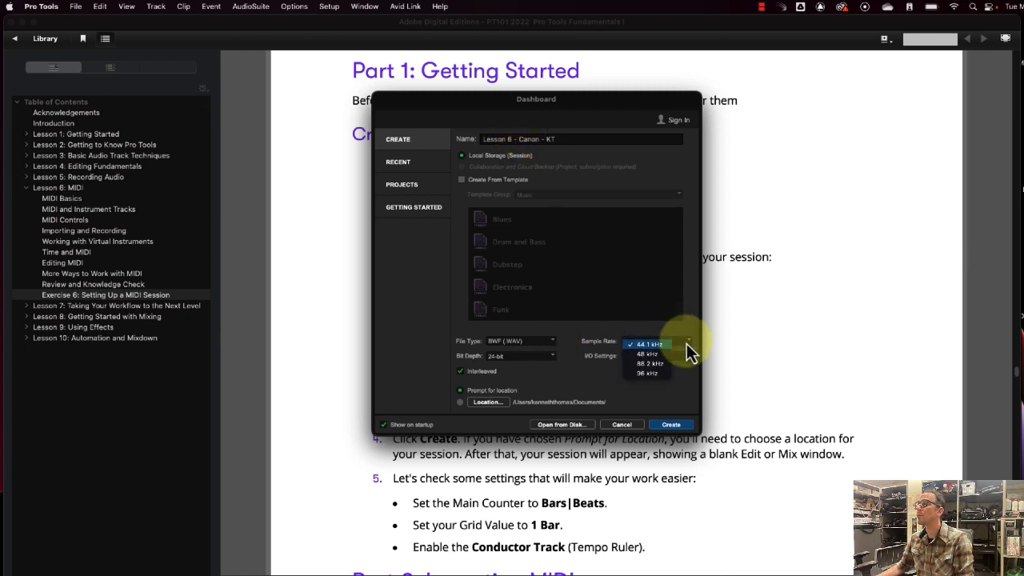
pyautogui.click(660, 345)
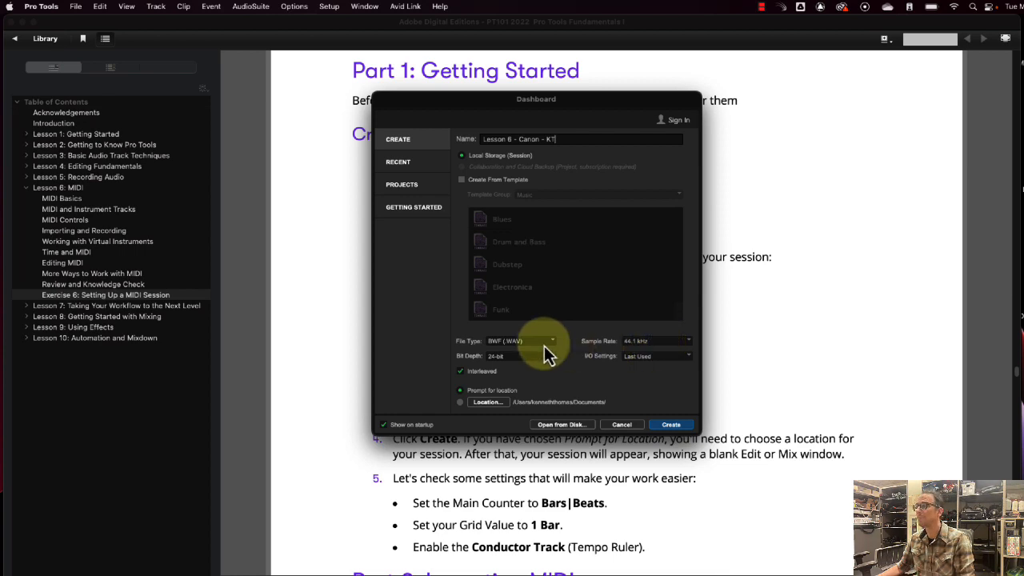
pyautogui.moveTo(540, 110); pyautogui.dragTo(498, 108)
pyautogui.click(503, 364)
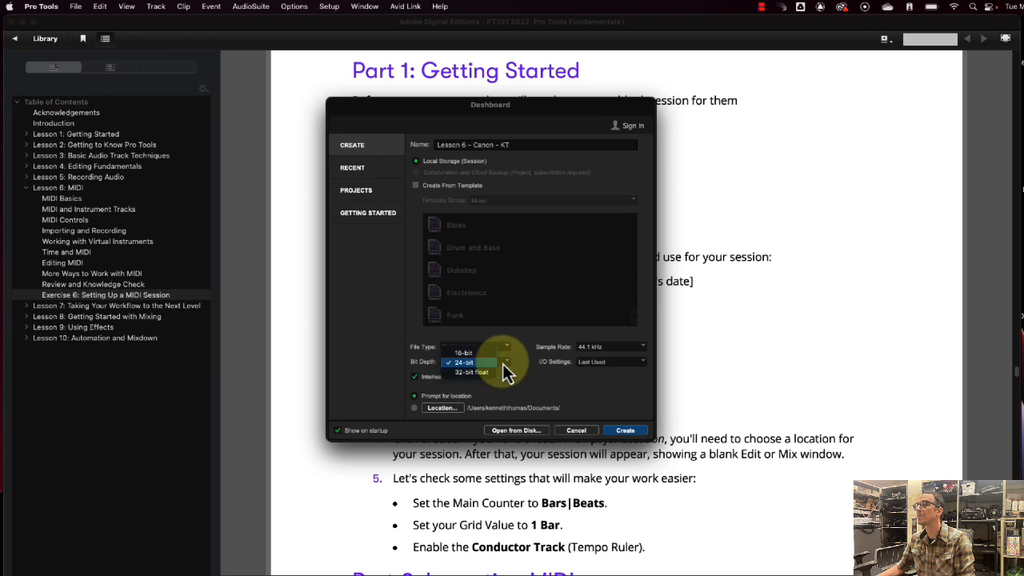
pyautogui.click(492, 362)
pyautogui.click(504, 348)
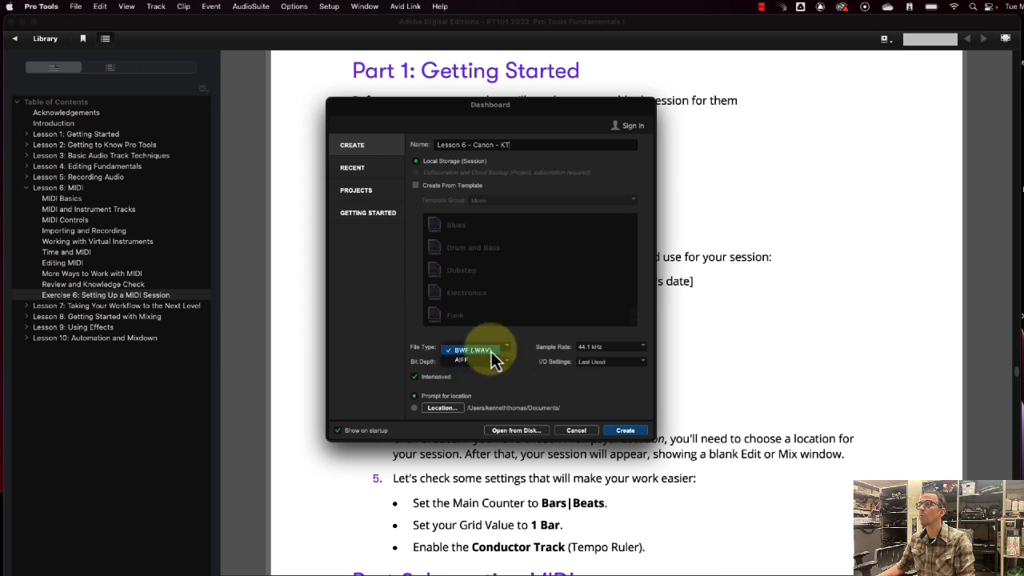
pyautogui.click(491, 352)
pyautogui.click(628, 362)
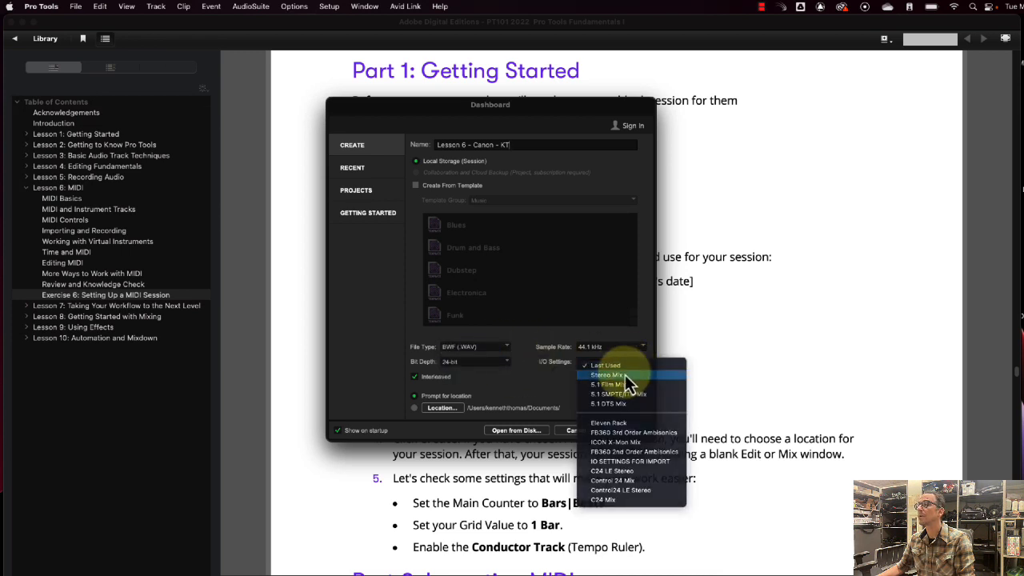
pyautogui.click(626, 375)
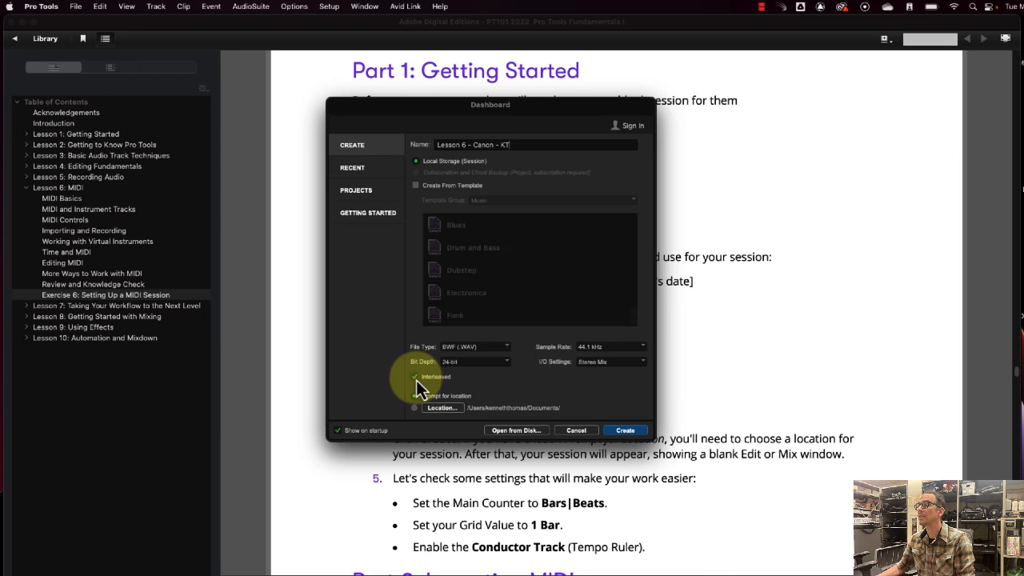
pyautogui.click(415, 378)
pyautogui.moveTo(502, 109); pyautogui.dragTo(682, 84)
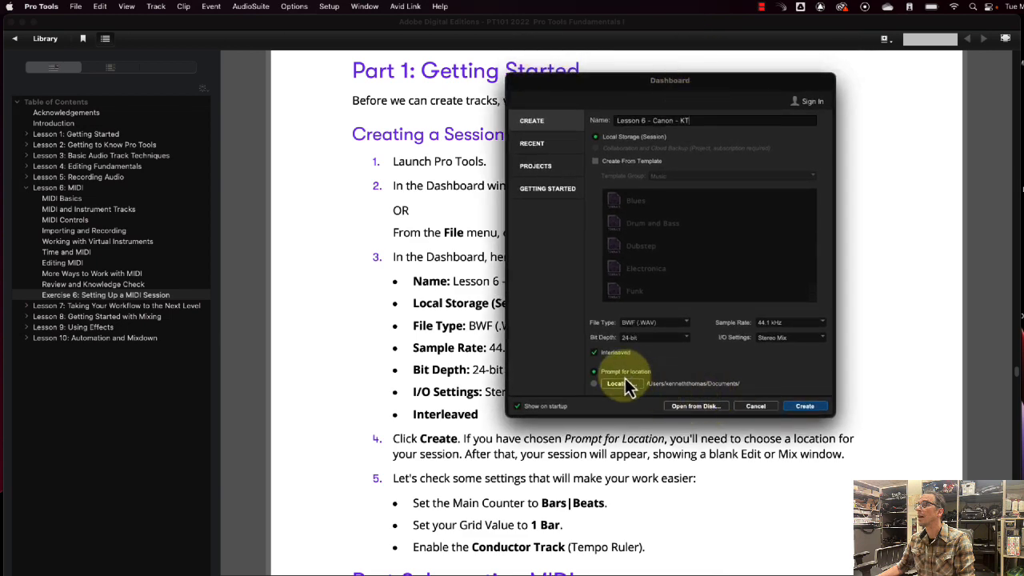
# Step: Create the session as "Lesson 6 - Canon - KT02" in the PRO TOOLS EXERCISE MEDIA folder, discarding changes to the previously open session
pyautogui.click(805, 406)
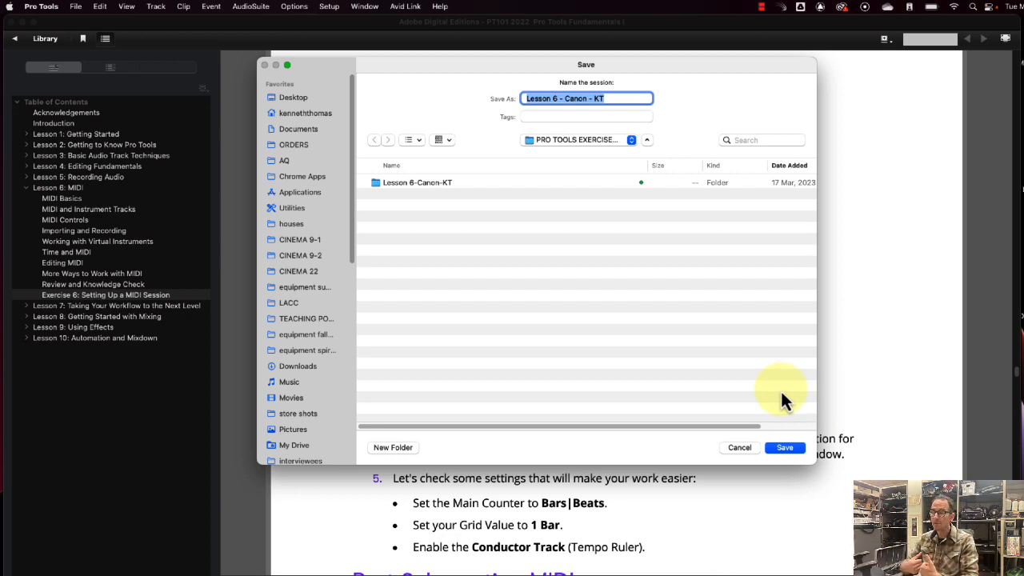
pyautogui.click(578, 139)
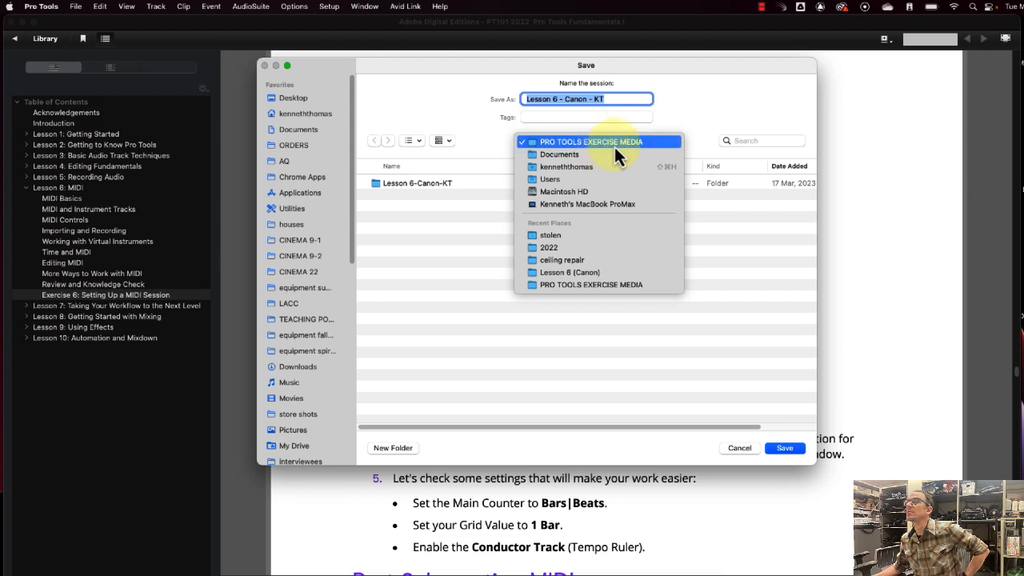
pyautogui.click(613, 144)
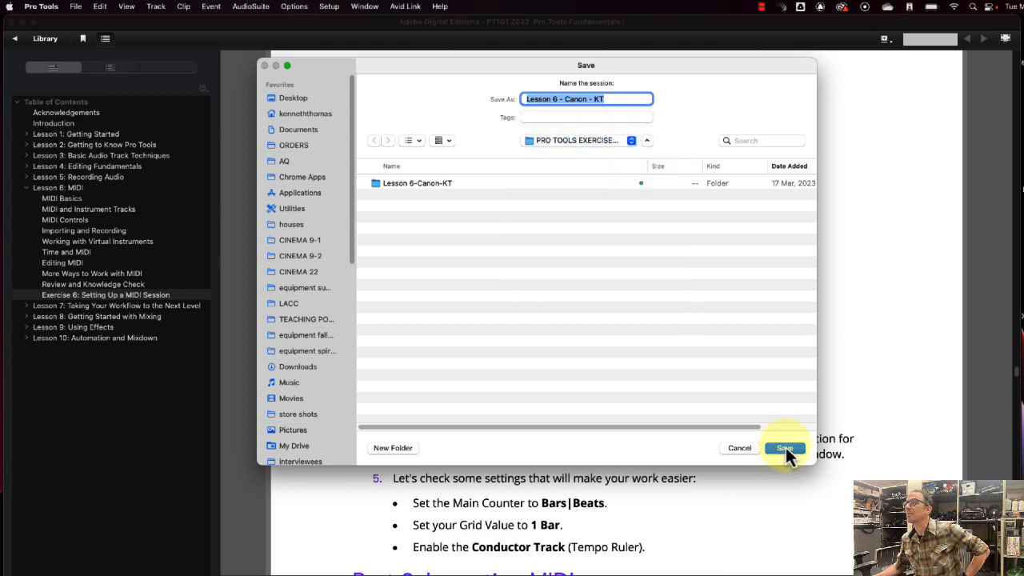
pyautogui.click(630, 101)
pyautogui.write('02')
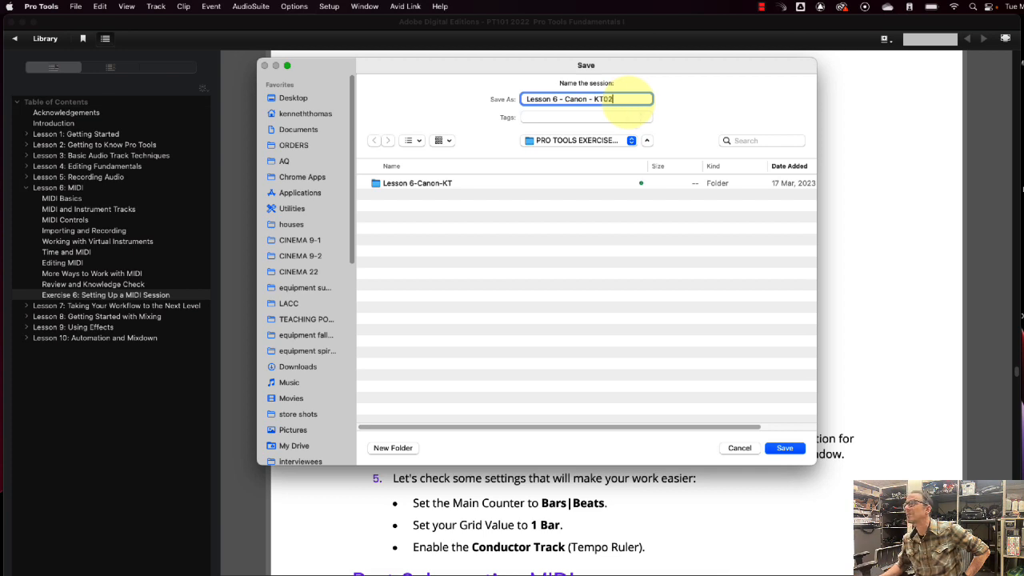
pyautogui.press('Return')
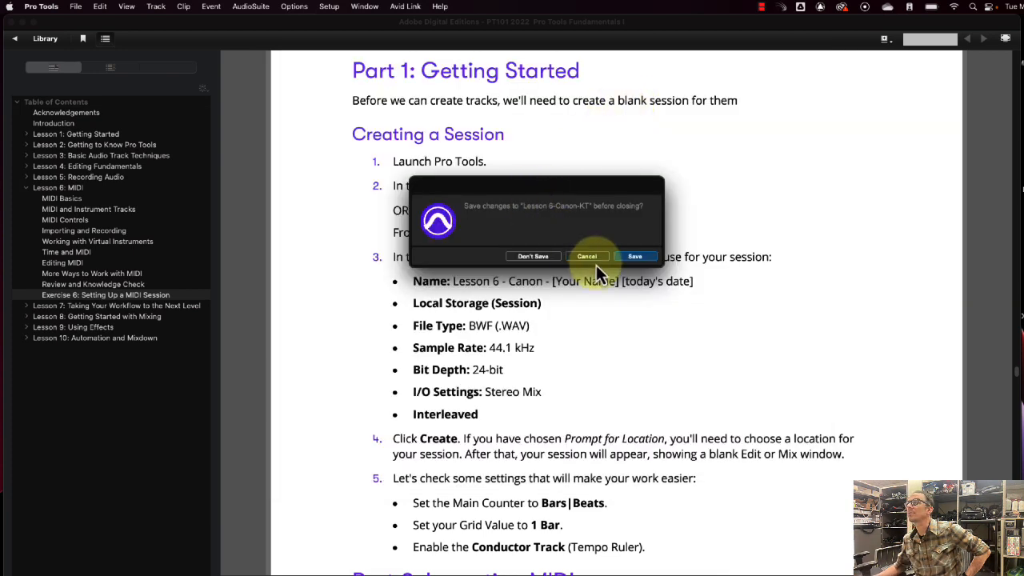
pyautogui.click(533, 257)
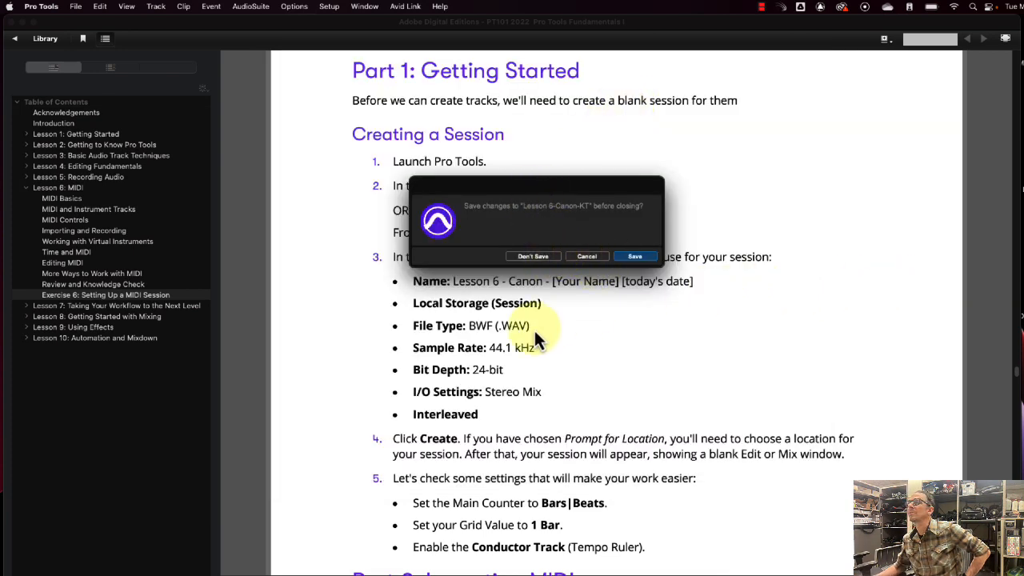
pyautogui.click(643, 131)
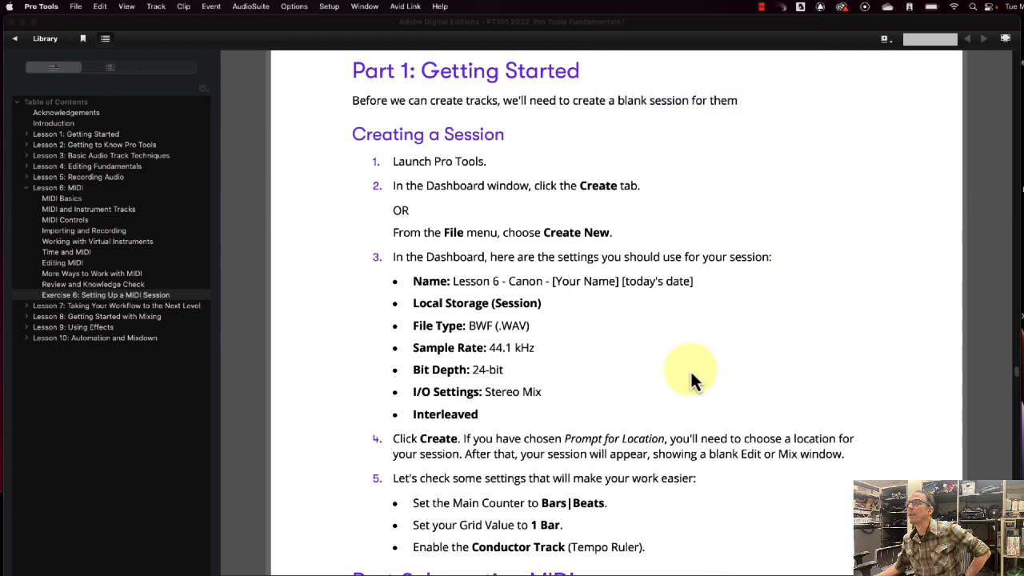
# Step: Open the new session's Edit window and set the Main Counter to Bars|Beats
pyautogui.scroll(-4, 693, 377)
pyautogui.scroll(-5, 691, 373)
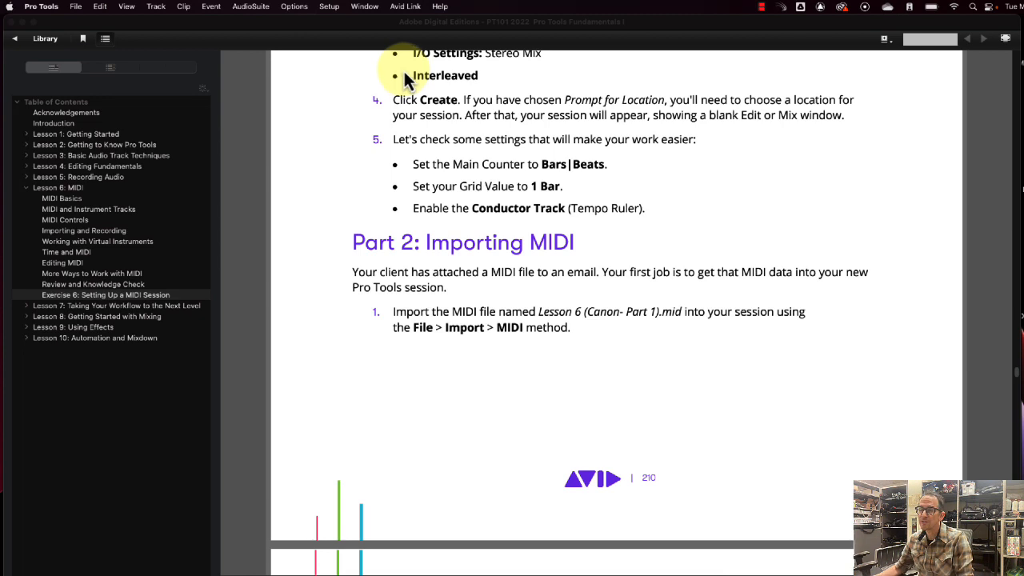
pyautogui.click(366, 9)
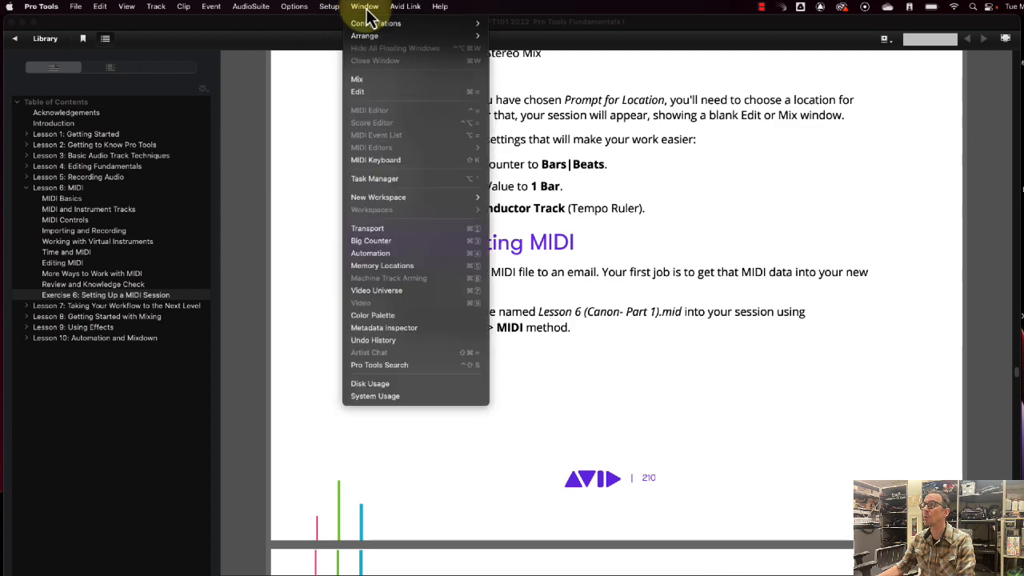
pyautogui.click(376, 94)
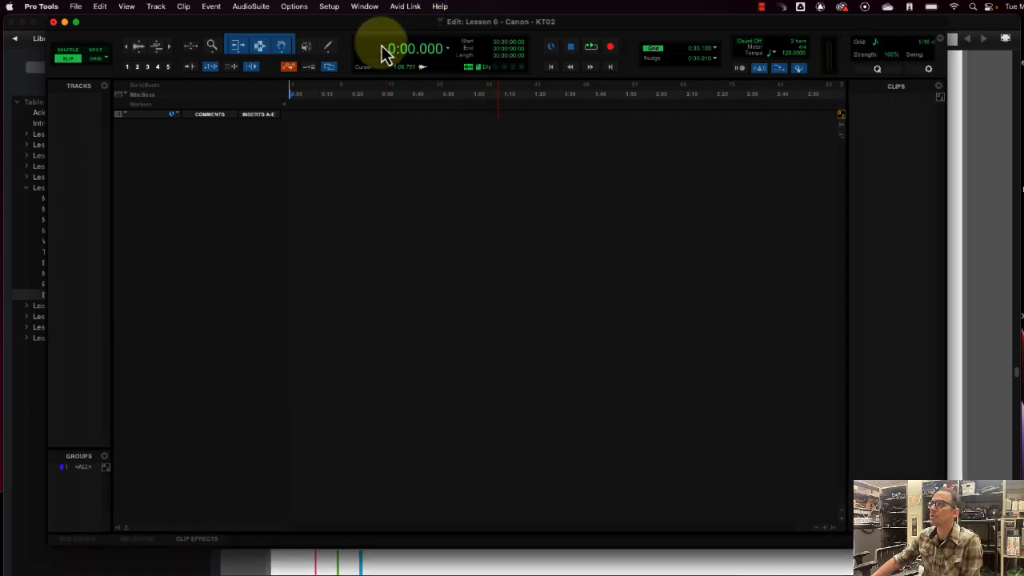
pyautogui.click(448, 53)
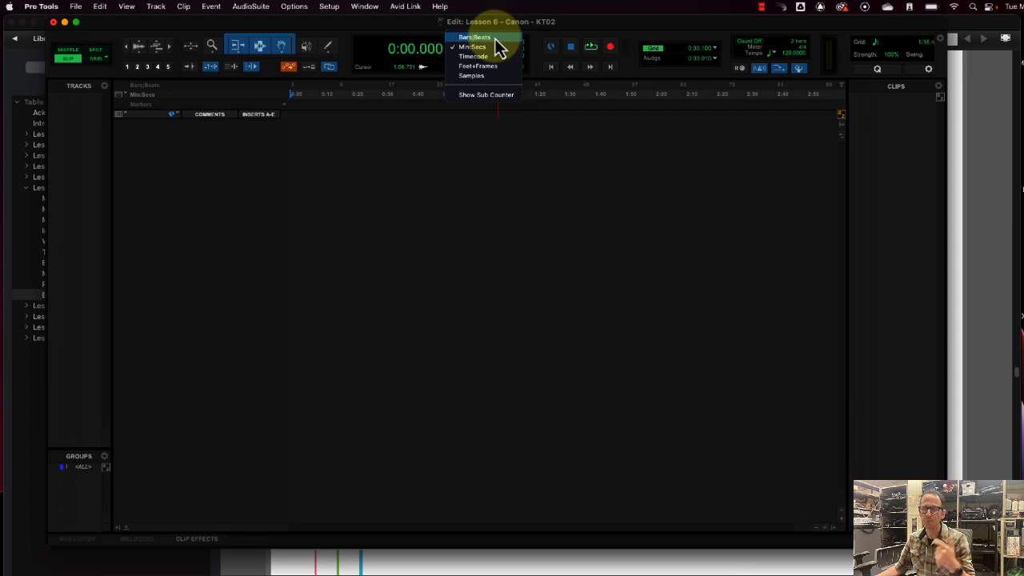
pyautogui.click(495, 39)
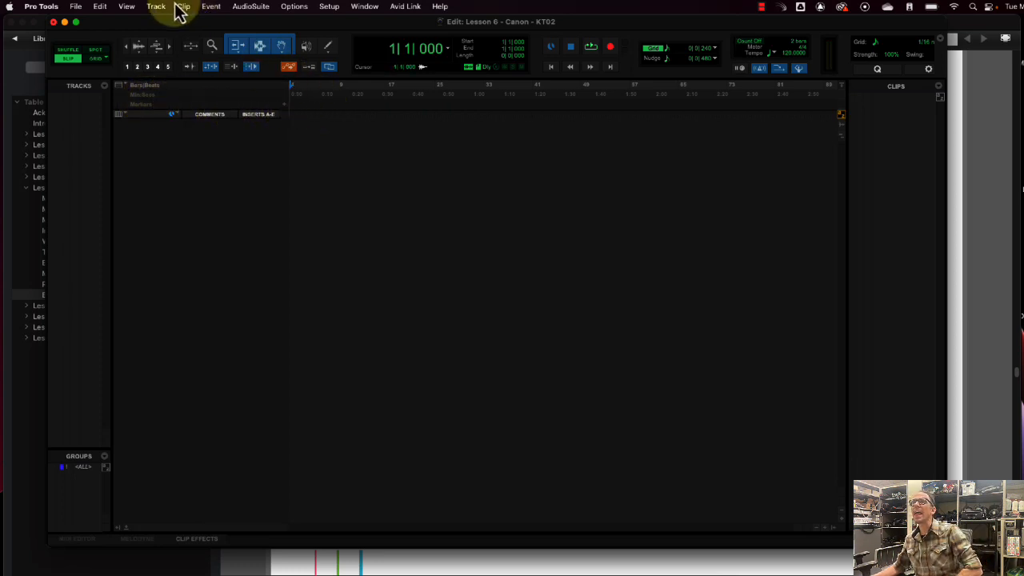
# Step: Show the Tempo ruler in the Edit window, then expand its tempo editor and collapse it again
pyautogui.click(127, 8)
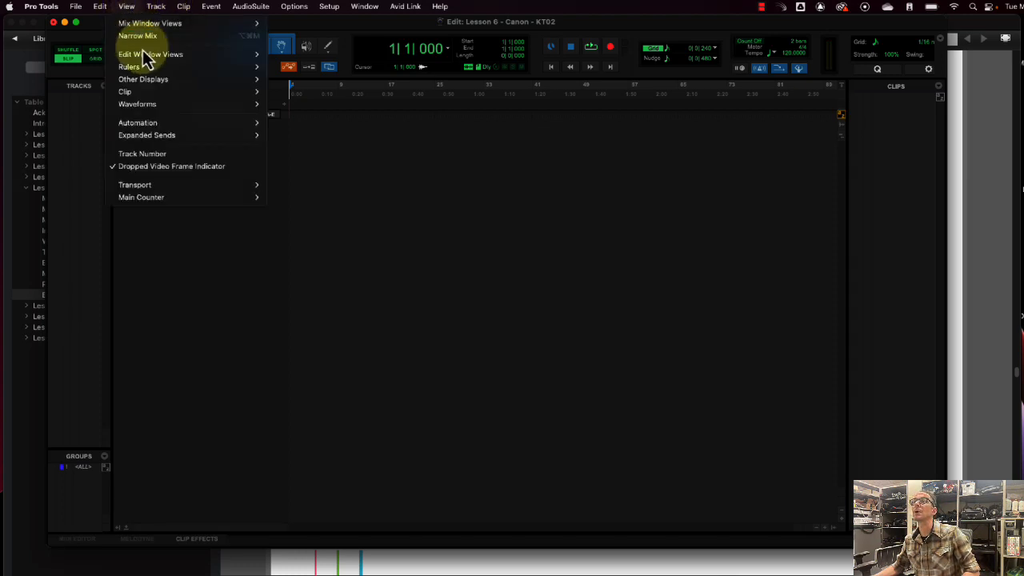
pyautogui.moveTo(147, 56)
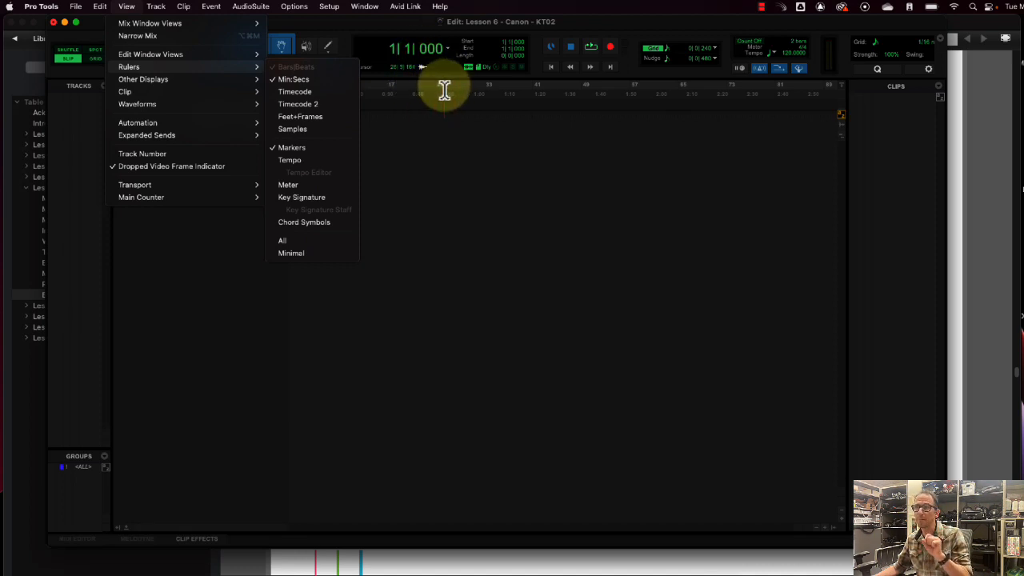
pyautogui.click(309, 164)
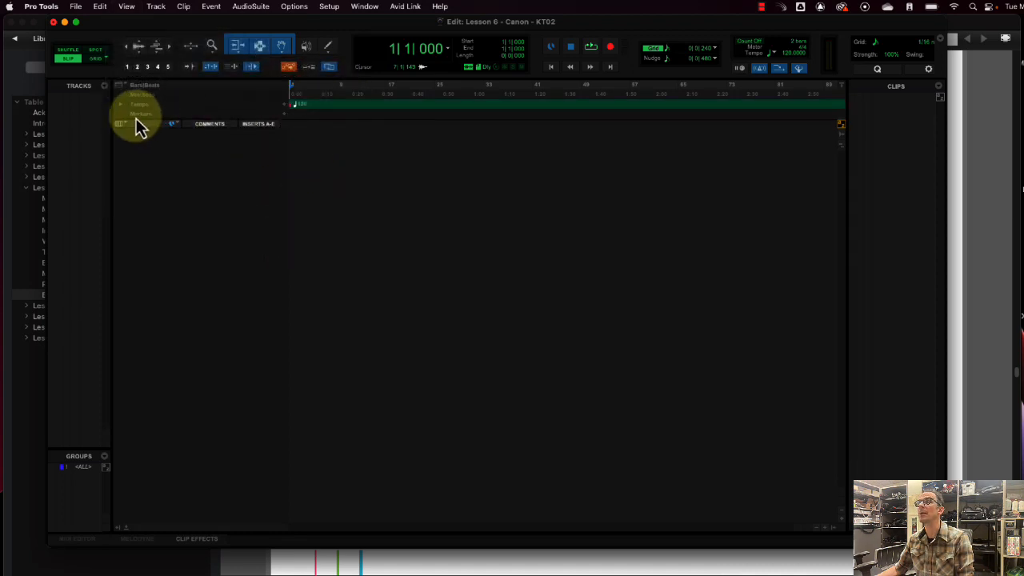
pyautogui.click(120, 105)
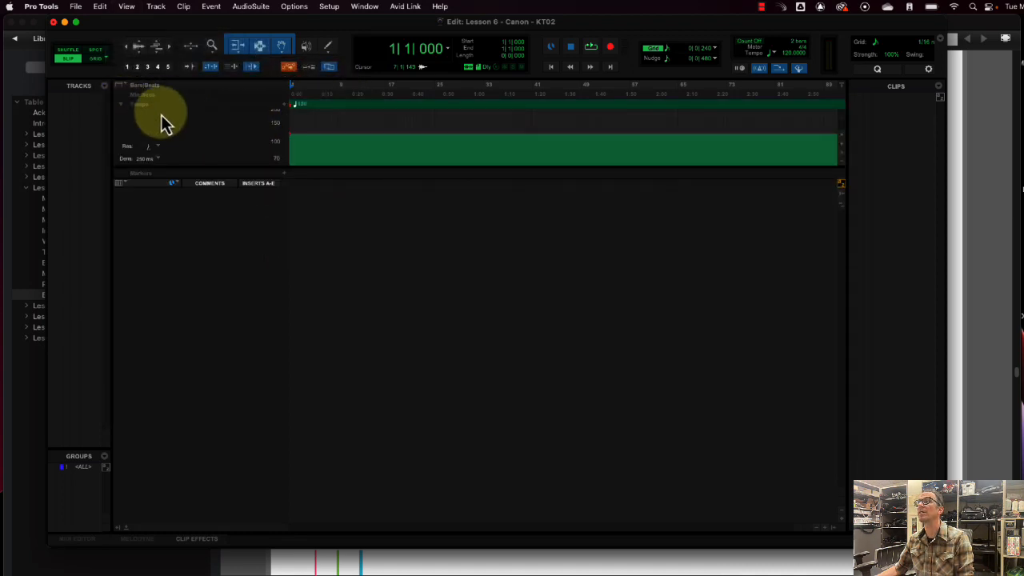
pyautogui.click(120, 107)
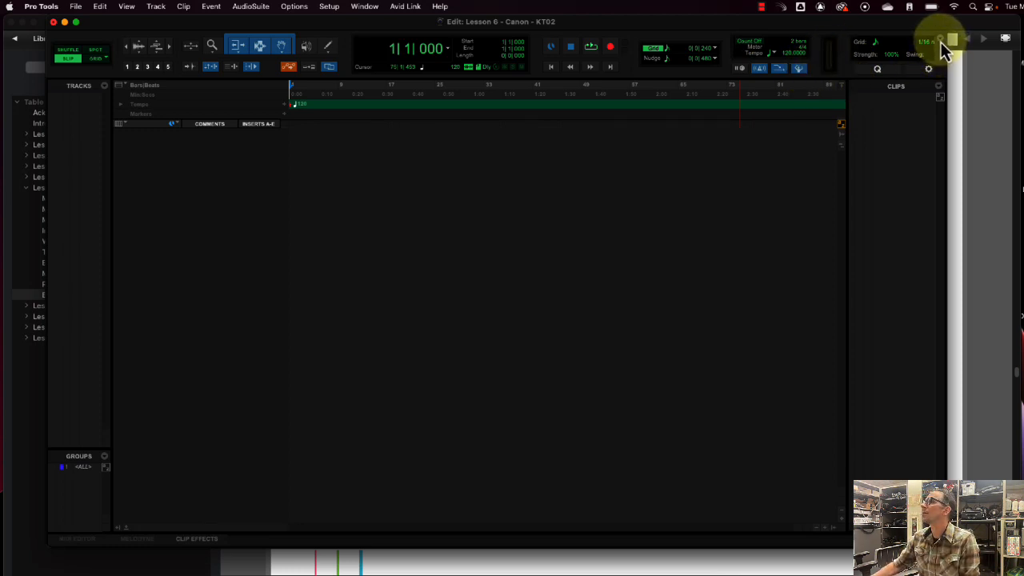
# Step: Toggle the MIDI Controls off and back on in the Edit window toolbar, leaving them displayed
pyautogui.click(941, 42)
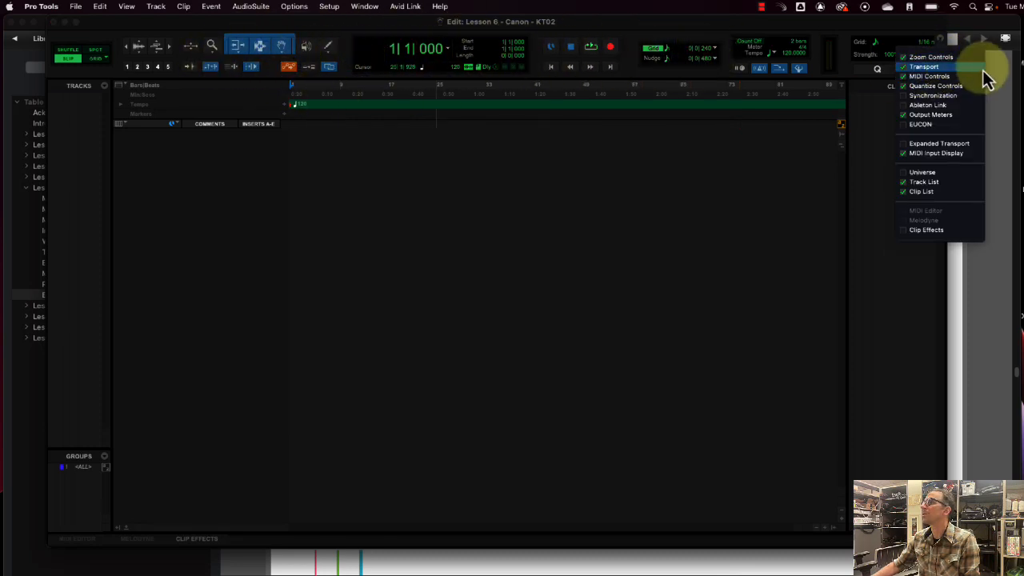
pyautogui.click(920, 78)
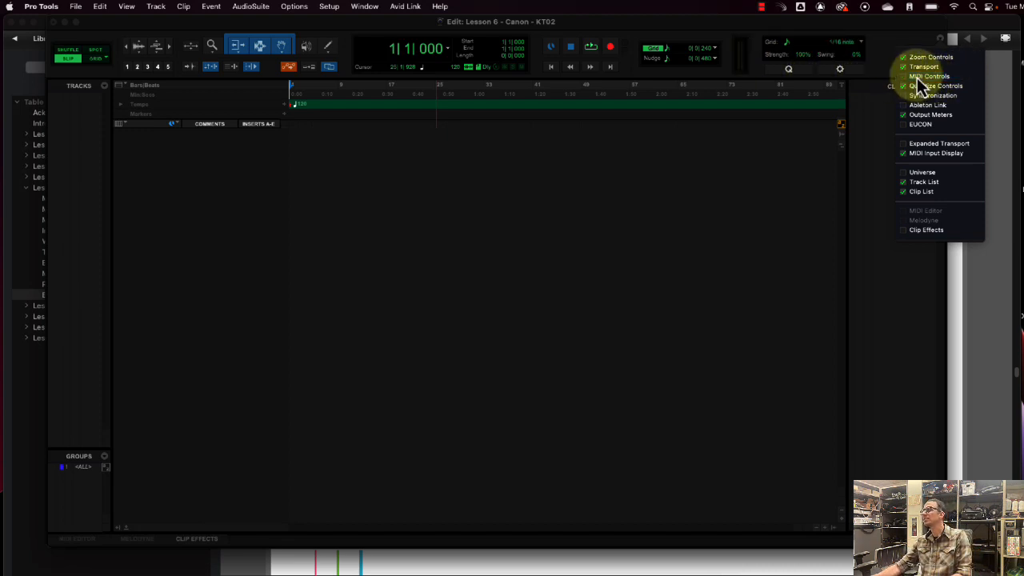
pyautogui.click(920, 78)
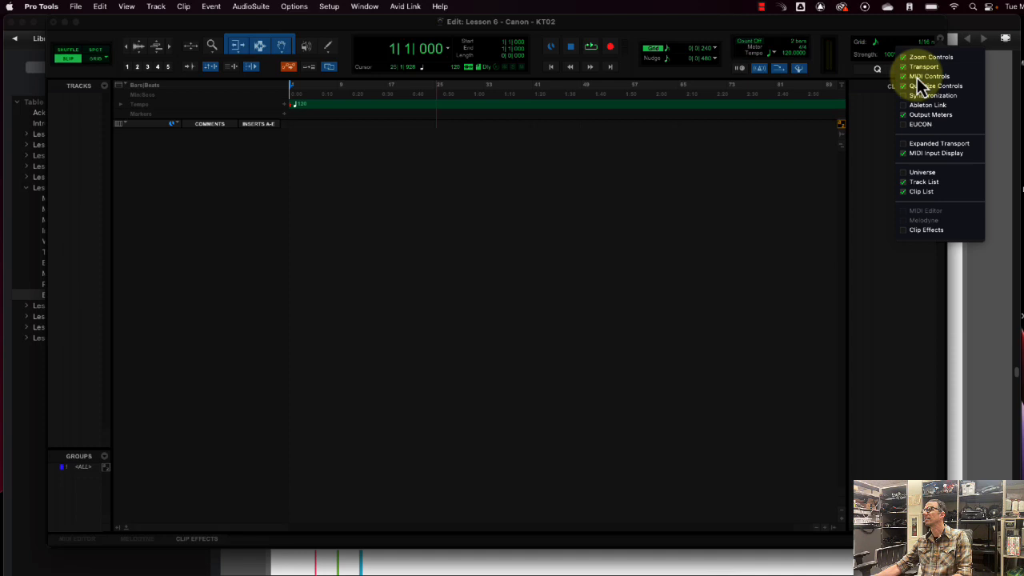
pyautogui.click(919, 78)
pyautogui.click(920, 77)
pyautogui.click(920, 77)
pyautogui.click(920, 78)
pyautogui.click(918, 78)
pyautogui.click(918, 77)
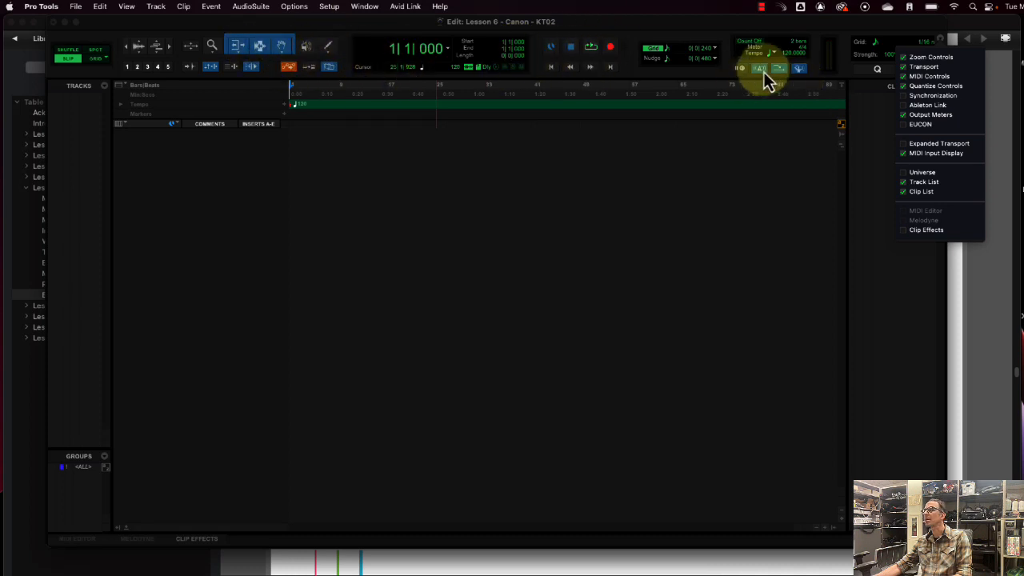
pyautogui.click(928, 77)
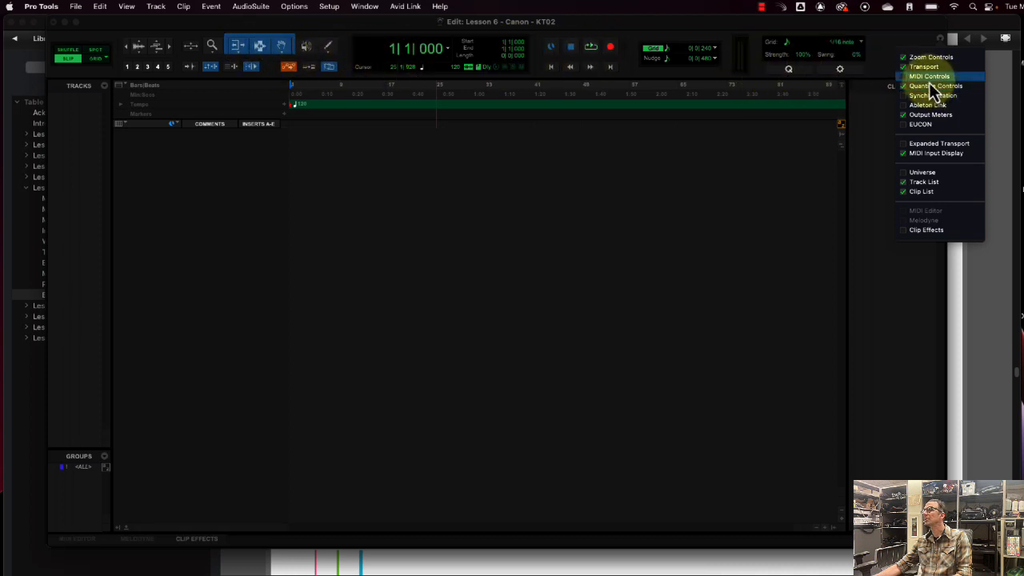
pyautogui.click(929, 77)
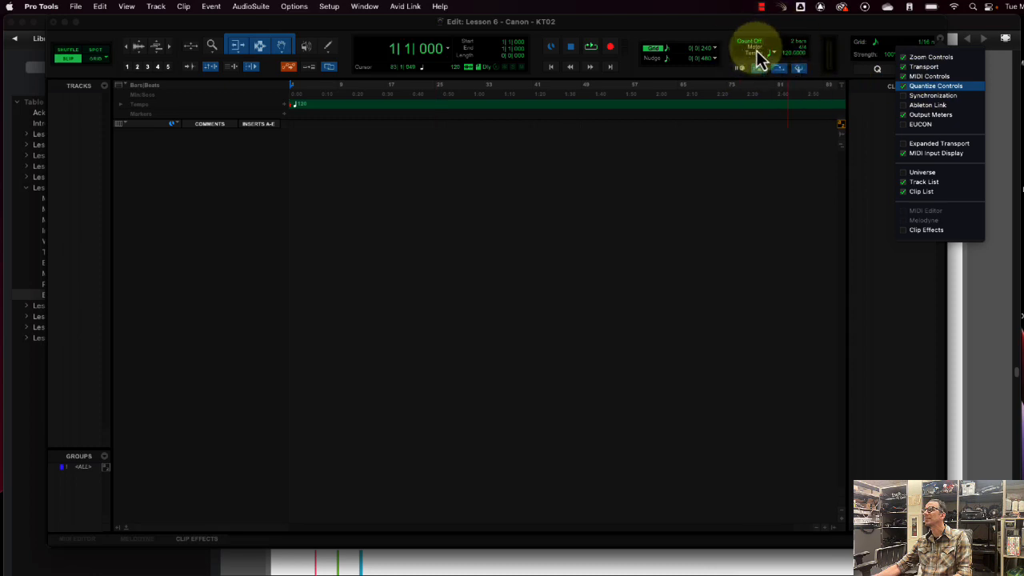
pyautogui.click(801, 71)
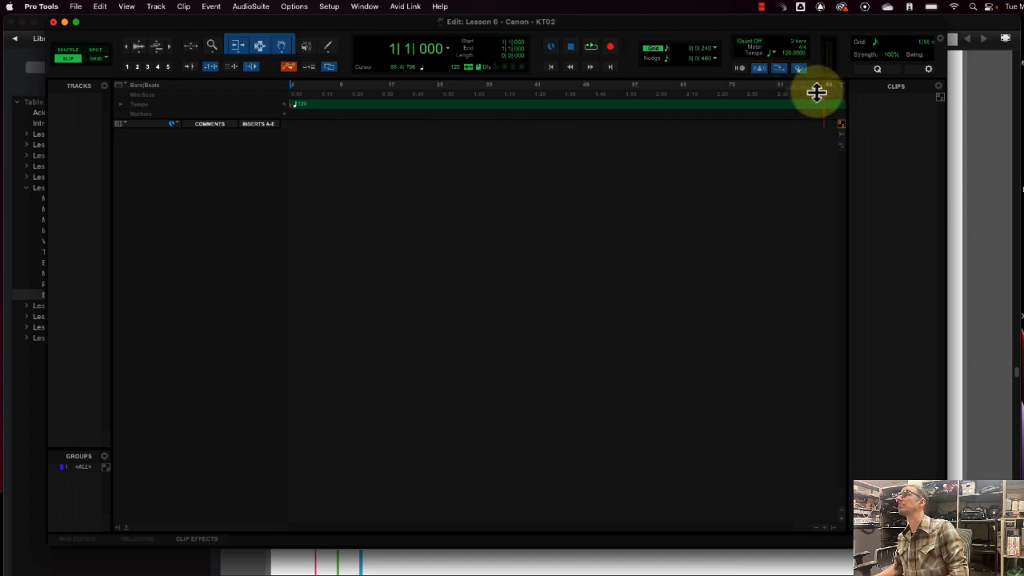
# Step: Switch to Adobe Digital Editions, read the Exercise 6 Part 2 instructions for importing MIDI, and return to Pro Tools
pyautogui.click(972, 236)
pyautogui.scroll(-4, 665, 257)
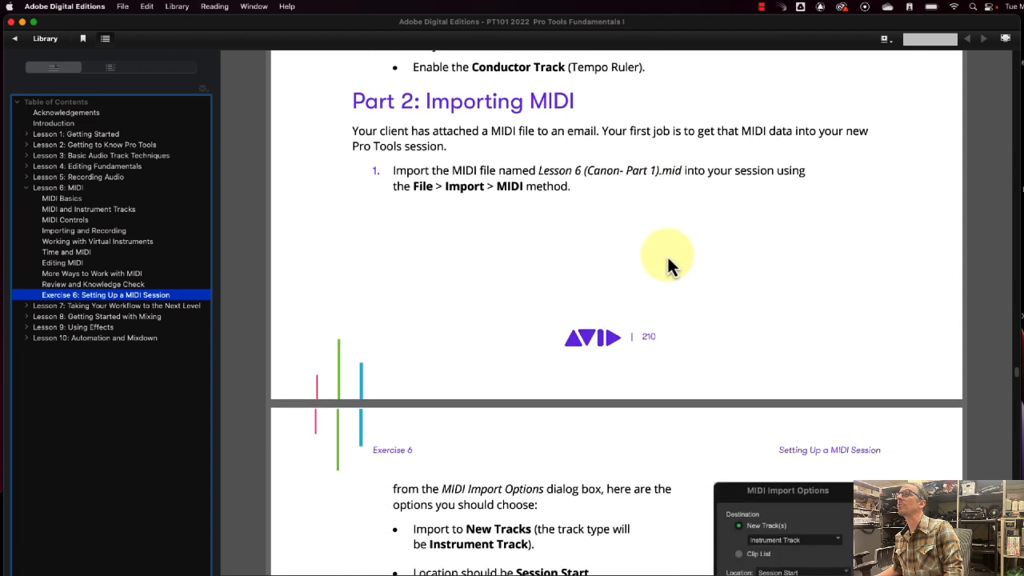
pyautogui.scroll(-1, 668, 266)
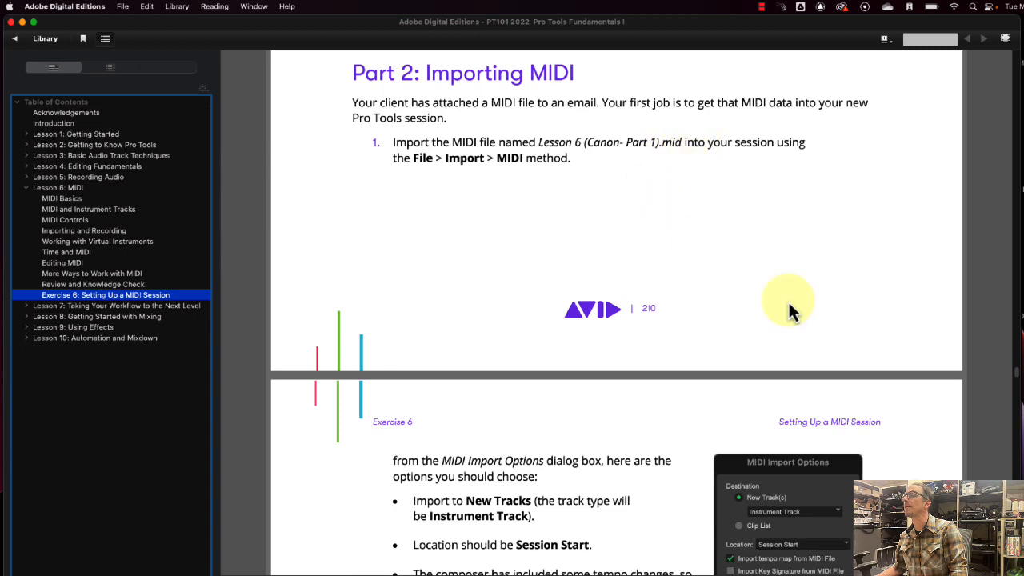
pyautogui.scroll(-3, 592, 450)
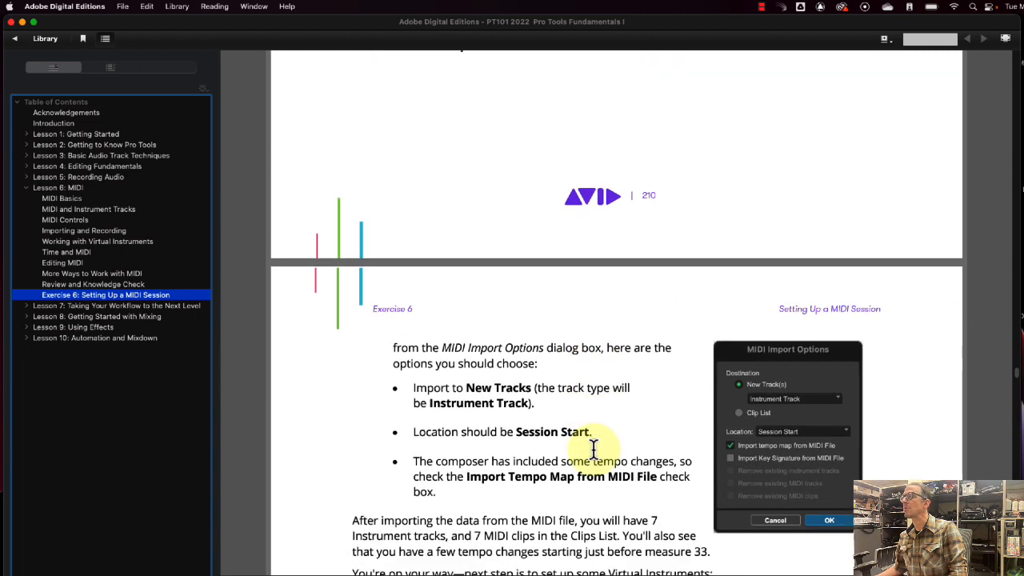
pyautogui.scroll(-7, 593, 450)
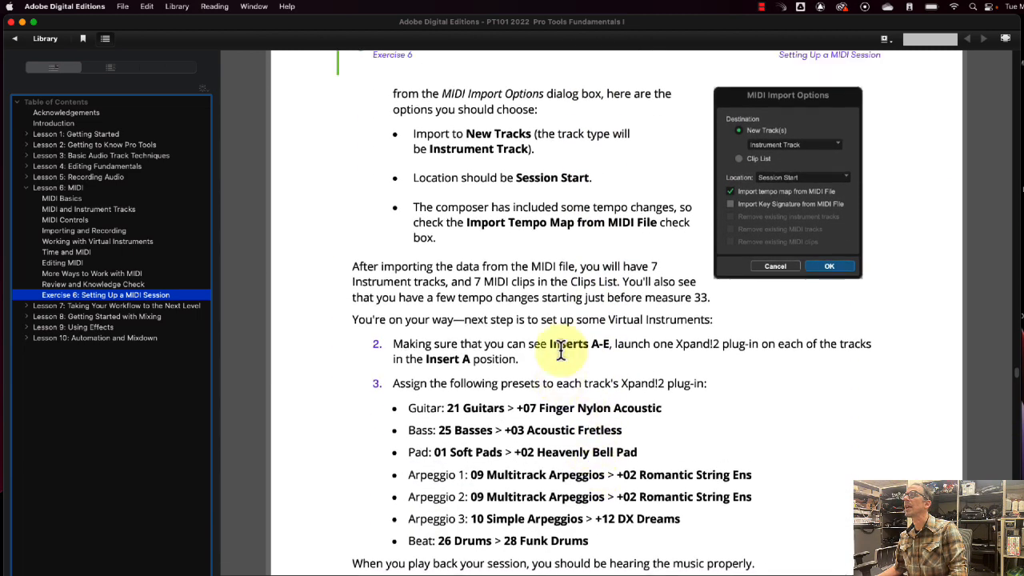
pyautogui.scroll(1, 561, 350)
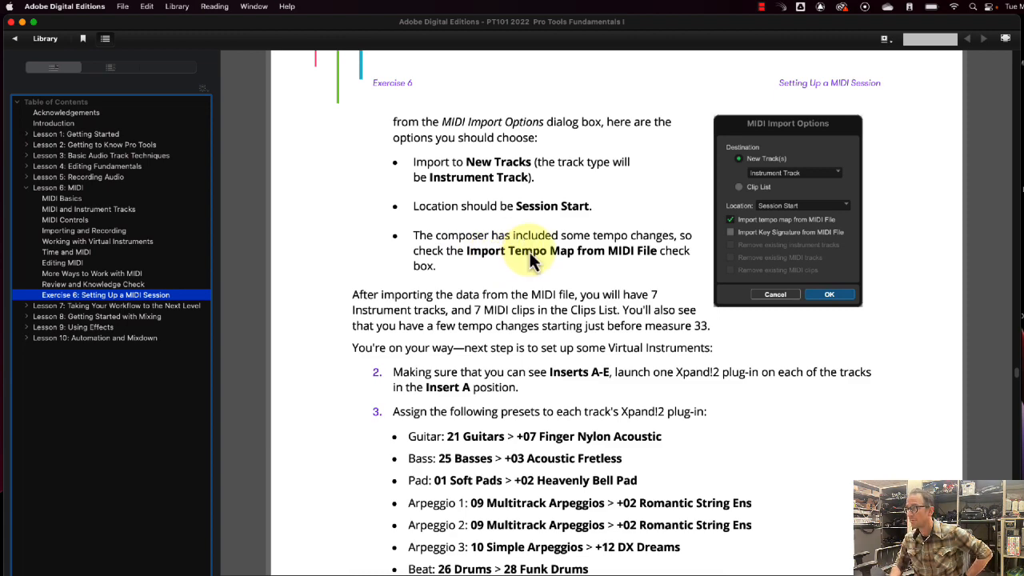
pyautogui.press('super+h')
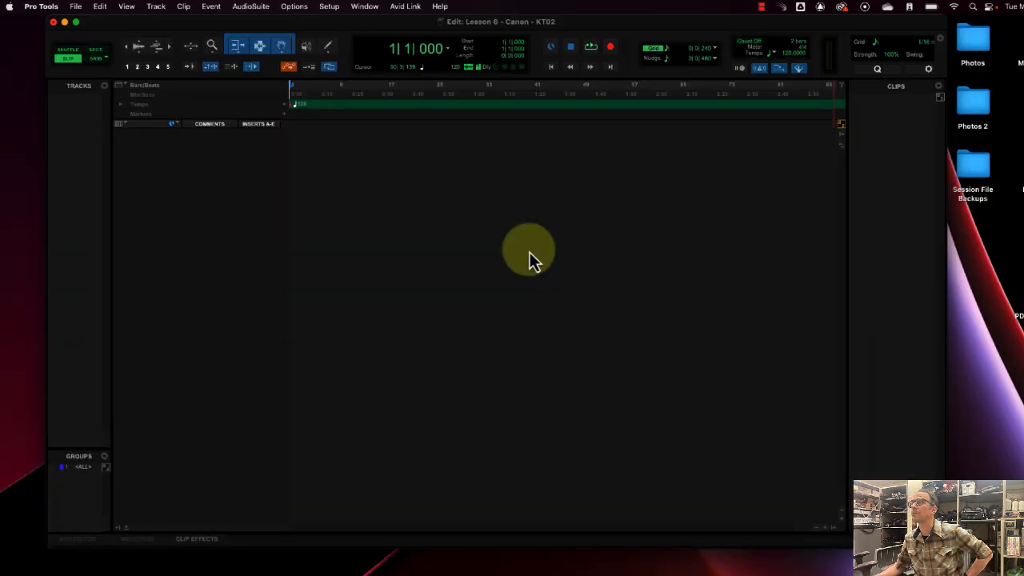
# Step: Choose "Lesson 6 (Canon - Part 1).mid" from the Lesson 6 (Canon) folder for MIDI import
pyautogui.click(75, 6)
pyautogui.moveTo(118, 222)
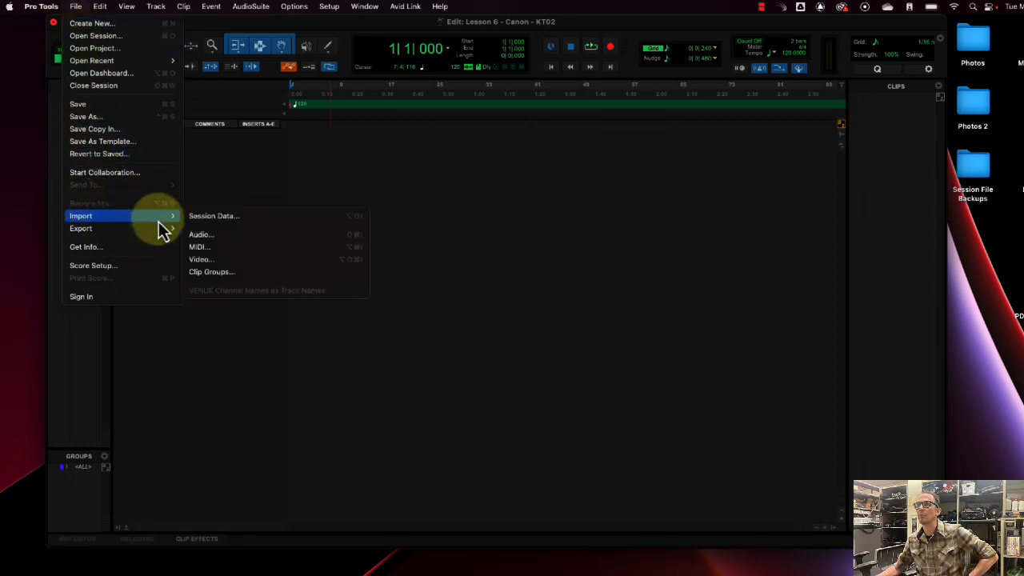
pyautogui.click(259, 251)
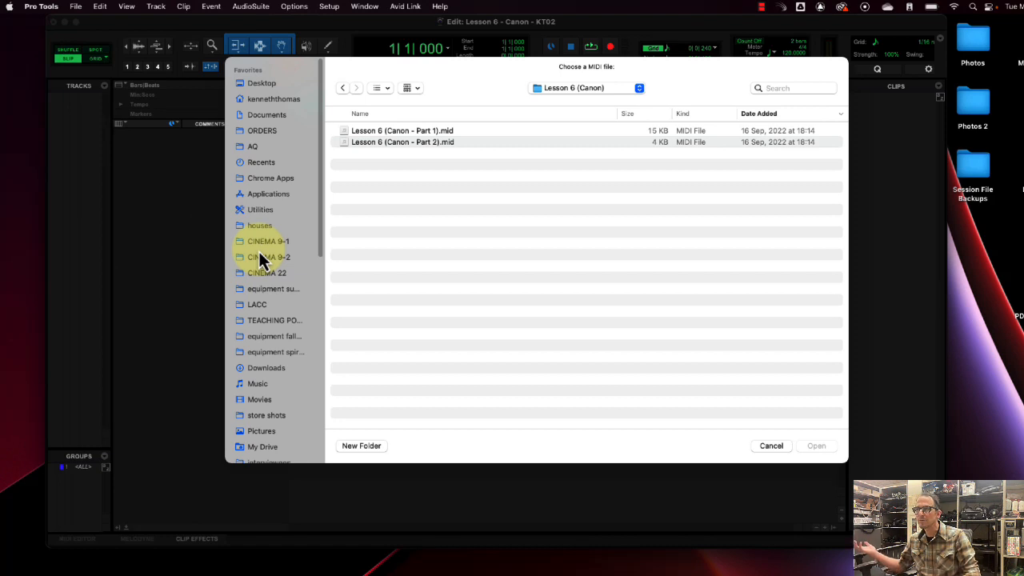
pyautogui.click(583, 87)
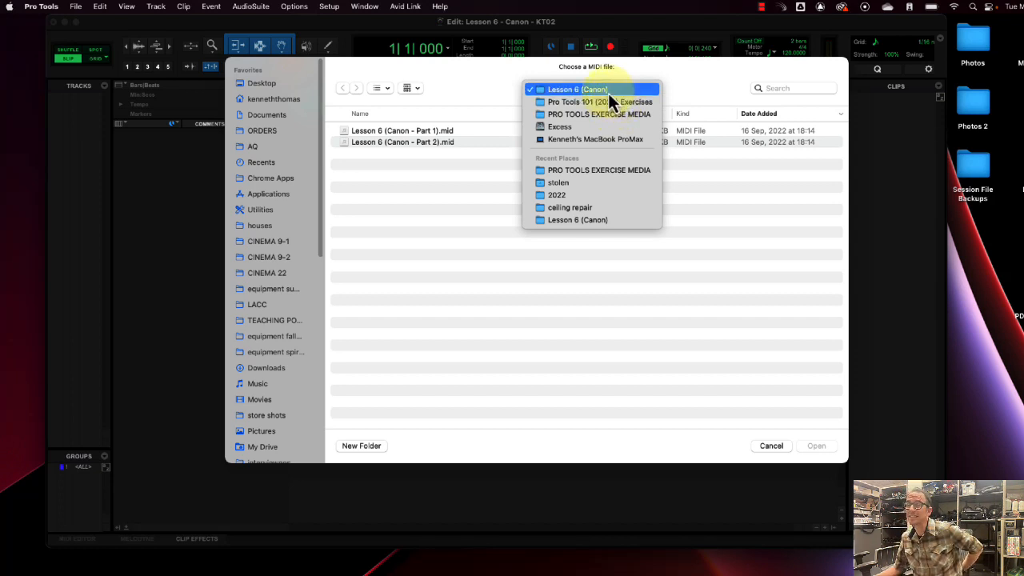
pyautogui.click(432, 138)
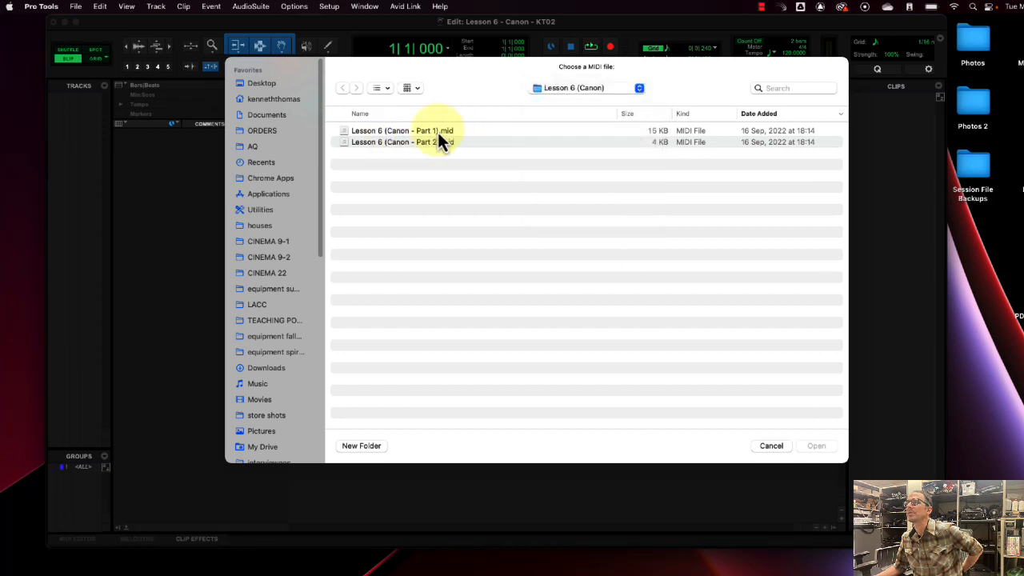
pyautogui.click(439, 132)
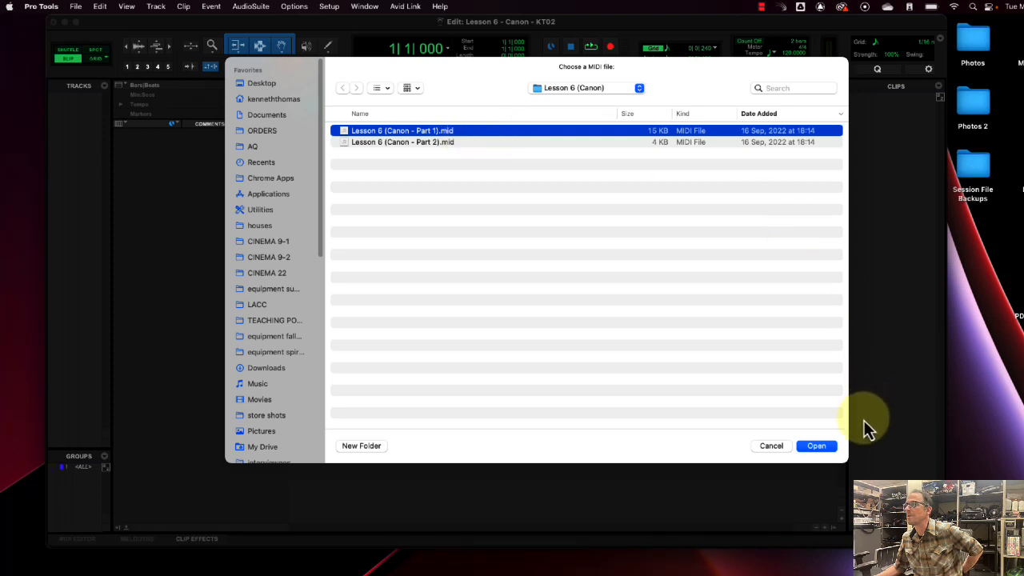
pyautogui.click(816, 446)
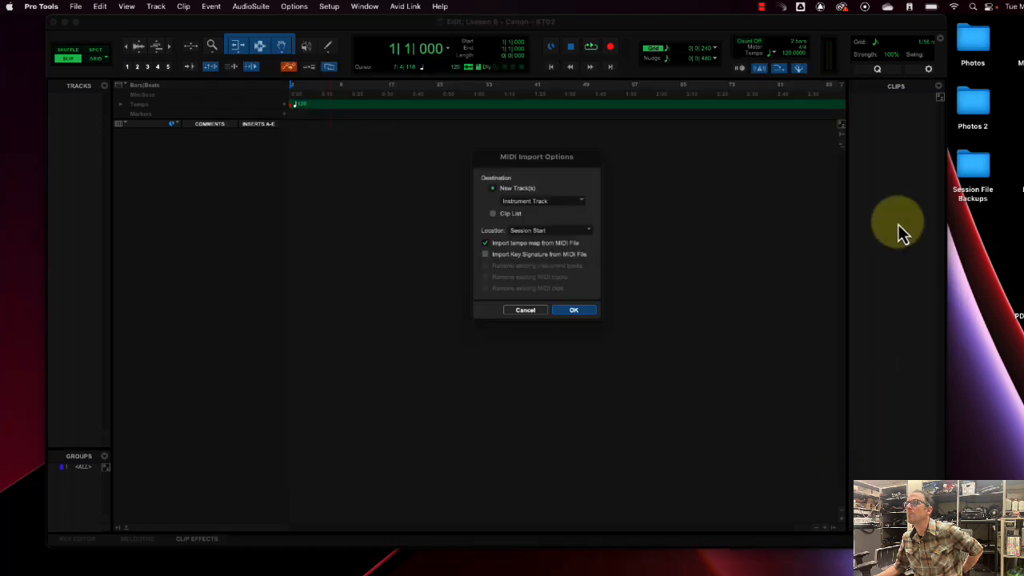
# Step: Import the MIDI to new Instrument Tracks at Session Start with its tempo map, and enlarge the Edit window
pyautogui.click(533, 203)
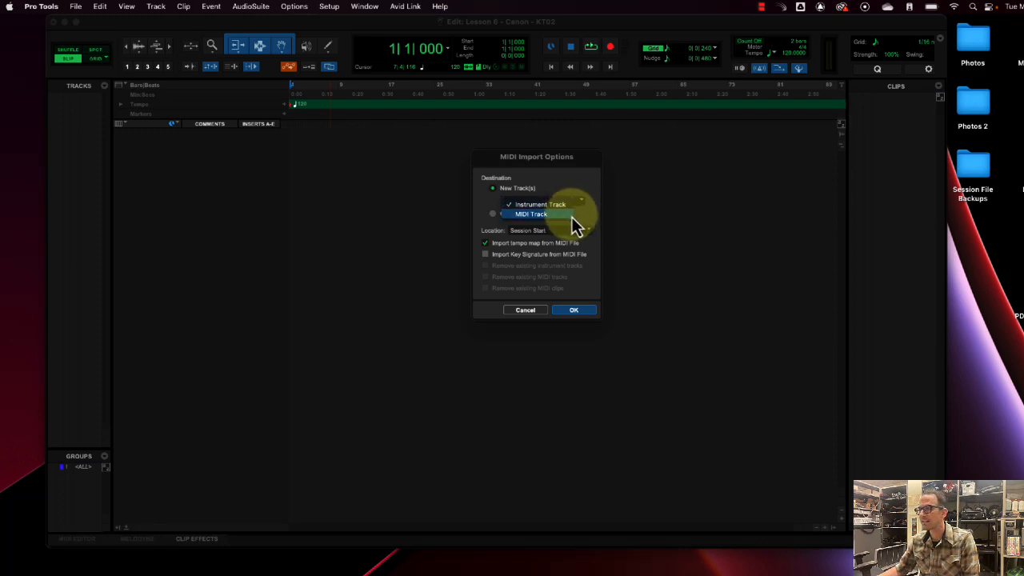
pyautogui.click(566, 207)
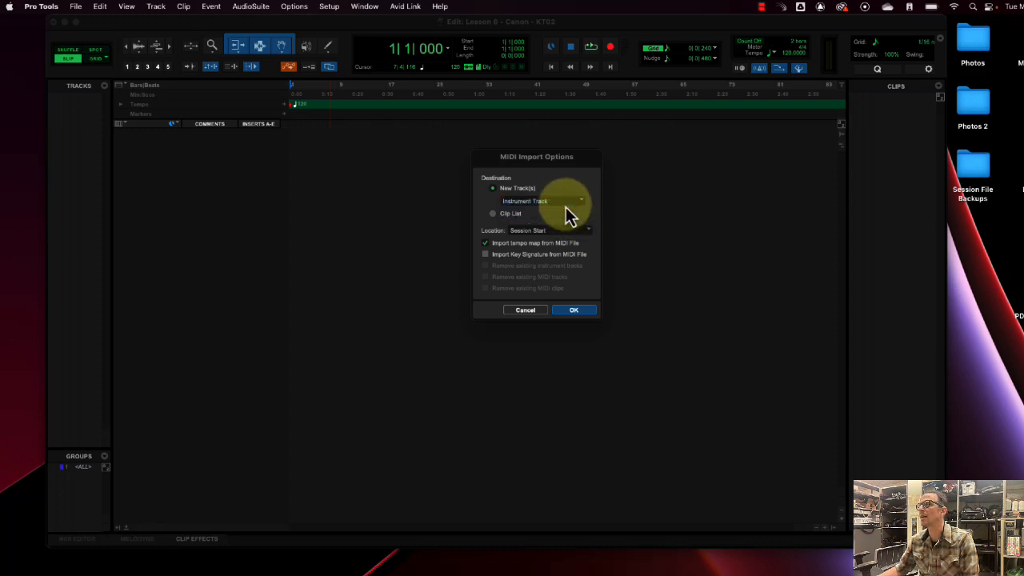
pyautogui.click(556, 231)
pyautogui.click(620, 232)
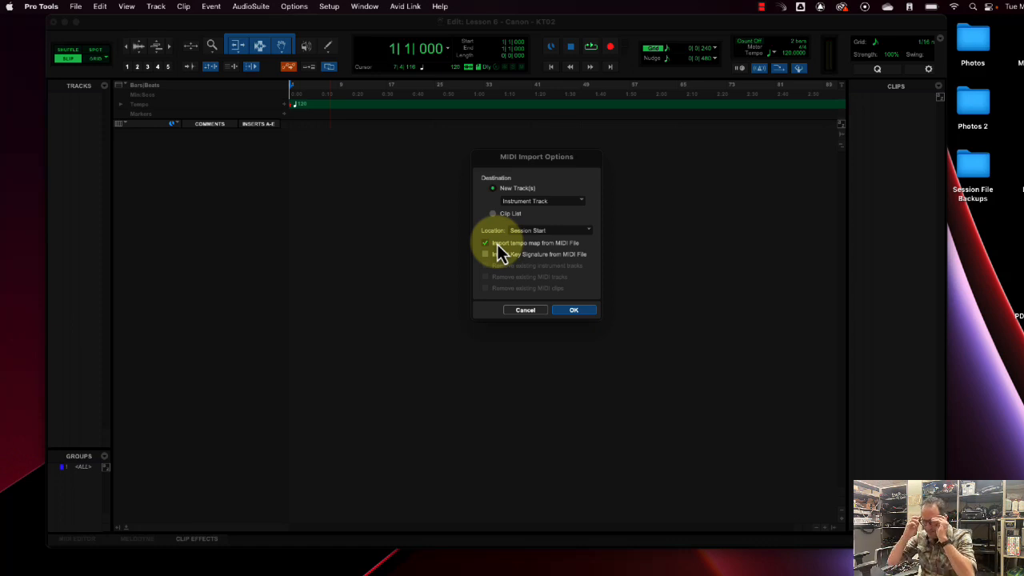
pyautogui.click(586, 320)
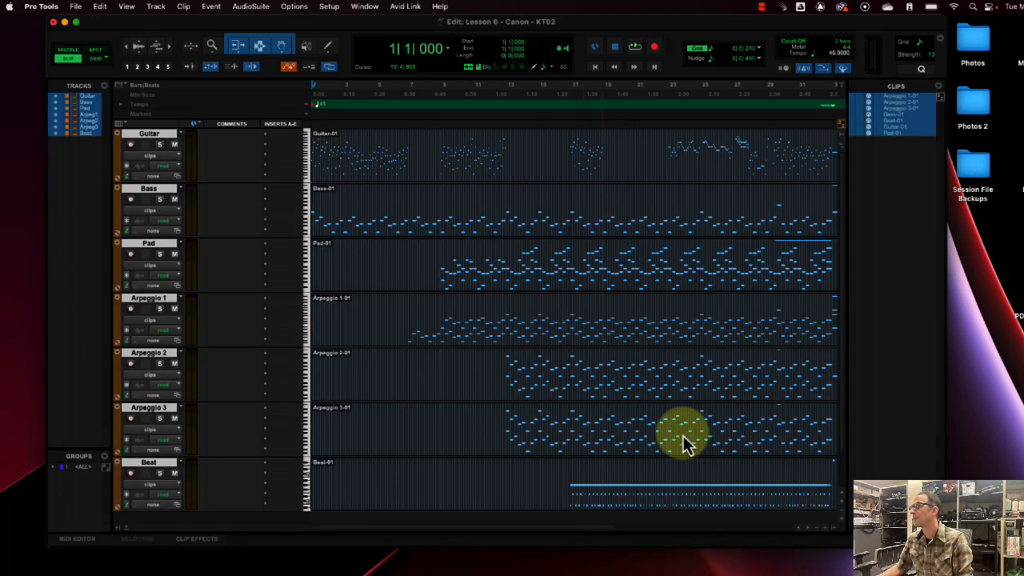
pyautogui.moveTo(946, 547); pyautogui.dragTo(952, 575)
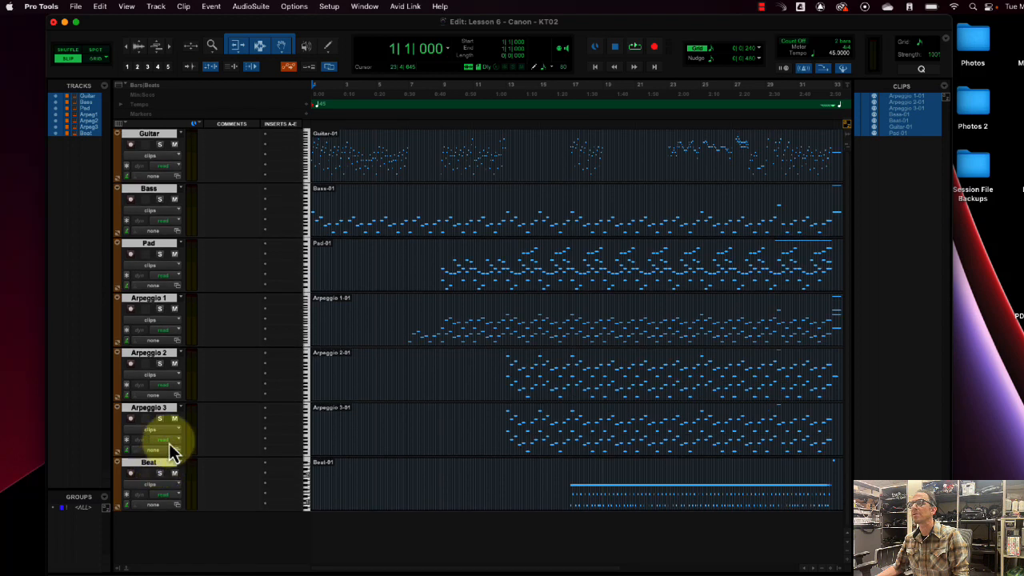
# Step: Place the playback position near bar 9 in the Guitar clip and play the session briefly
pyautogui.click(461, 154)
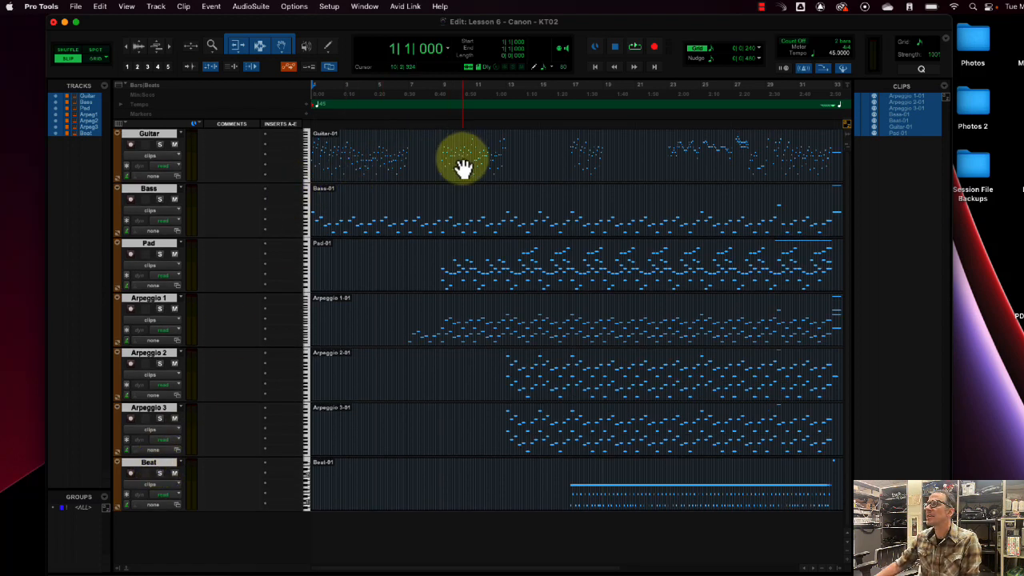
pyautogui.click(457, 157)
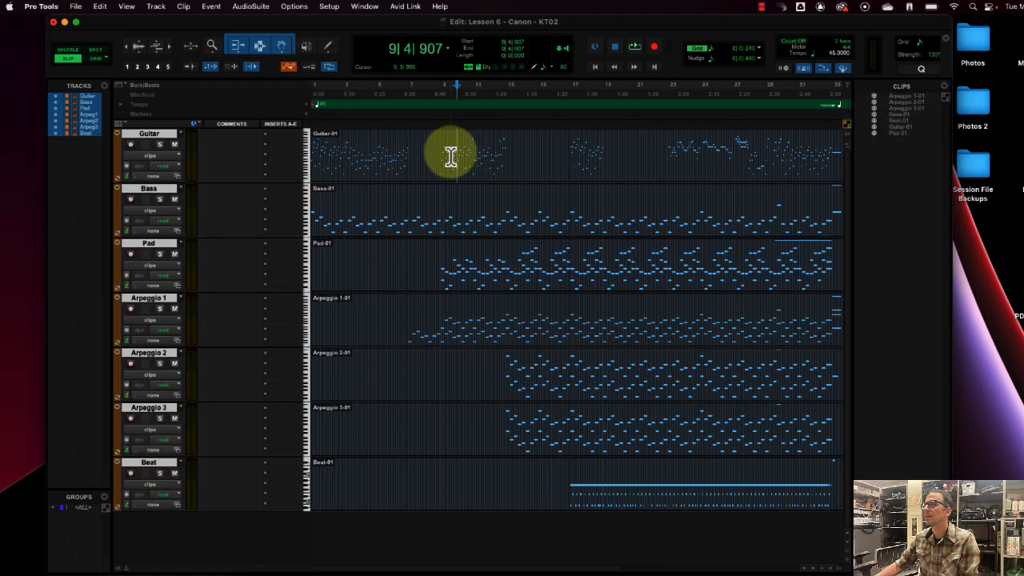
pyautogui.press('space')
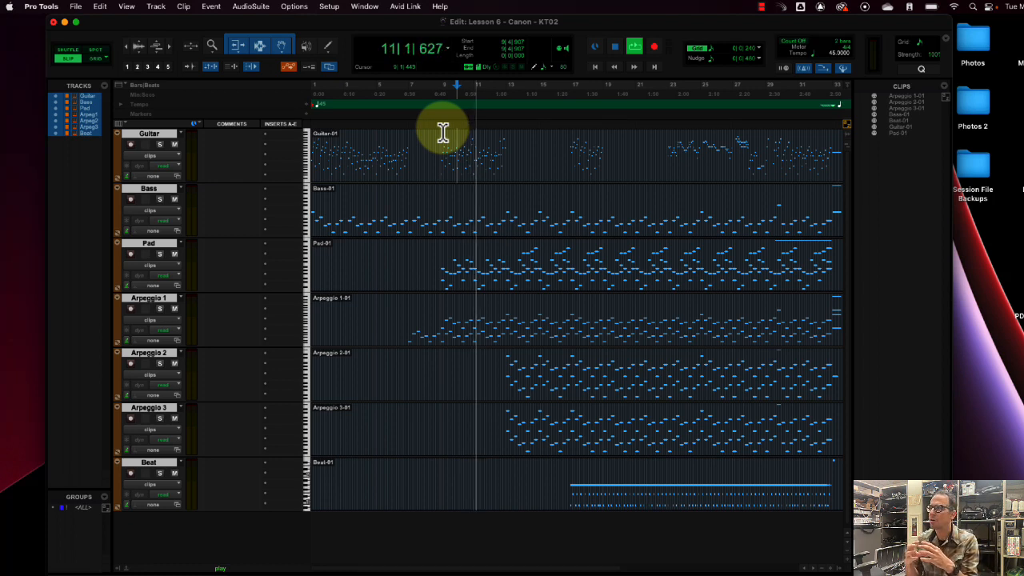
pyautogui.press('space')
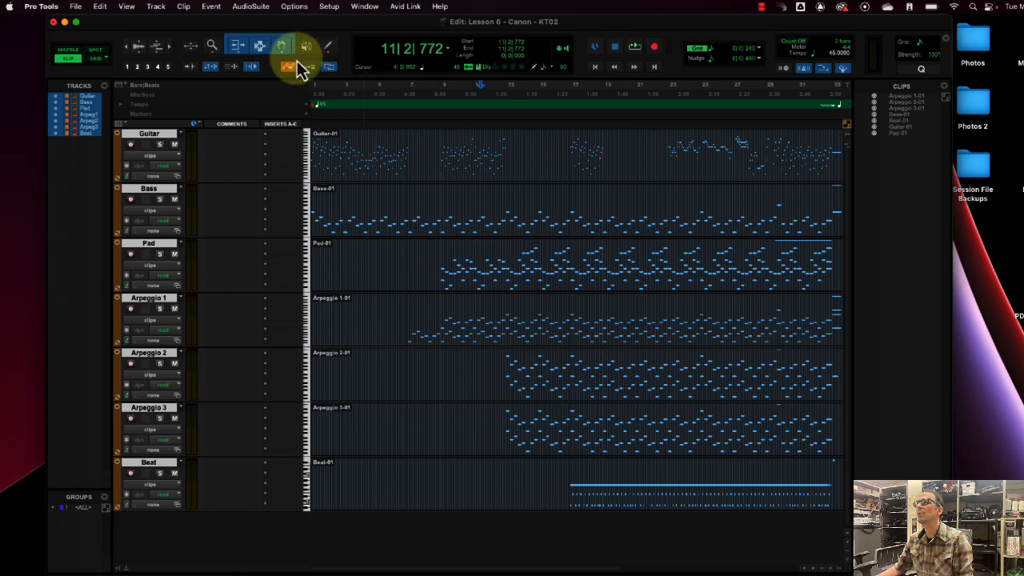
# Step: Select the entire clip on the Guitar track with the Grabber
pyautogui.click(275, 41)
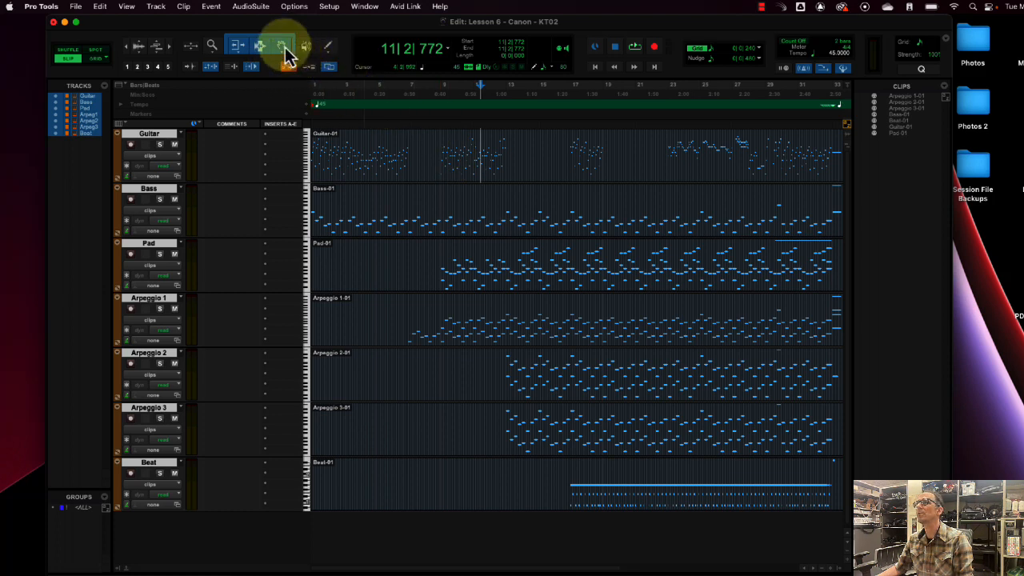
pyautogui.click(480, 176)
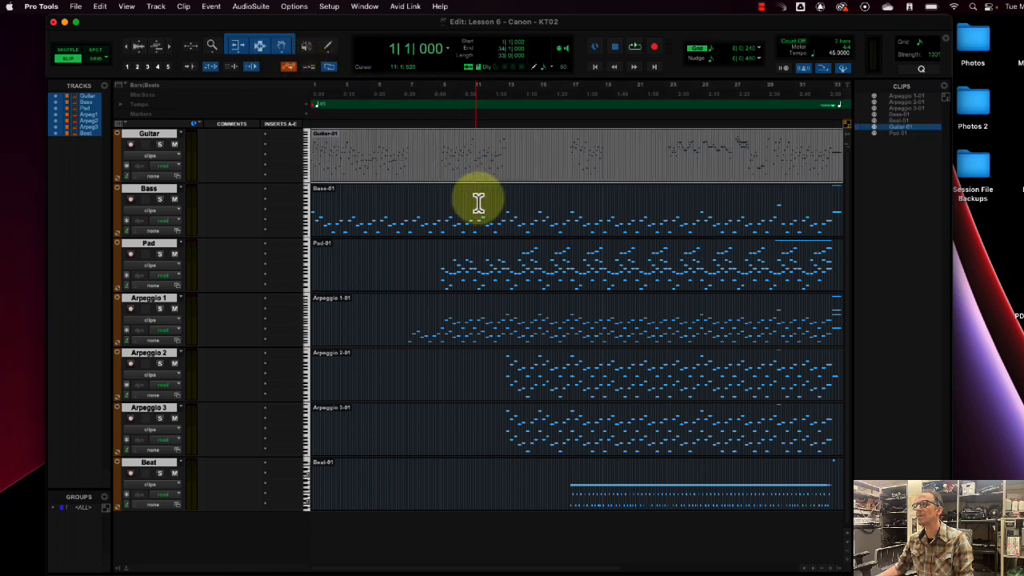
pyautogui.click(495, 230)
pyautogui.click(484, 167)
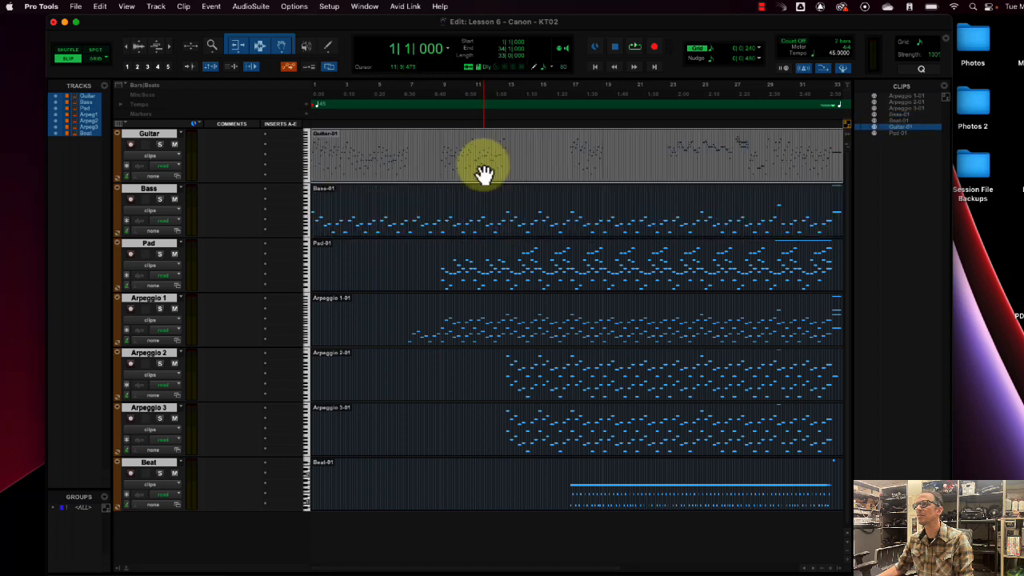
# Step: Open the Guitar clip in the MIDI Editor, close and reopen it, and reposition the editor window
pyautogui.doubleClick(483, 174)
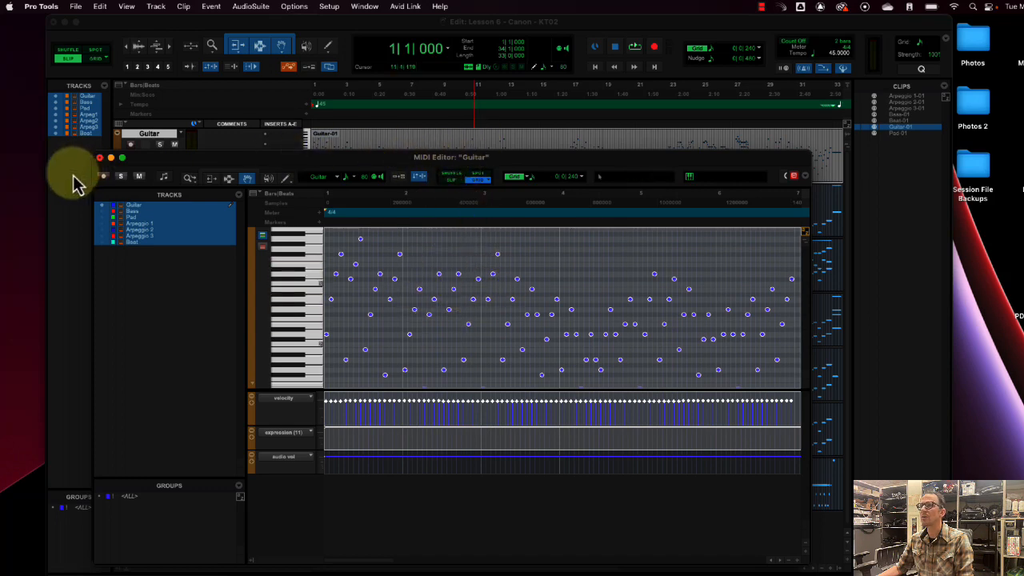
pyautogui.click(101, 158)
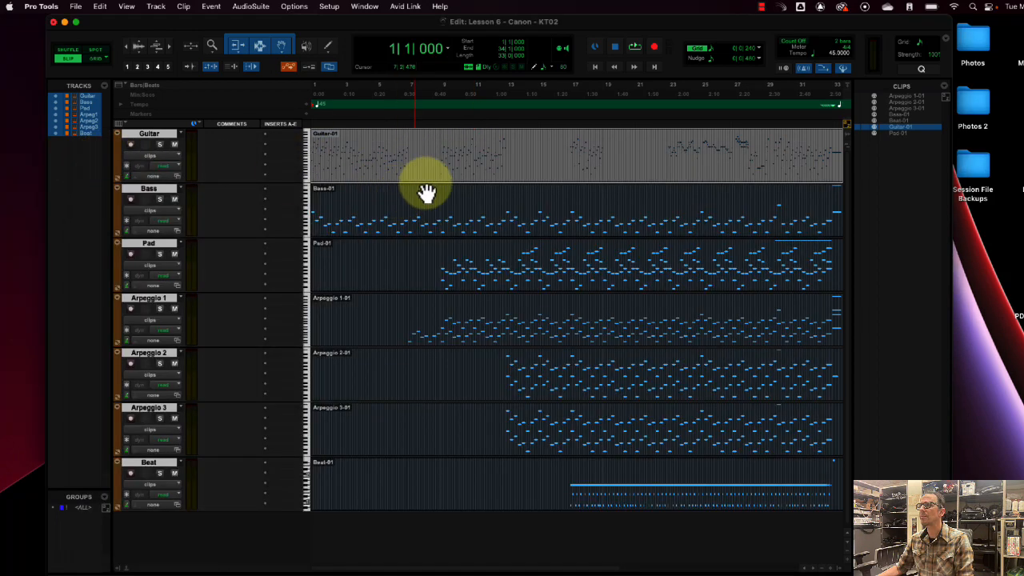
pyautogui.doubleClick(469, 178)
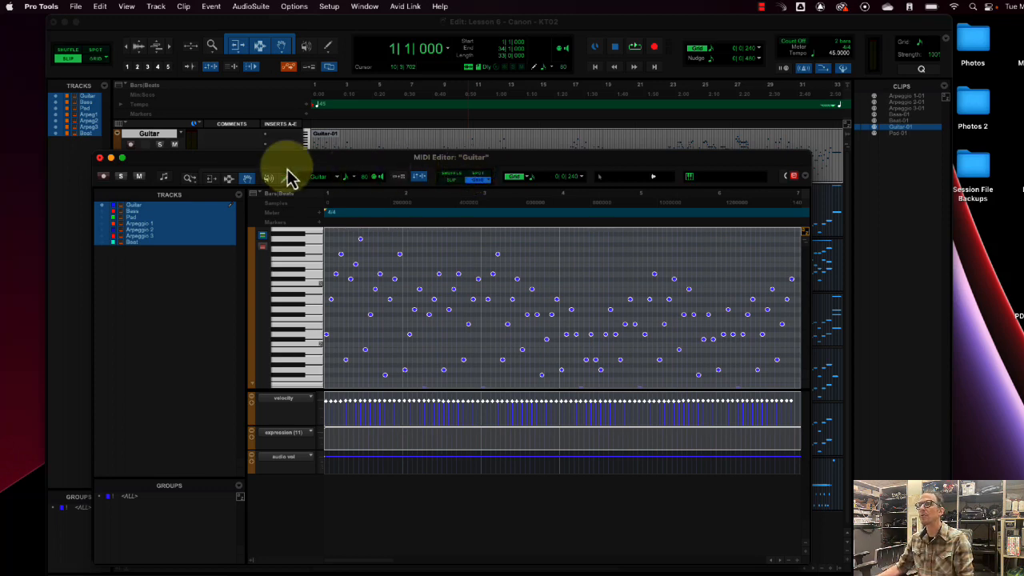
pyautogui.moveTo(152, 170); pyautogui.dragTo(205, 160)
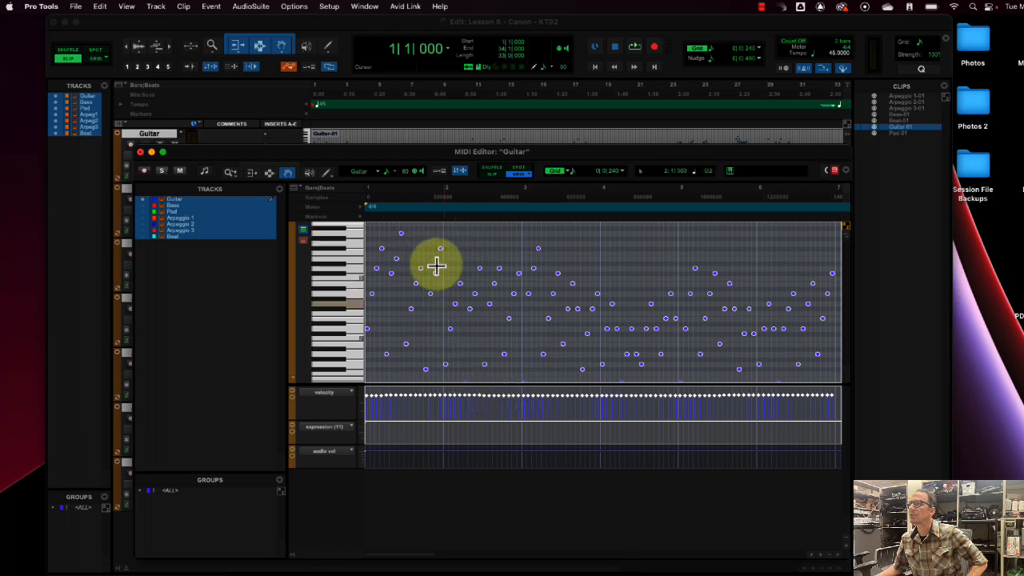
# Step: Transpose the Guitar note at 1|4|720 down to B2 and back up to F3 in the MIDI Editor
pyautogui.click(400, 233)
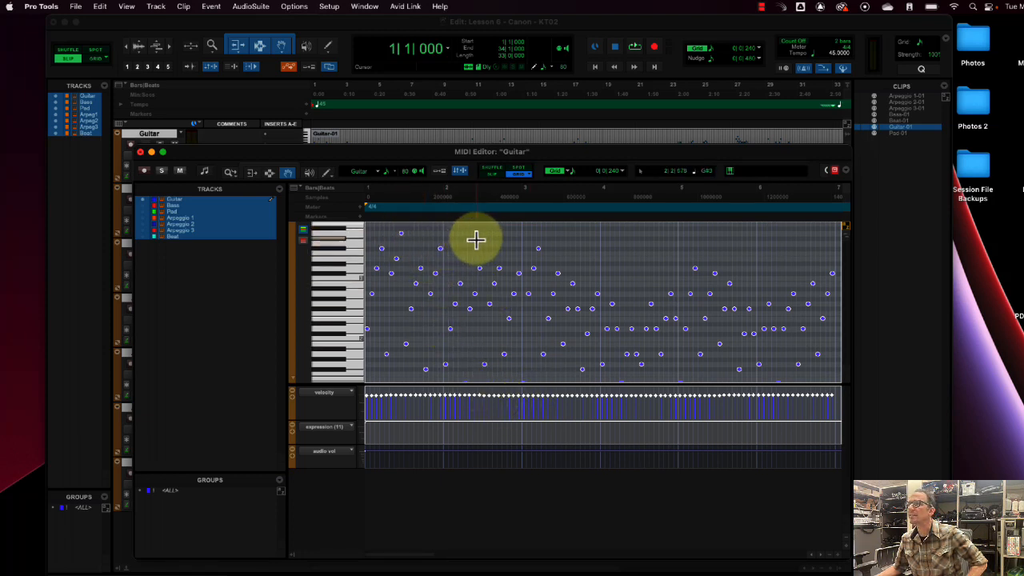
pyautogui.click(477, 240)
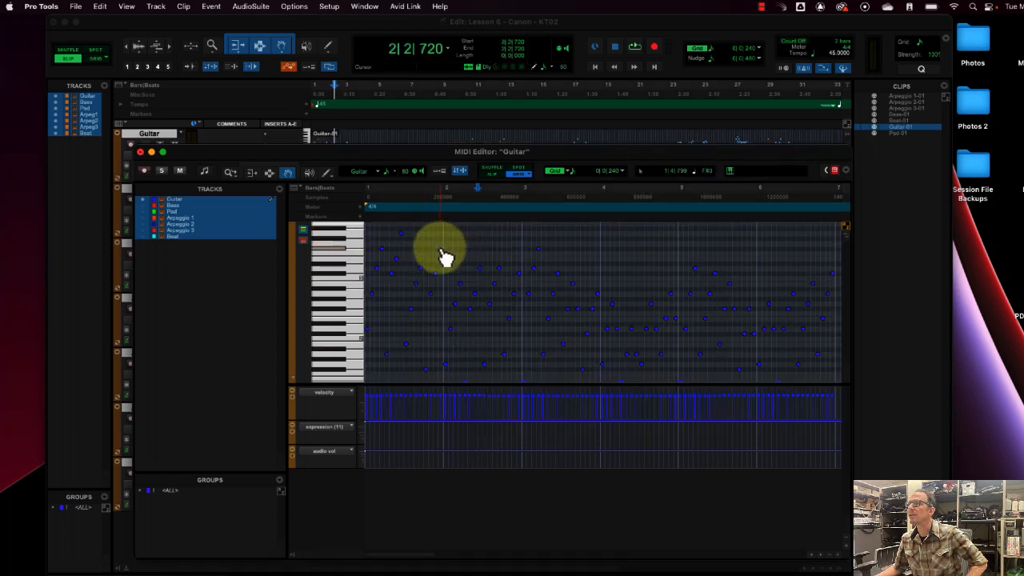
pyautogui.moveTo(440, 250); pyautogui.dragTo(441, 284)
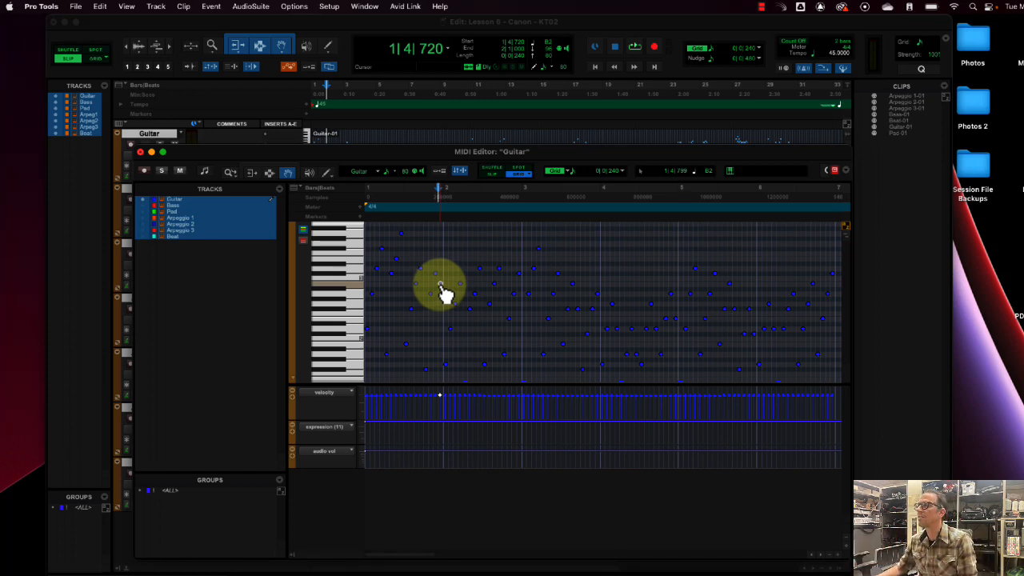
pyautogui.moveTo(441, 285)
pyautogui.mouseDown()
pyautogui.moveTo(446, 235)
pyautogui.moveTo(494, 352)
pyautogui.moveTo(444, 262)
pyautogui.mouseUp()
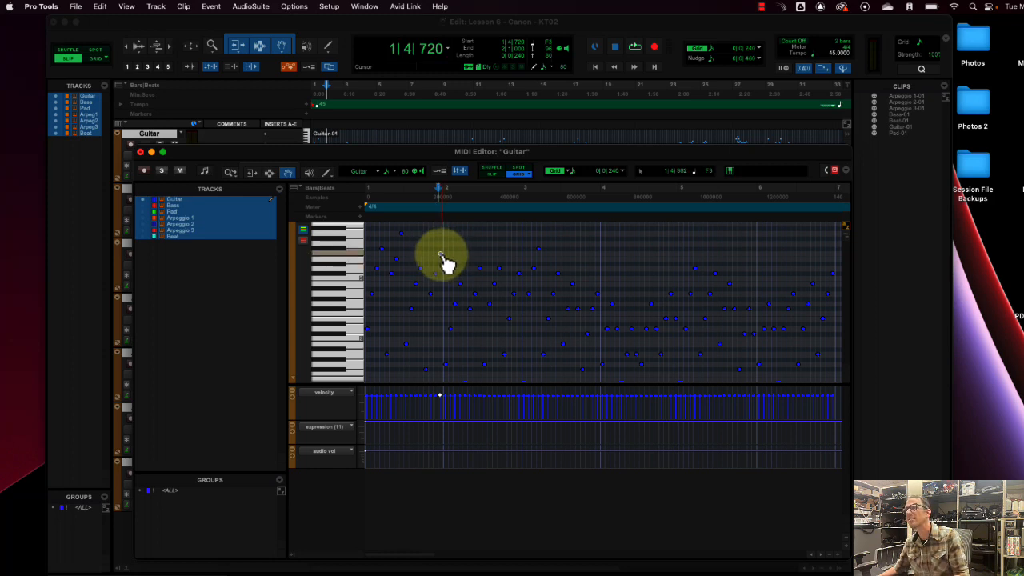
# Step: Transpose the Guitar note at 2|2|720 to C#3 in the MIDI Editor
pyautogui.click(484, 270)
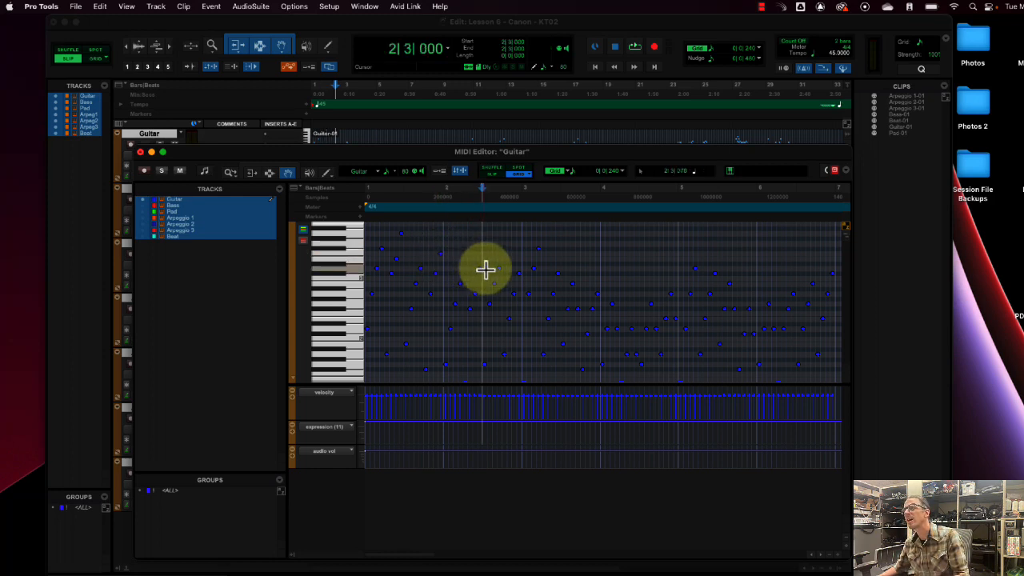
pyautogui.click(502, 269)
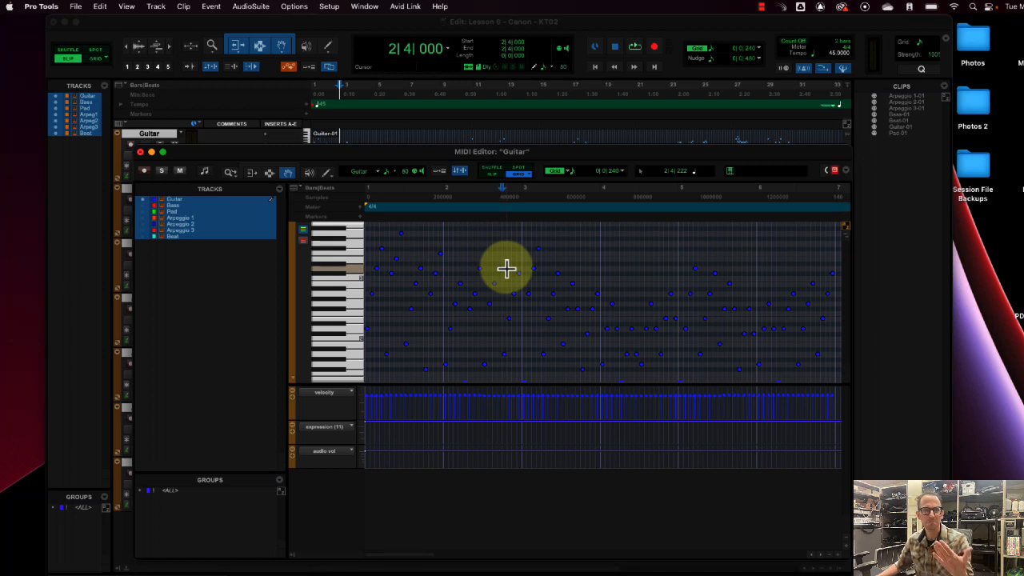
pyautogui.click(480, 276)
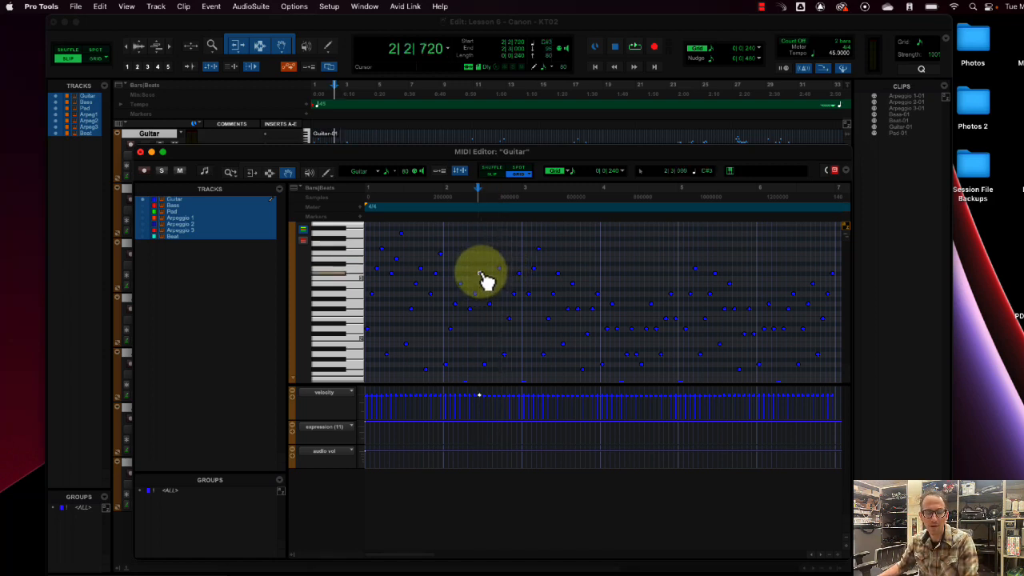
pyautogui.click(350, 395)
pyautogui.click(350, 395)
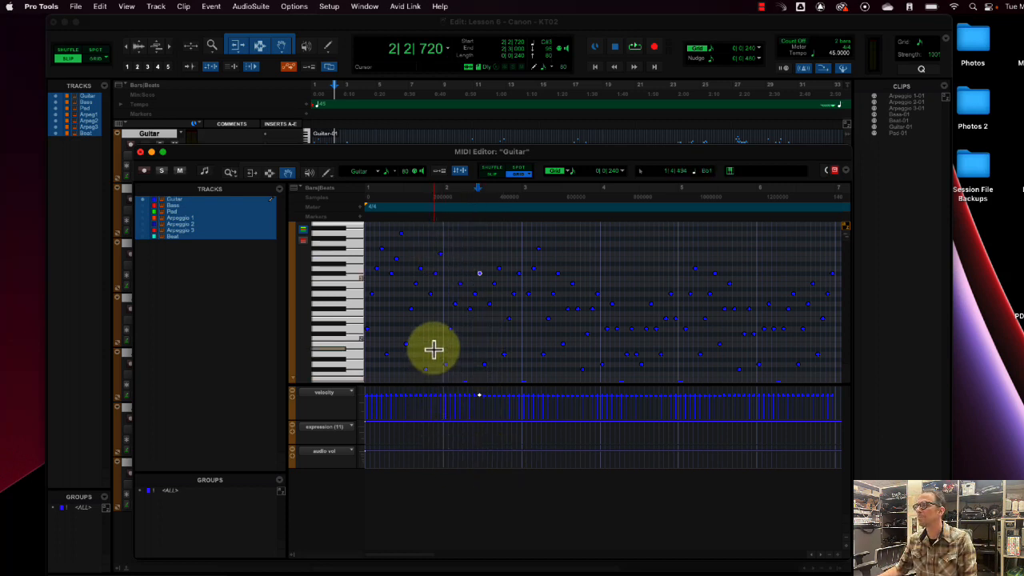
# Step: Try to lower the velocities of the low Guitar notes across bars 2 and 3, and close the MIDI Editor
pyautogui.moveTo(433, 349); pyautogui.dragTo(591, 375)
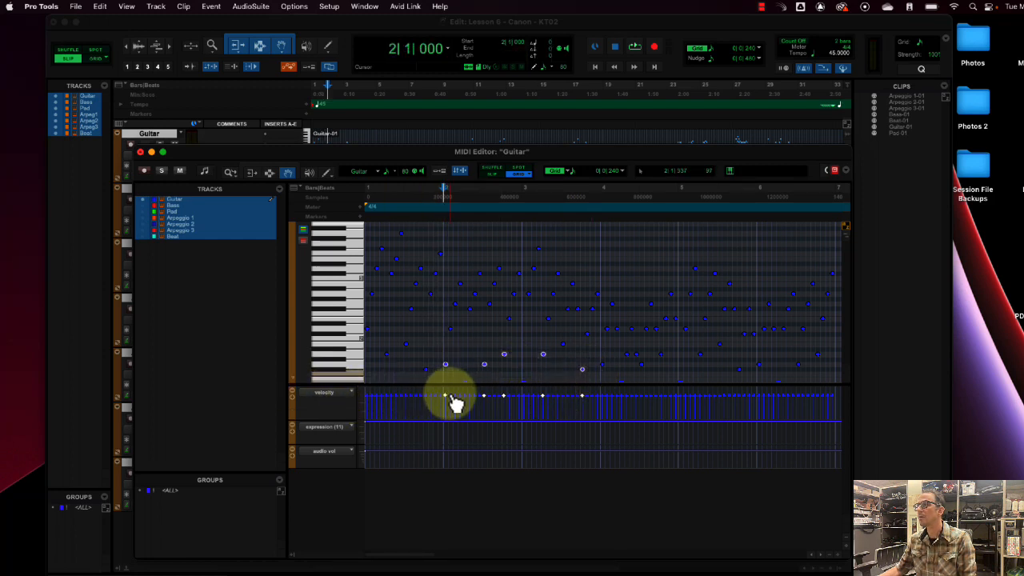
pyautogui.moveTo(448, 405); pyautogui.dragTo(450, 418)
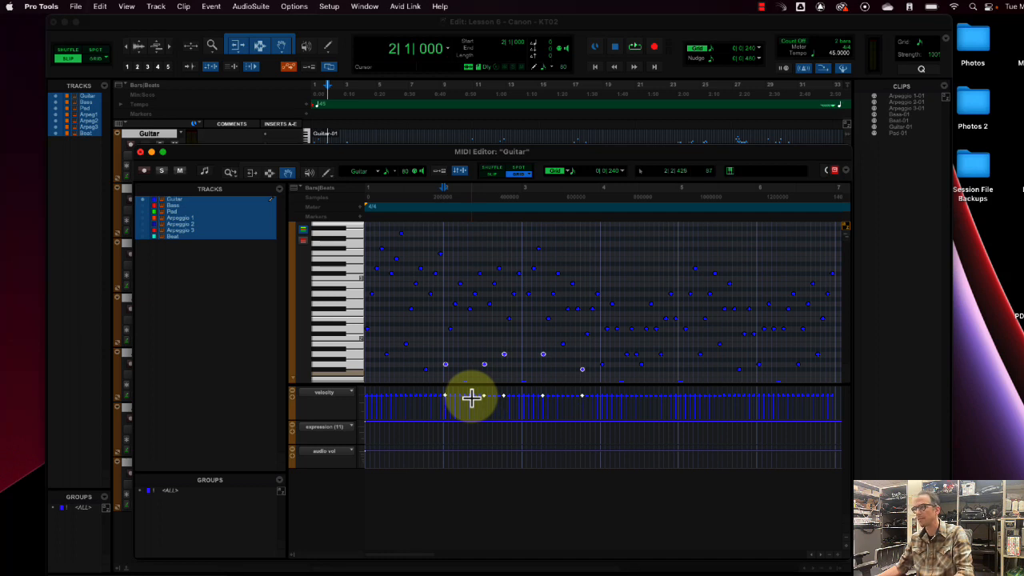
pyautogui.click(471, 358)
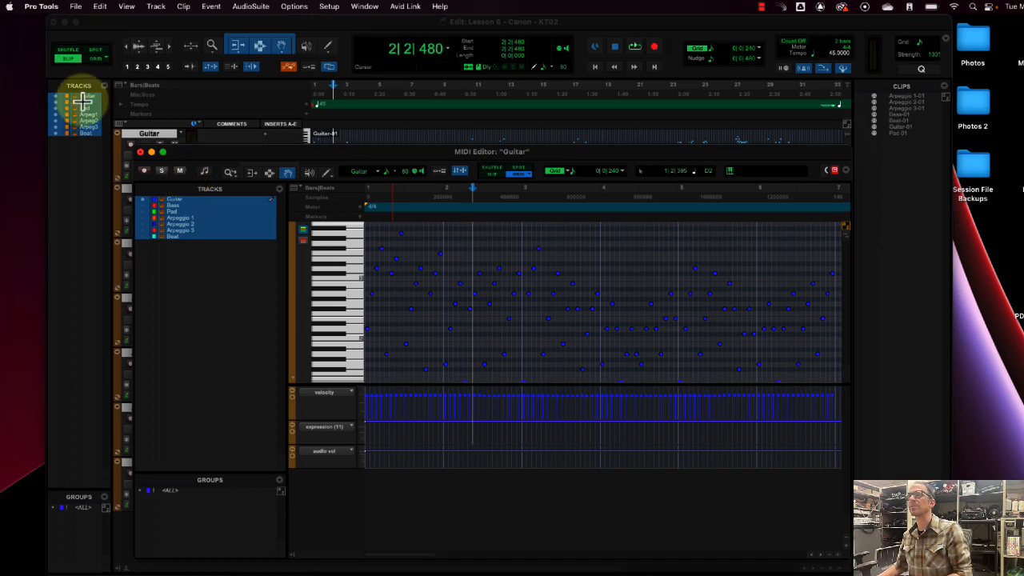
pyautogui.click(140, 151)
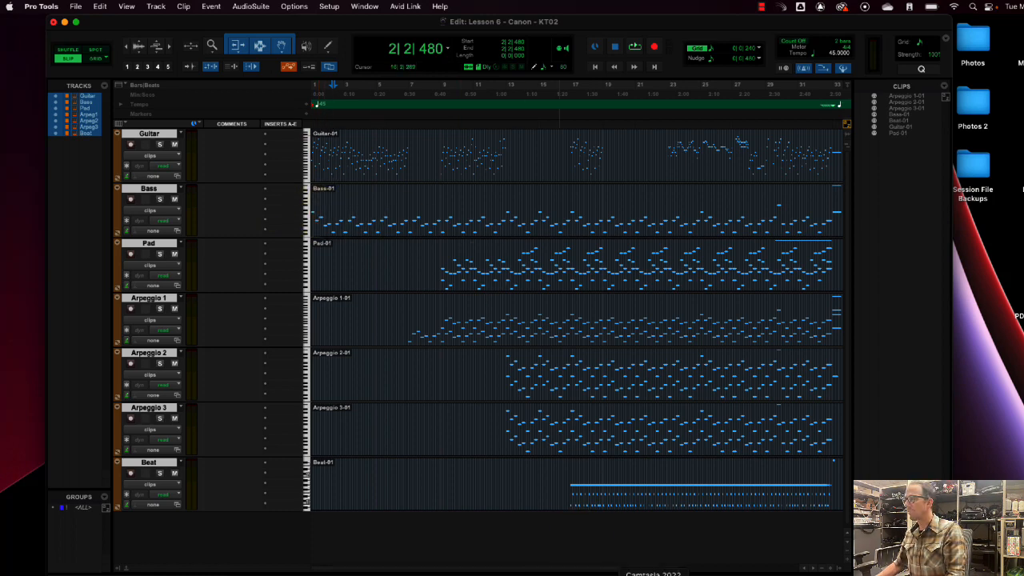
# Step: Read the Xpand!2 insert and preset instructions for Exercise 6 in Adobe Digital Editions and return to Pro Tools
pyautogui.click(631, 575)
pyautogui.scroll(-2, 614, 371)
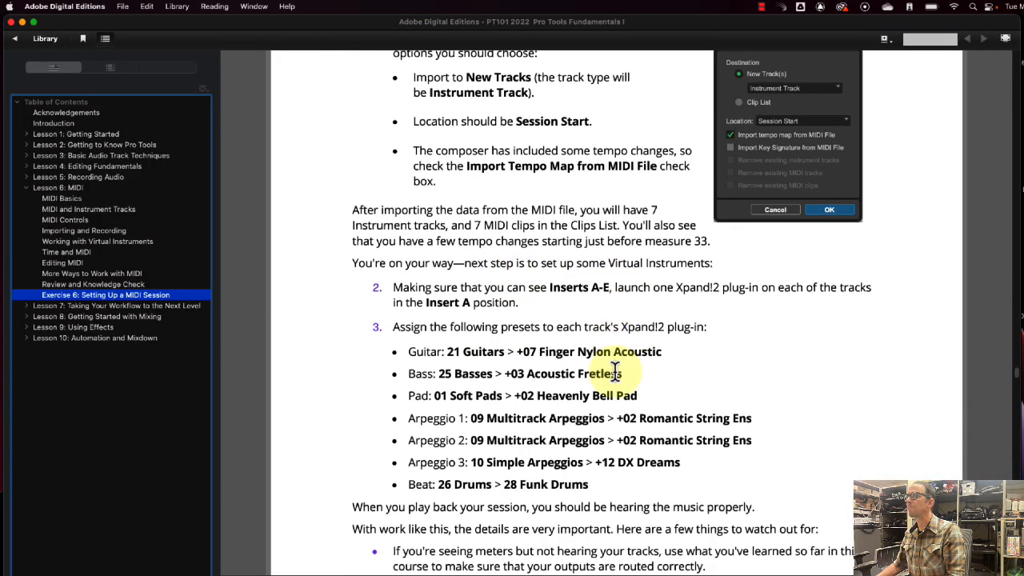
pyautogui.scroll(-3, 615, 372)
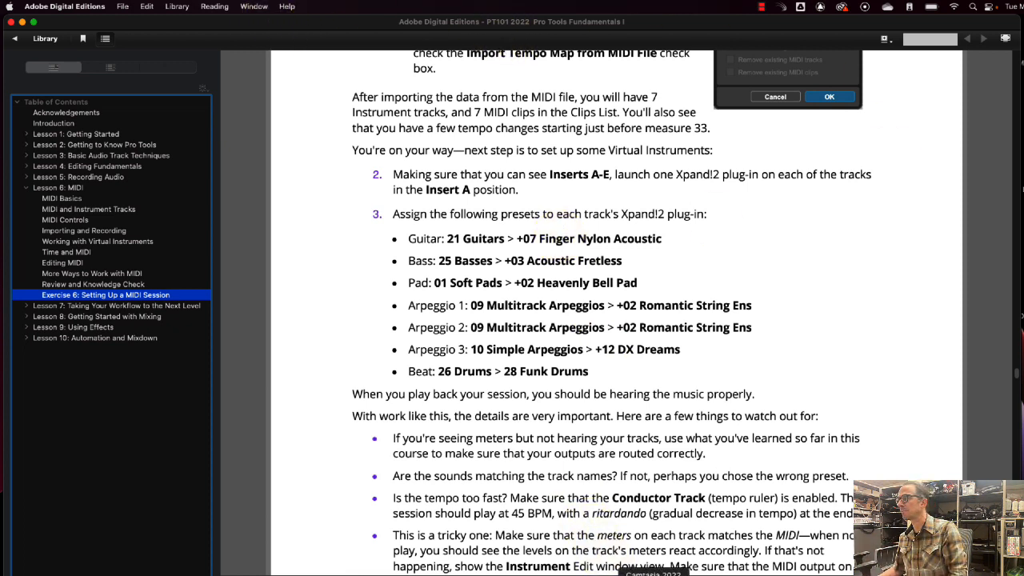
pyautogui.click(598, 575)
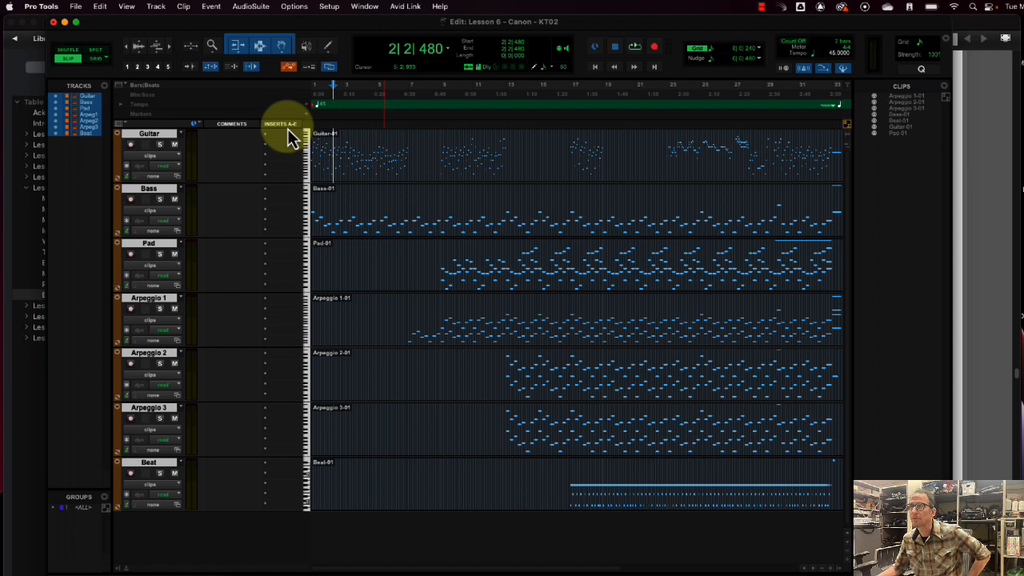
# Step: Check that Inserts A-E is enabled in the Edit Window Views and slightly increase the Guitar track's height
pyautogui.click(128, 8)
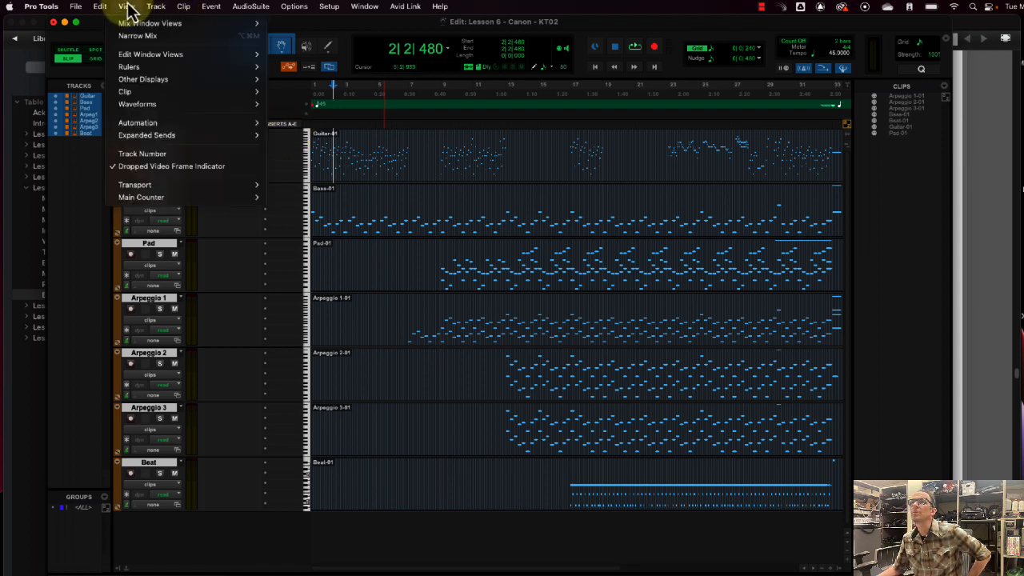
pyautogui.moveTo(121, 56)
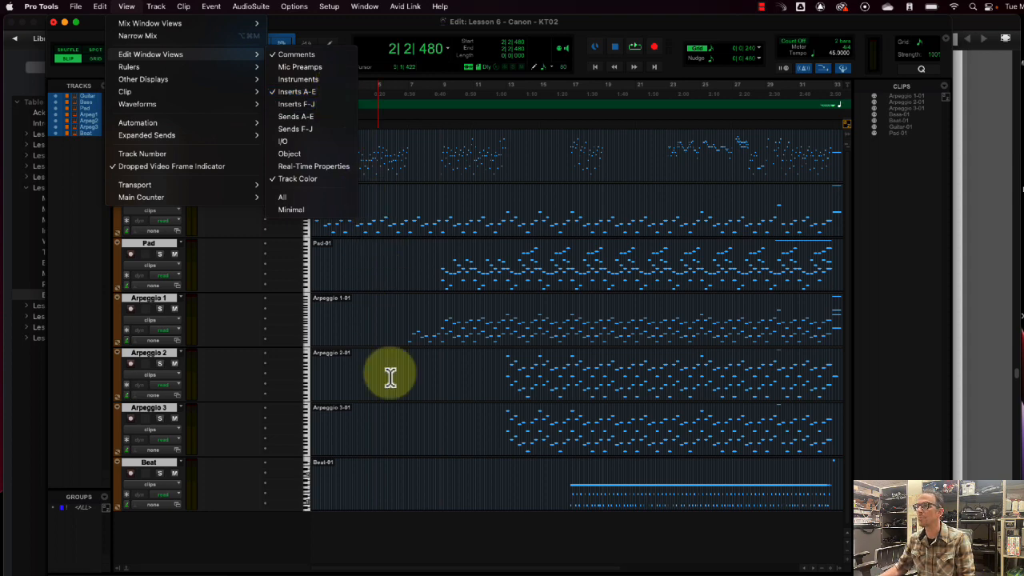
pyautogui.click(436, 533)
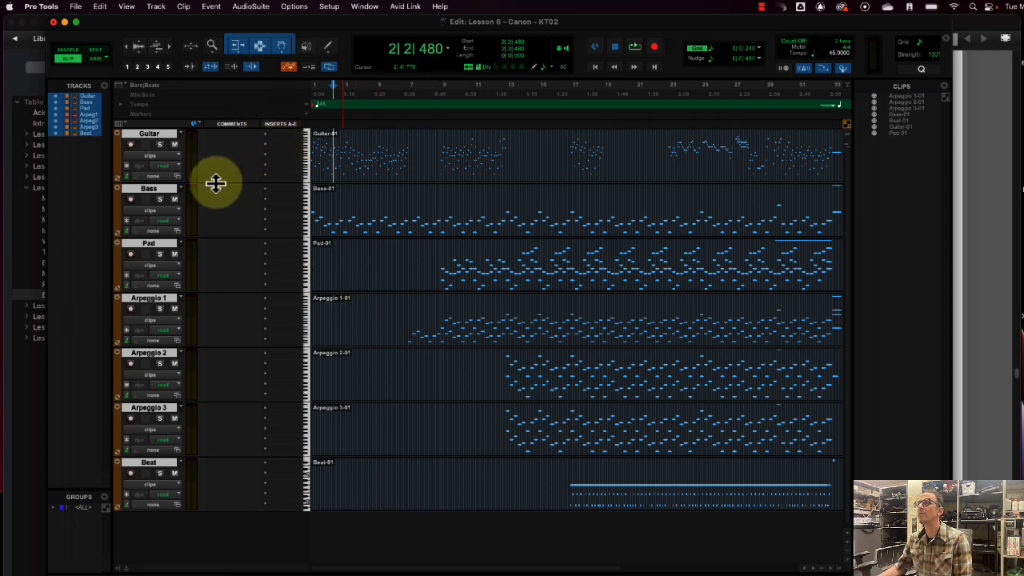
pyautogui.moveTo(198, 183)
pyautogui.mouseDown()
pyautogui.moveTo(206, 219)
pyautogui.moveTo(206, 194)
pyautogui.mouseUp()
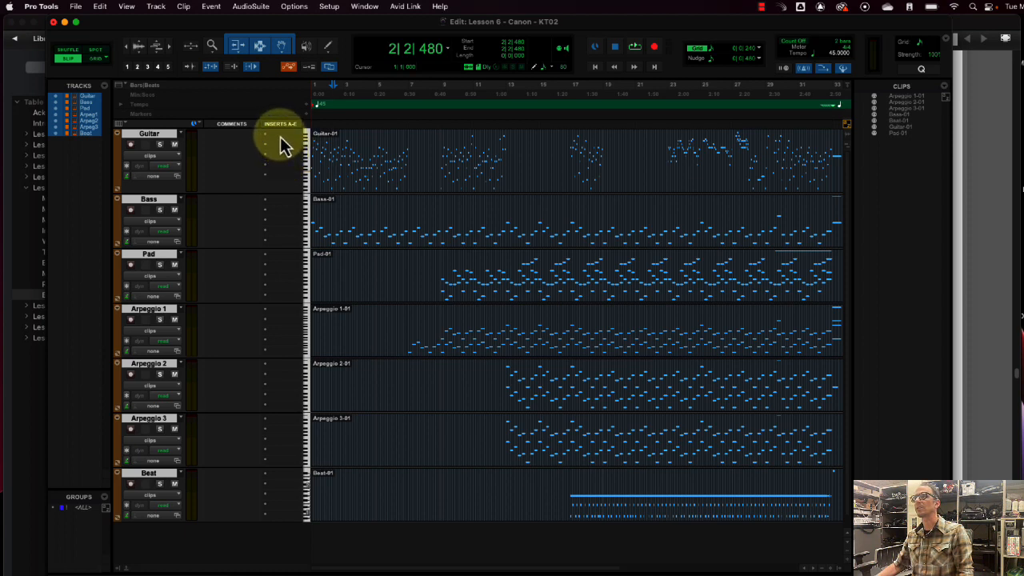
# Step: Add the multichannel instrument plug-in Xpand!2 (stereo) at Insert A of the Guitar track and close its plug-in window
pyautogui.click(279, 137)
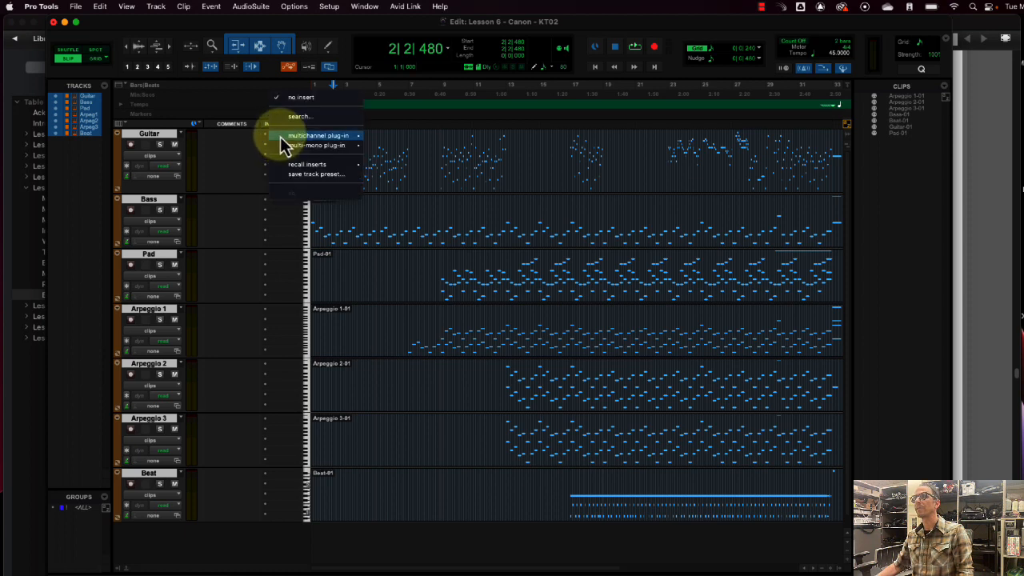
pyautogui.moveTo(280, 137)
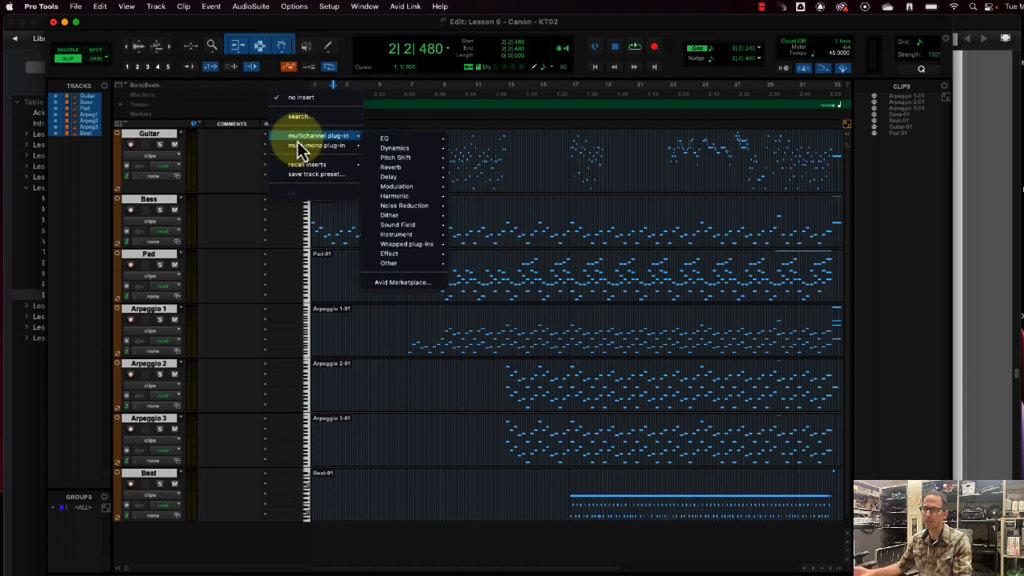
pyautogui.moveTo(399, 142)
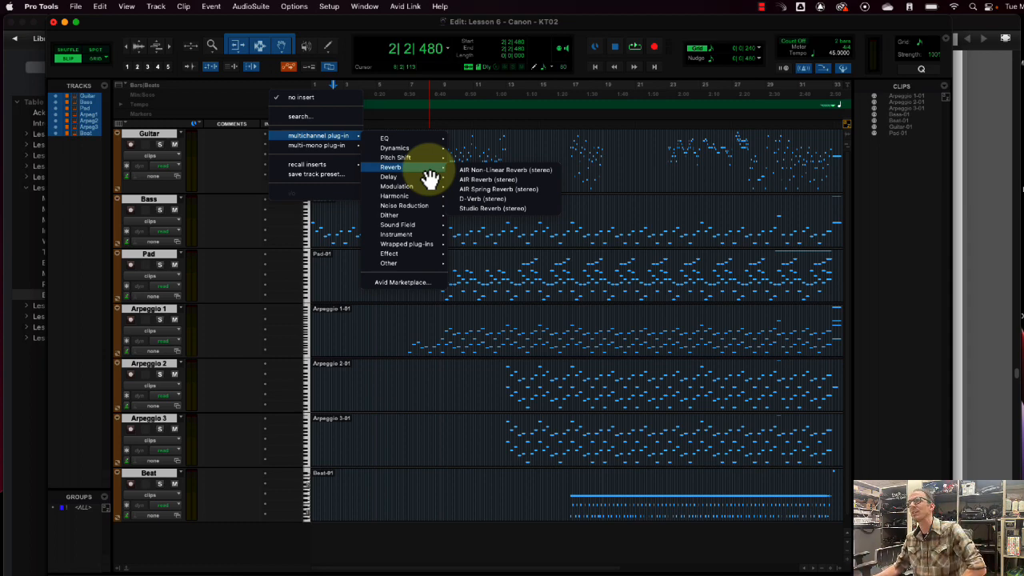
pyautogui.moveTo(428, 206)
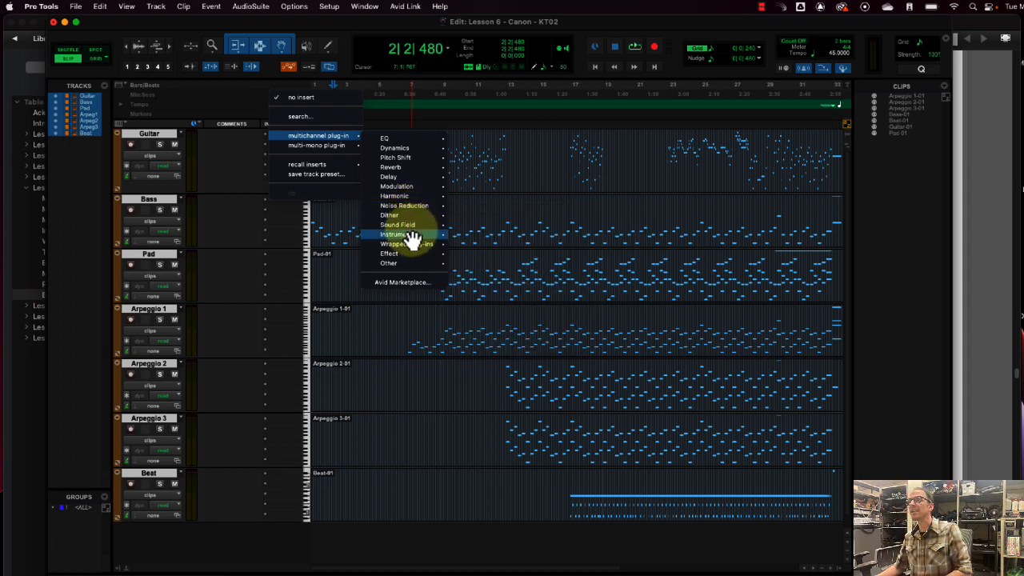
pyautogui.moveTo(412, 239)
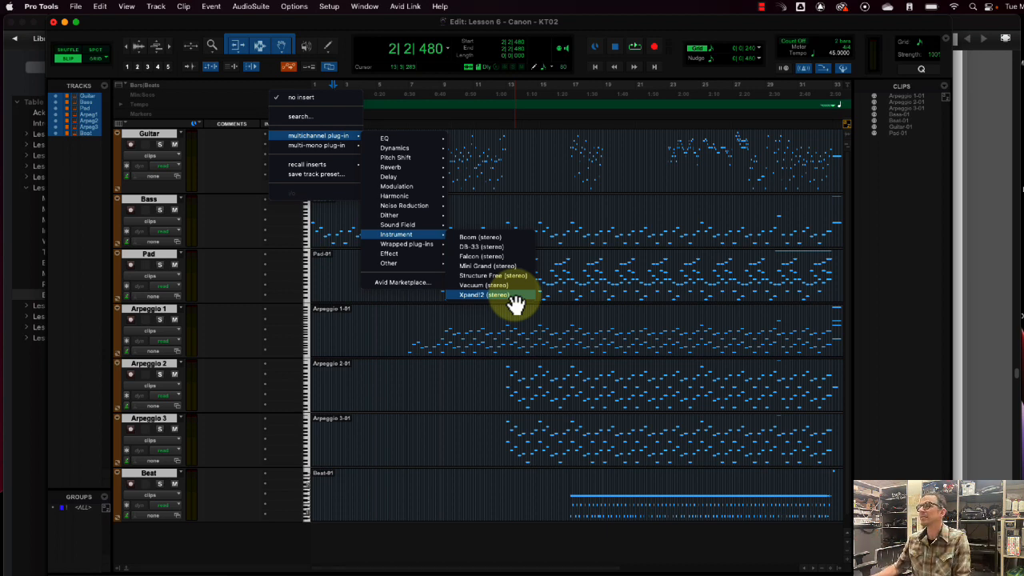
pyautogui.click(517, 295)
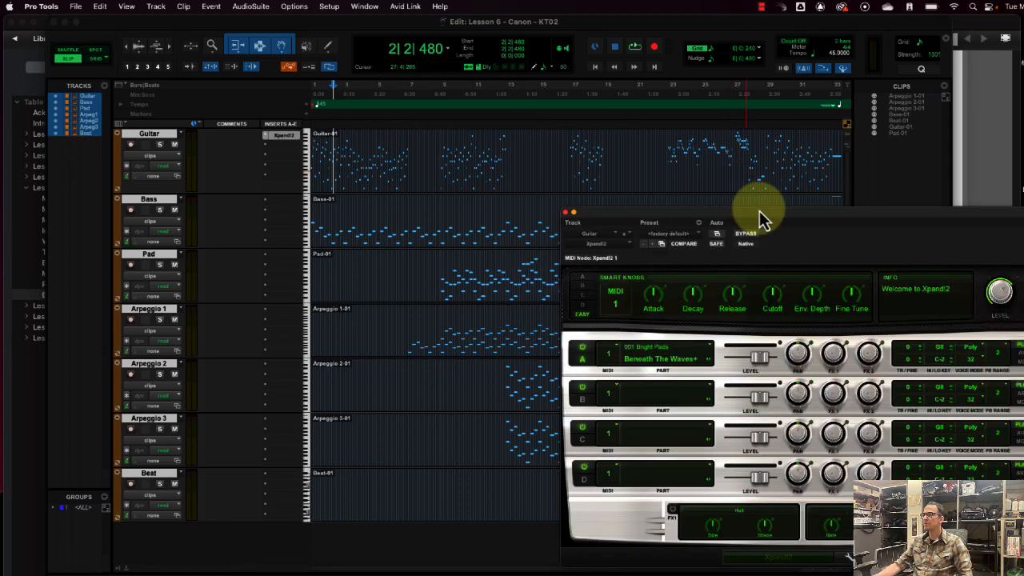
pyautogui.moveTo(759, 220); pyautogui.dragTo(482, 190)
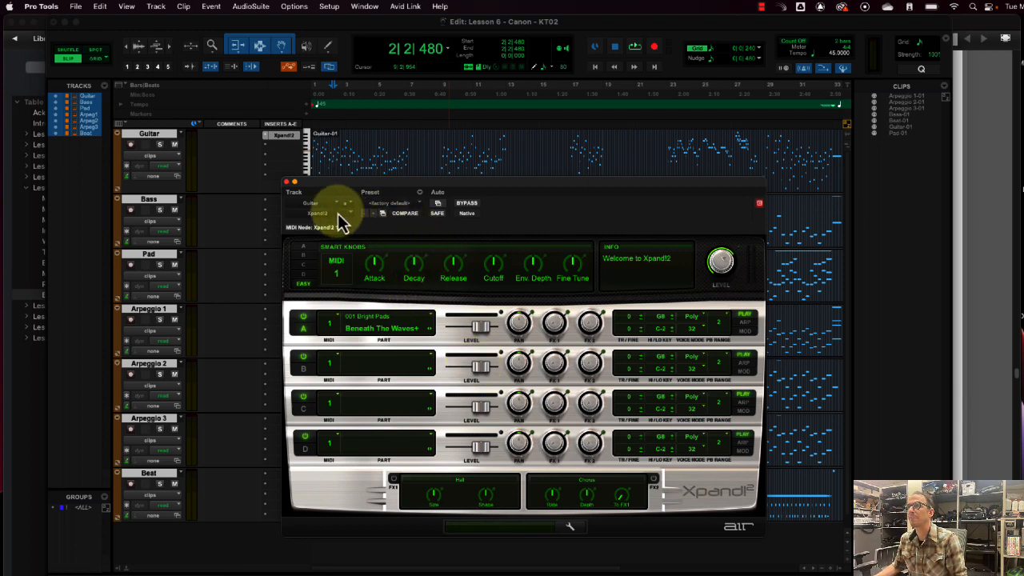
pyautogui.click(287, 184)
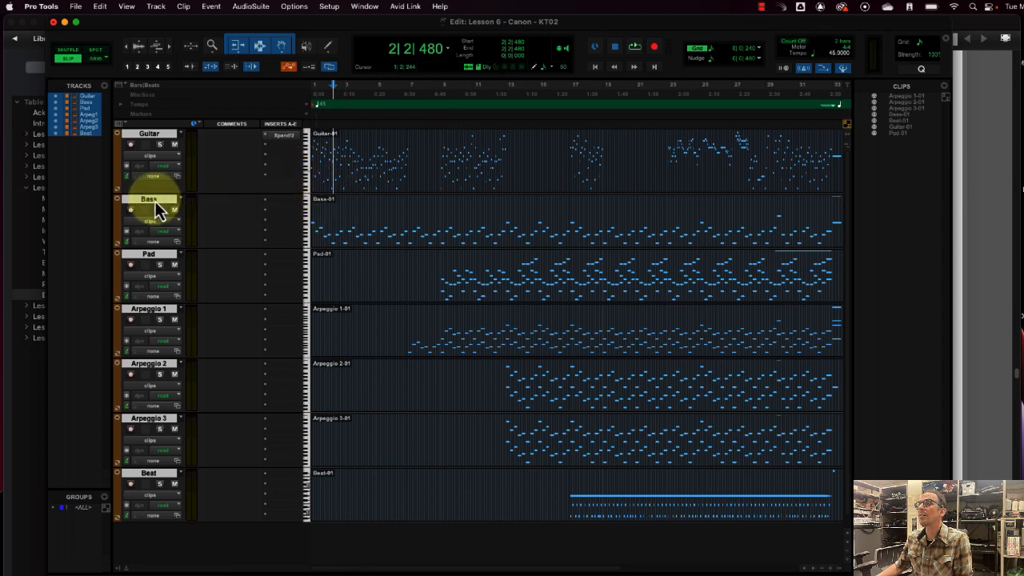
# Step: Add the multichannel Xpand!2 (stereo) instrument at Insert A of the Bass track and close its plug-in window
pyautogui.click(286, 203)
pyautogui.moveTo(286, 204)
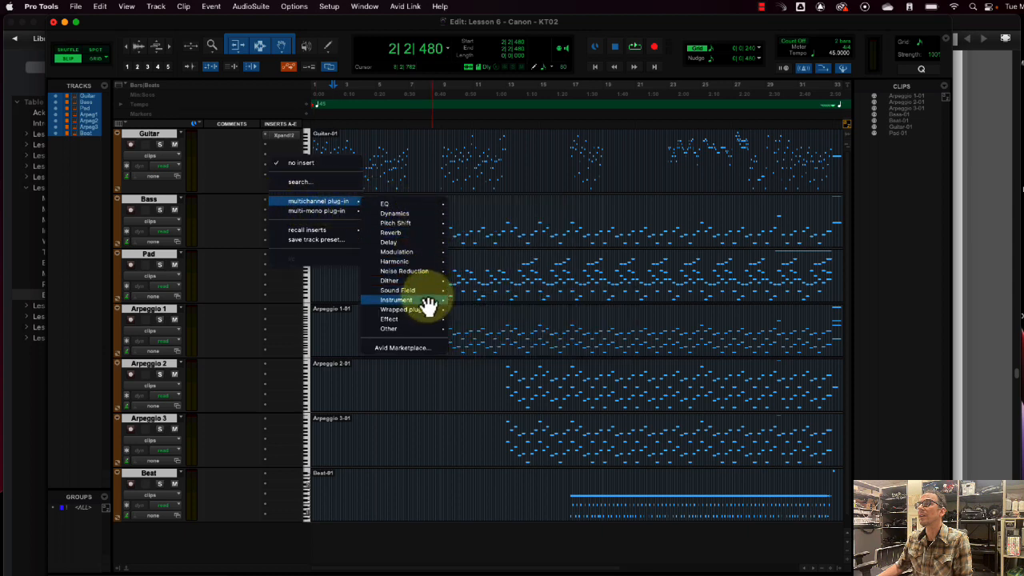
pyautogui.moveTo(425, 301)
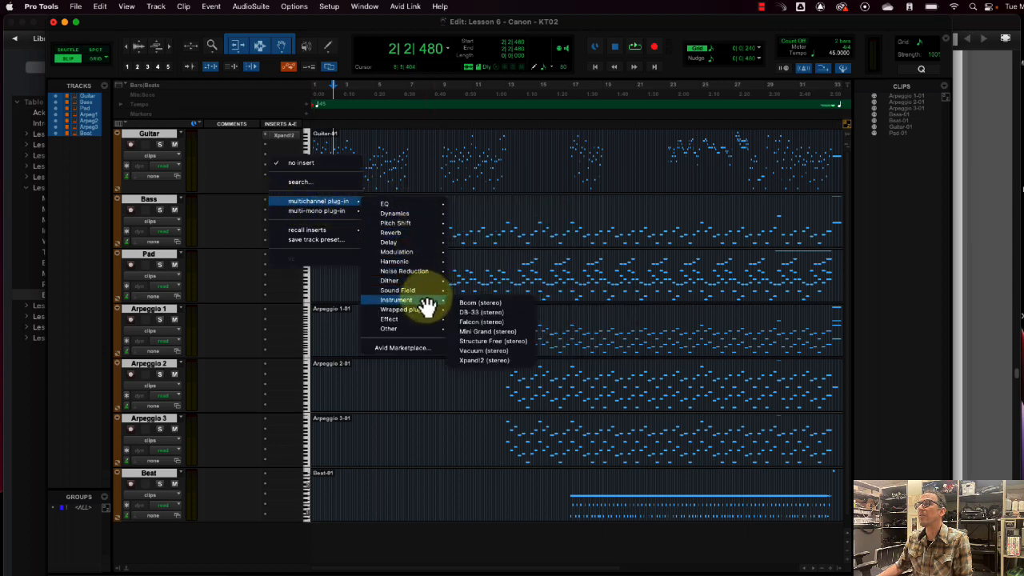
pyautogui.click(525, 362)
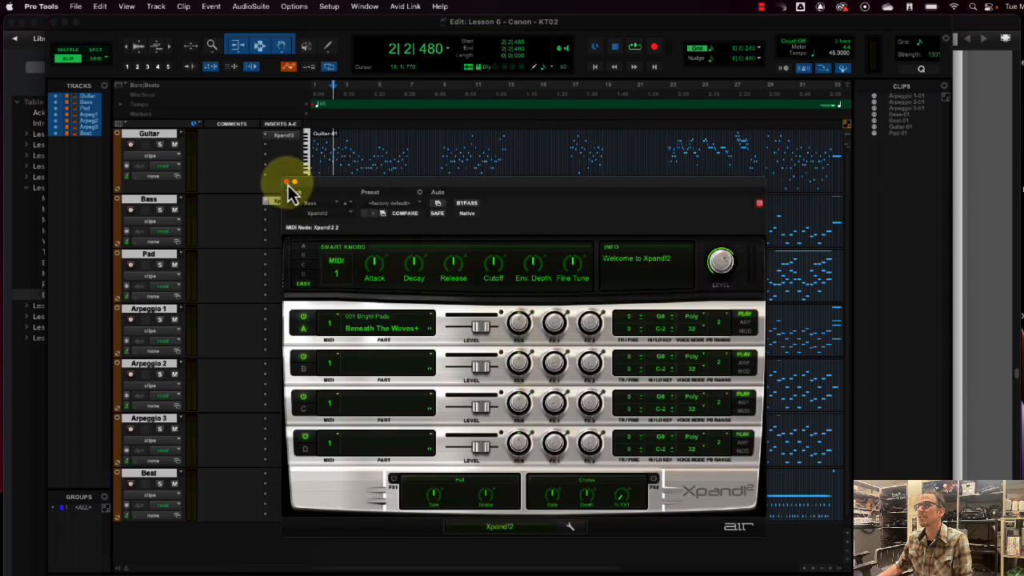
pyautogui.moveTo(319, 191); pyautogui.dragTo(374, 182)
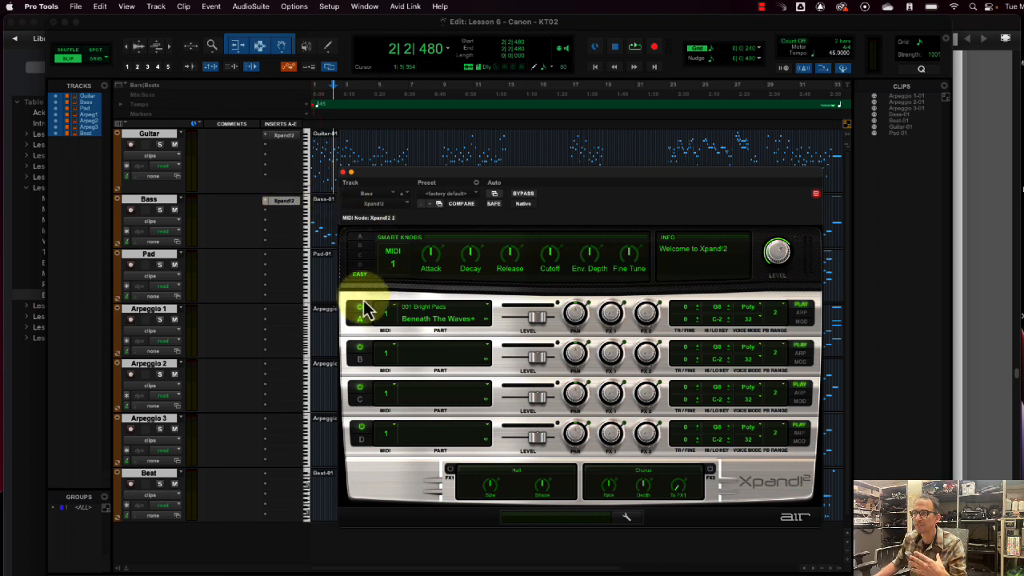
pyautogui.click(342, 172)
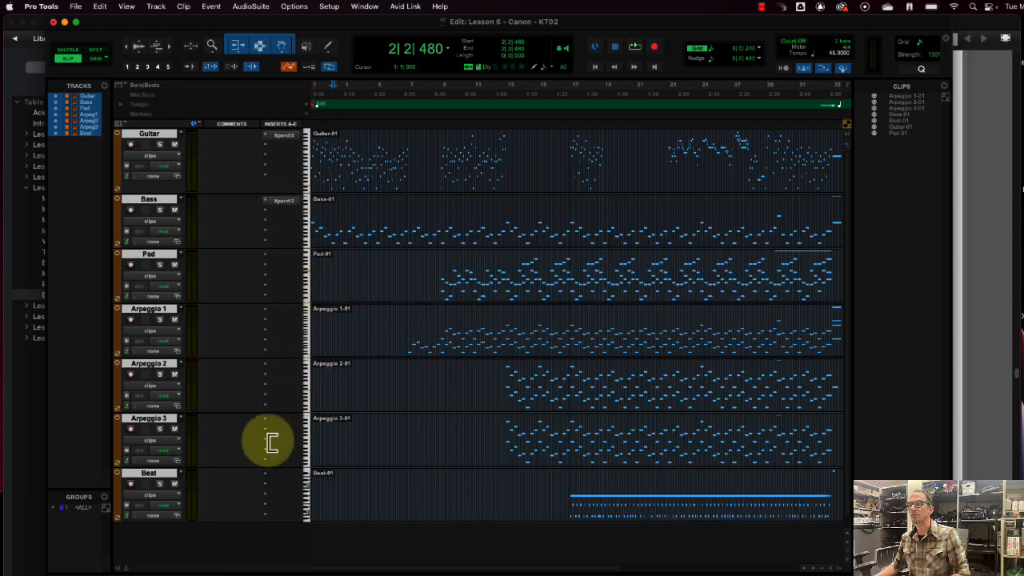
pyautogui.click(280, 265)
pyautogui.moveTo(280, 257)
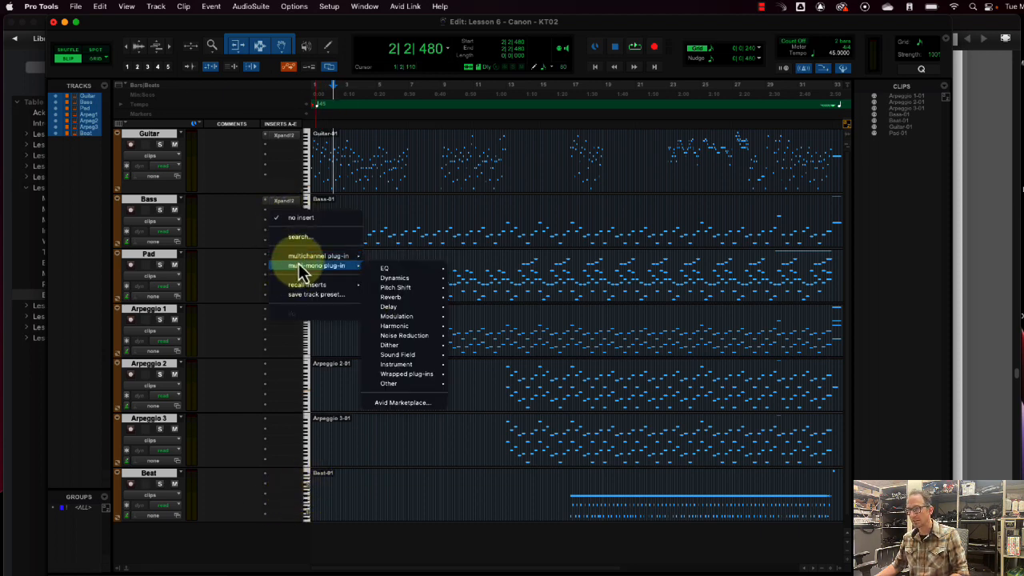
pyautogui.click(379, 423)
# Step: Copy the Bass track's Xpand!2 plug-in to Insert A of the Pad track and open the Pad track's copy
pyautogui.click(285, 205)
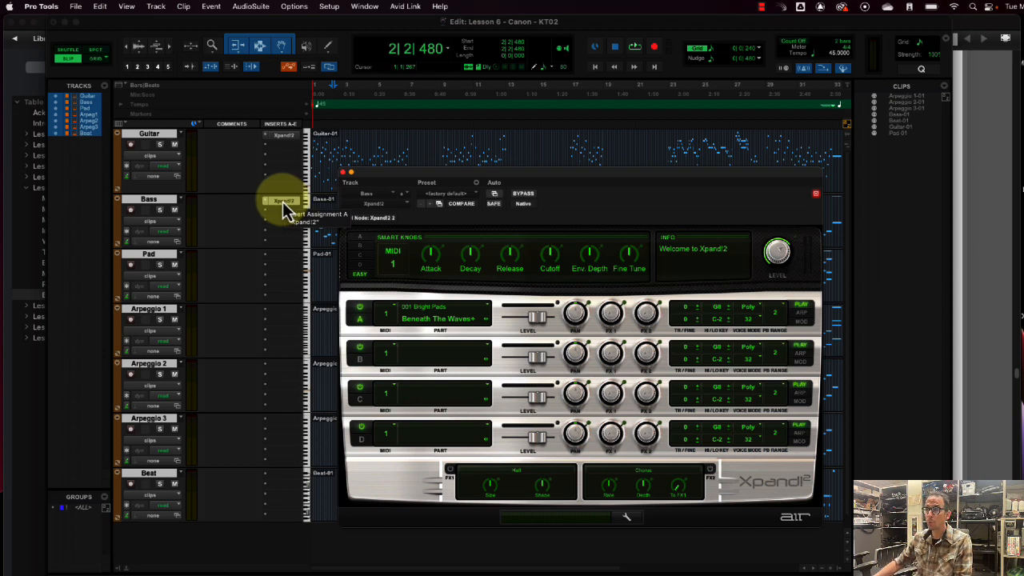
pyautogui.click(284, 203)
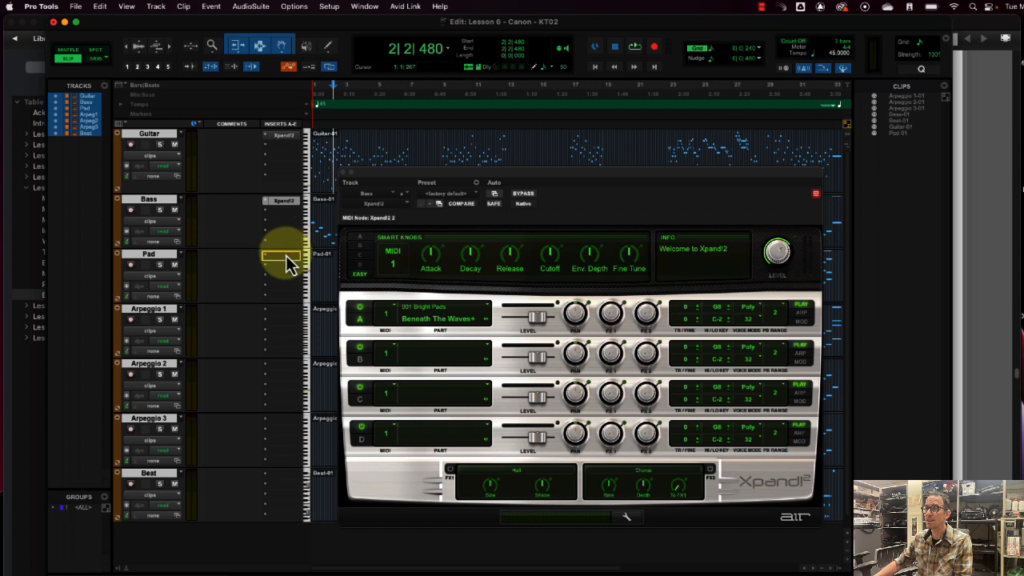
pyautogui.moveTo(286, 257); pyautogui.dragTo(286, 257)
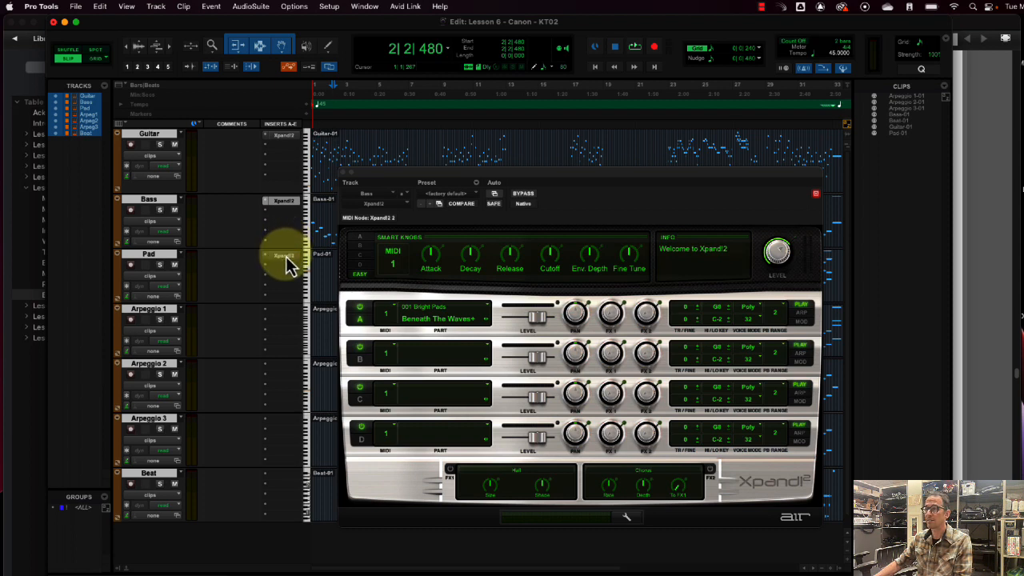
pyautogui.click(281, 256)
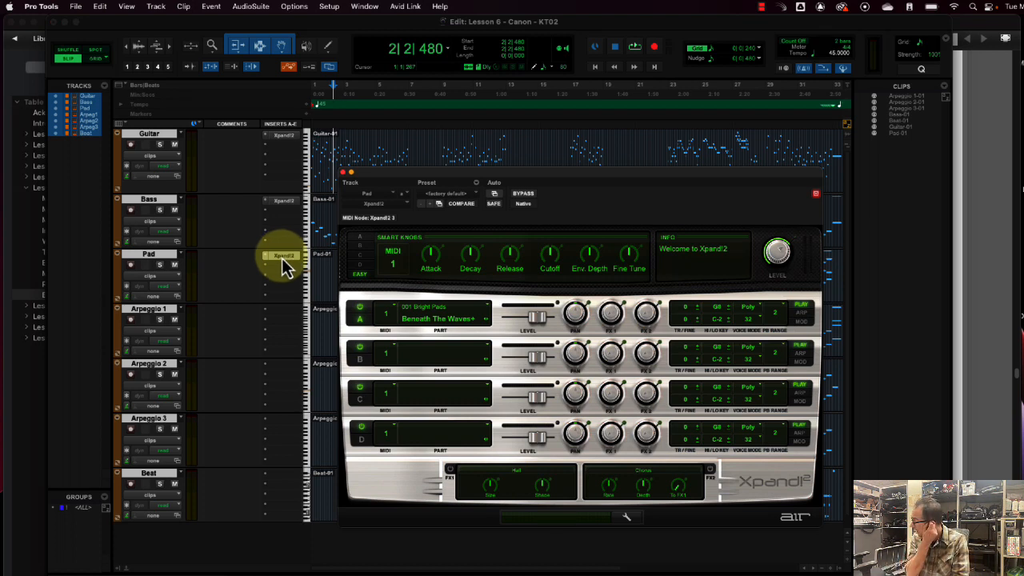
# Step: Copy the Xpand!2 plug-in to Insert A of the Arpeggio 1, Arpeggio 2, Arpeggio 3 and Beat tracks and close the plug-in window
pyautogui.click(283, 266)
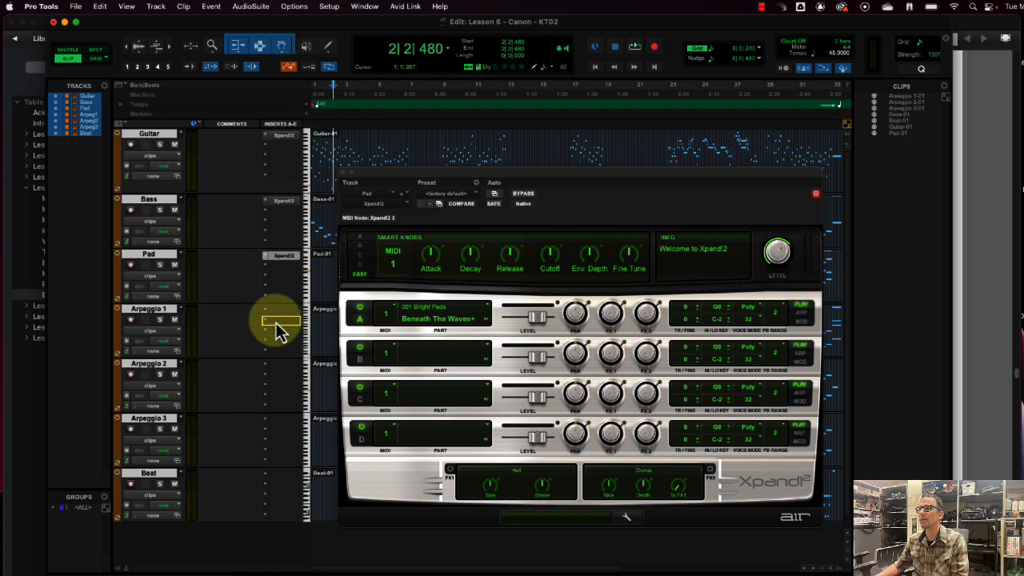
pyautogui.moveTo(280, 318); pyautogui.dragTo(282, 319)
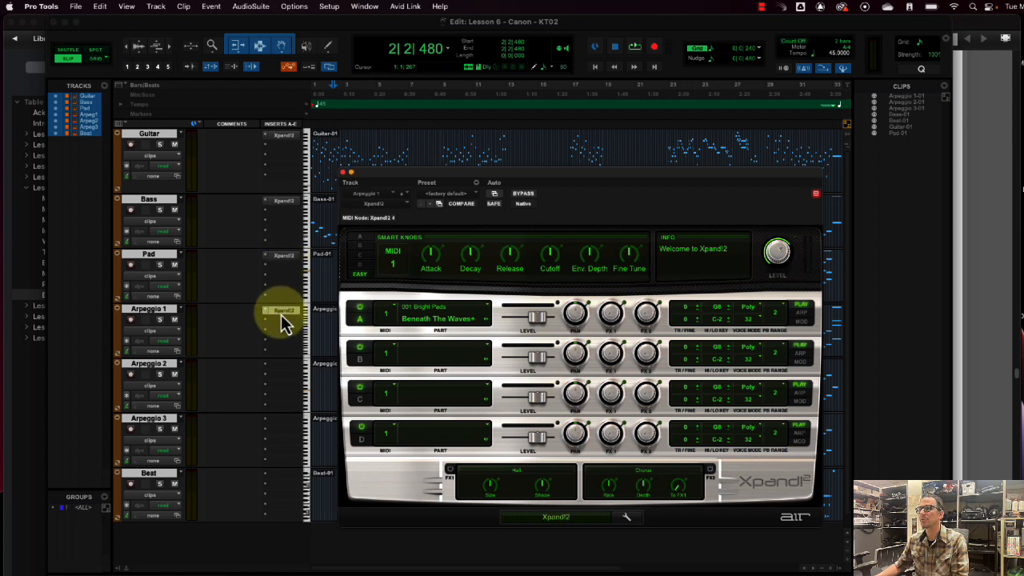
pyautogui.moveTo(286, 359); pyautogui.dragTo(288, 477)
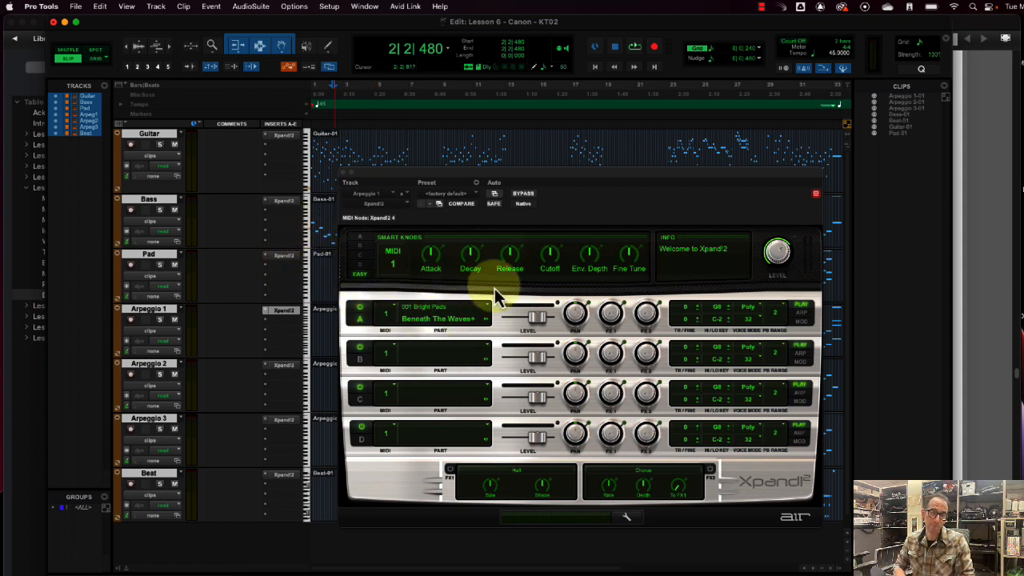
pyautogui.click(344, 176)
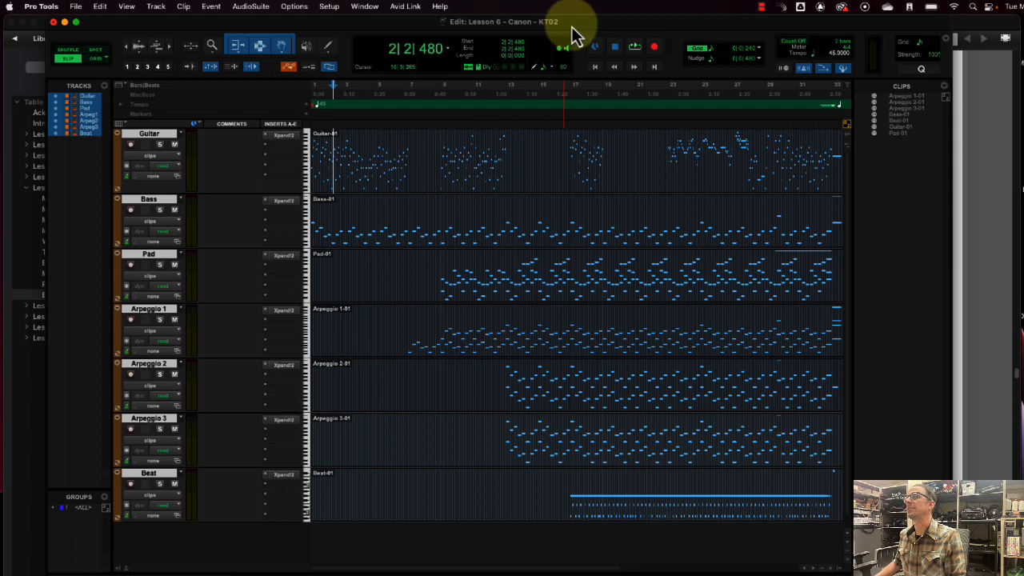
# Step: Shift the Edit window aside, switch to Adobe Digital Editions, and resize and move its window so the preset list sits beside the track inserts
pyautogui.moveTo(568, 22); pyautogui.dragTo(528, 21)
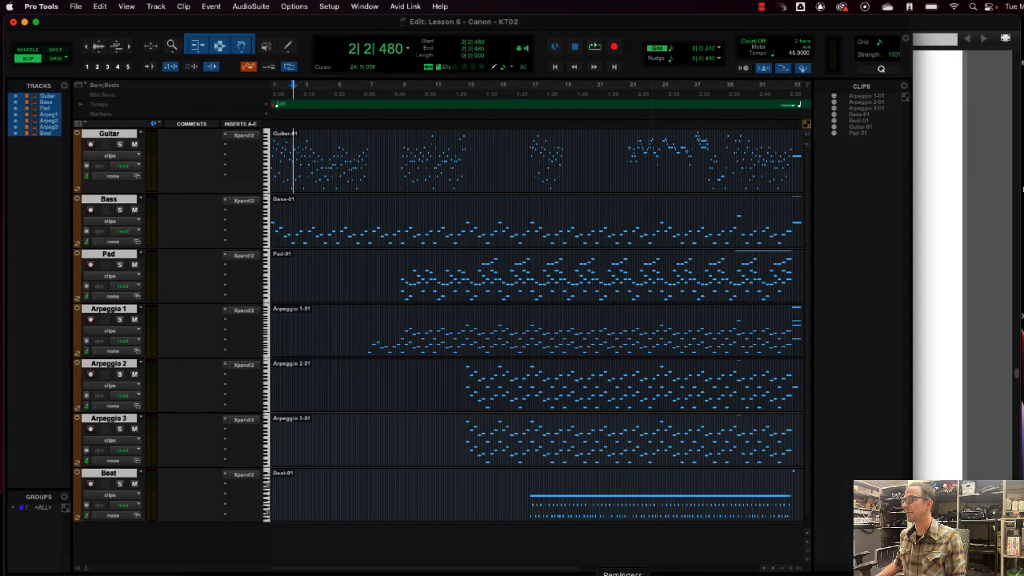
pyautogui.click(632, 573)
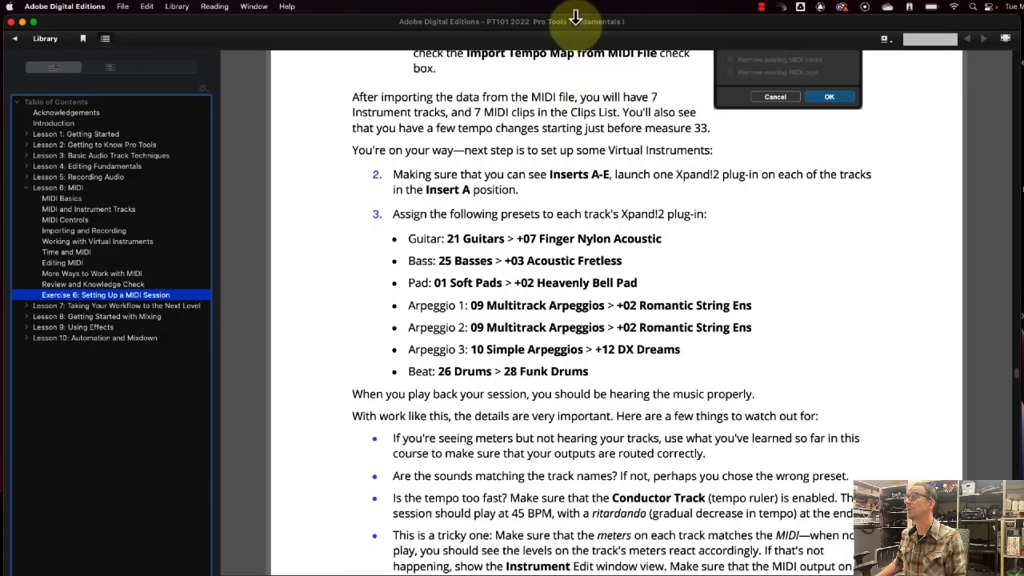
pyautogui.moveTo(214, 23)
pyautogui.mouseDown()
pyautogui.moveTo(827, 7)
pyautogui.moveTo(220, 8)
pyautogui.mouseUp()
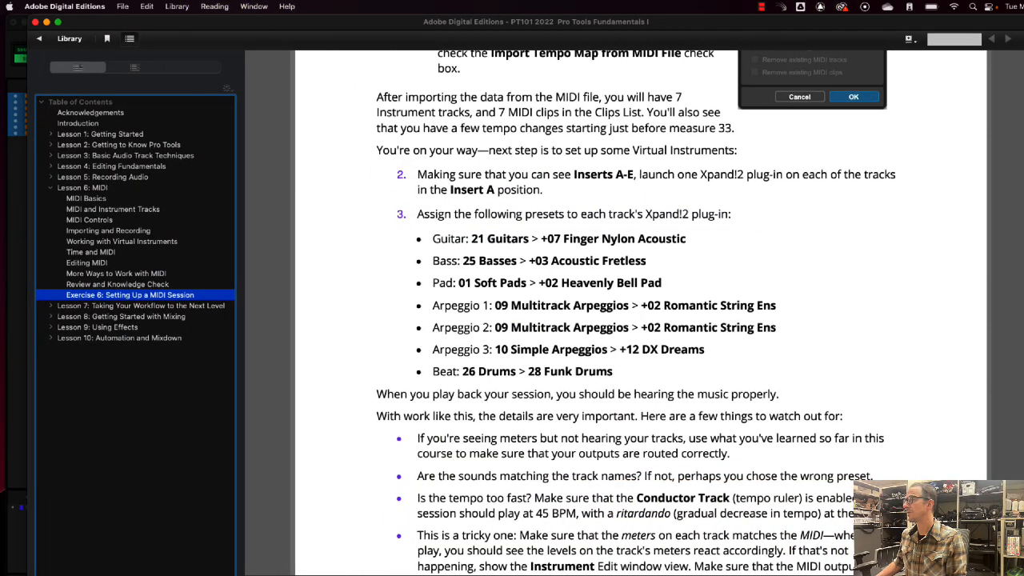
pyautogui.moveTo(1023, 574); pyautogui.dragTo(750, 574)
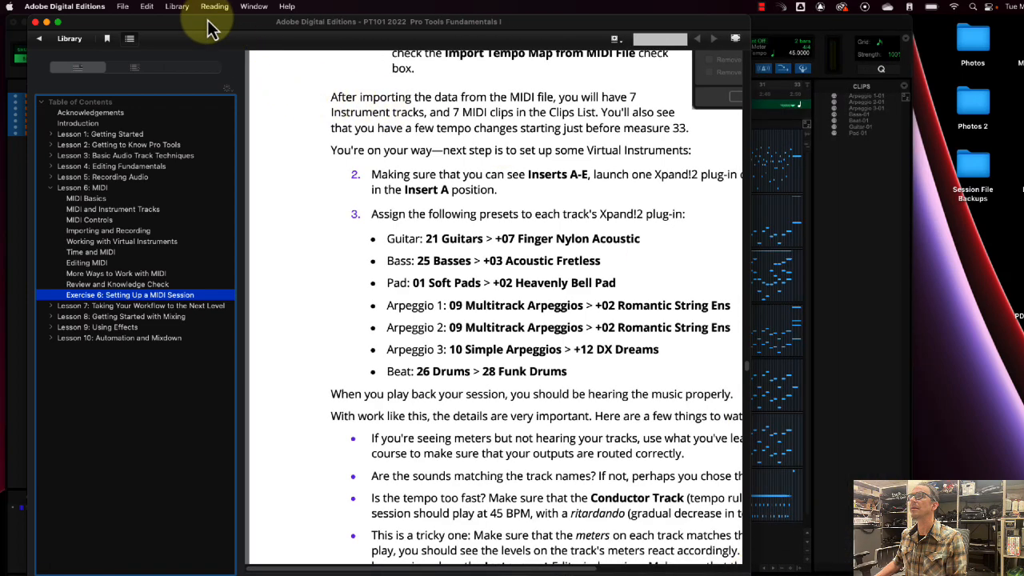
pyautogui.moveTo(211, 23); pyautogui.dragTo(451, 23)
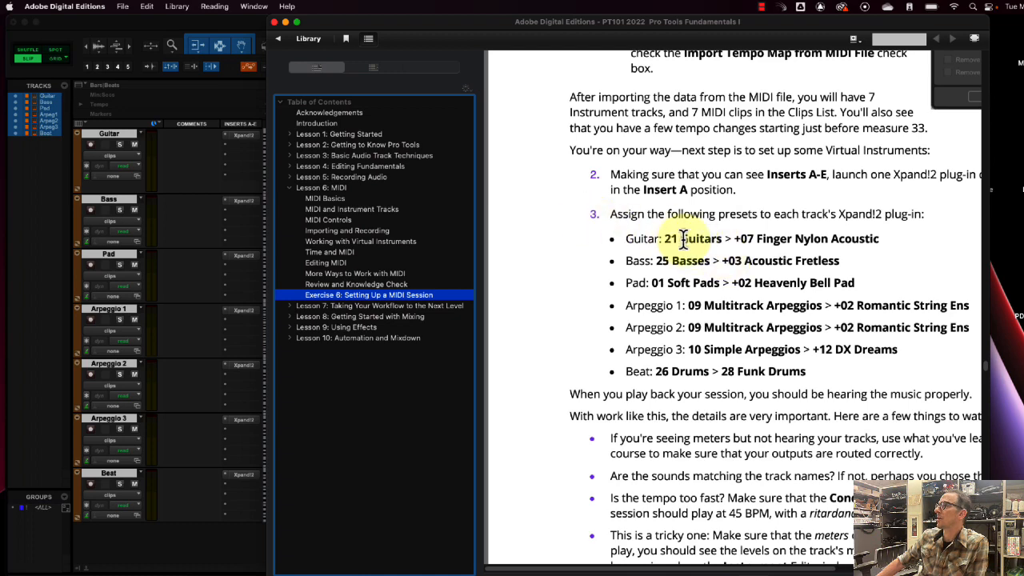
# Step: Return to Pro Tools and load the preset 21 Guitars > +07 Finger Nylon Acoustic in the Guitar track's Xpand!2
pyautogui.click(247, 128)
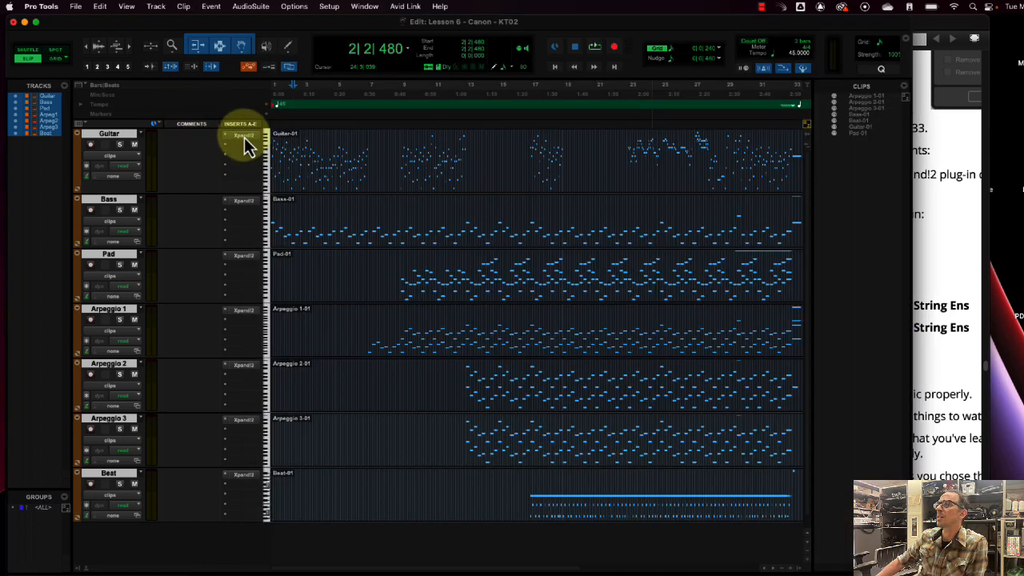
pyautogui.click(245, 138)
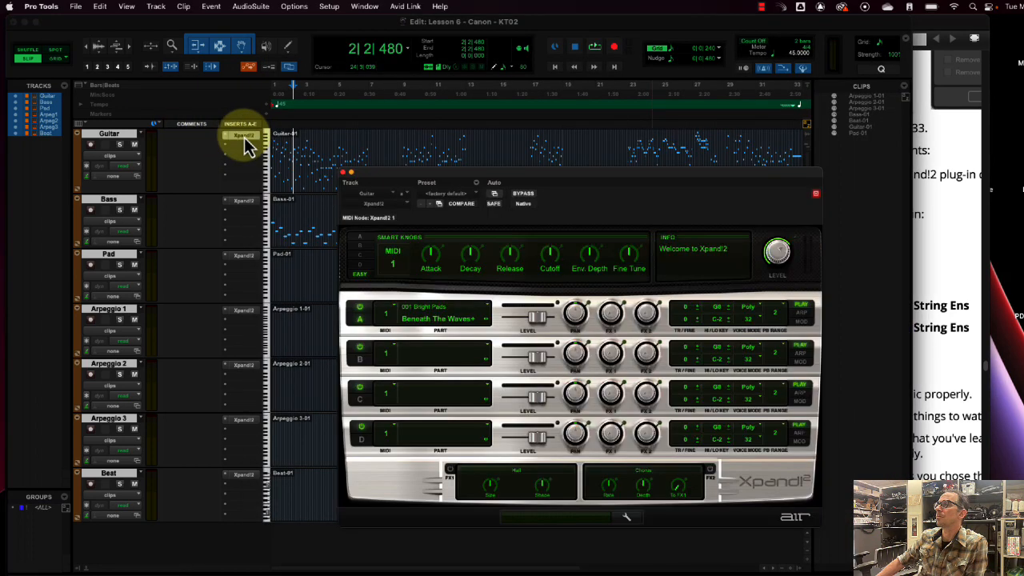
pyautogui.click(456, 197)
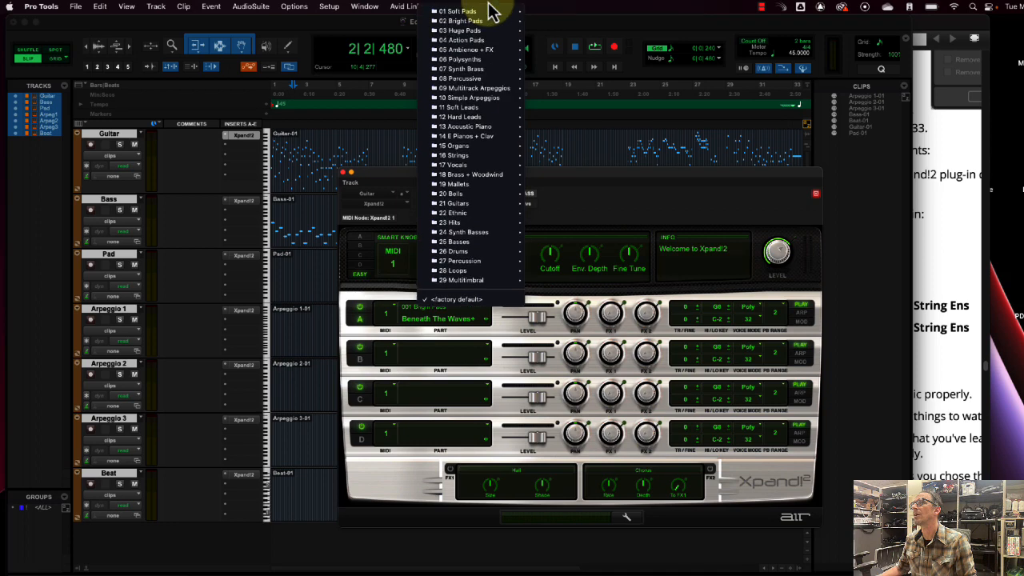
pyautogui.moveTo(490, 40)
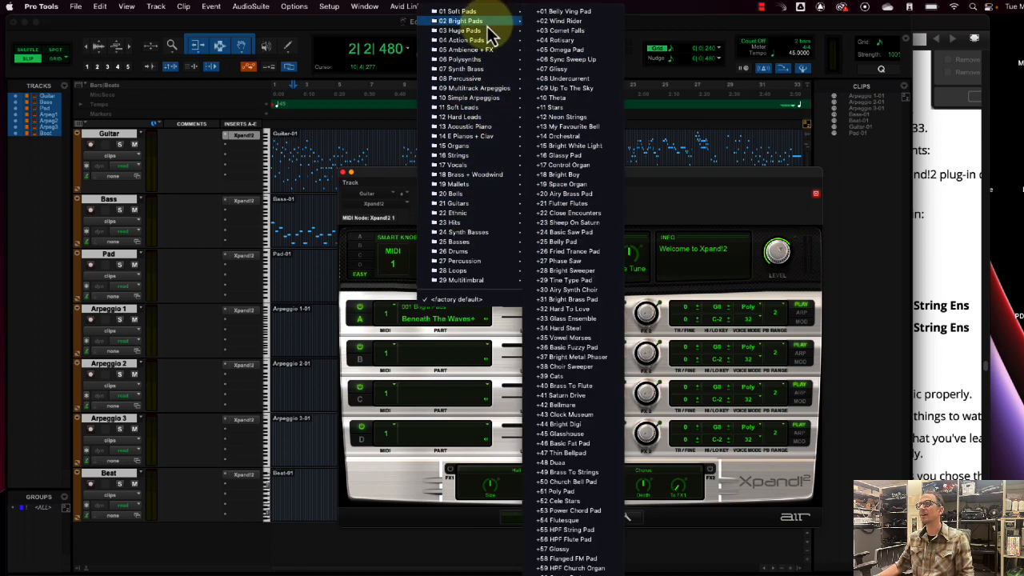
pyautogui.moveTo(486, 16)
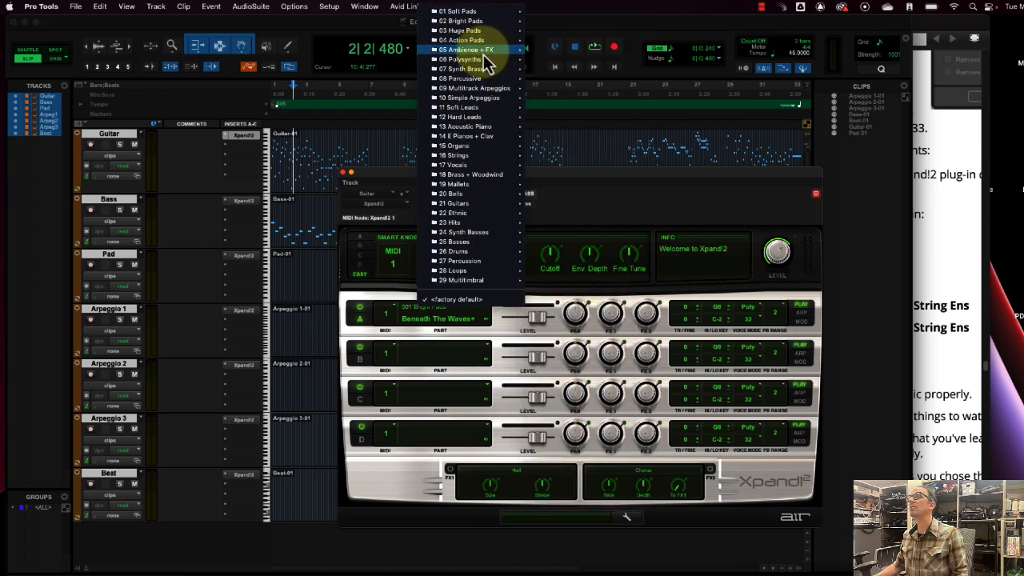
pyautogui.moveTo(482, 57)
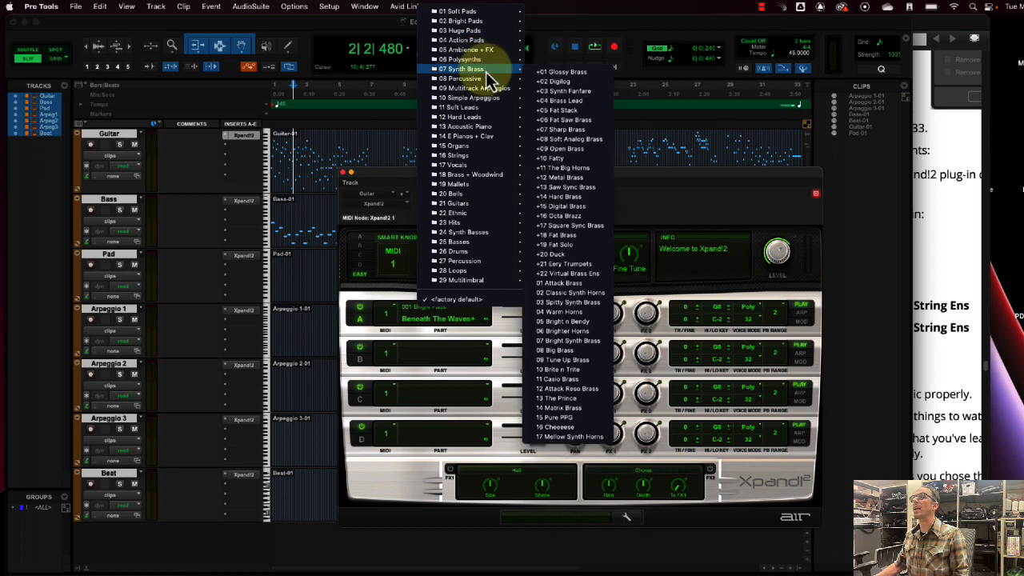
pyautogui.moveTo(488, 78)
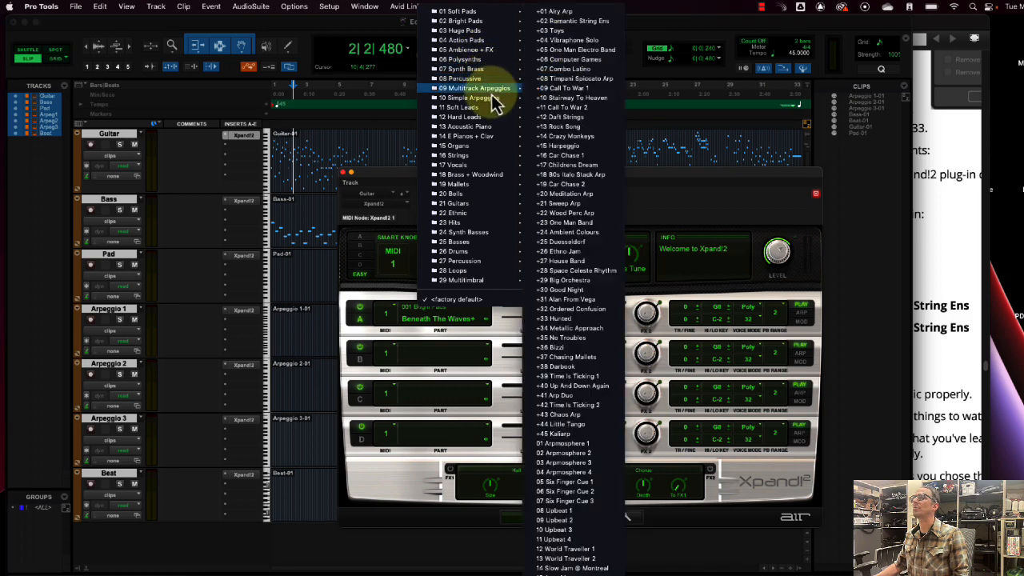
pyautogui.moveTo(492, 152)
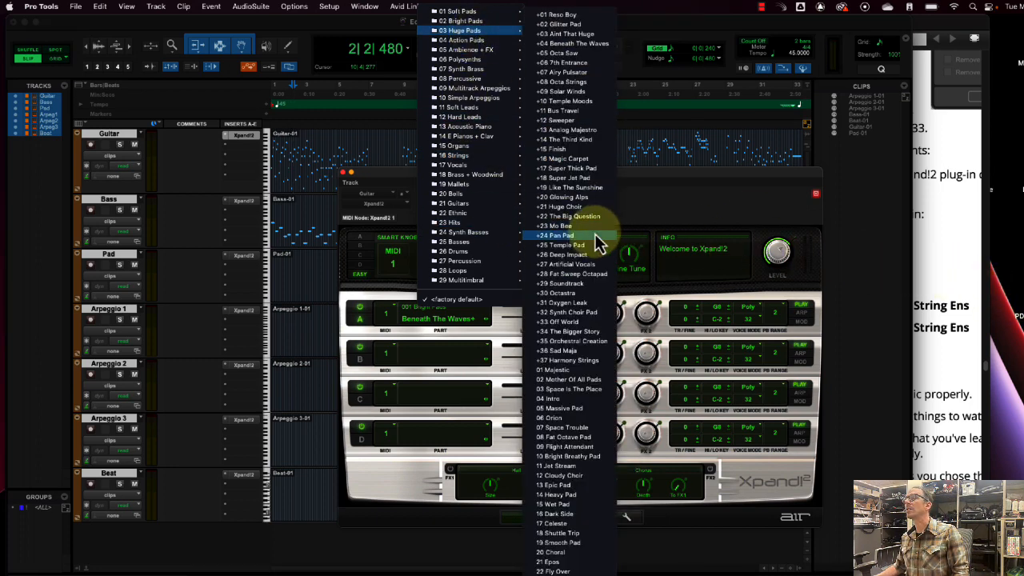
pyautogui.moveTo(483, 205)
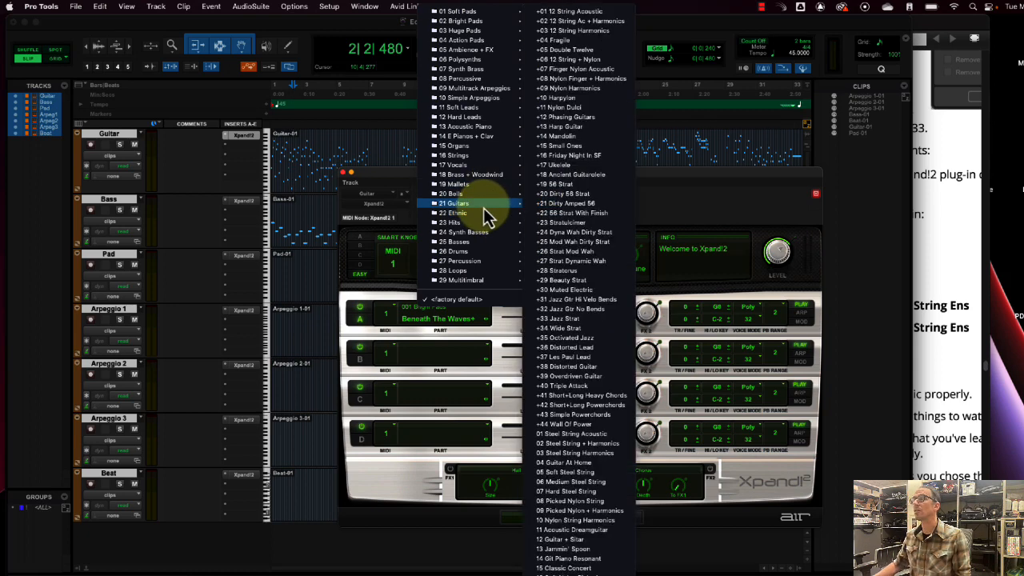
pyautogui.click(619, 70)
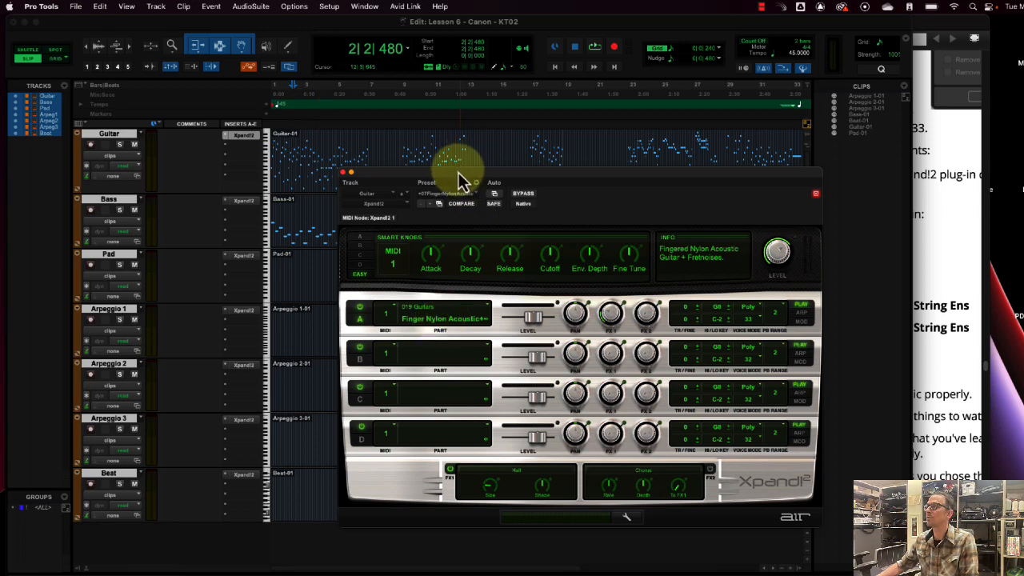
# Step: Move the plug-in window clear of the Guitar clip, play the session briefly from bar 2, and place the edit cursor in bar 7
pyautogui.moveTo(464, 178); pyautogui.dragTo(657, 235)
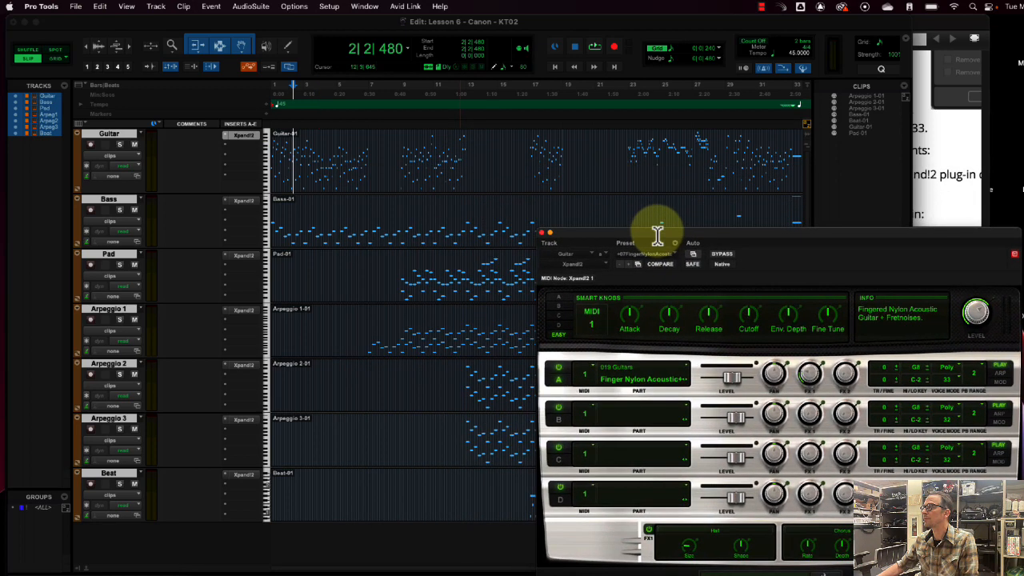
pyautogui.click(384, 22)
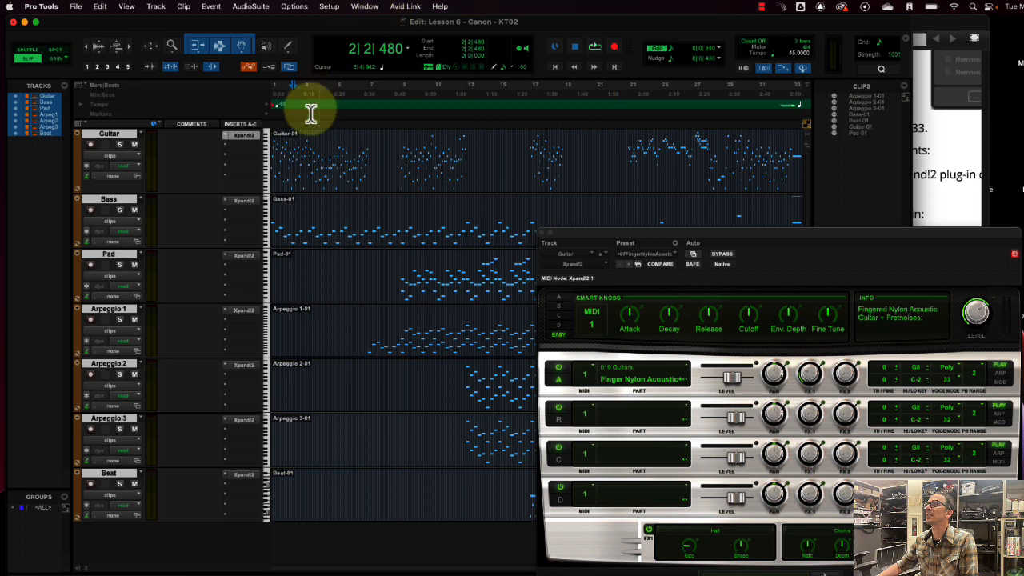
pyautogui.click(297, 159)
pyautogui.press('space')
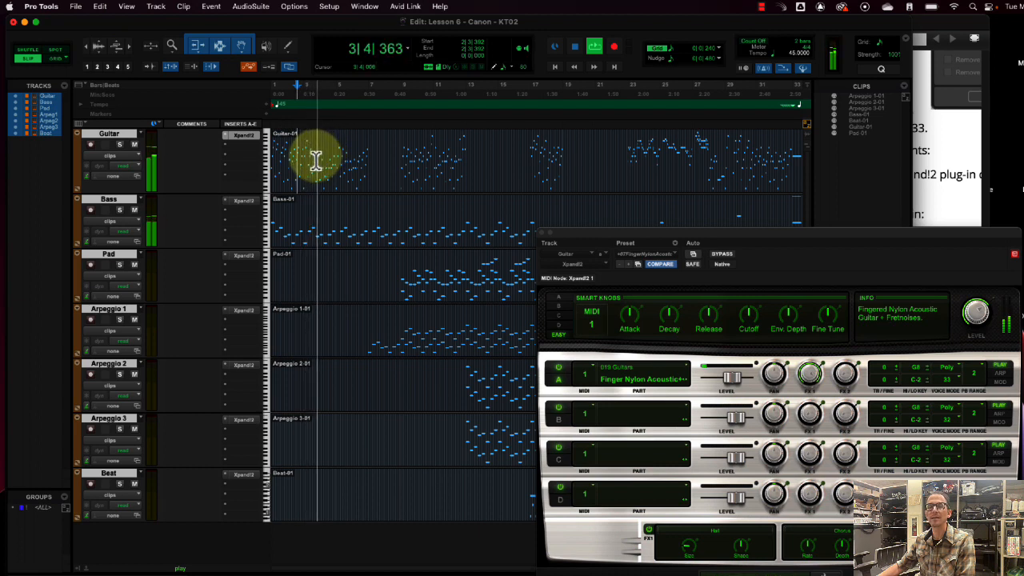
pyautogui.press('space')
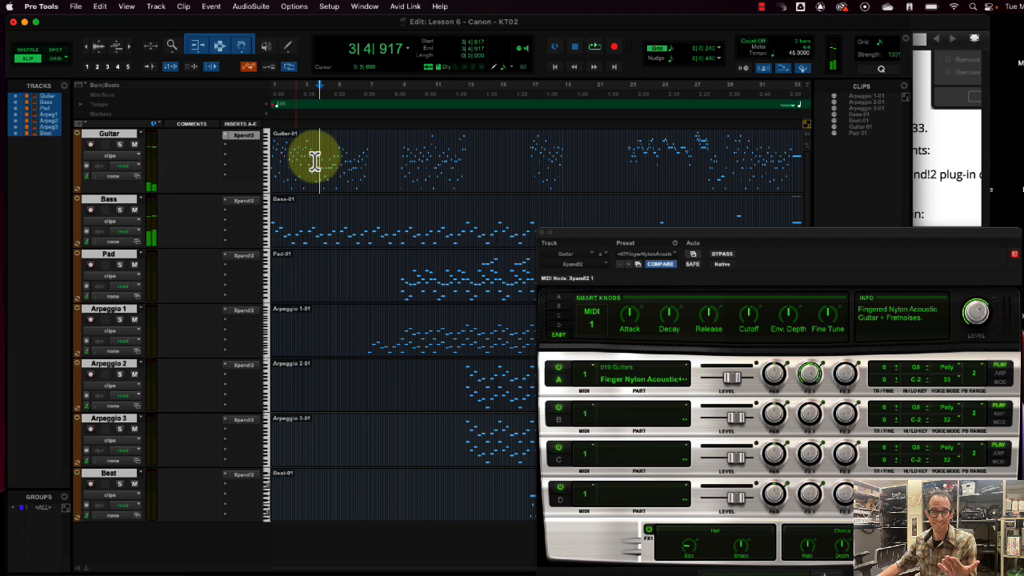
pyautogui.moveTo(326, 160); pyautogui.dragTo(370, 168)
pyautogui.click(377, 160)
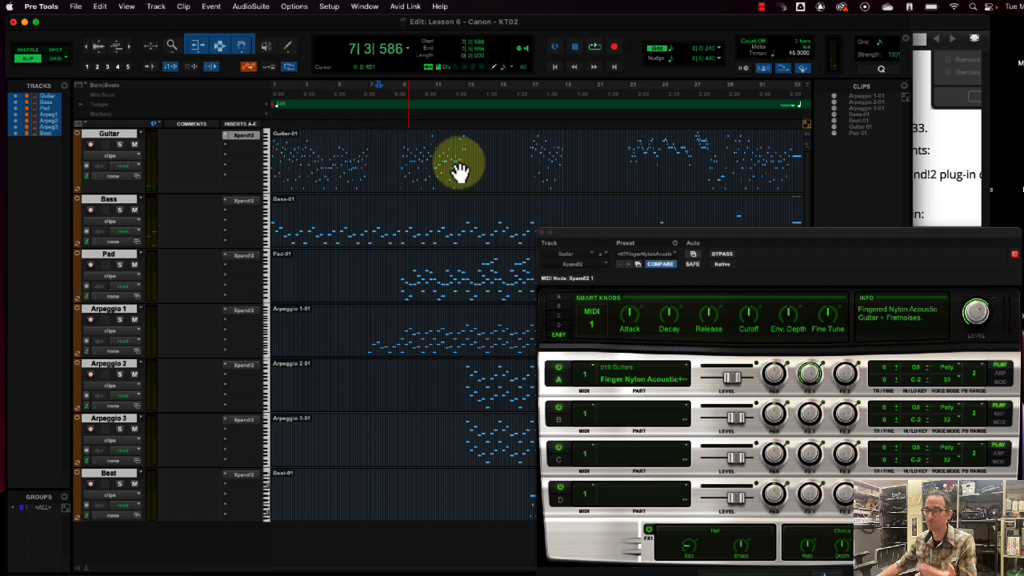
# Step: Consult the preset list in Adobe Digital Editions, load 25 Basses > +03 Acoustic Fretless in the Bass track's Xpand!2, and audition it from bar 4
pyautogui.click(951, 222)
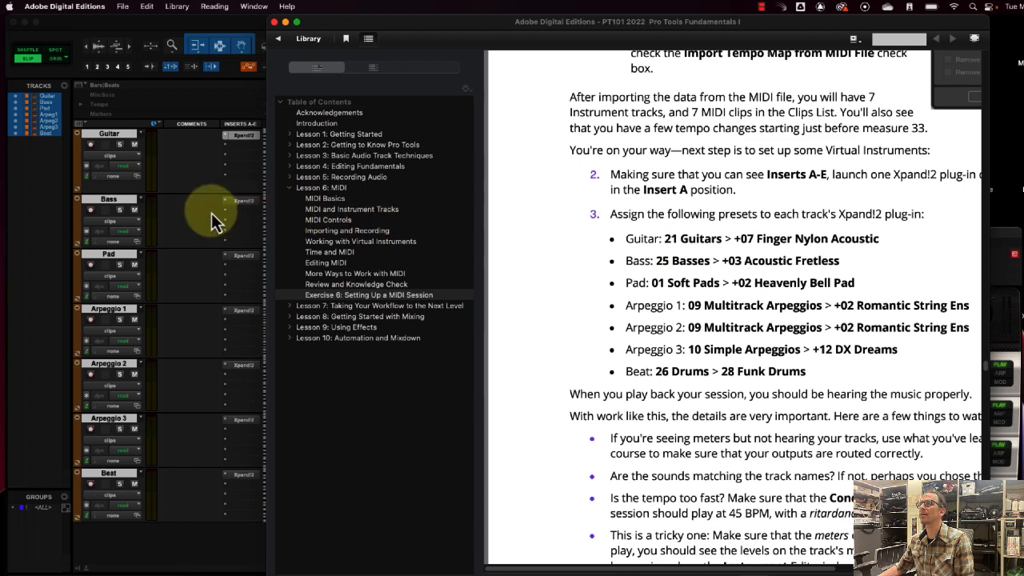
pyautogui.click(251, 187)
pyautogui.click(248, 201)
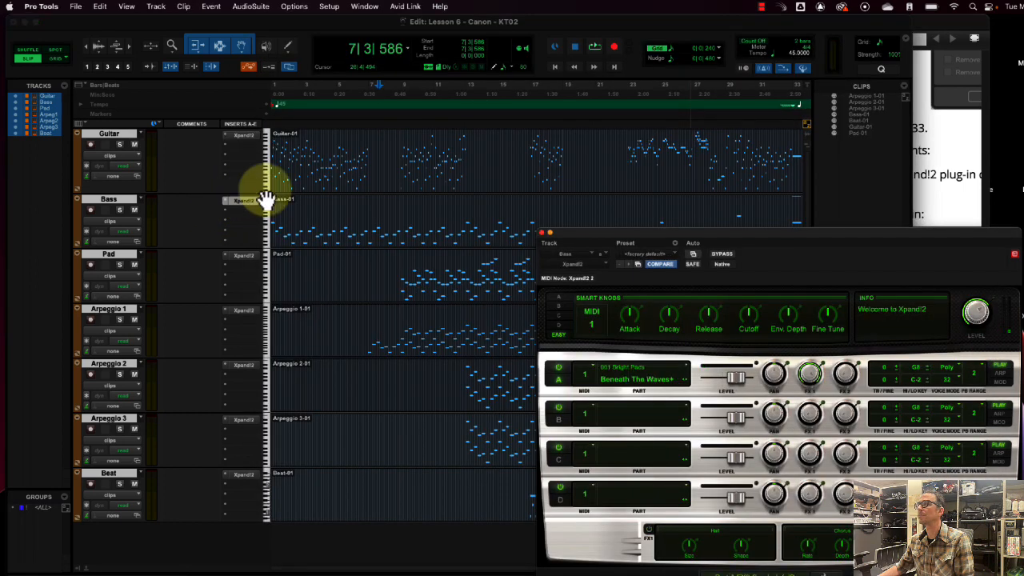
pyautogui.click(658, 256)
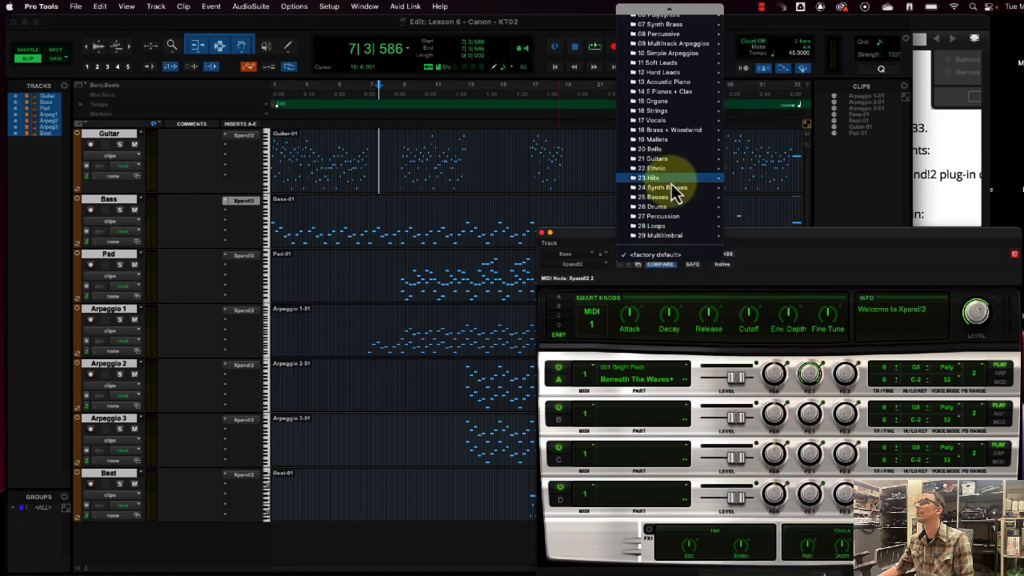
pyautogui.moveTo(678, 201)
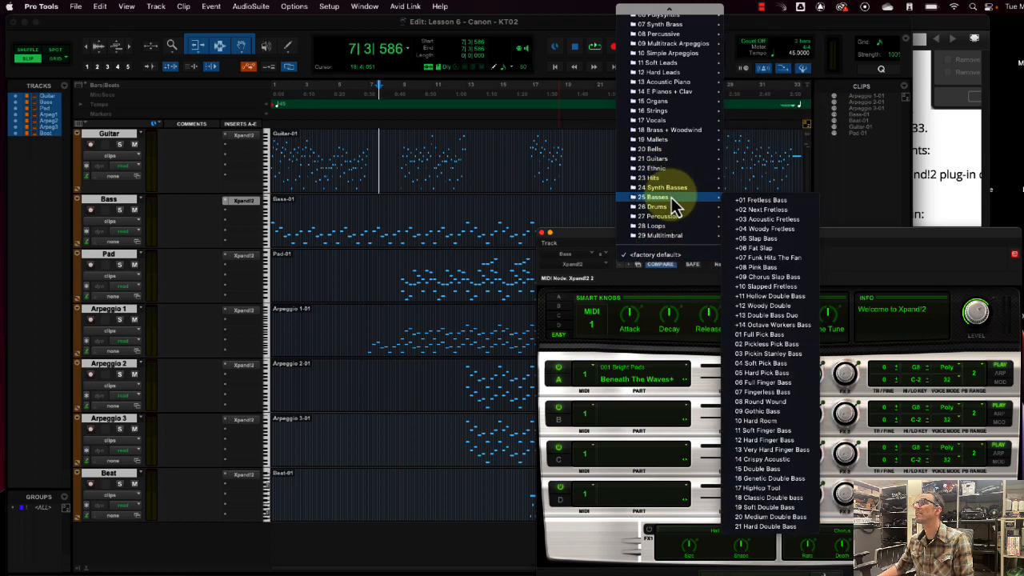
pyautogui.click(814, 229)
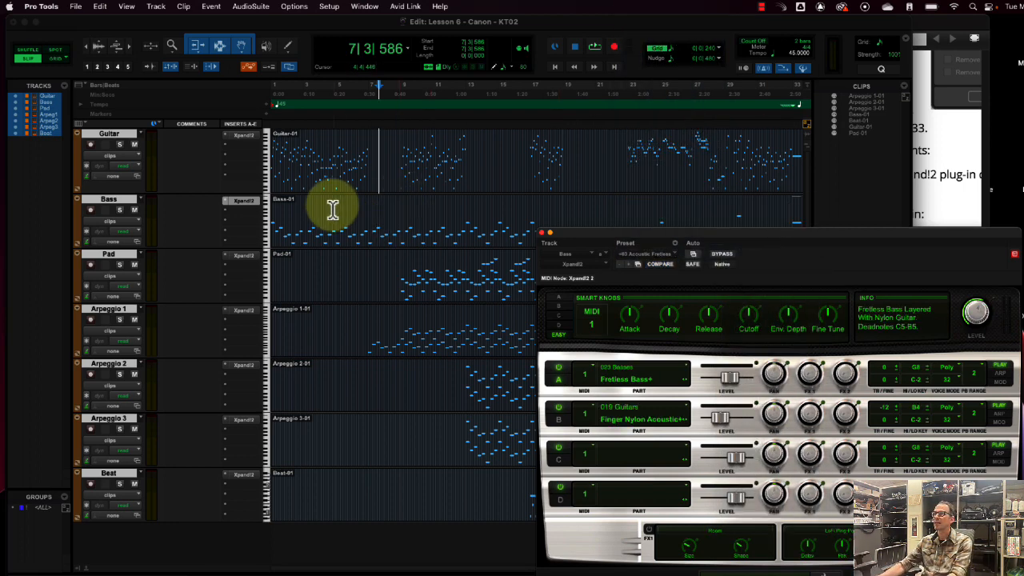
pyautogui.press('space')
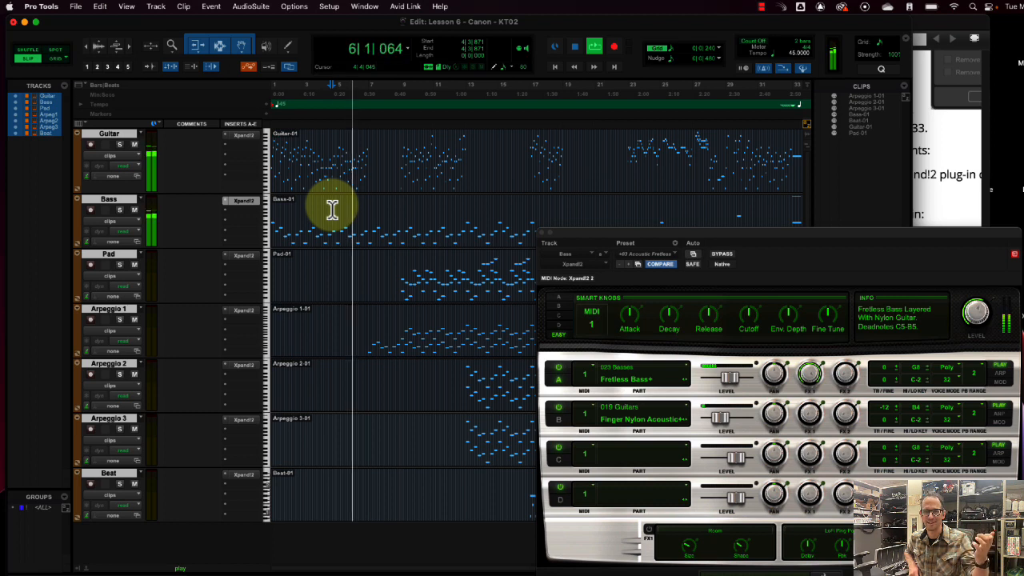
pyautogui.press('space')
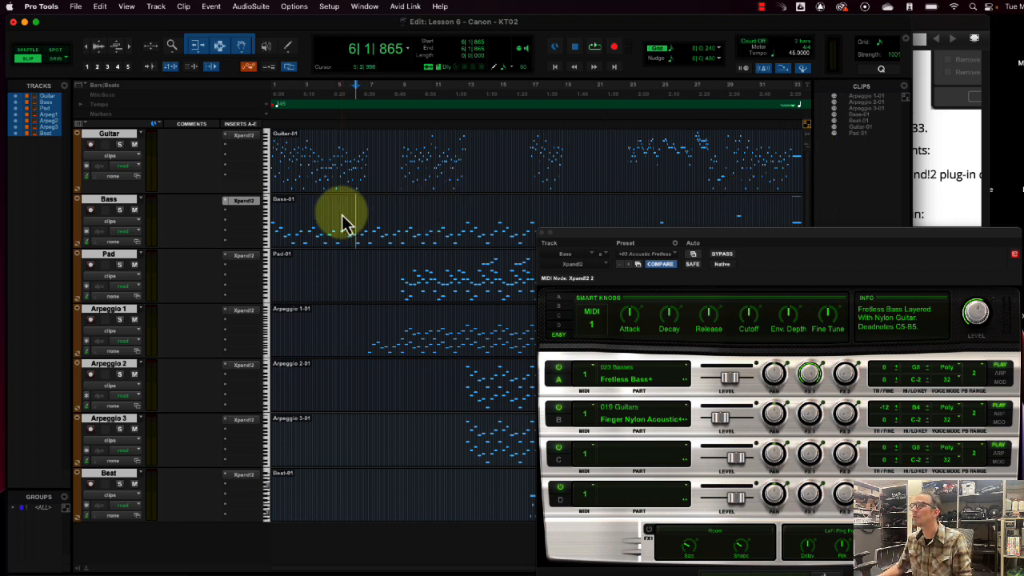
# Step: Select the Bass clip from about bar 5 to bar 10, and load 01 Soft Pads > +02 Heavenly Bell Pad in the Pad track's Xpand!2
pyautogui.moveTo(342, 221); pyautogui.dragTo(423, 224)
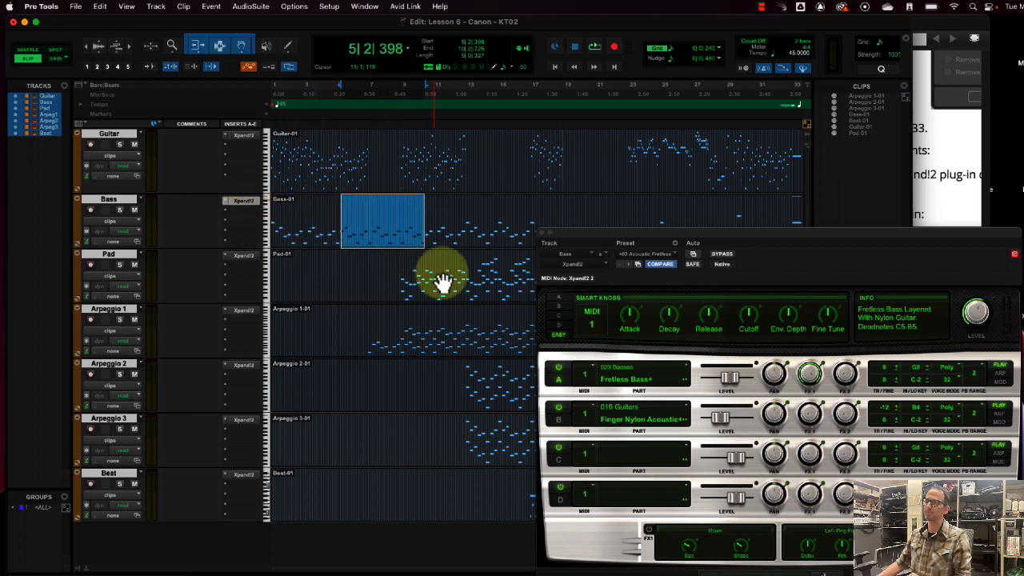
pyautogui.click(969, 180)
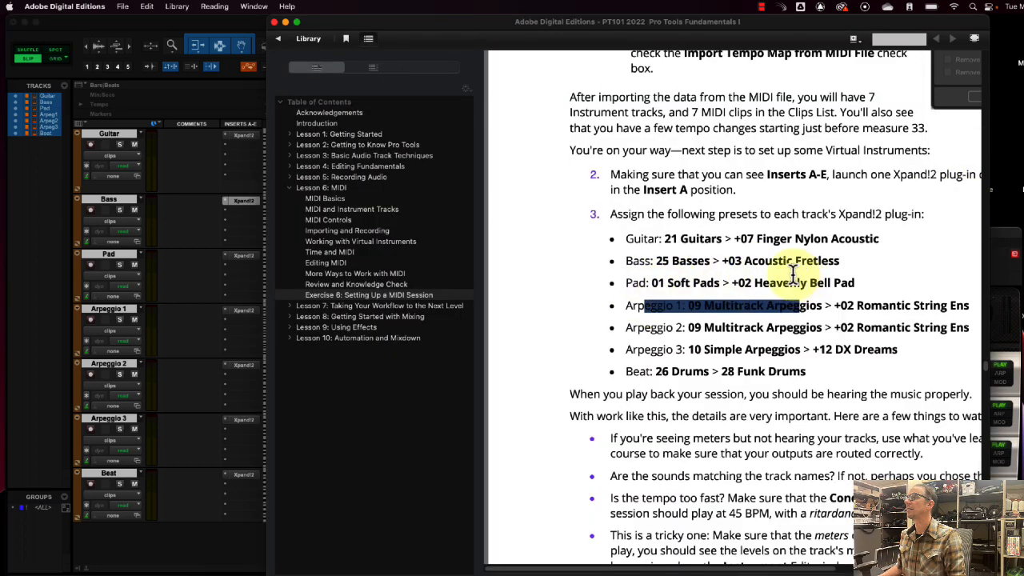
pyautogui.click(244, 262)
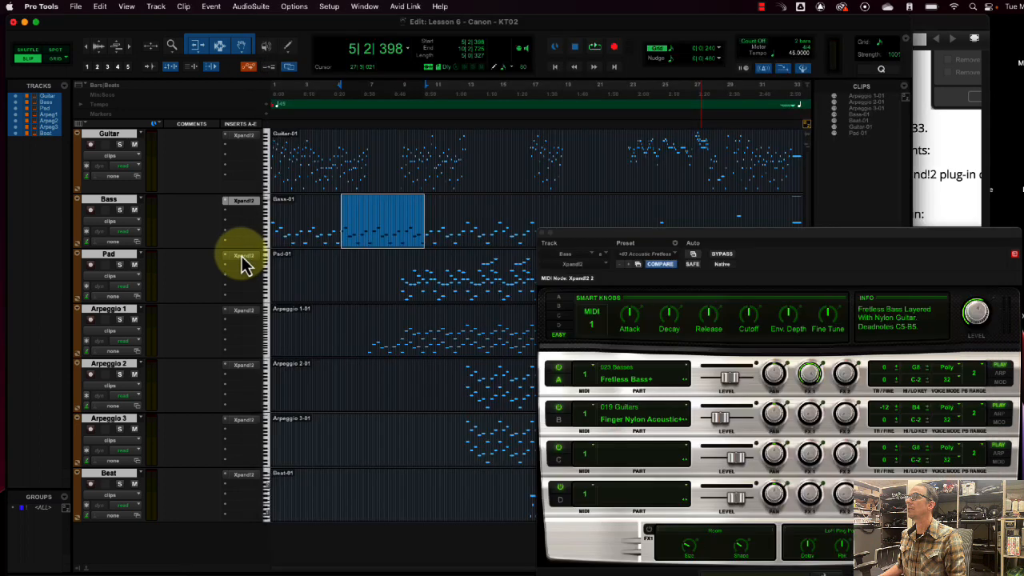
pyautogui.click(671, 254)
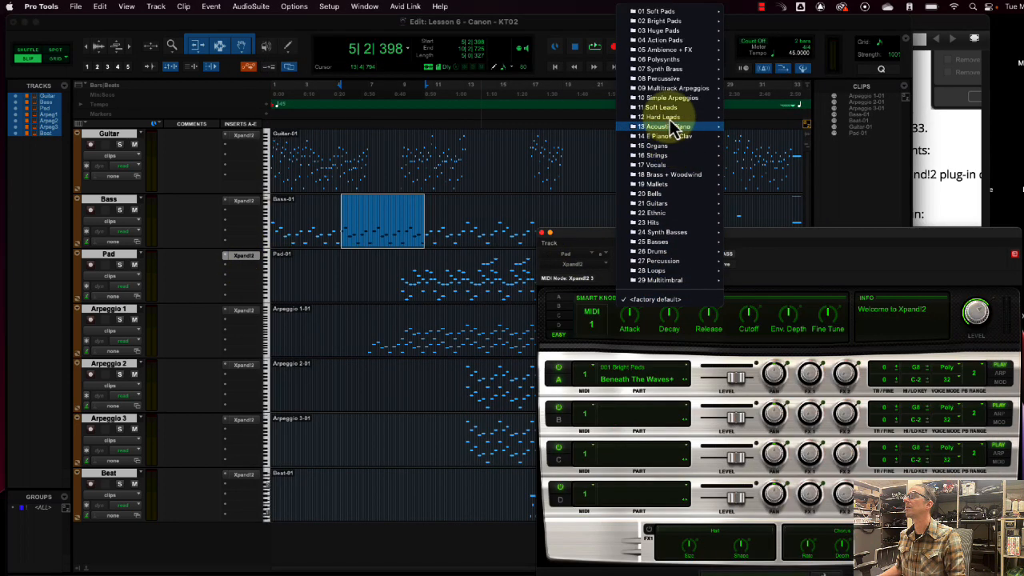
pyautogui.moveTo(666, 22)
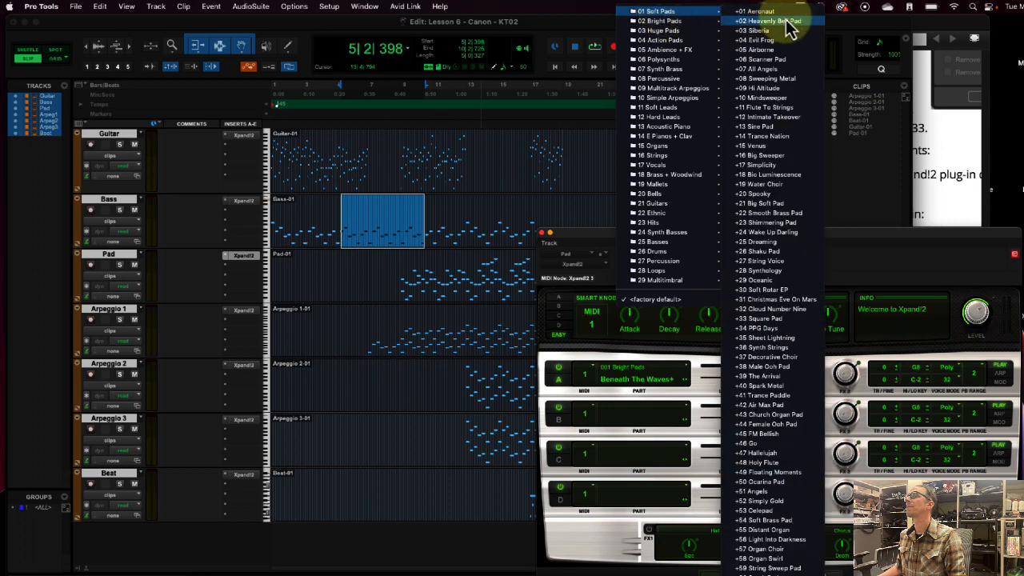
pyautogui.click(789, 23)
# Step: Consult the preset list in Adobe Digital Editions and load 09 Multitrack Arpeggios > +02 Romantic String Ens in the Arpeggio 1 track's Xpand!2
pyautogui.click(977, 187)
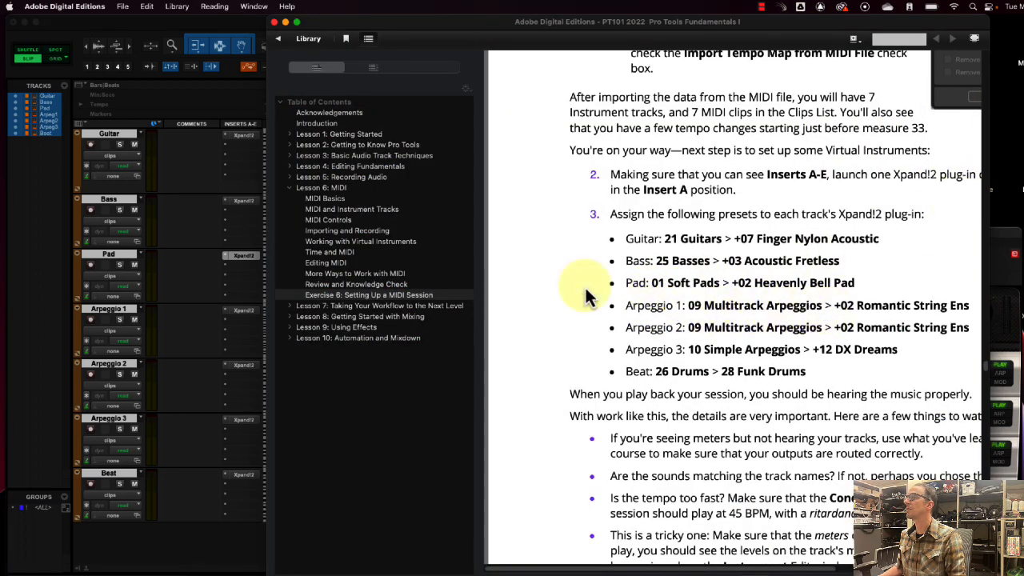
pyautogui.click(251, 312)
pyautogui.click(243, 311)
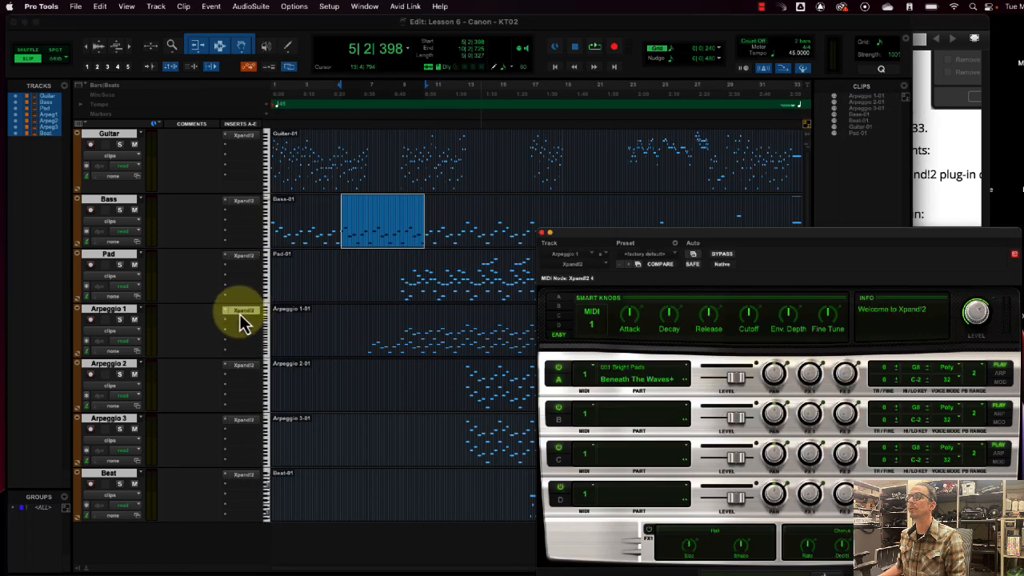
pyautogui.click(660, 254)
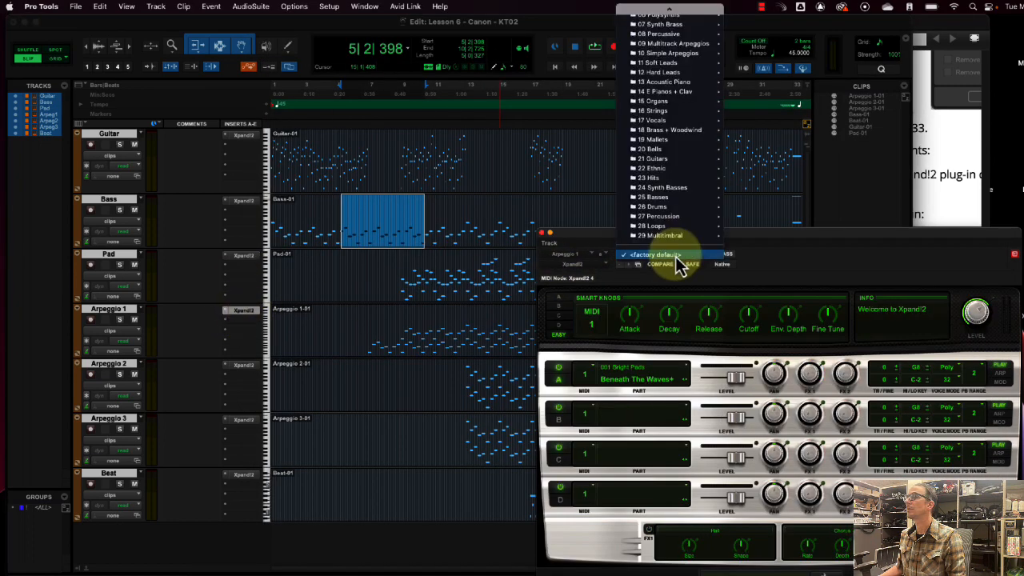
pyautogui.moveTo(668, 43)
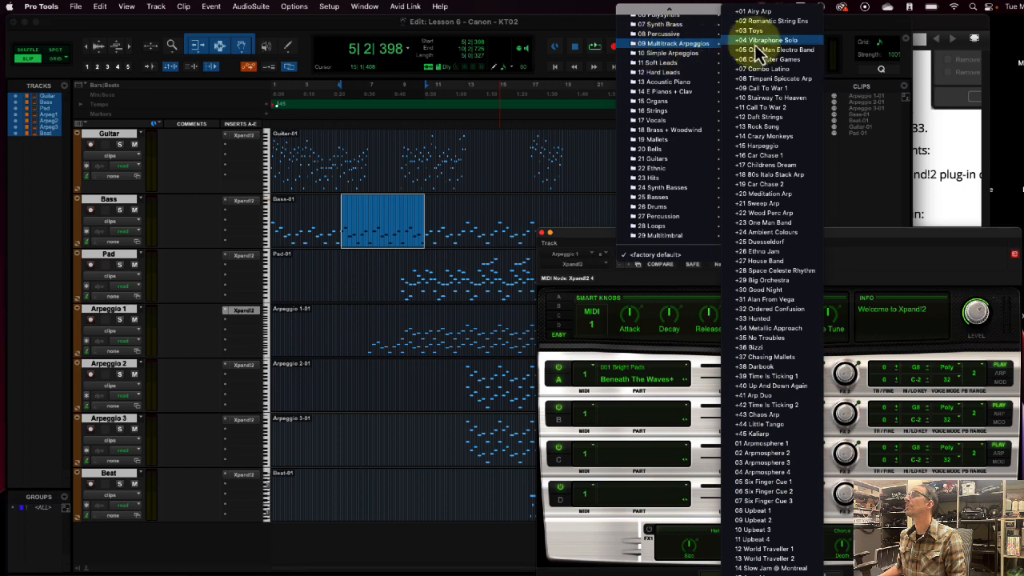
pyautogui.click(776, 21)
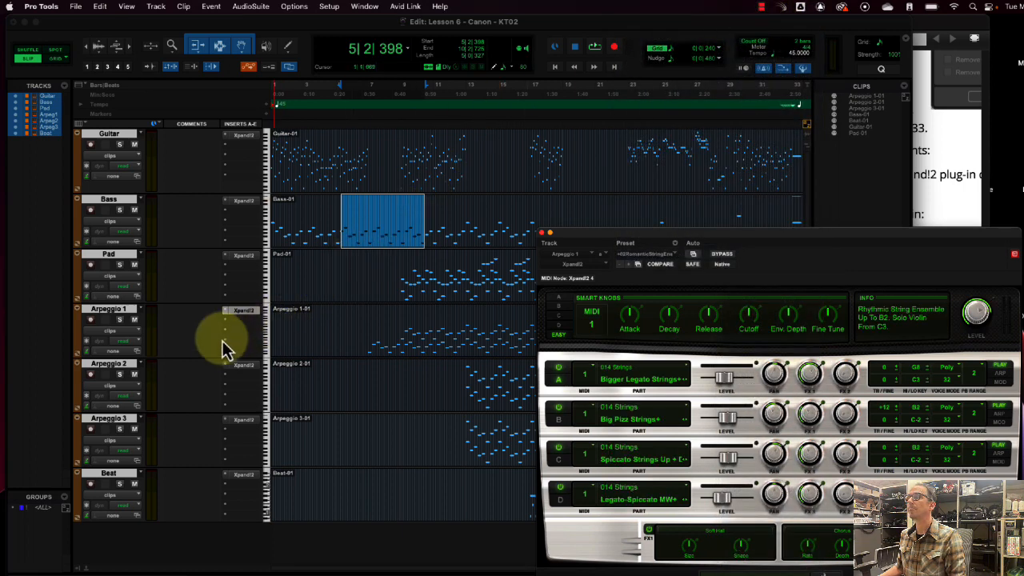
# Step: Load the preset 09 Multitrack Arpeggios > +02 Romantic String Ens in the Arpeggio 2 track's Xpand!2
pyautogui.click(241, 366)
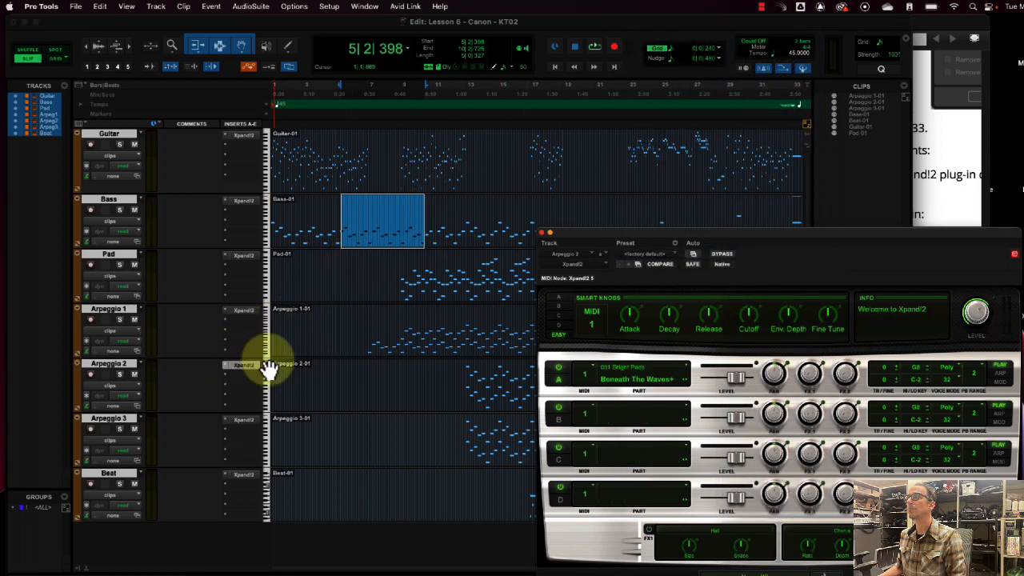
pyautogui.click(662, 256)
pyautogui.moveTo(680, 44)
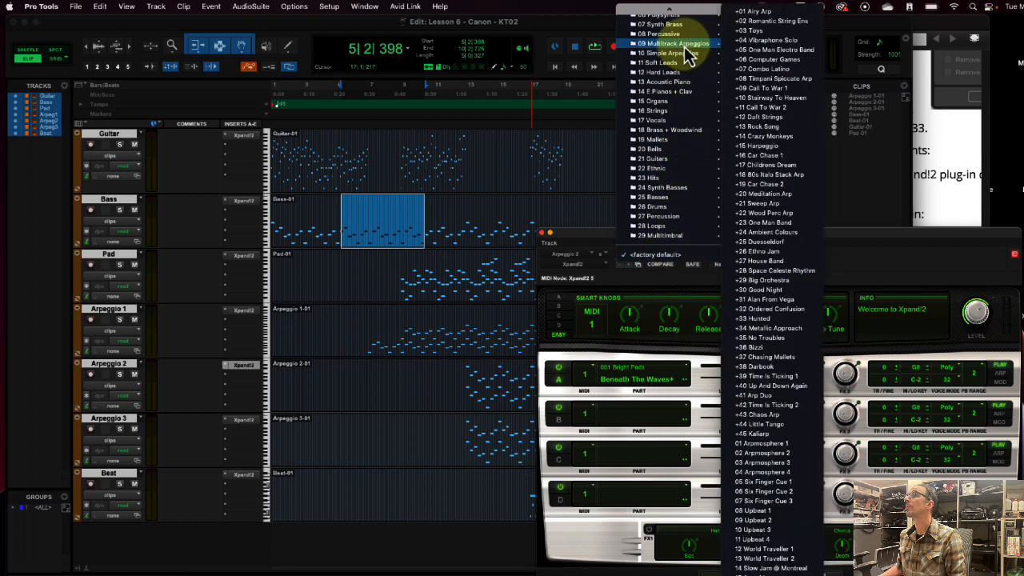
pyautogui.click(769, 23)
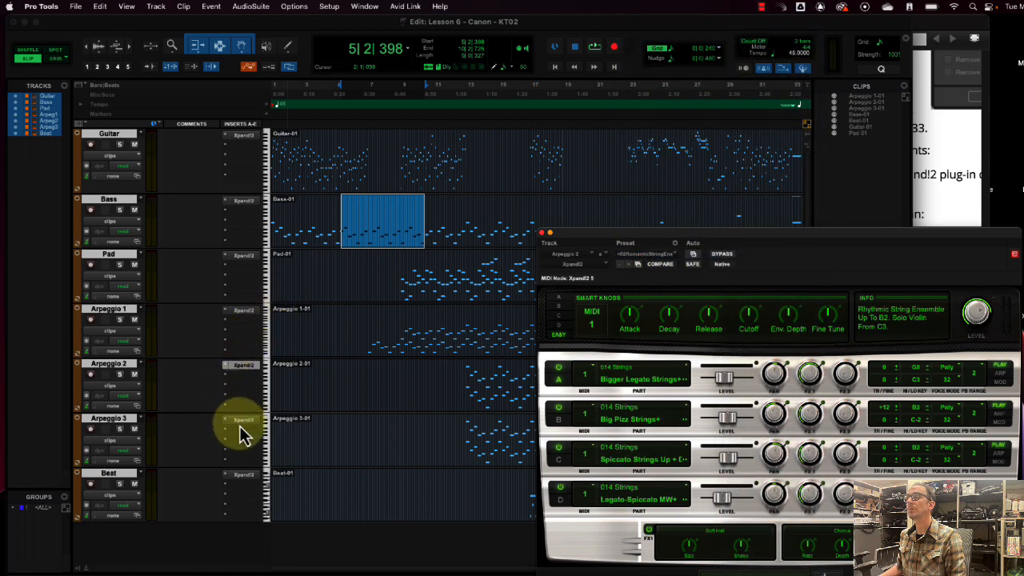
# Step: Check the preset list in Adobe Digital Editions and load 10 Simple Arpeggios > +12 DX Dreams in the Arpeggio 3 track's Xpand!2
pyautogui.click(924, 196)
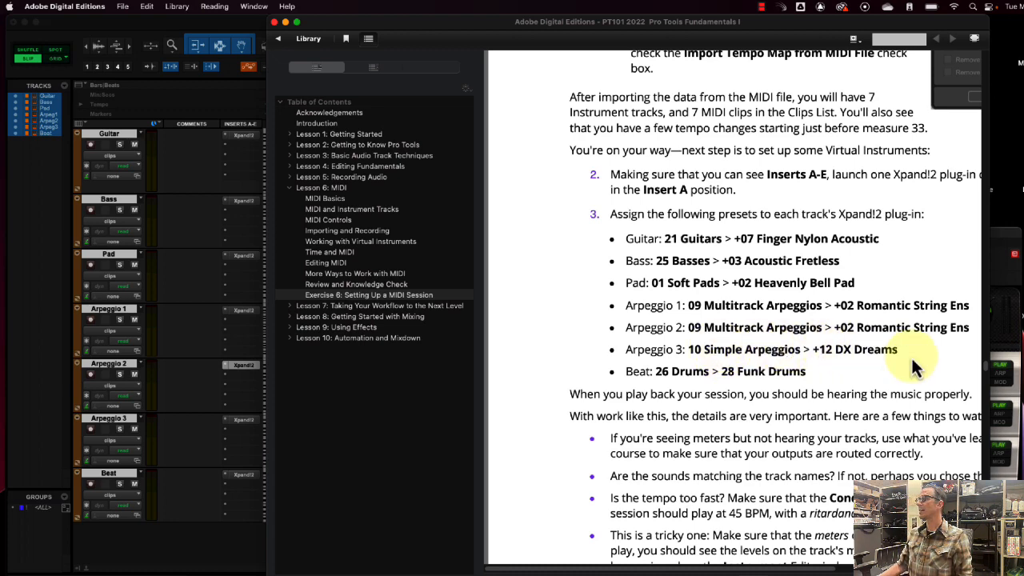
pyautogui.click(231, 340)
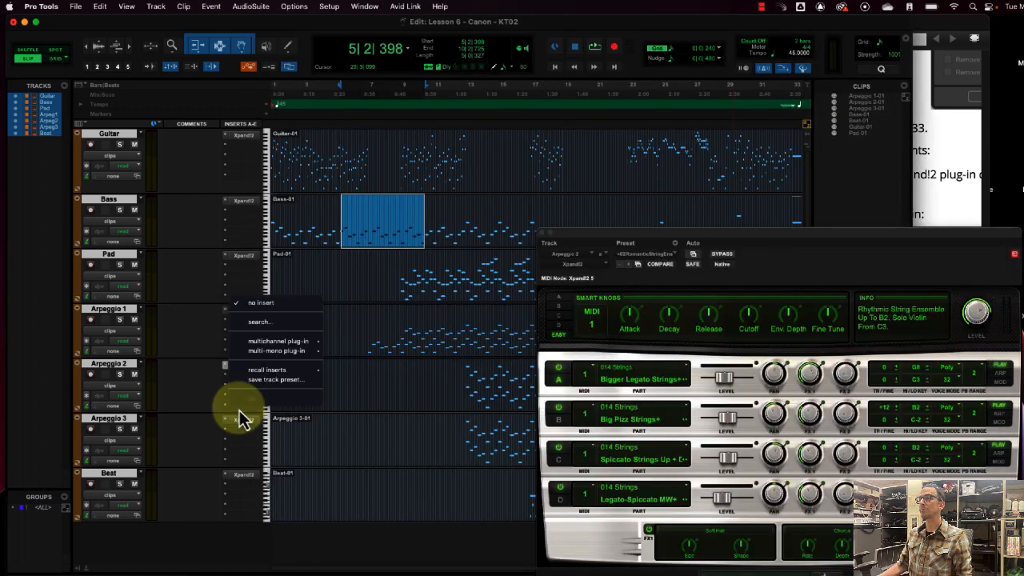
pyautogui.click(242, 420)
pyautogui.click(244, 421)
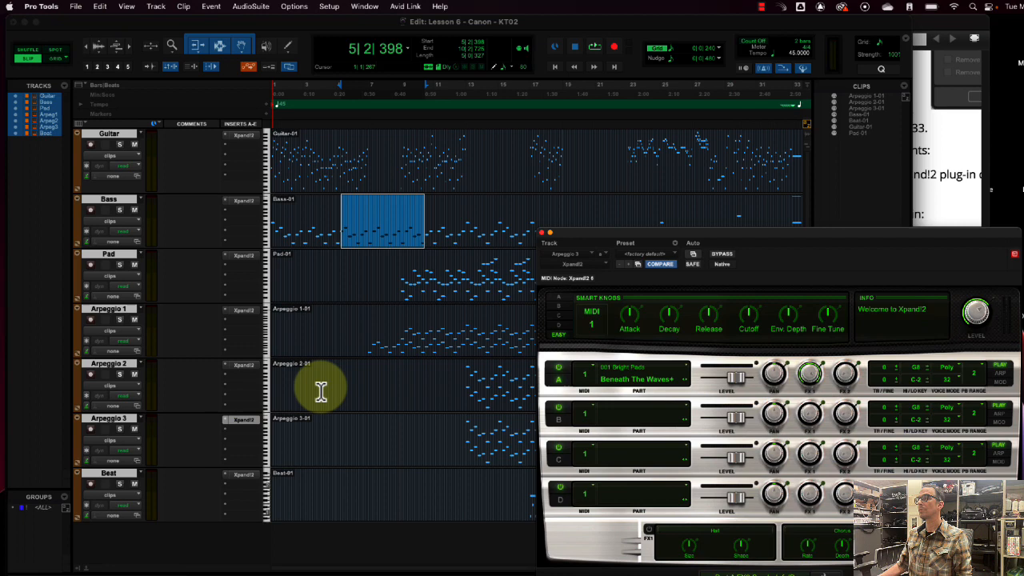
pyautogui.click(653, 256)
pyautogui.moveTo(684, 54)
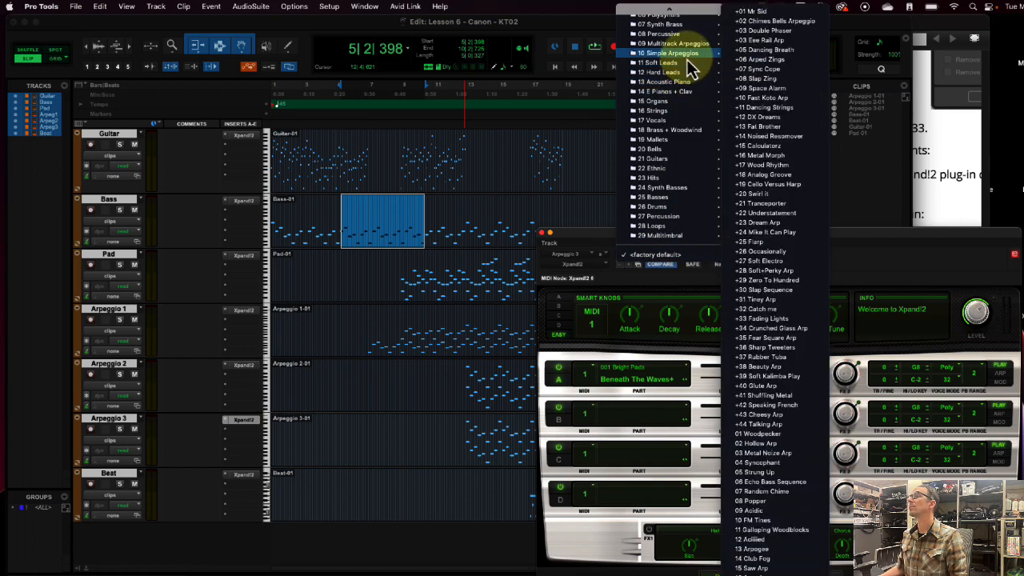
pyautogui.click(805, 130)
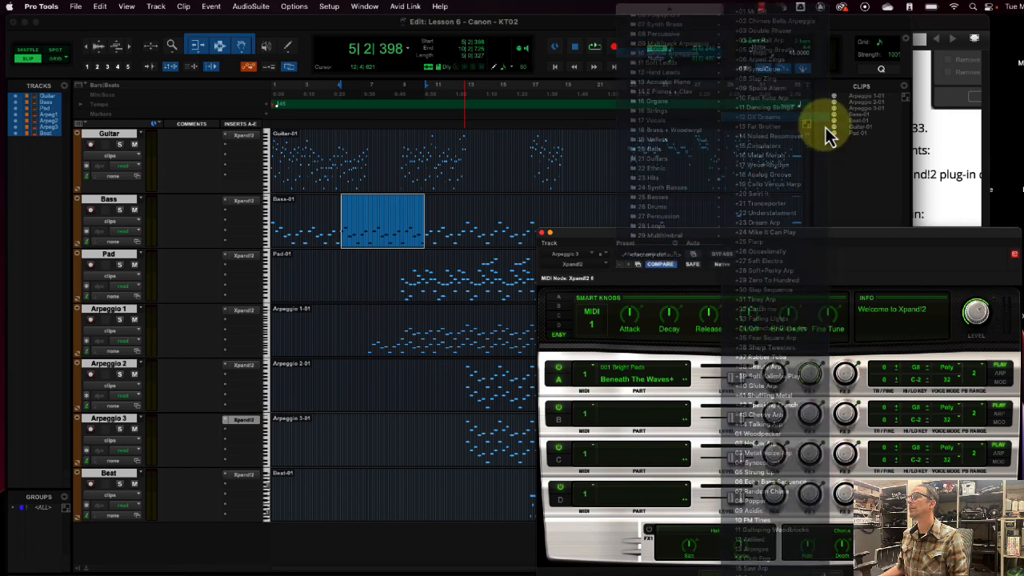
# Step: Consult the preset list in Adobe Digital Editions and load 26 Drums > 28 Funk Drums in the Beat track's Xpand!2
pyautogui.click(963, 205)
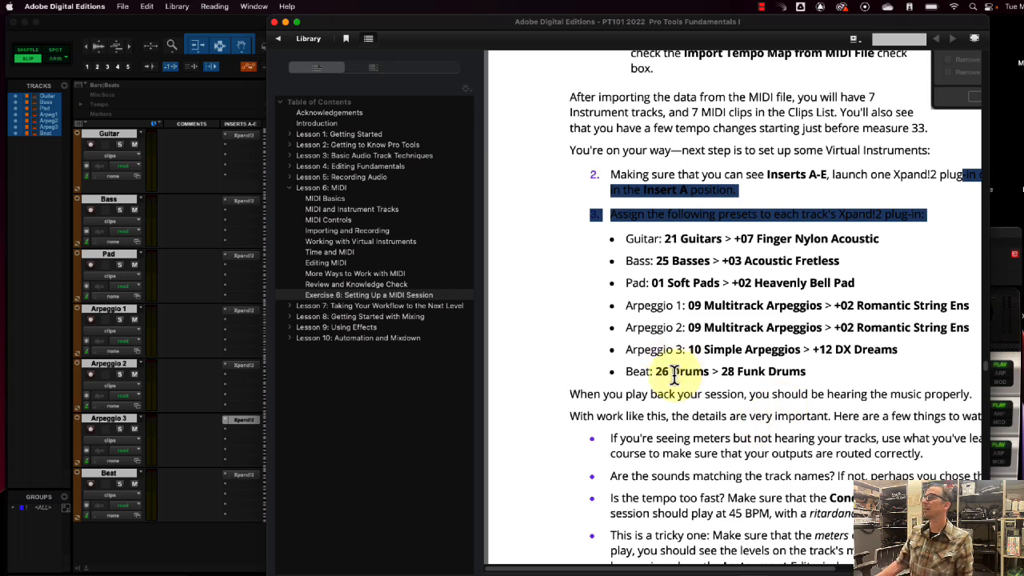
pyautogui.click(189, 424)
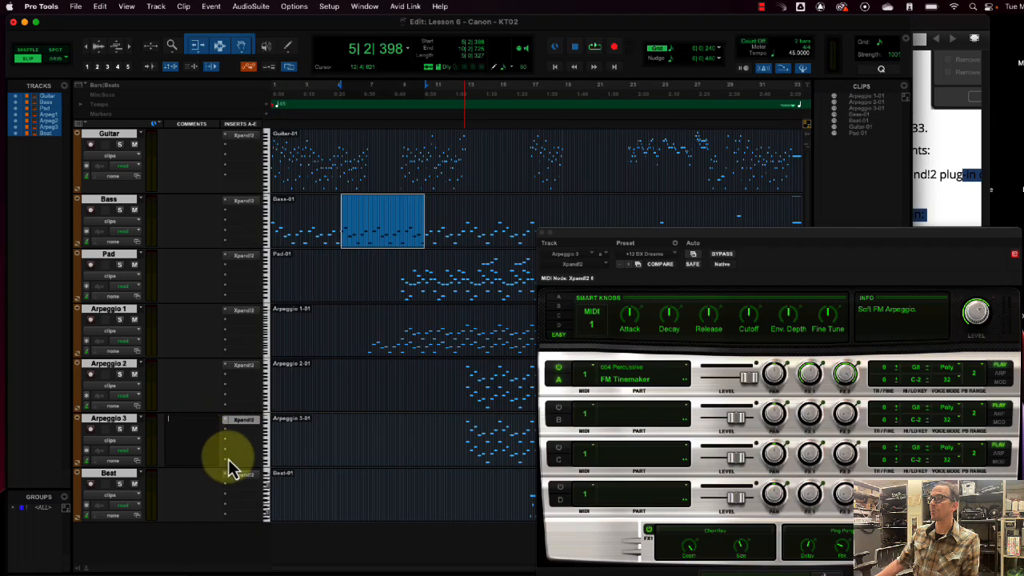
pyautogui.click(243, 475)
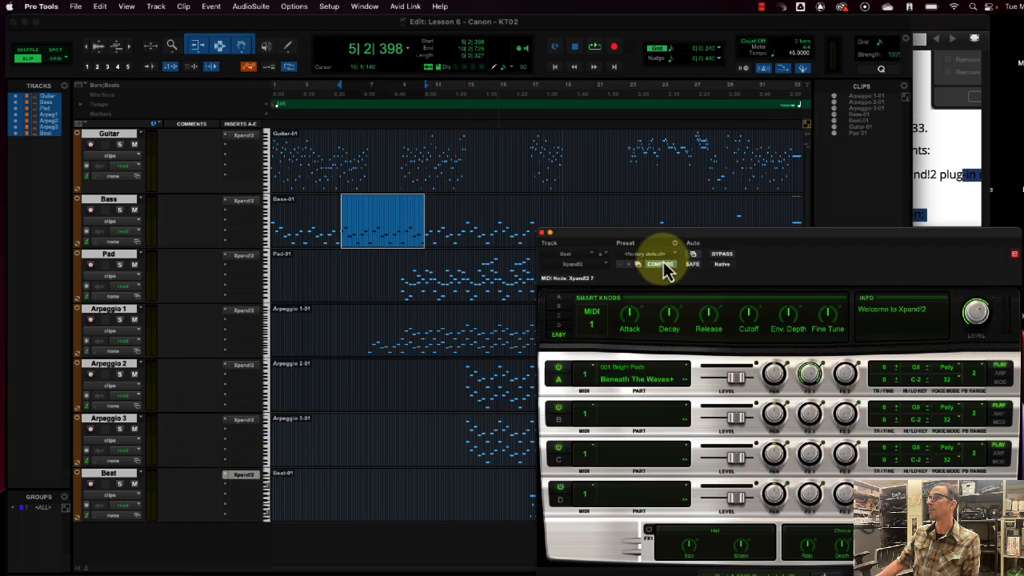
pyautogui.click(646, 256)
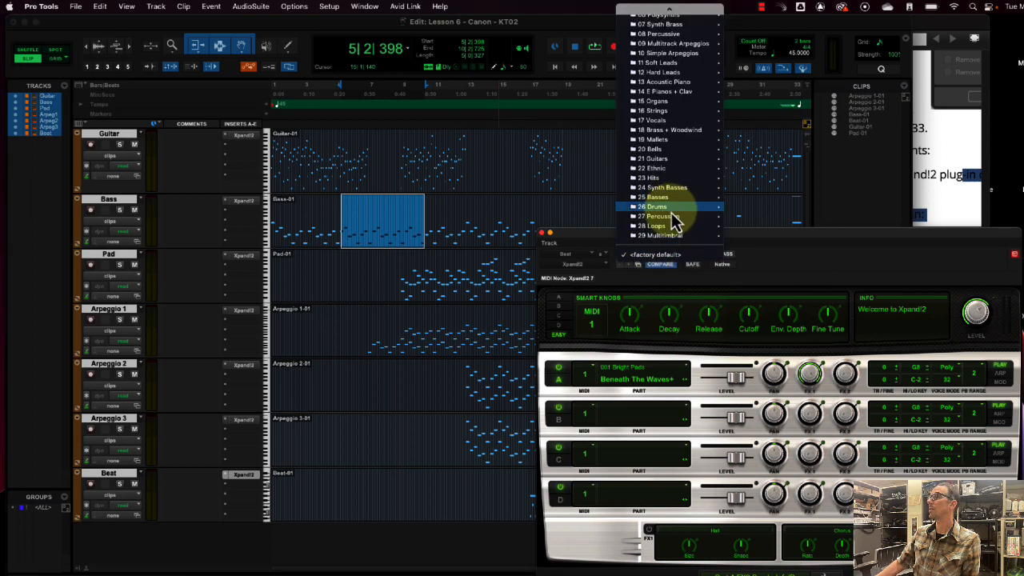
pyautogui.moveTo(672, 212)
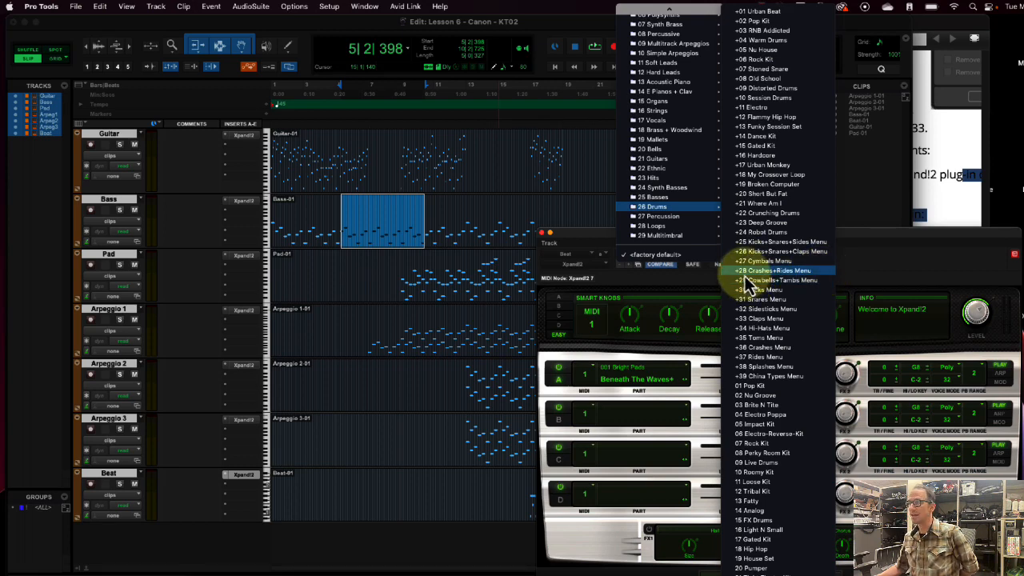
pyautogui.scroll(-2, 786, 390)
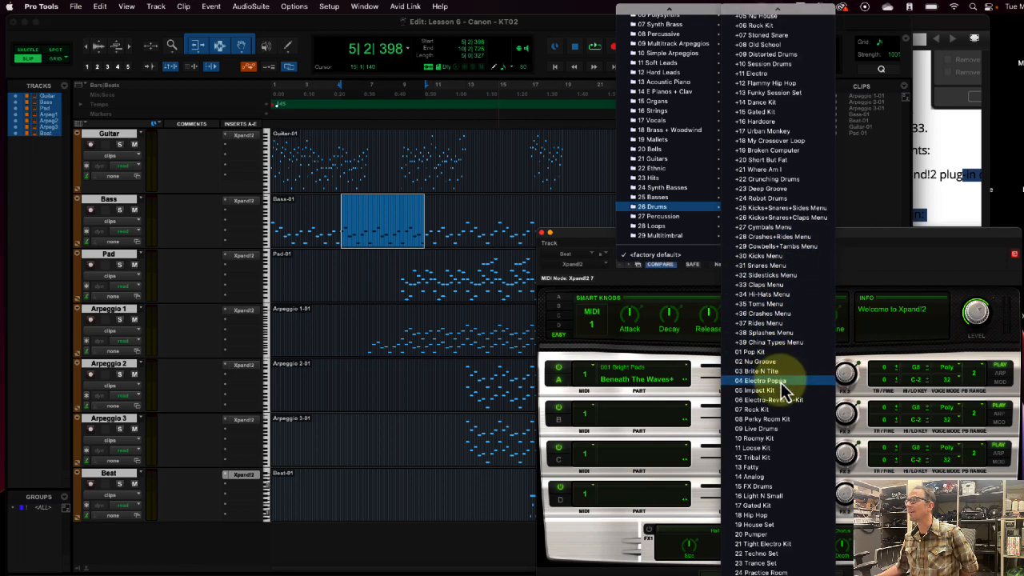
pyautogui.scroll(-8, 784, 390)
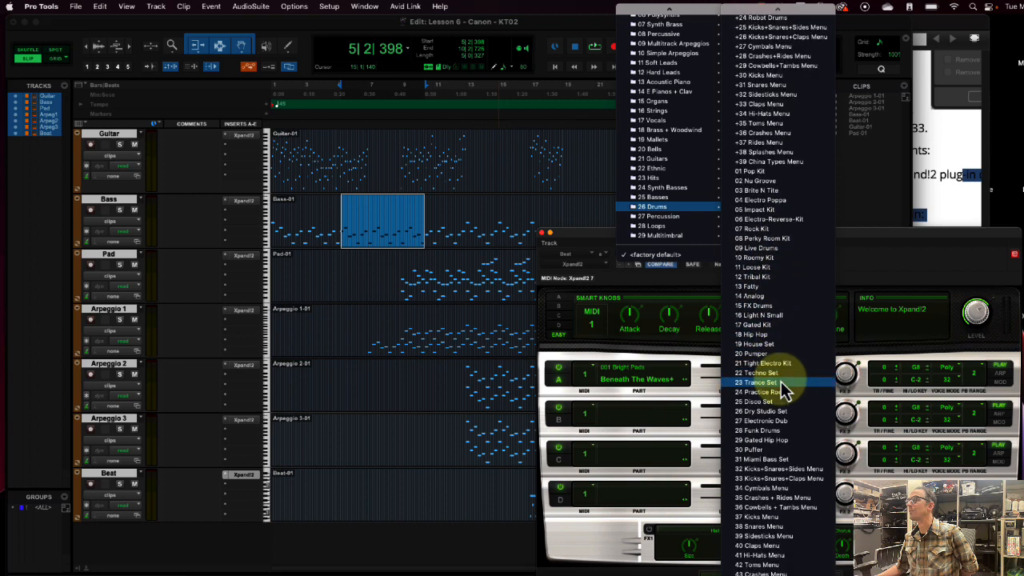
pyautogui.scroll(-2, 783, 390)
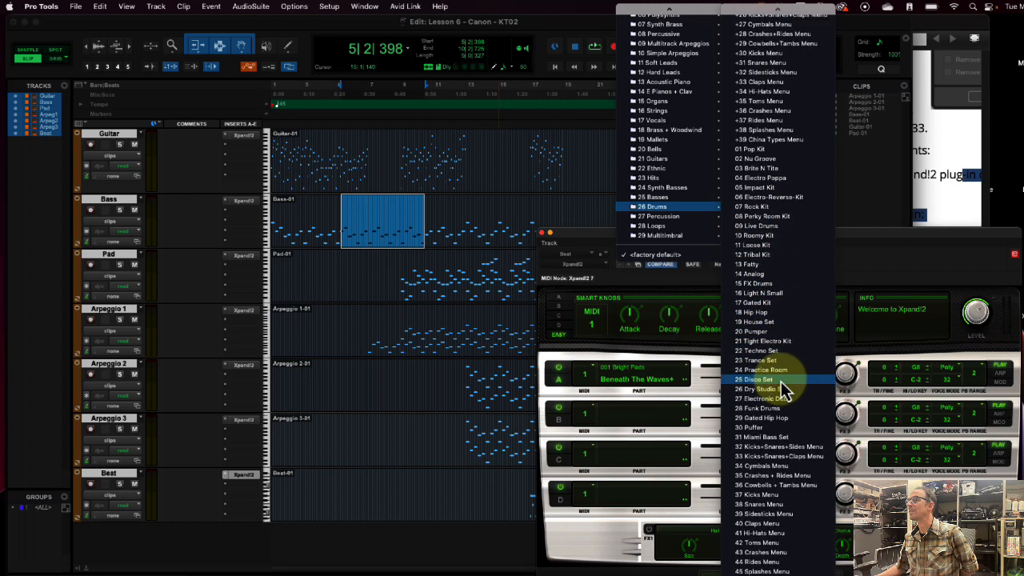
pyautogui.click(814, 412)
# Step: Recheck the preset list, return to Pro Tools to audition the session from bar 17, and move the plug-in window off the exercise text
pyautogui.click(940, 215)
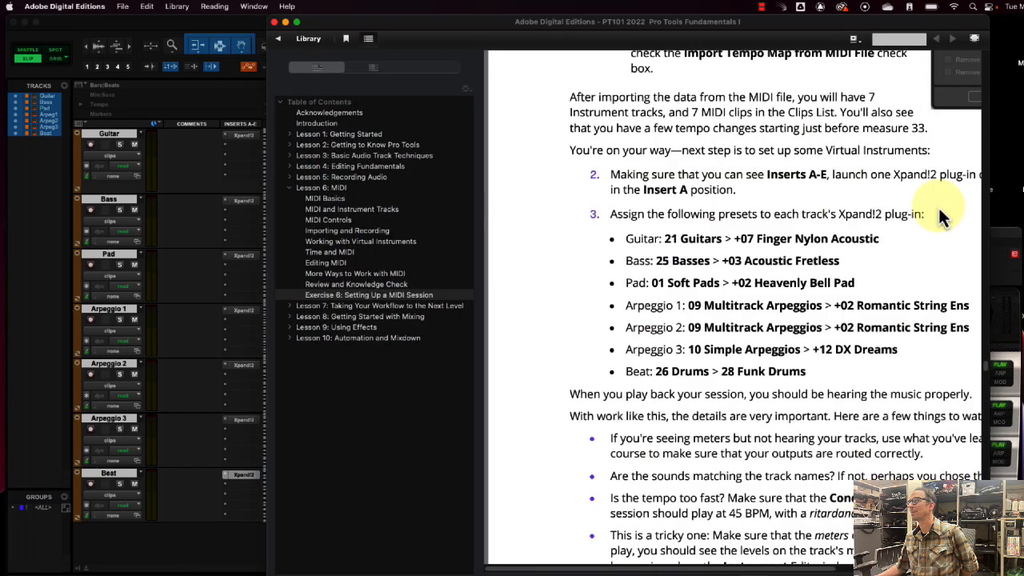
pyautogui.click(221, 90)
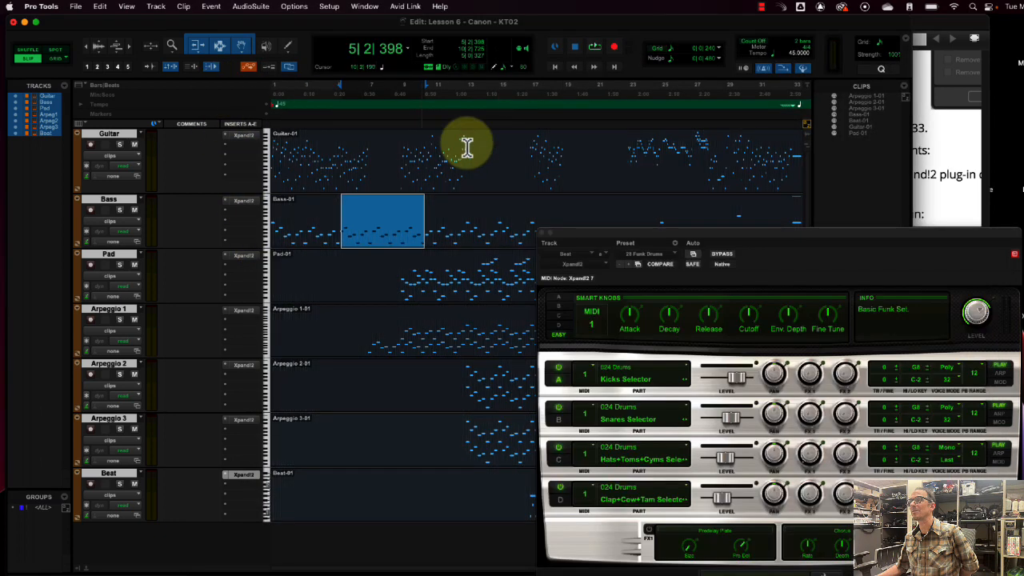
pyautogui.click(541, 150)
pyautogui.press('space')
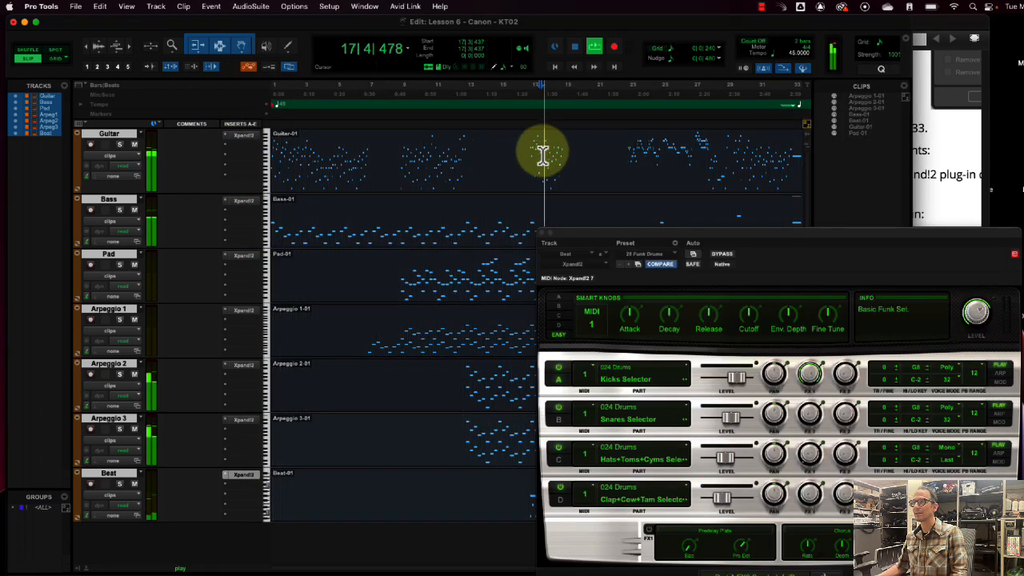
pyautogui.moveTo(589, 236); pyautogui.dragTo(754, 240)
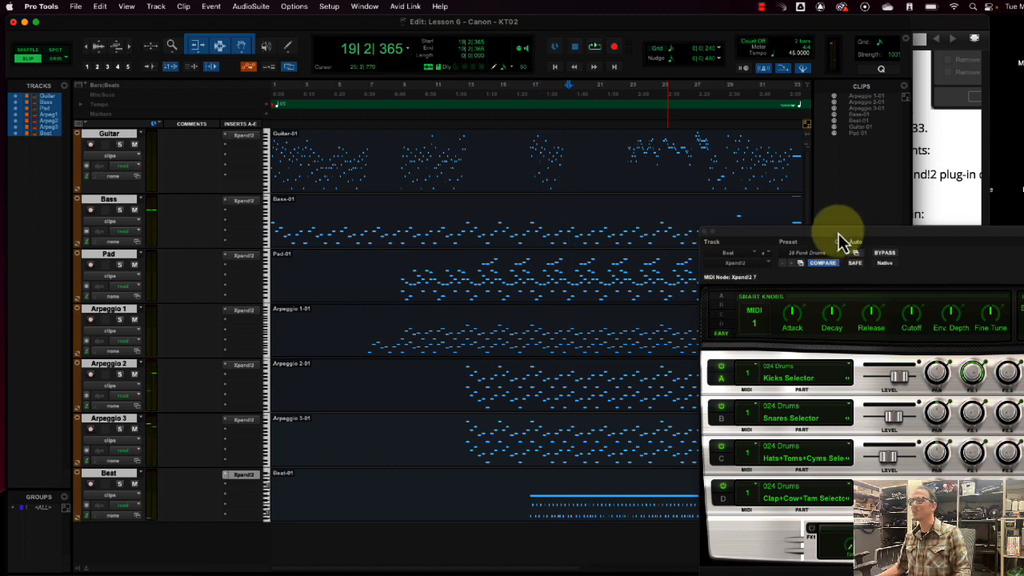
pyautogui.moveTo(836, 240); pyautogui.dragTo(408, 181)
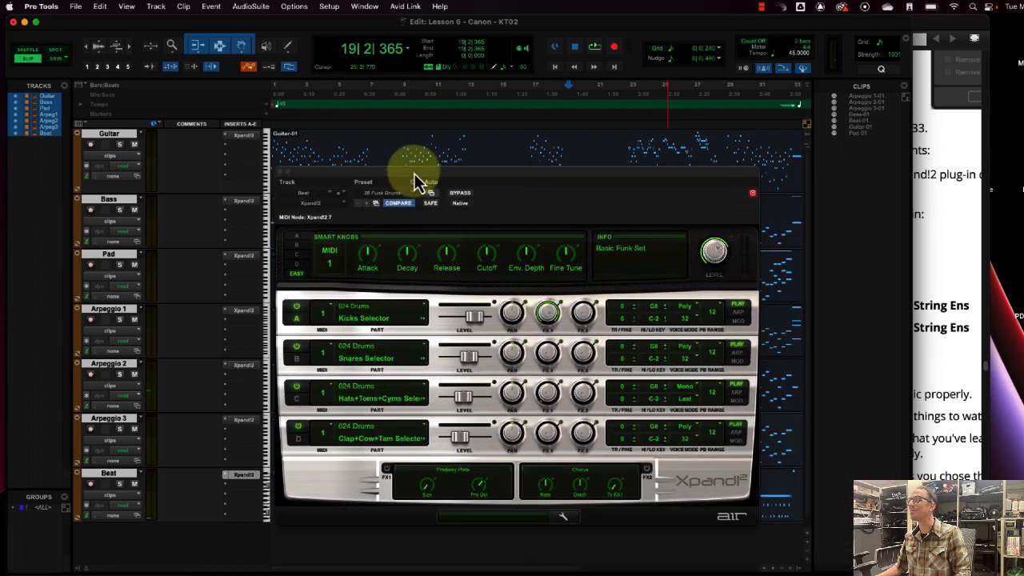
# Step: Switch to Adobe Digital Editions, move and widen its window to fit the full text, and read the exercise's list of things to watch out for
pyautogui.click(964, 332)
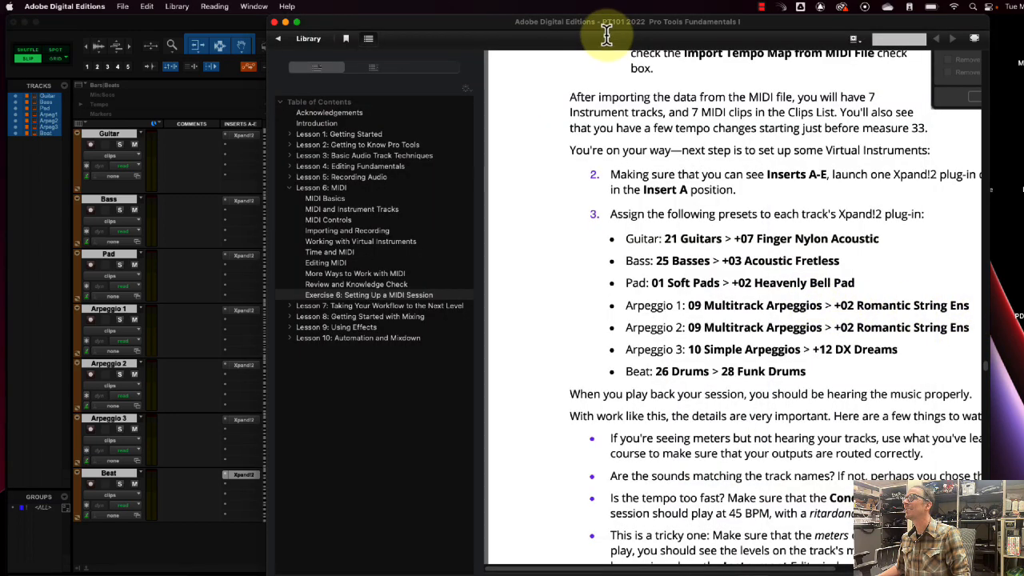
pyautogui.moveTo(463, 24); pyautogui.dragTo(306, 25)
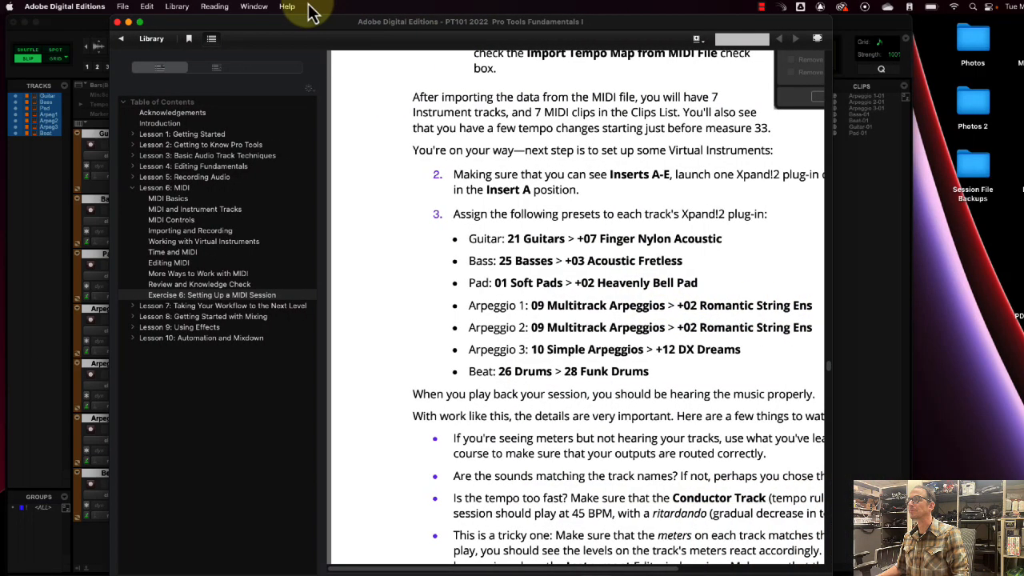
pyautogui.moveTo(827, 572); pyautogui.dragTo(960, 569)
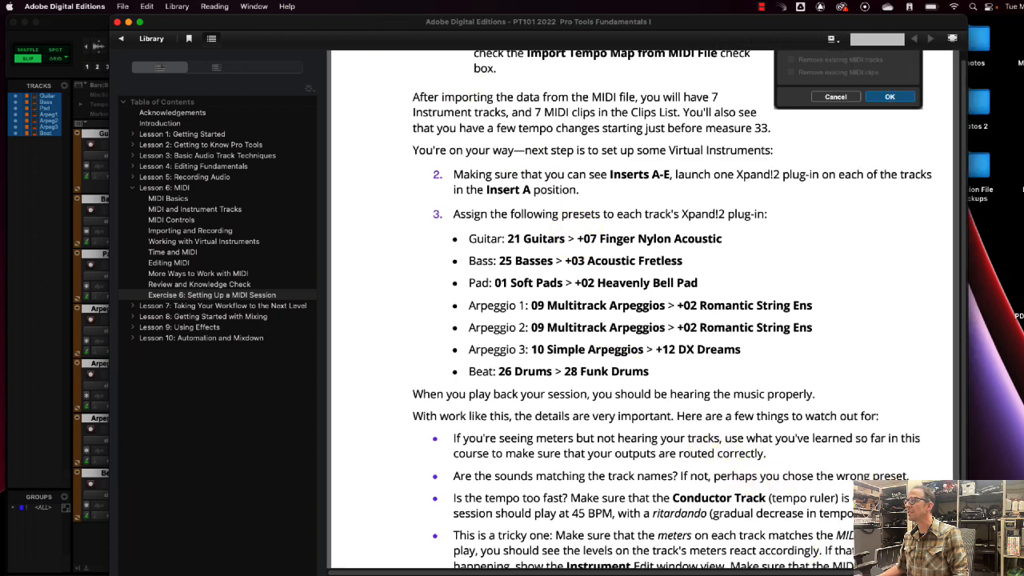
pyautogui.scroll(-3, 620, 364)
pyautogui.scroll(-6, 536, 308)
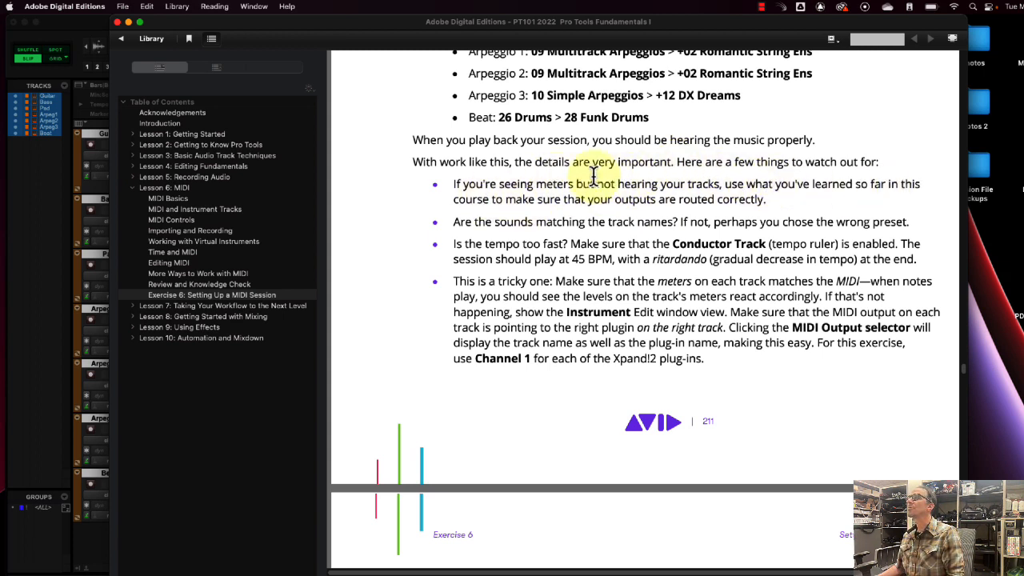
# Step: Switch to Pro Tools, close the Beat track's Xpand!2 window, and audition the session from bar 19 while watching the track meters
pyautogui.click(97, 26)
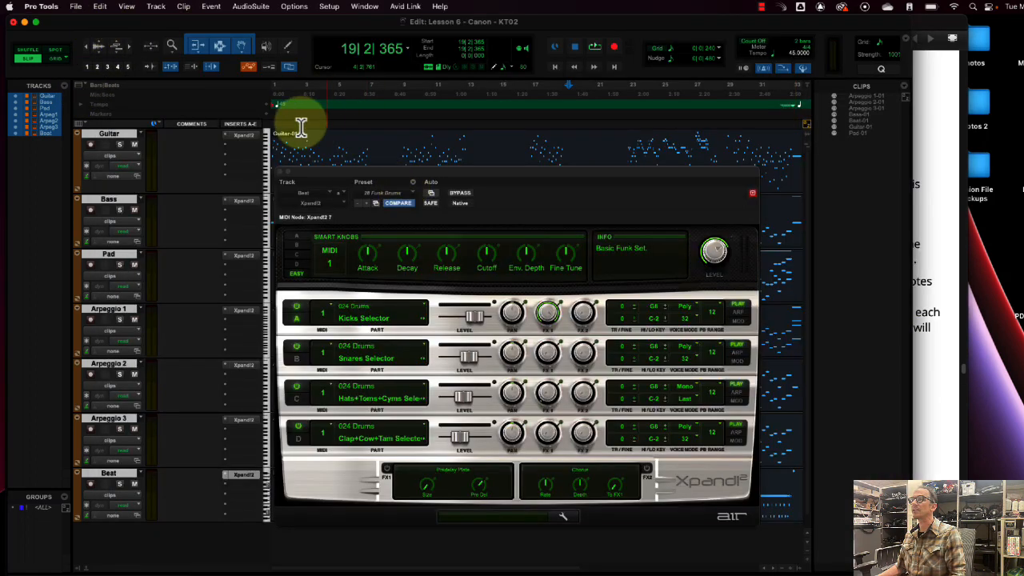
pyautogui.click(280, 172)
pyautogui.press('space')
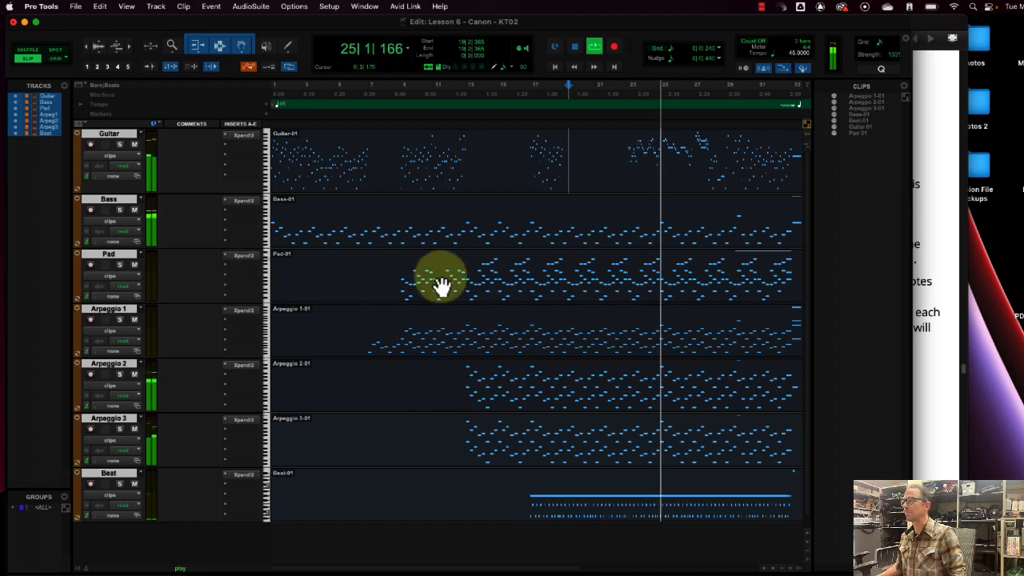
pyautogui.press('space')
# Step: Recheck the troubleshooting notes, then in Pro Tools review the Playback Engine's available output devices, keeping MacBook Pro Speakers selected
pyautogui.click(936, 376)
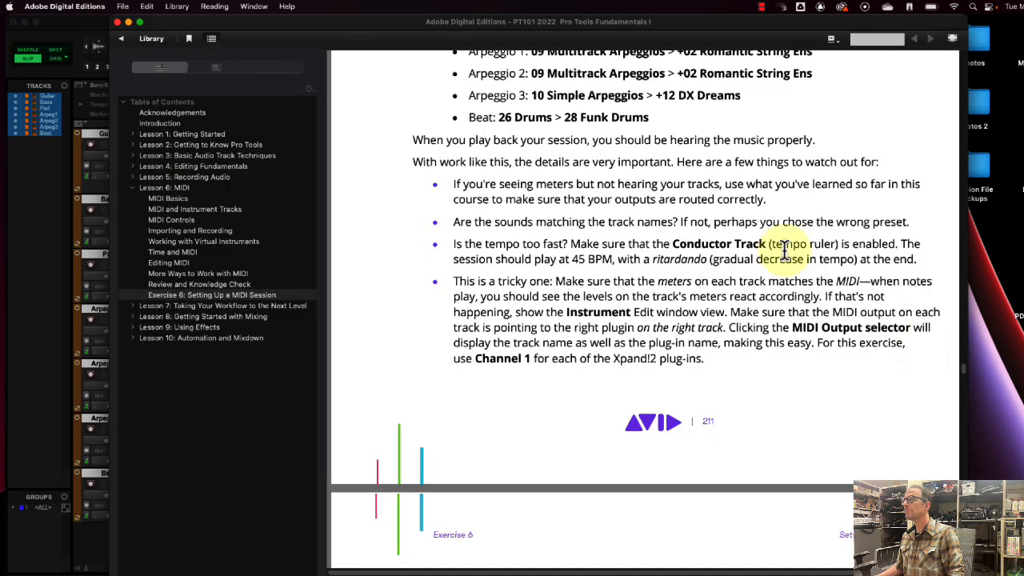
pyautogui.click(54, 255)
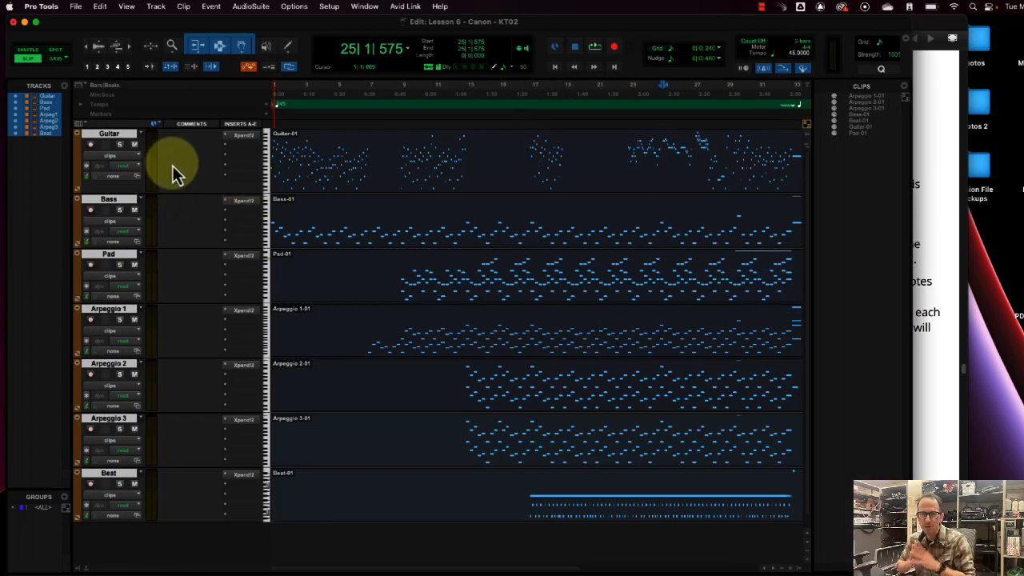
pyautogui.click(328, 7)
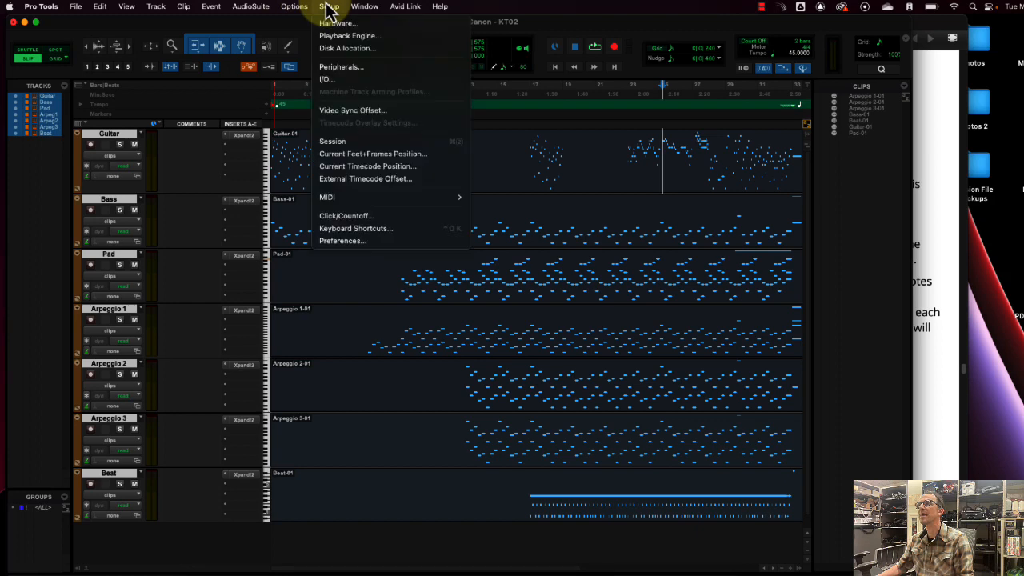
pyautogui.click(345, 37)
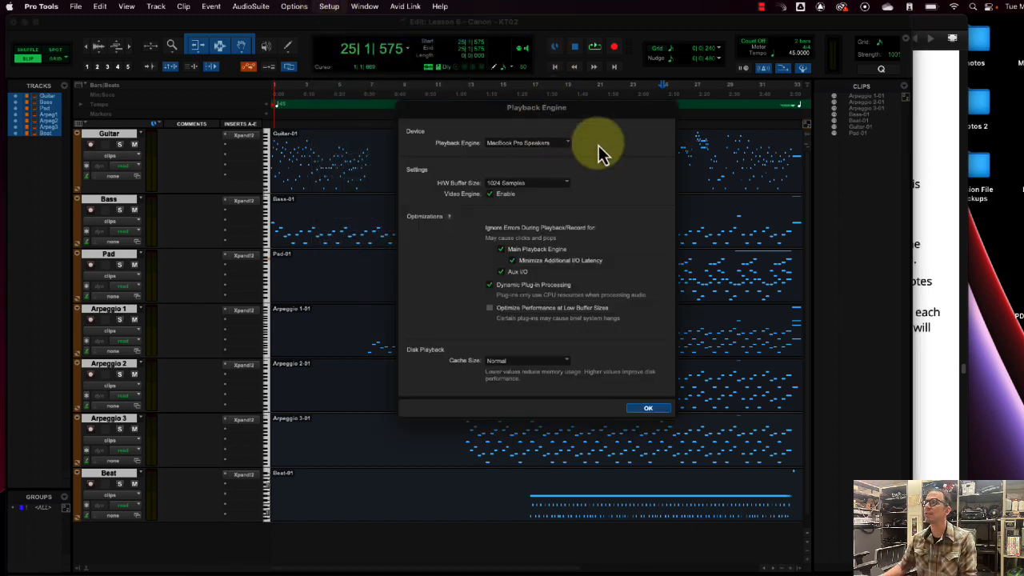
pyautogui.click(511, 144)
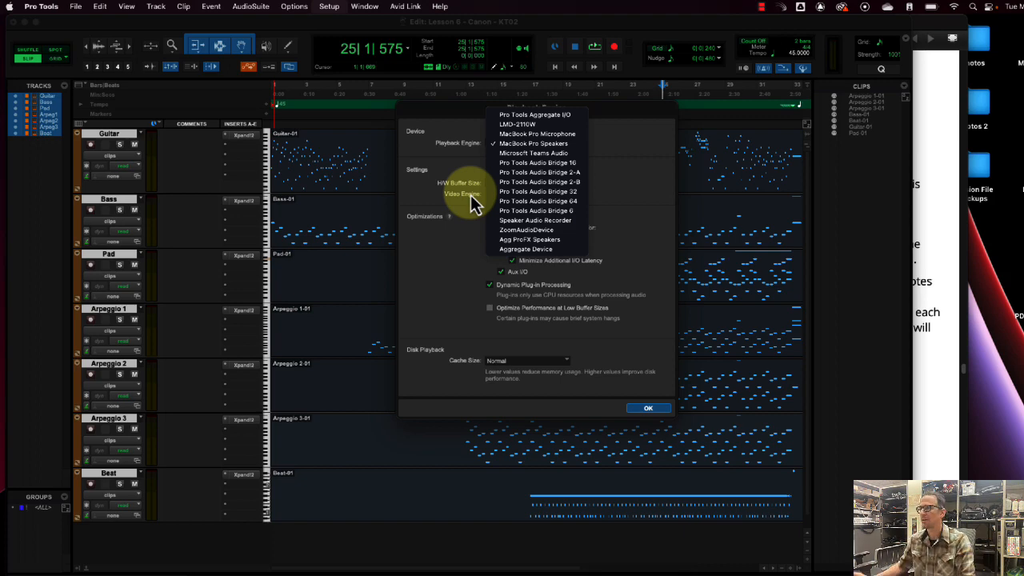
pyautogui.click(654, 416)
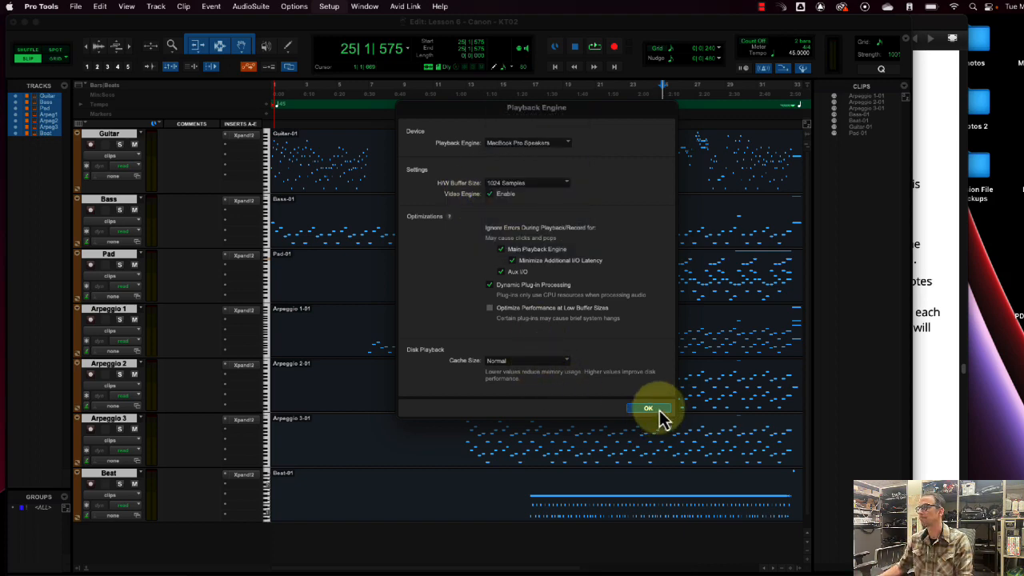
pyautogui.click(648, 409)
# Step: Switch to Adobe Digital Editions and reread the exercise's troubleshooting notes on presets, the Conductor Track and track meters
pyautogui.click(932, 305)
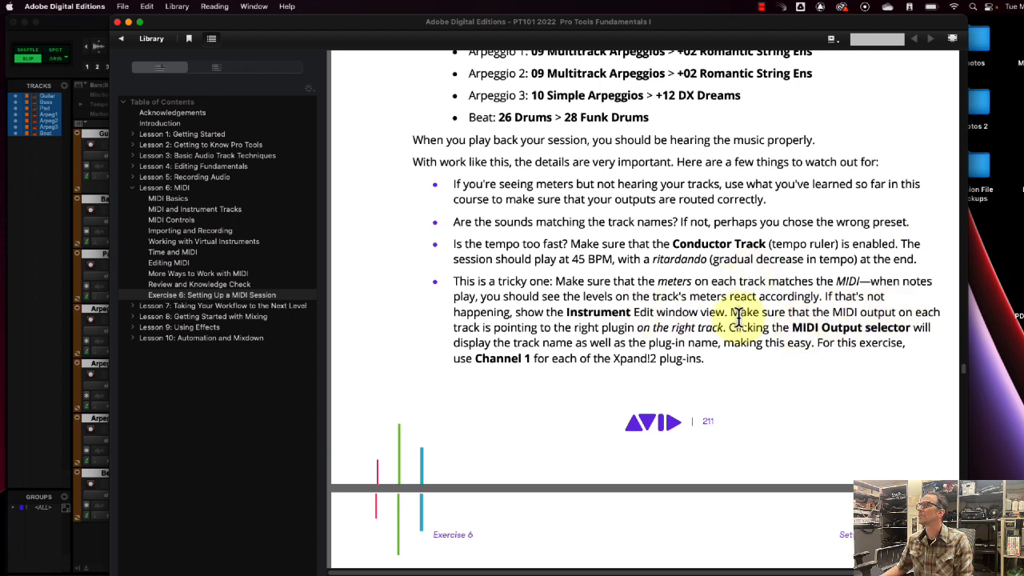
pyautogui.scroll(-3, 726, 319)
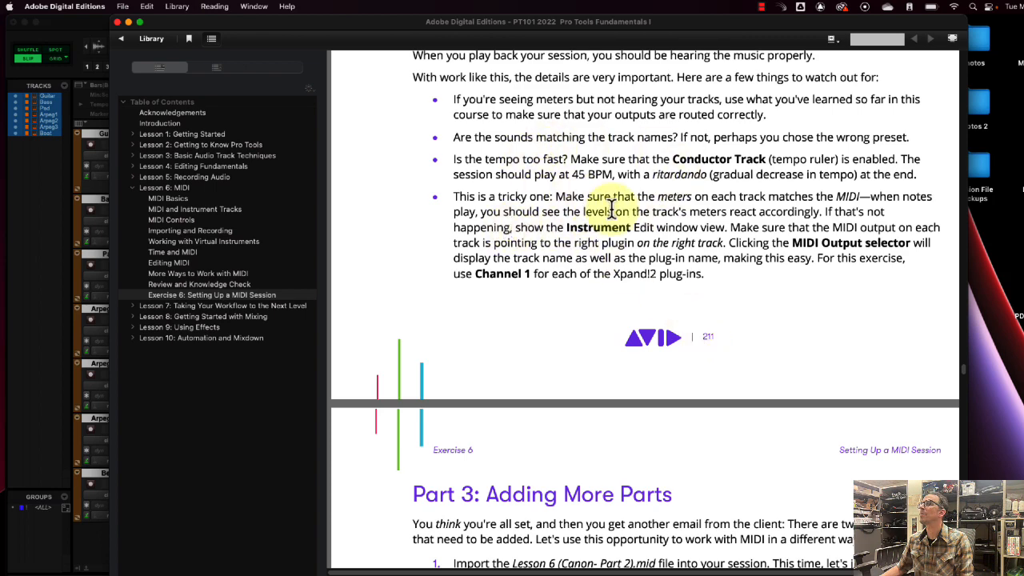
pyautogui.scroll(2, 608, 206)
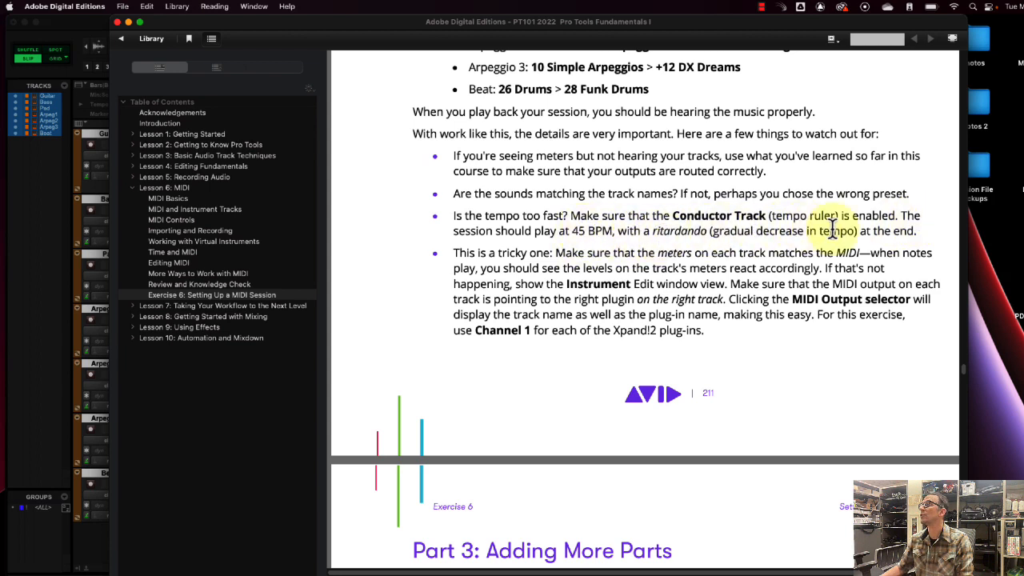
# Step: Return to Pro Tools, select the tempo changes around bars 32 to 33 in the tempo ruler, and zoom in to inspect them
pyautogui.click(104, 20)
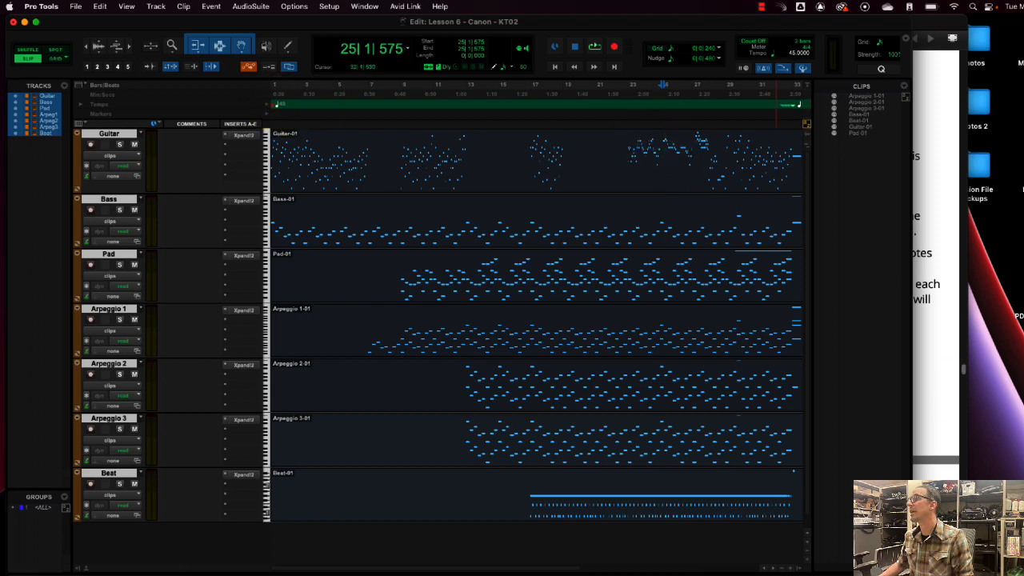
pyautogui.moveTo(527, 571); pyautogui.dragTo(658, 539)
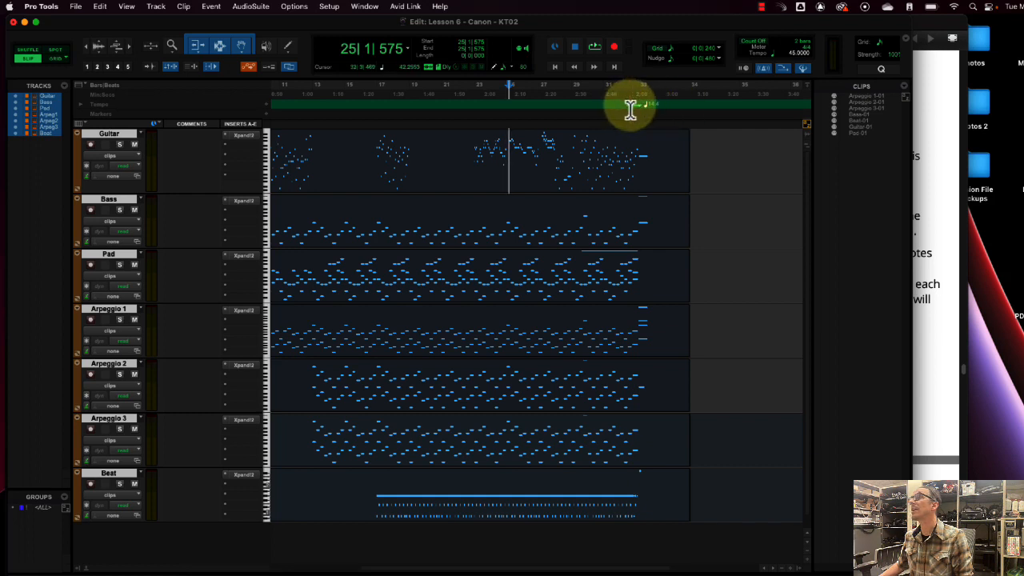
pyautogui.moveTo(631, 108); pyautogui.dragTo(645, 104)
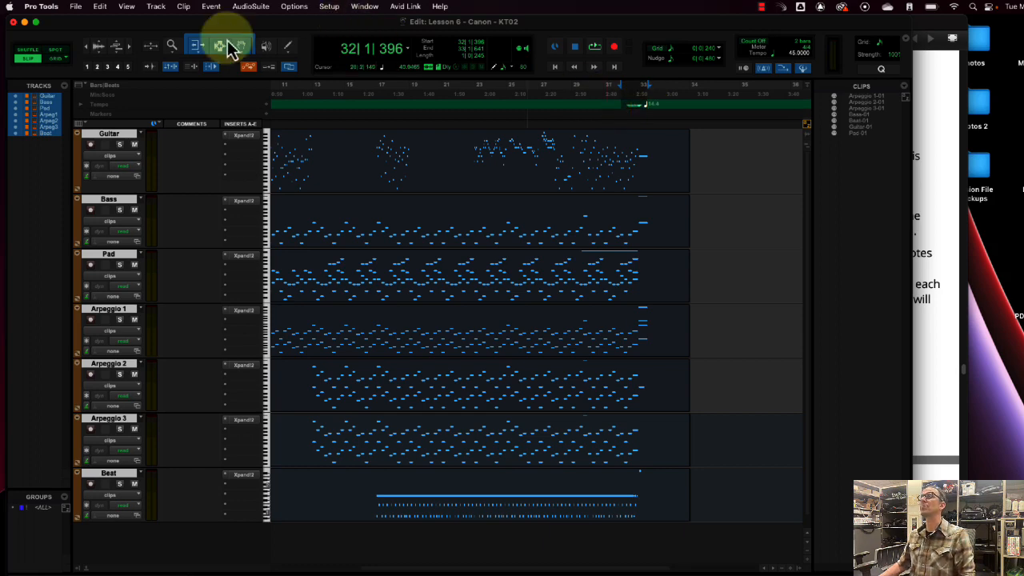
pyautogui.press('t')
pyautogui.press('t')
pyautogui.press('t')
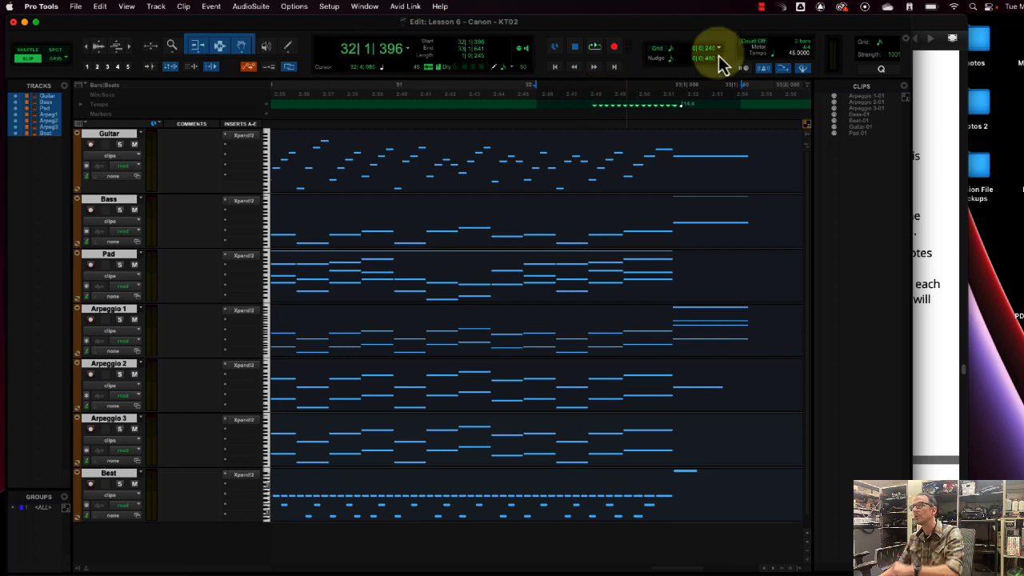
# Step: Turn the Conductor Track off and back on twice to compare the tempo ruler at the session's end
pyautogui.click(803, 70)
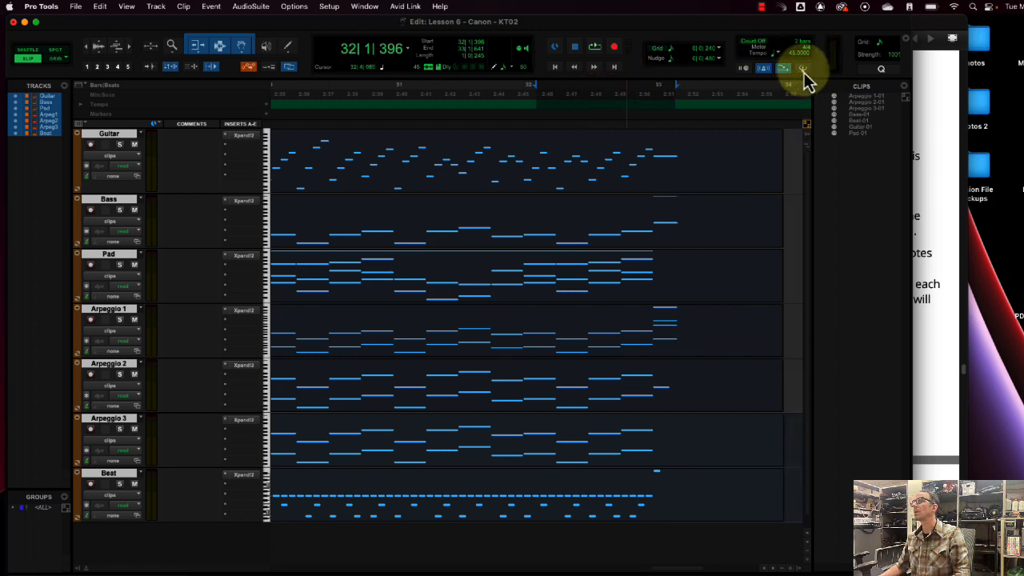
pyautogui.click(803, 71)
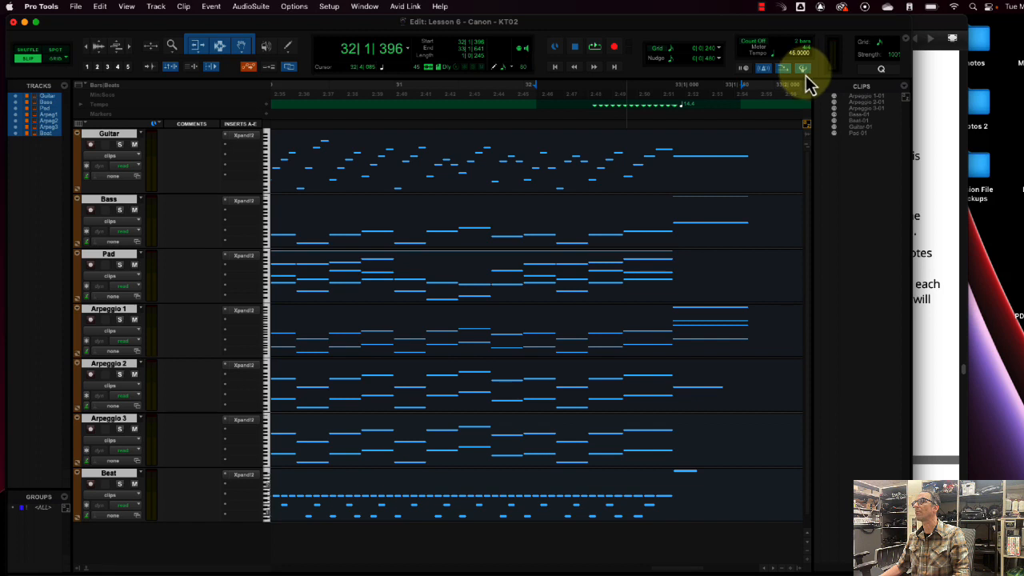
pyautogui.click(805, 74)
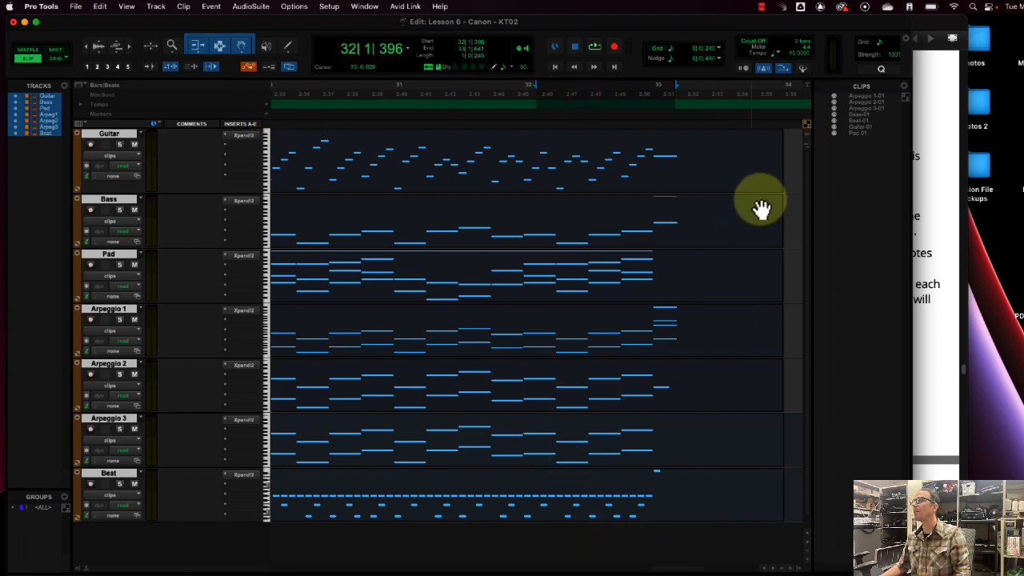
pyautogui.click(802, 70)
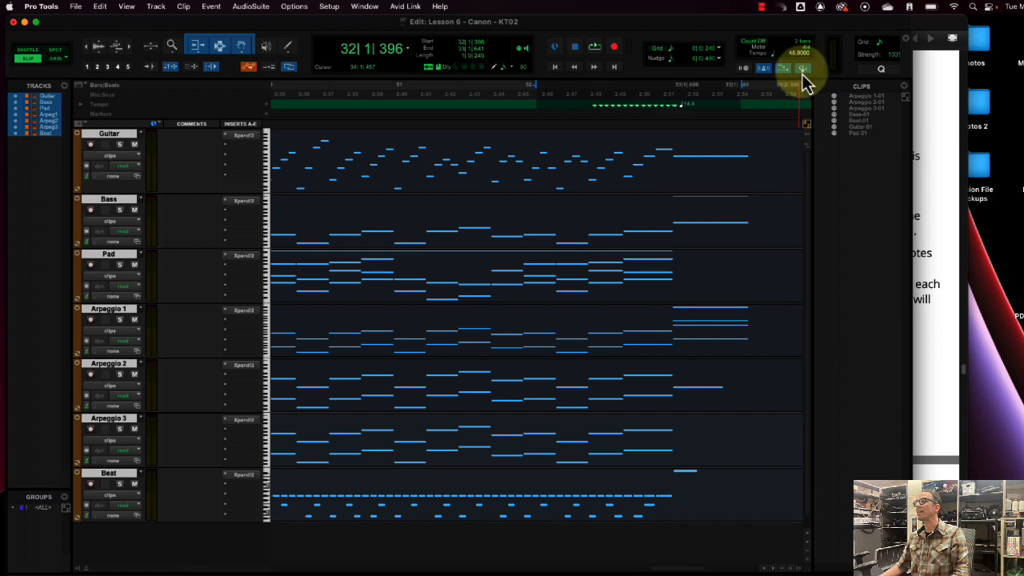
# Step: Play the session's ending from bar 32, just before the tempo changes, with the Conductor Track enabled
pyautogui.click(584, 108)
pyautogui.press('space')
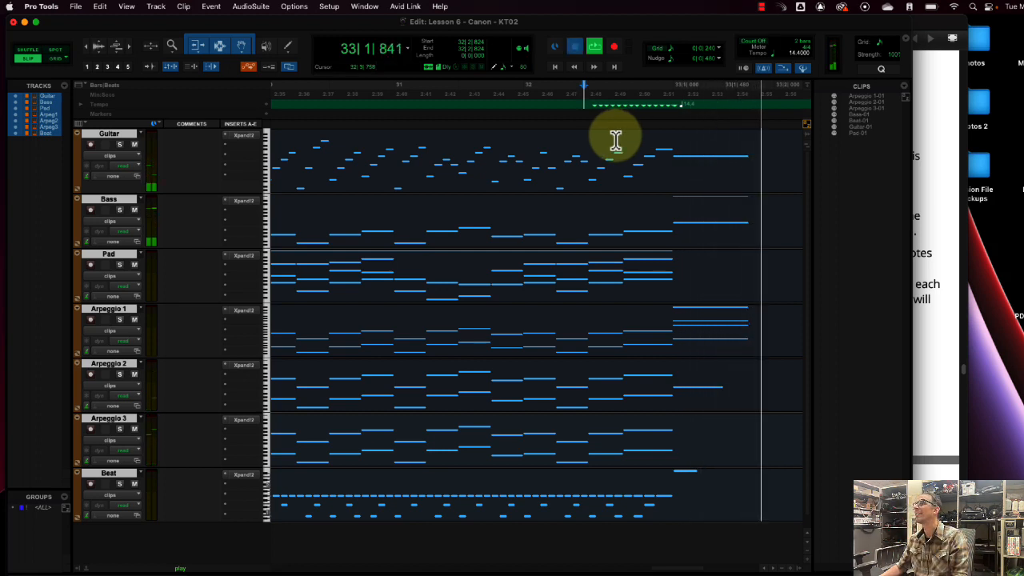
pyautogui.press('space')
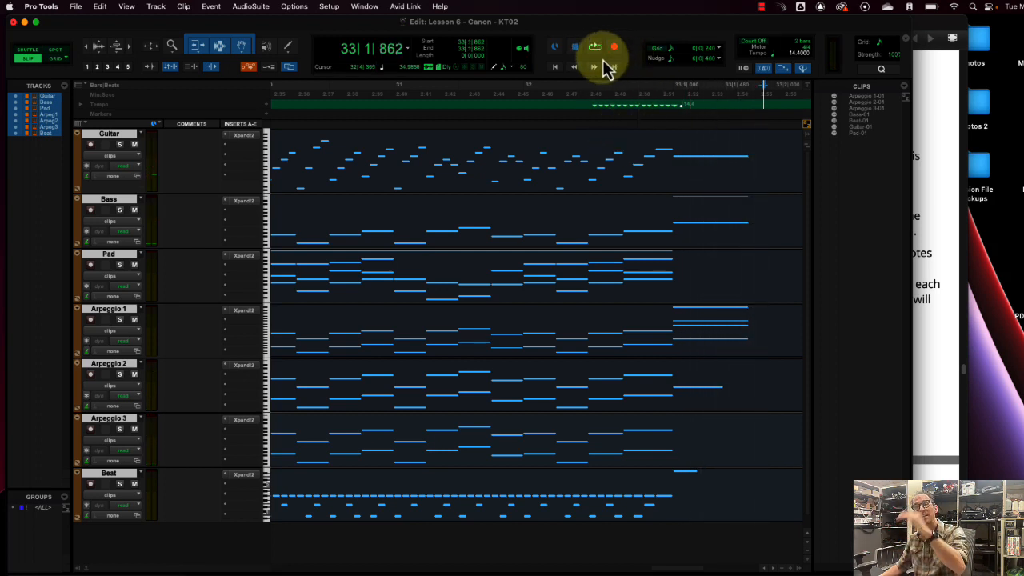
# Step: Disable the Conductor Track, audition the ending from late in bar 31 at the manual tempo, and re-enable the Conductor Track
pyautogui.click(804, 69)
pyautogui.click(783, 69)
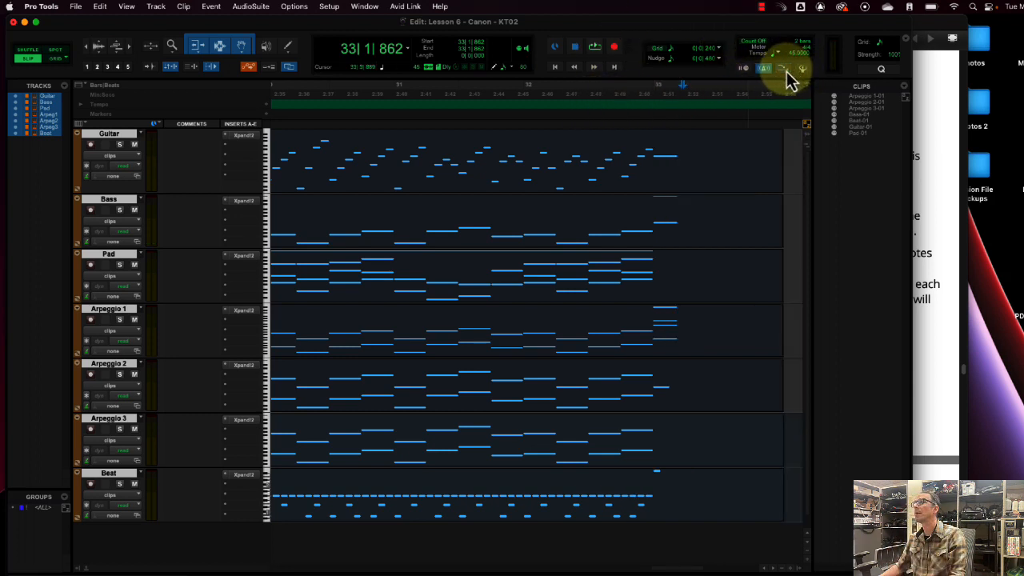
pyautogui.click(803, 71)
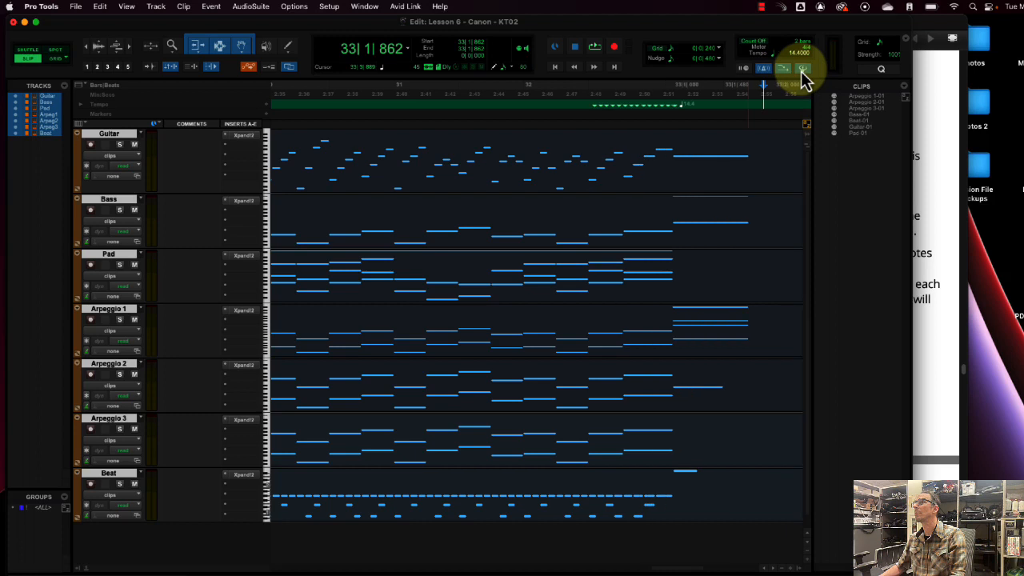
pyautogui.click(803, 69)
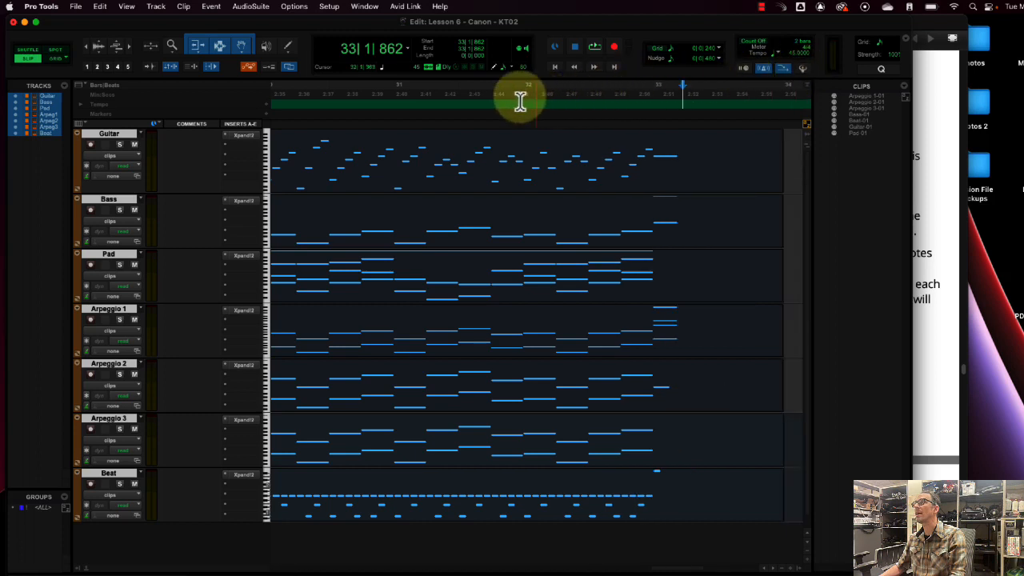
pyautogui.press('space')
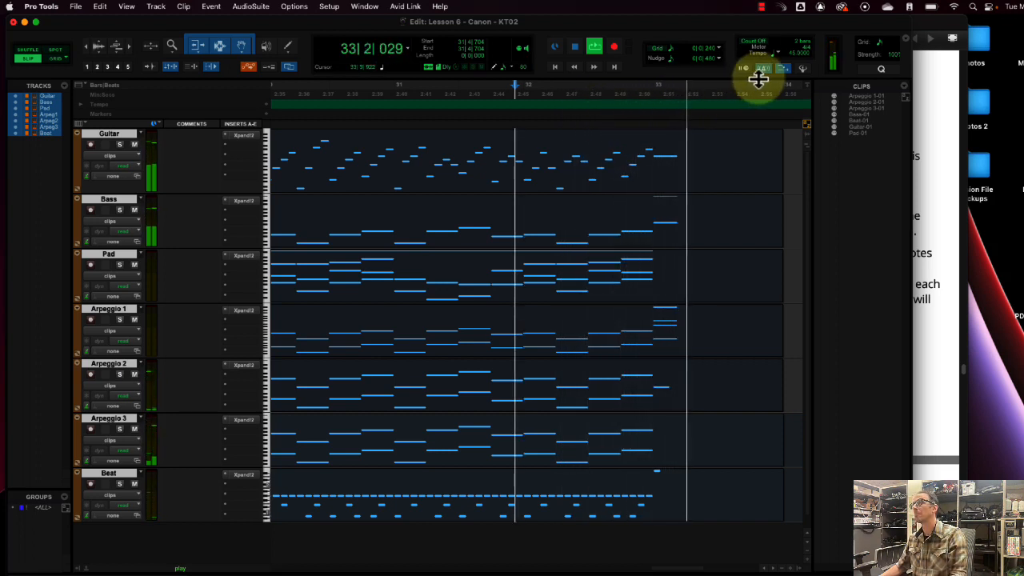
pyautogui.press('space')
pyautogui.click(804, 70)
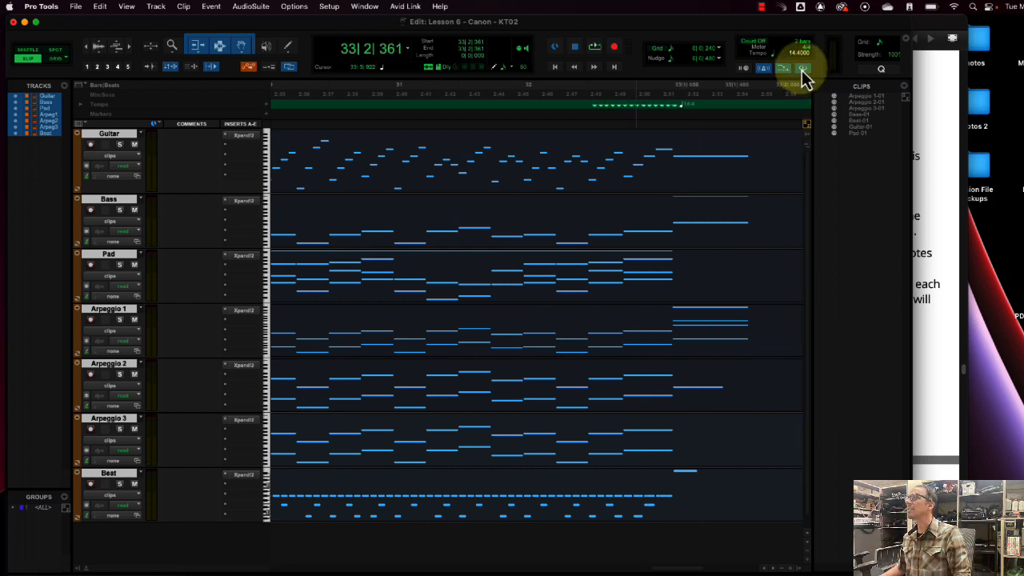
# Step: Switch the Conductor Track off and on repeatedly to compare note positions at the ending, leaving it enabled
pyautogui.click(802, 70)
pyautogui.click(802, 70)
pyautogui.click(802, 69)
pyautogui.click(803, 70)
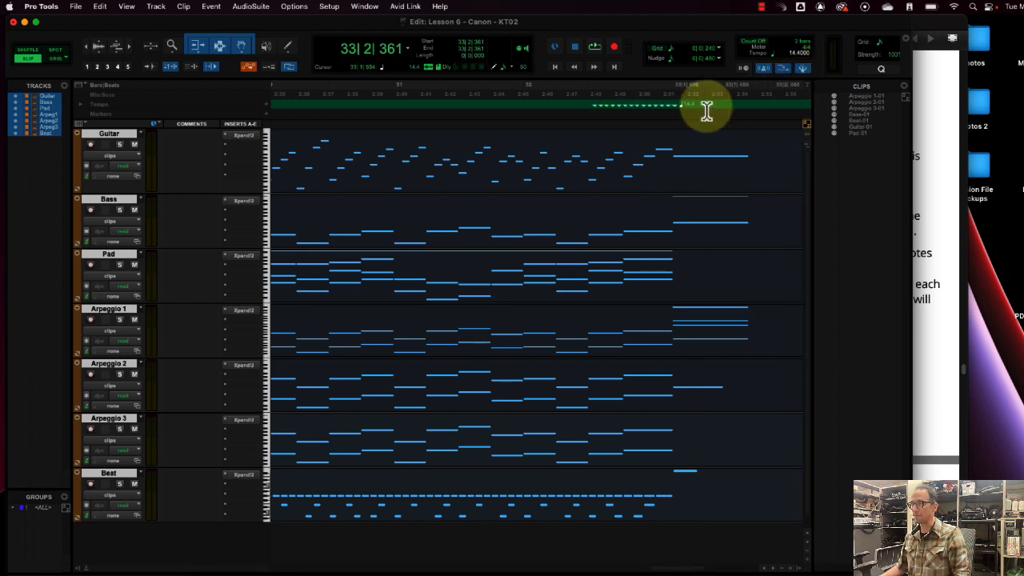
pyautogui.click(803, 69)
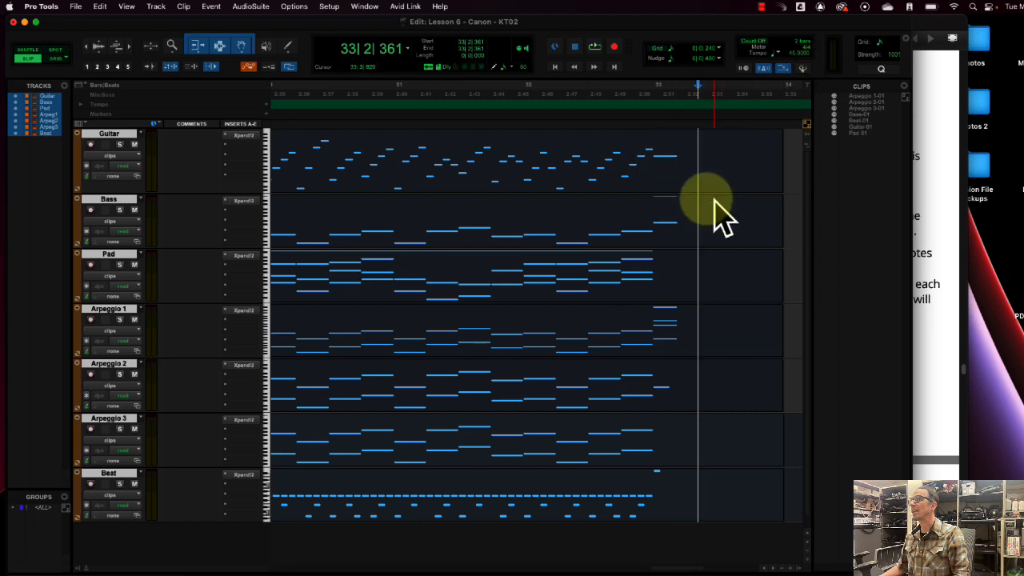
pyautogui.click(803, 70)
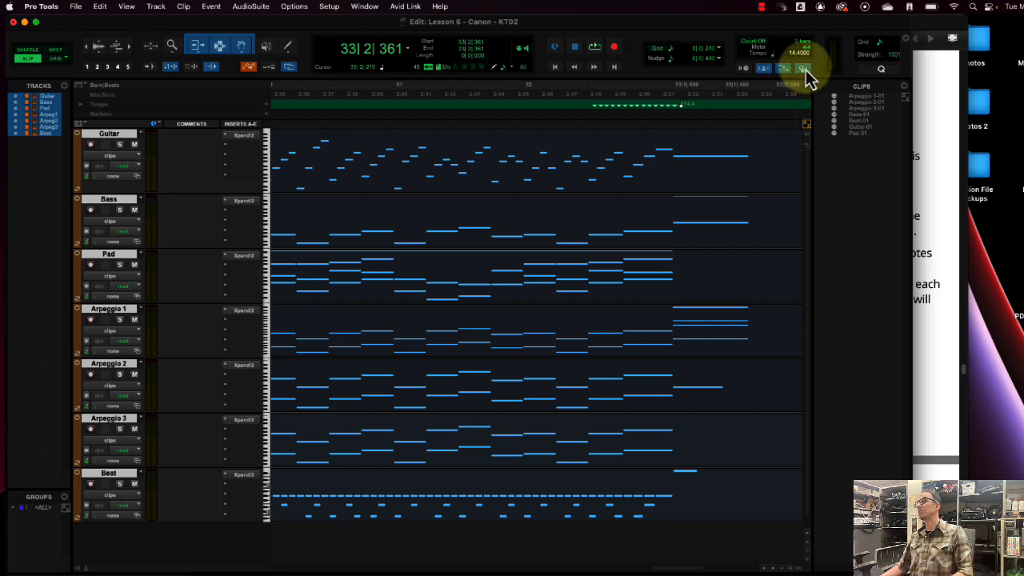
# Step: Replay the ending from bar 32 beat 3 with the Conductor Track on to hear the ritardando
pyautogui.click(590, 107)
pyautogui.press('space')
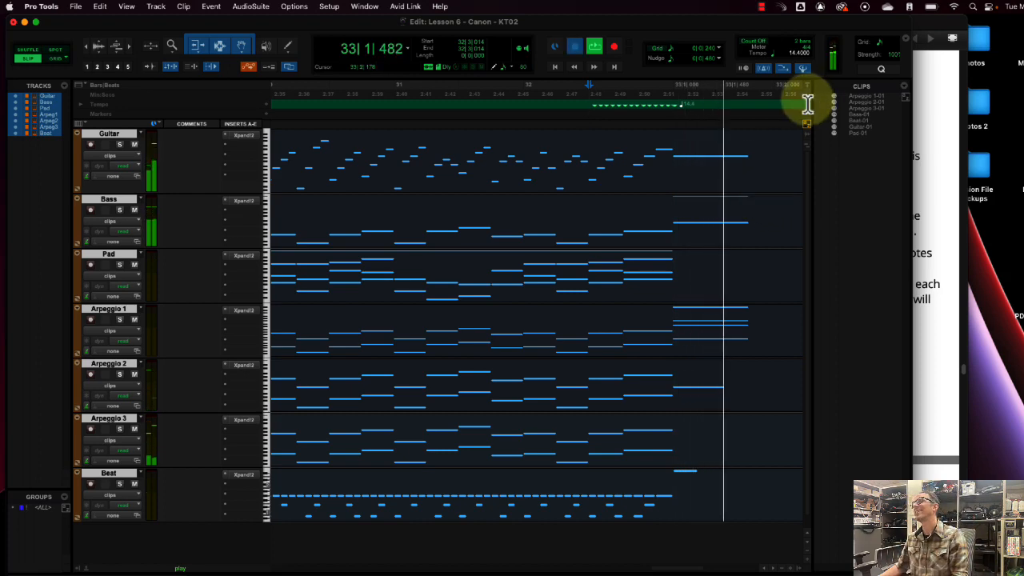
pyautogui.press('space')
# Step: Consult the exercise's note on matching meters to MIDI and show the Instruments column in the Edit window
pyautogui.click(935, 312)
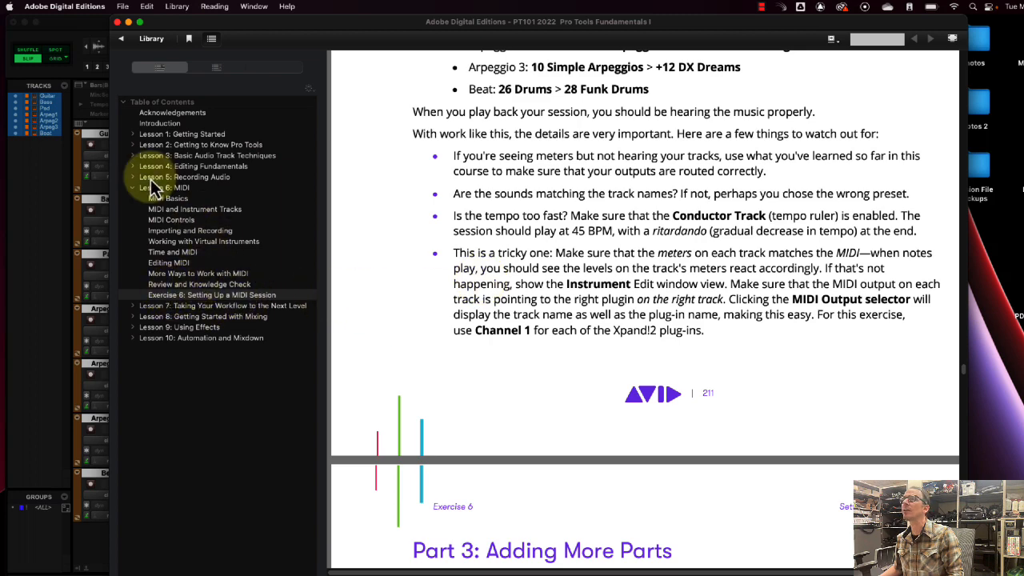
pyautogui.click(72, 264)
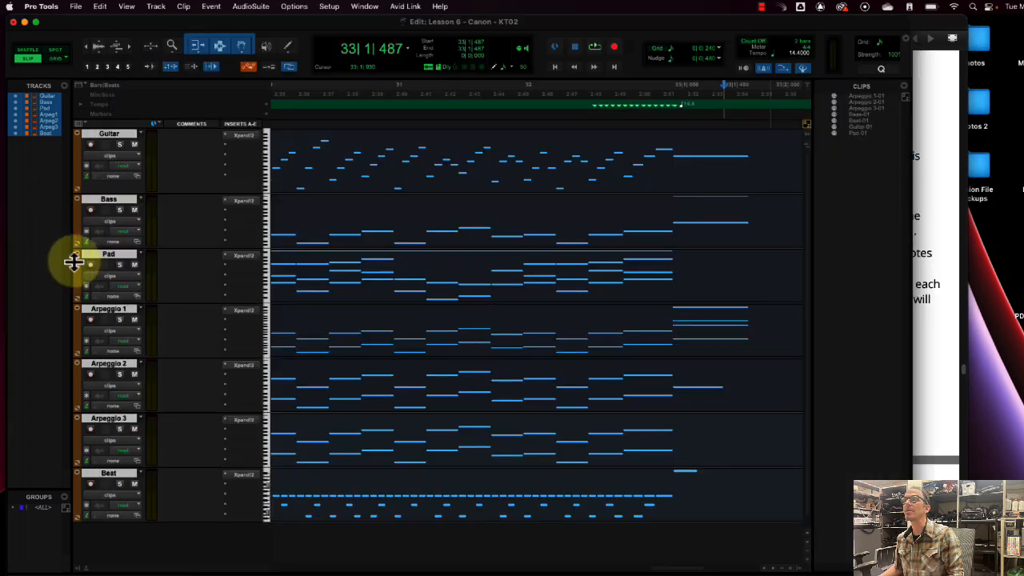
pyautogui.click(100, 7)
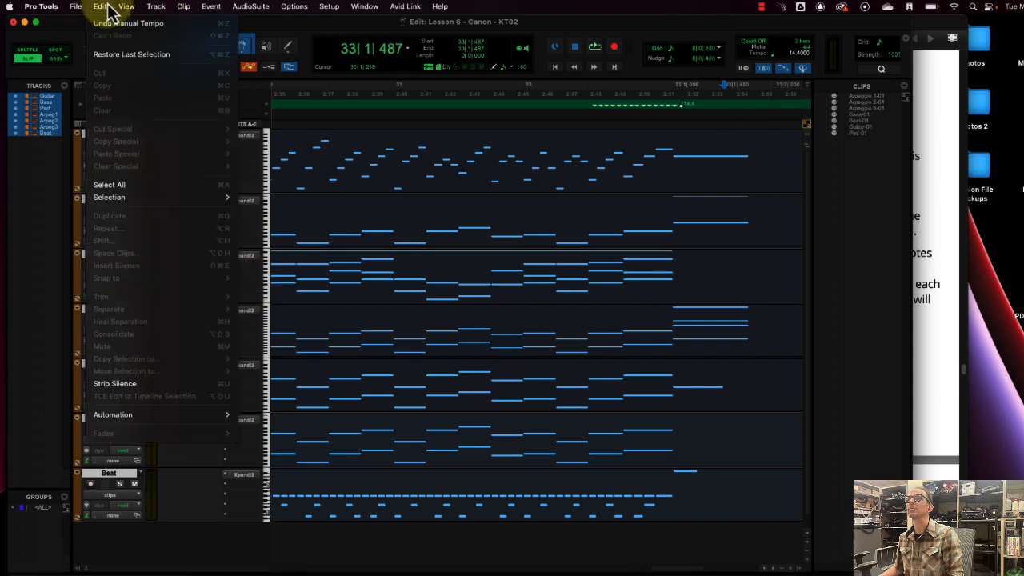
pyautogui.moveTo(126, 8)
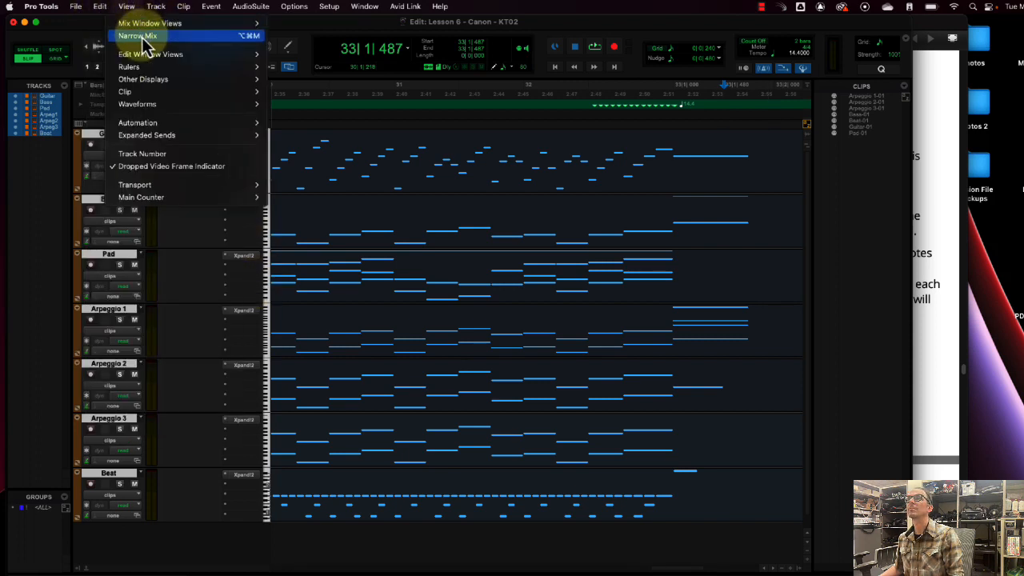
pyautogui.moveTo(149, 56)
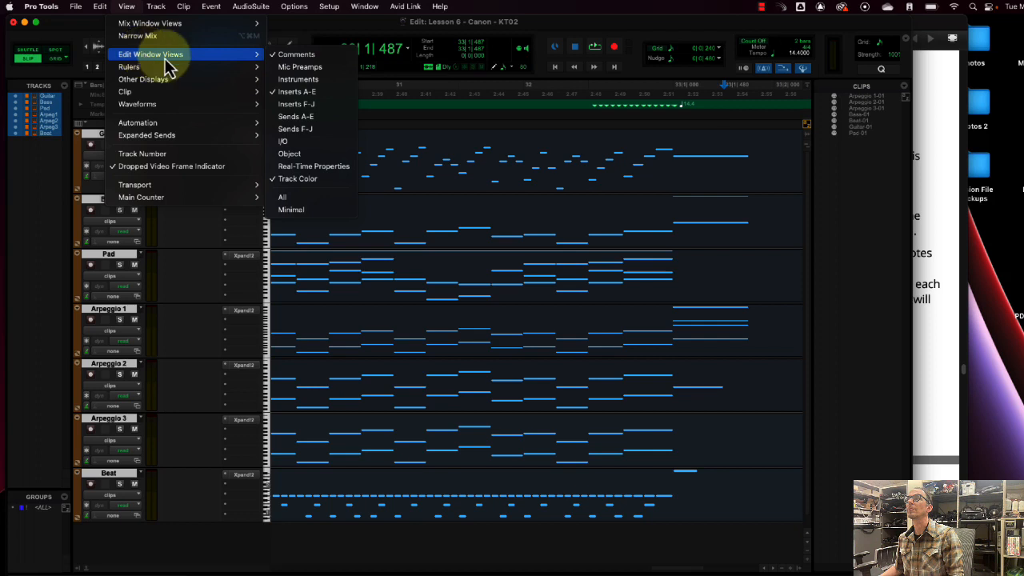
pyautogui.click(299, 79)
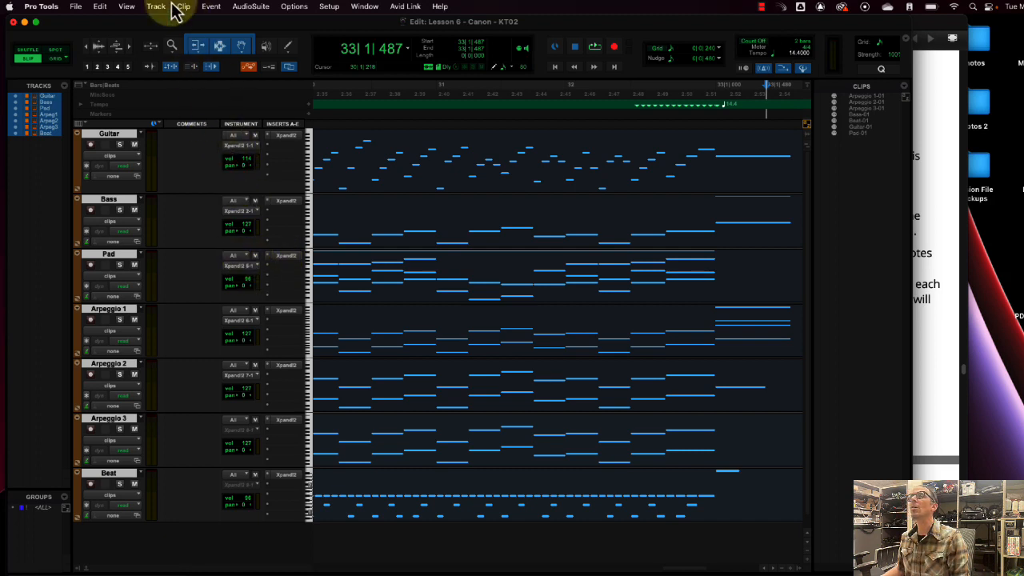
# Step: Review the Edit window's view options and reread the exercise's note on the MIDI Output selector and Channel 1
pyautogui.click(121, 7)
pyautogui.moveTo(144, 56)
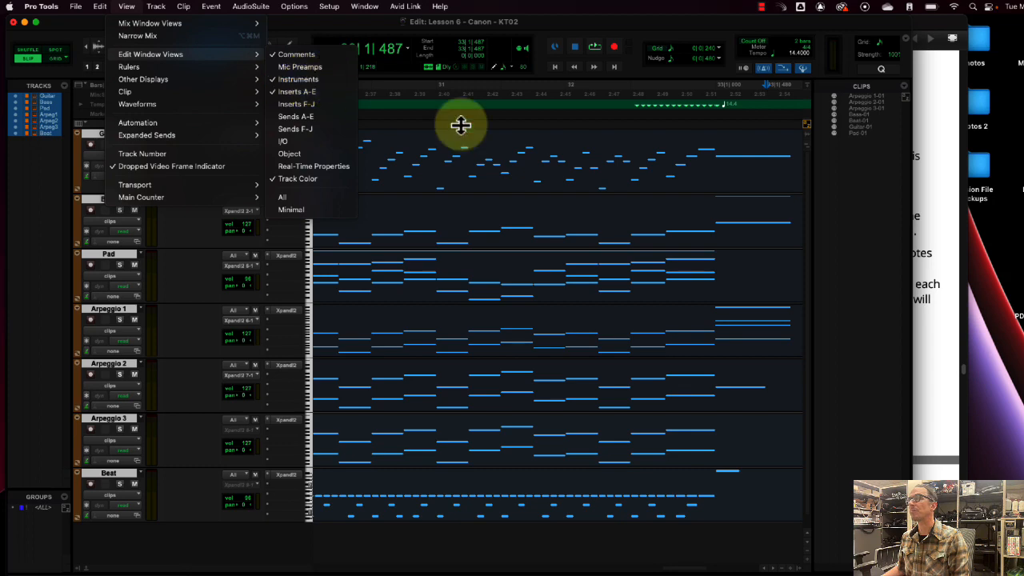
pyautogui.click(949, 328)
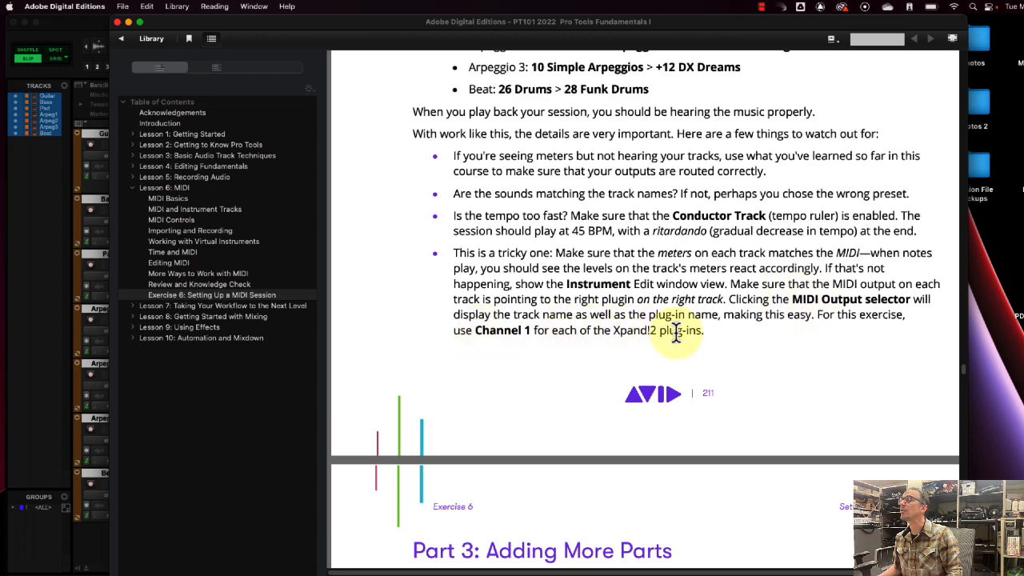
pyautogui.click(36, 301)
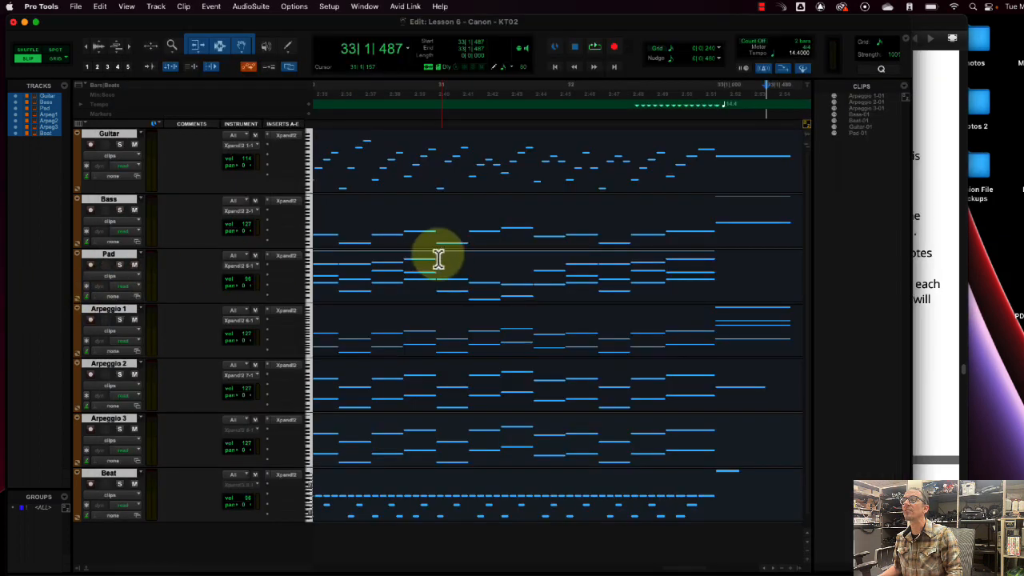
# Step: Inspect the Pad track's MIDI output assignment and recheck which Edit window views are enabled
pyautogui.click(252, 267)
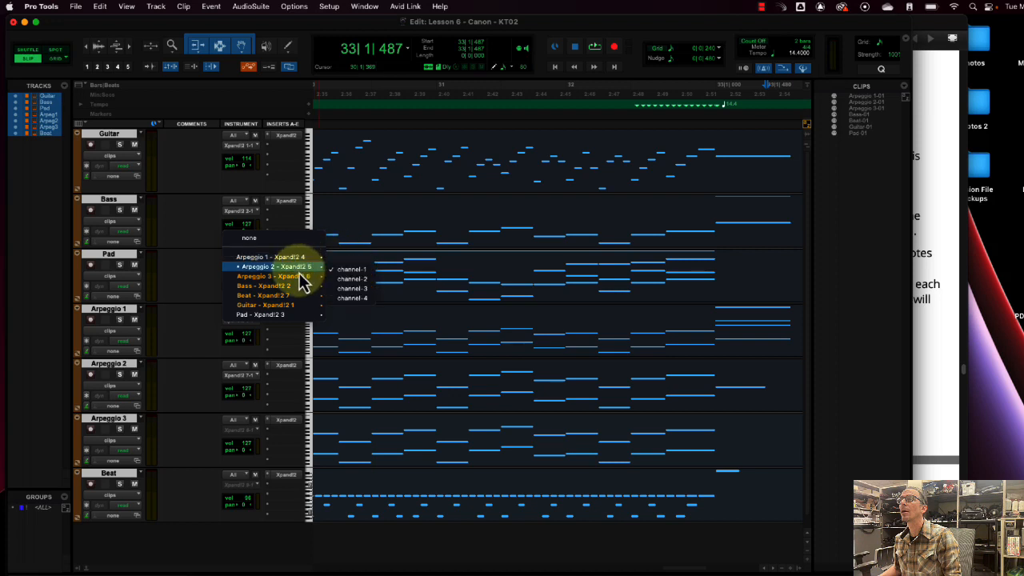
pyautogui.click(165, 227)
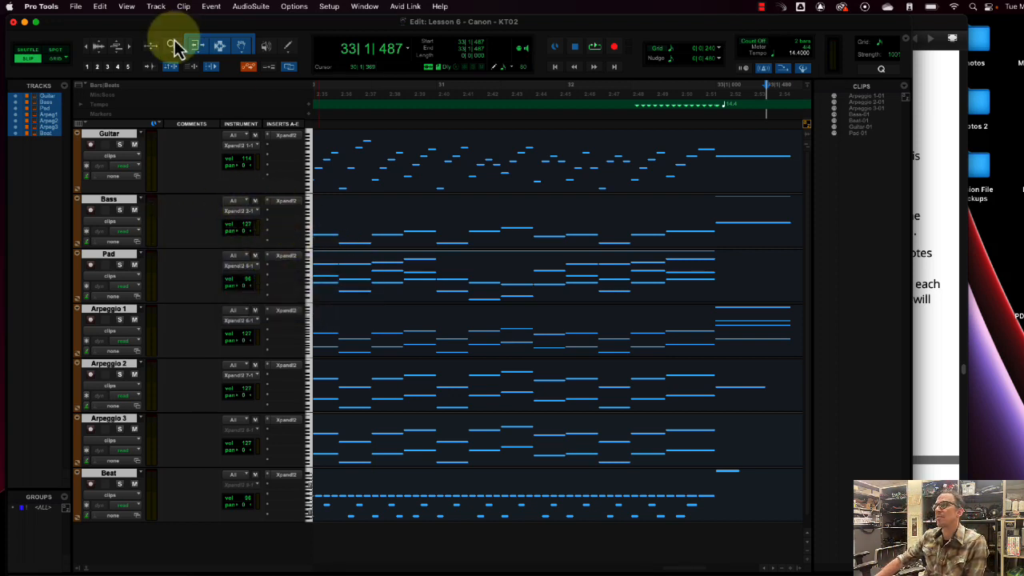
pyautogui.click(100, 7)
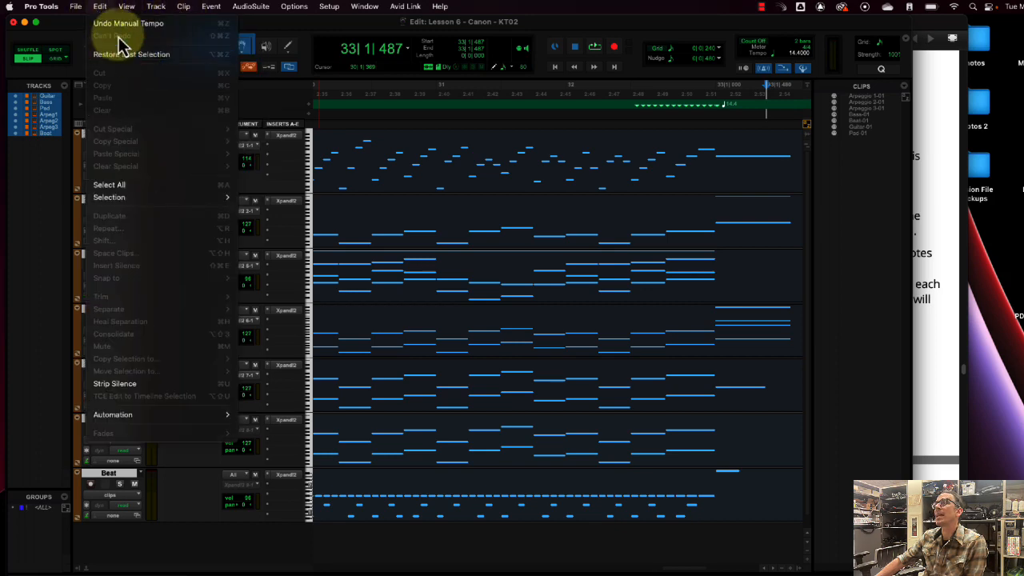
pyautogui.moveTo(126, 6)
pyautogui.moveTo(150, 54)
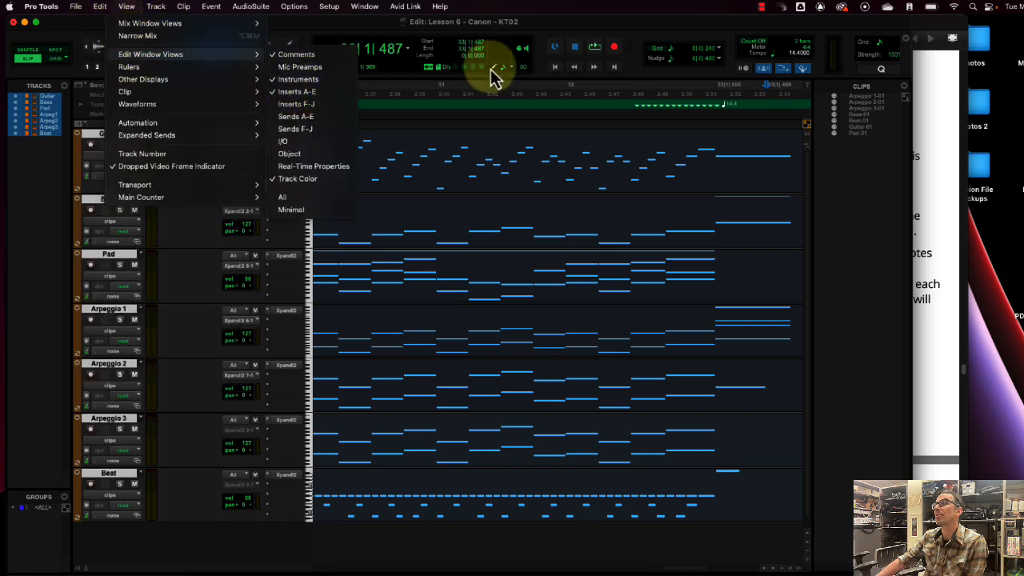
pyautogui.click(577, 70)
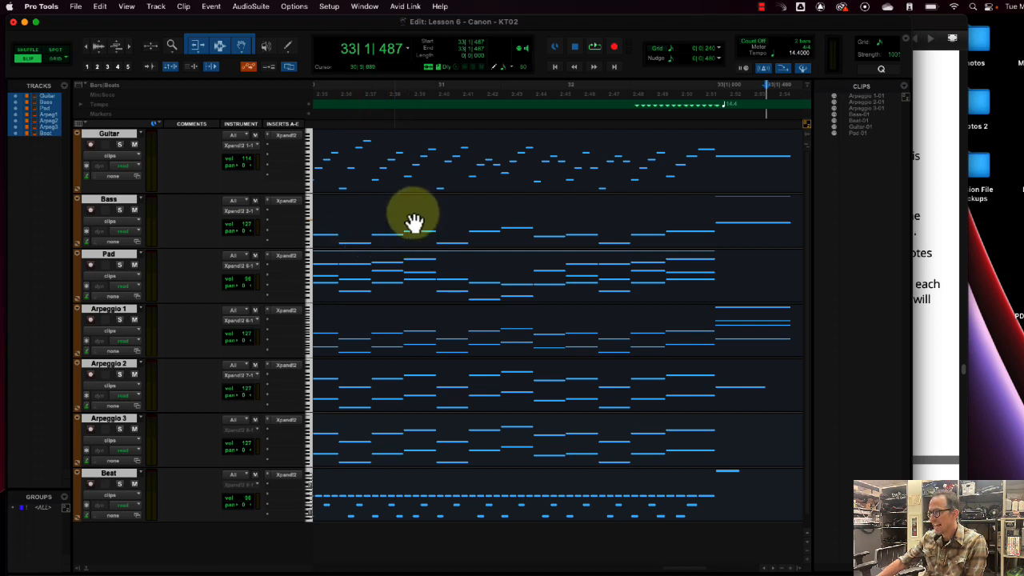
# Step: Examine the Bass track's MIDI output assignment and the available plug-in channels without changing the routing
pyautogui.click(257, 217)
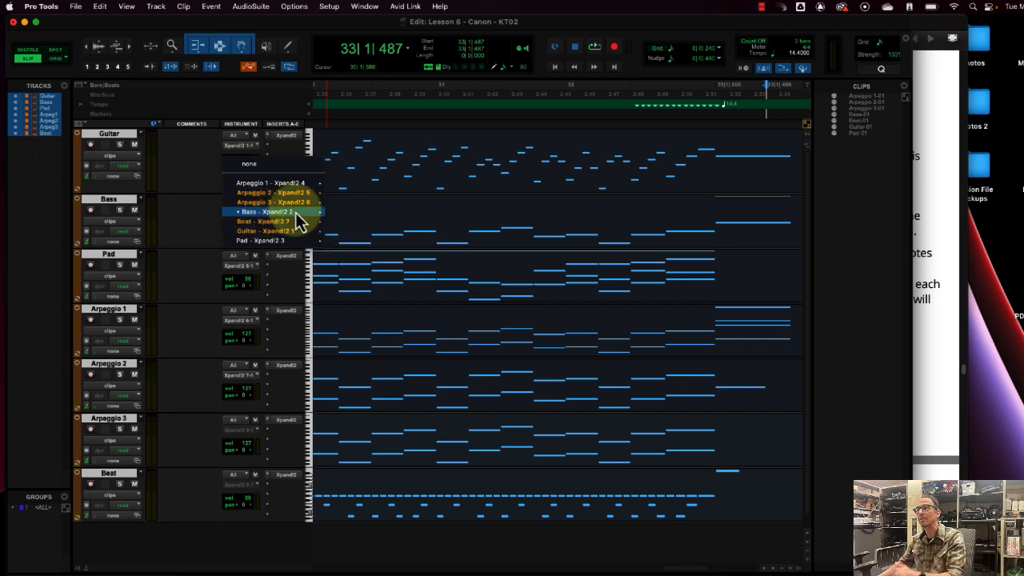
pyautogui.click(417, 220)
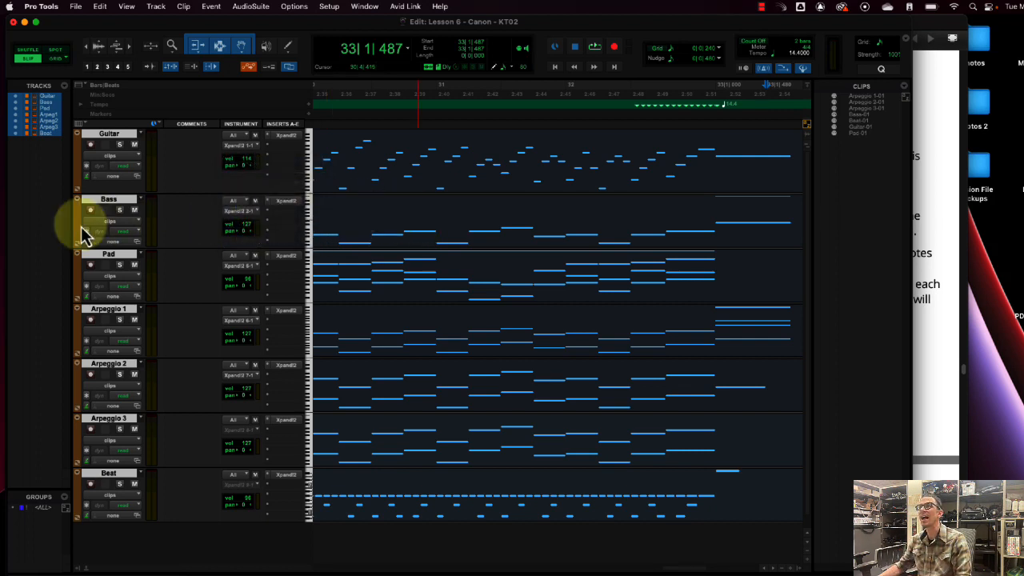
pyautogui.click(256, 218)
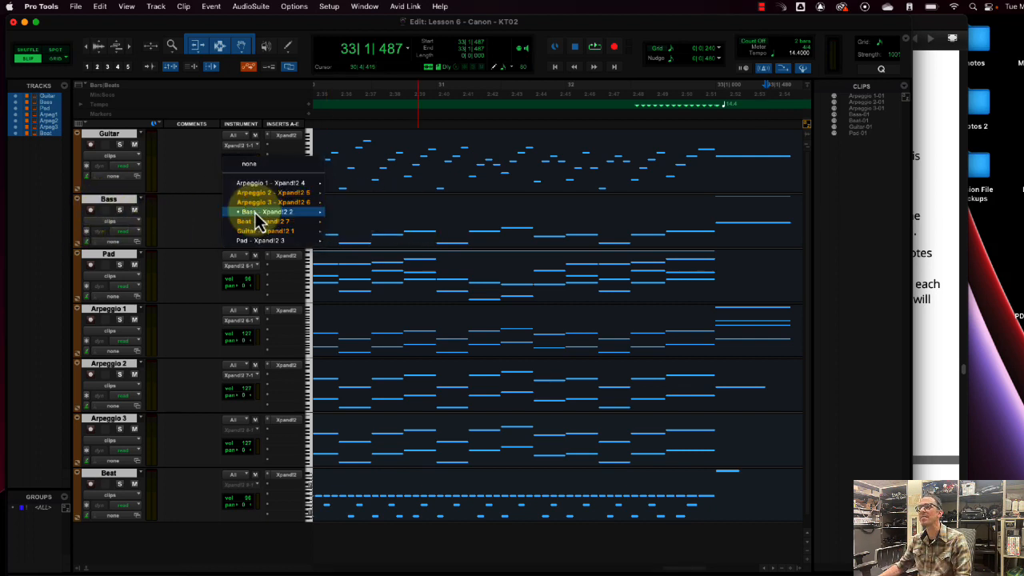
pyautogui.moveTo(265, 206)
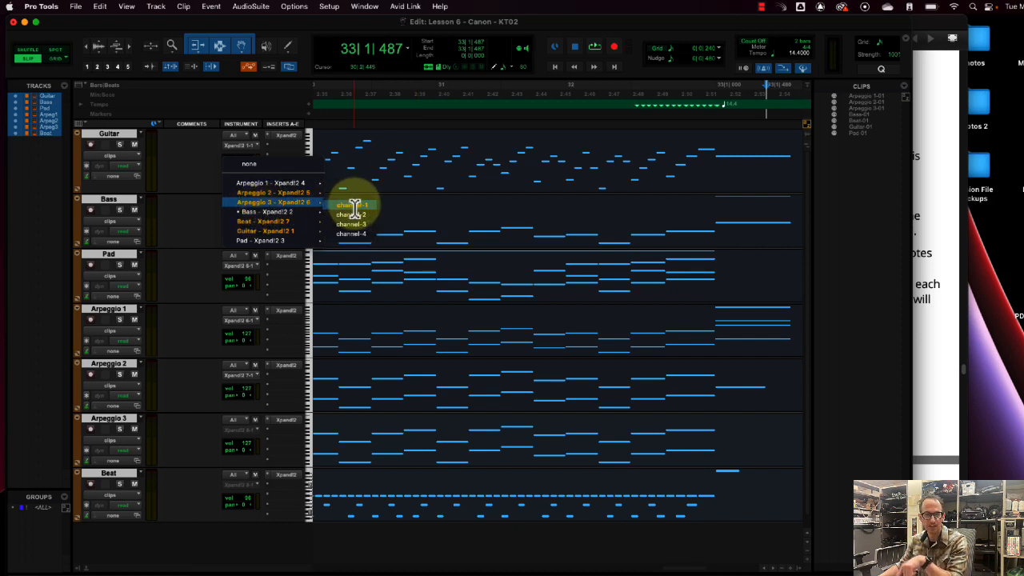
pyautogui.click(527, 191)
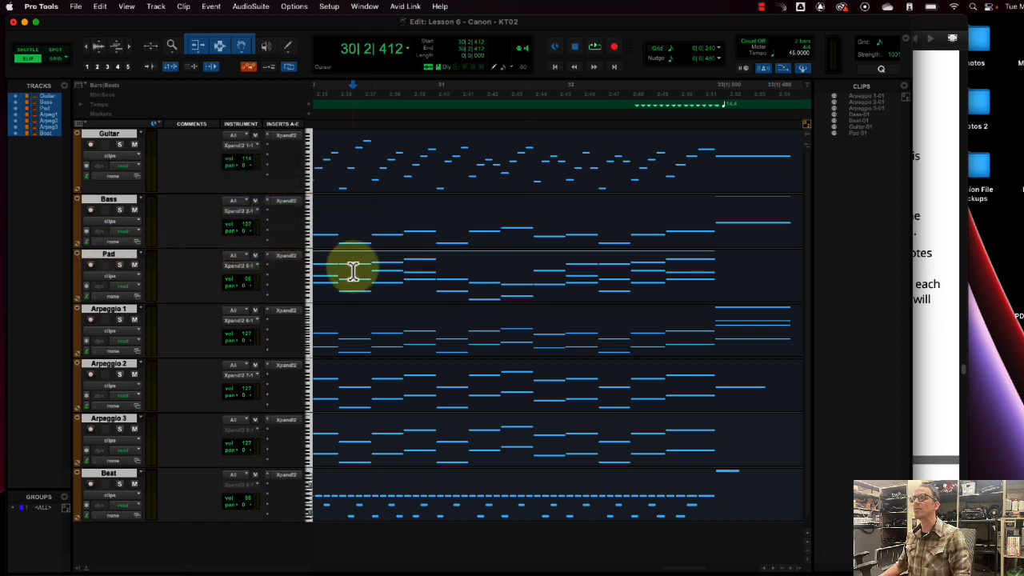
# Step: Route the Pad track's MIDI output to Pad - Xpand!2 3, channel-1, playing from bar 30 before and after to check the meters
pyautogui.press('space')
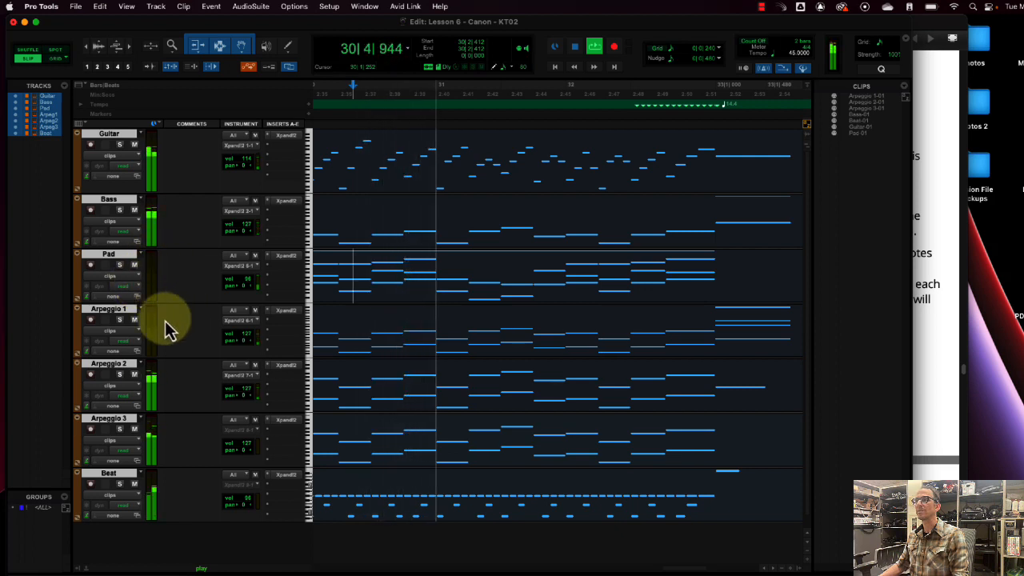
pyautogui.press('space')
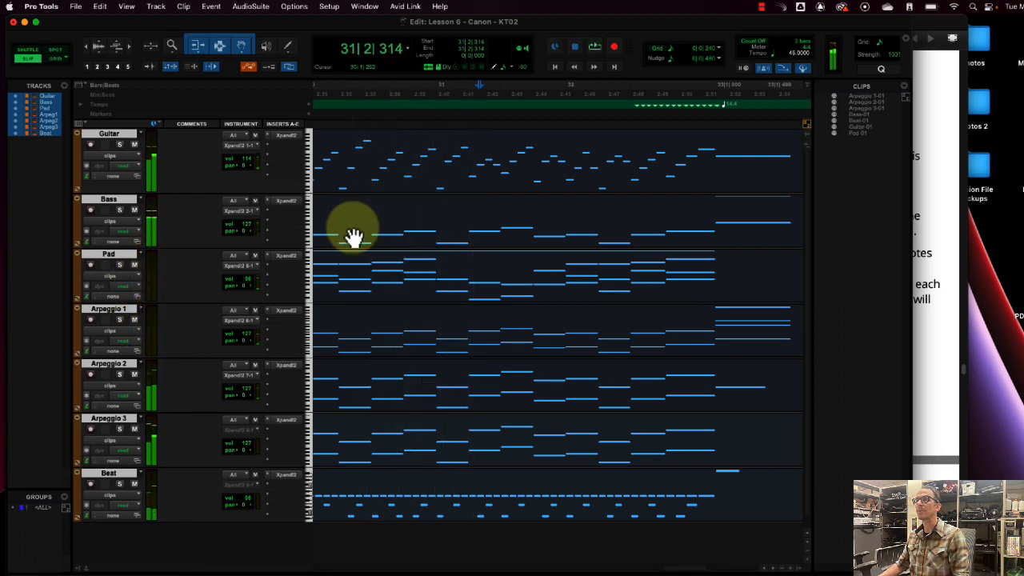
pyautogui.click(258, 266)
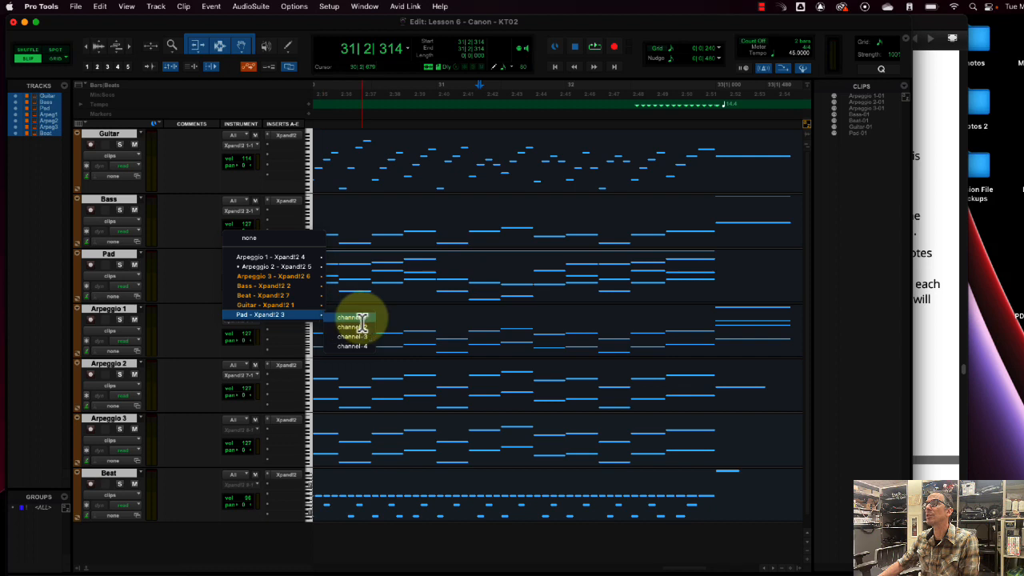
pyautogui.click(362, 319)
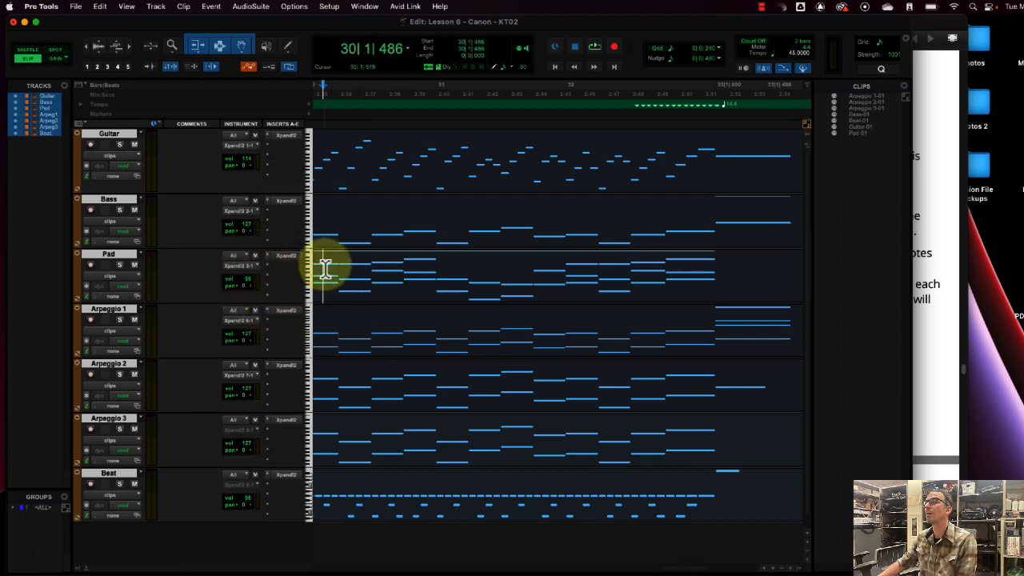
pyautogui.press('space')
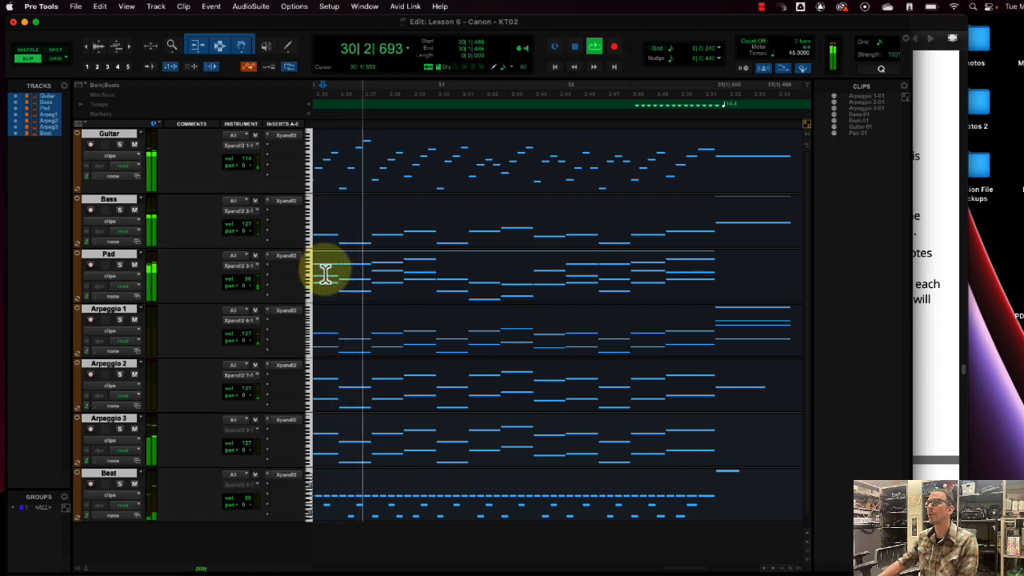
pyautogui.press('space')
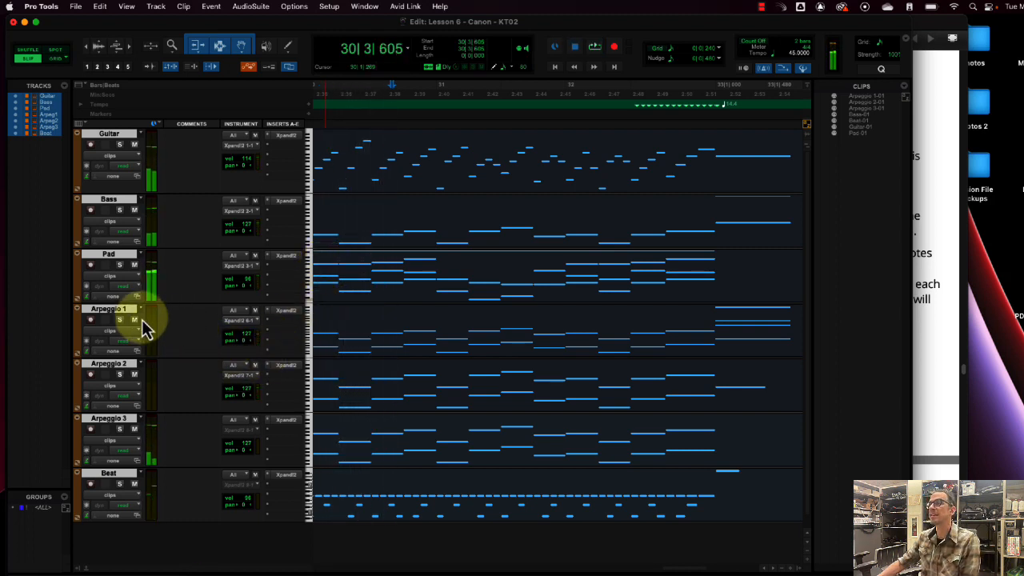
# Step: Route Arpeggio 1's MIDI output to Arpeggio 1 - Xpand!2 4, channel-1, playing from bar 30 before and after to check its meter
pyautogui.moveTo(368, 331); pyautogui.dragTo(455, 335)
pyautogui.press('space')
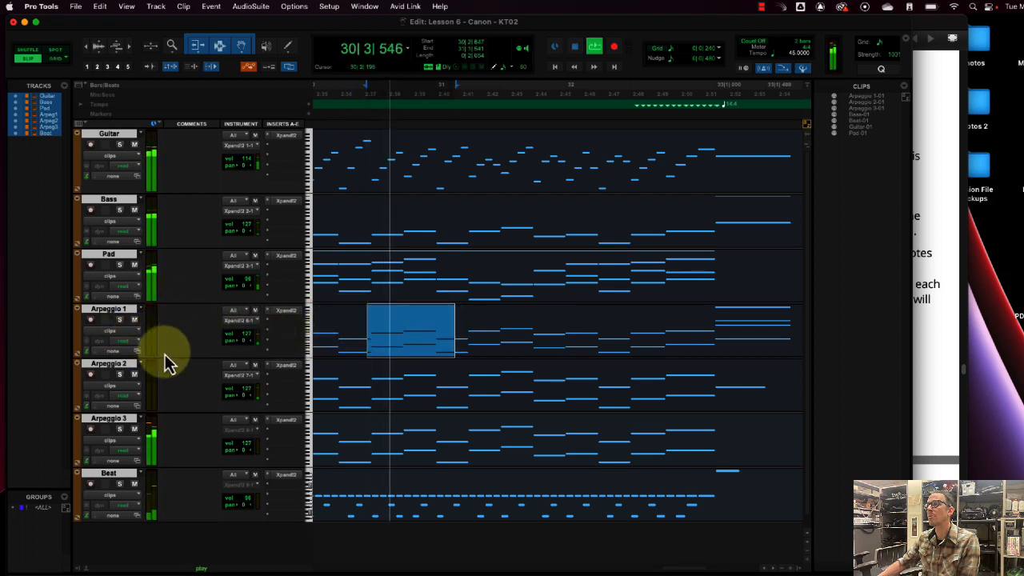
pyautogui.press('space')
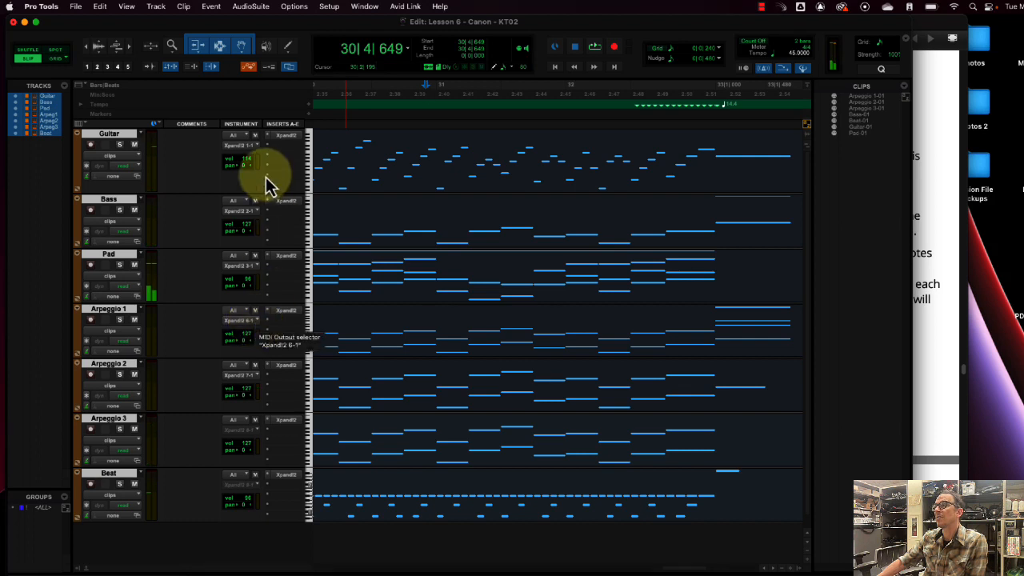
pyautogui.click(259, 325)
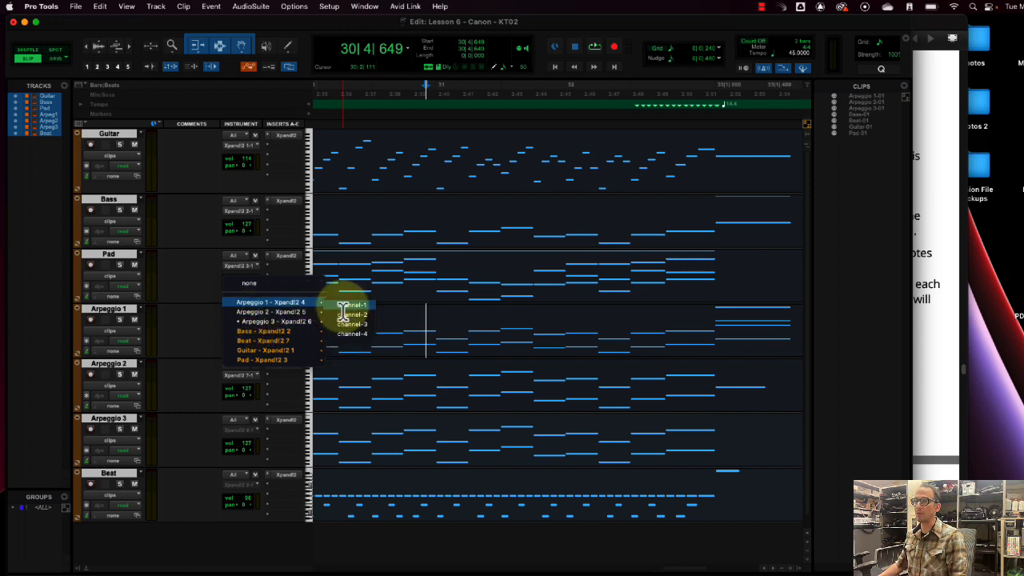
pyautogui.press('space')
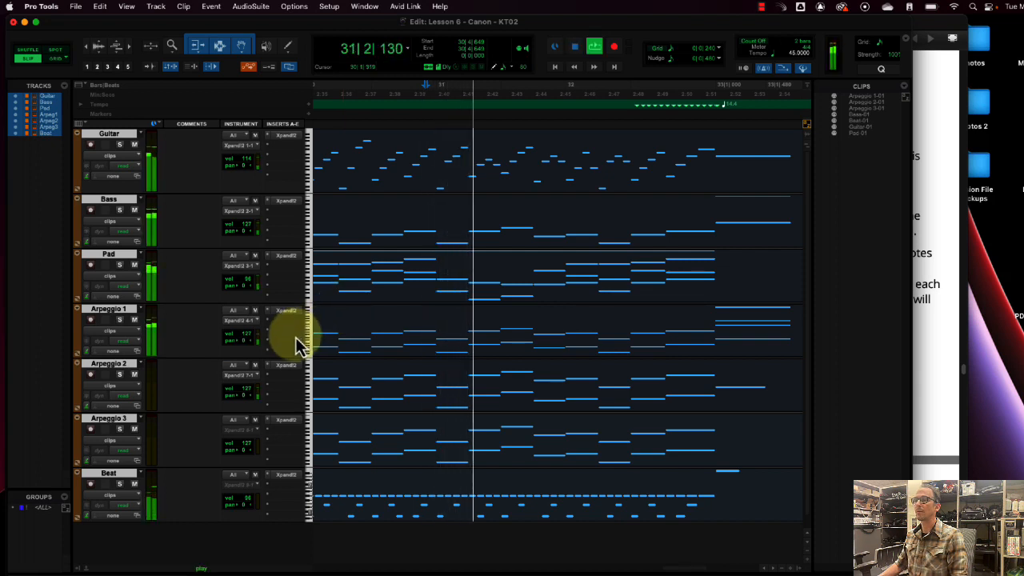
pyautogui.press('space')
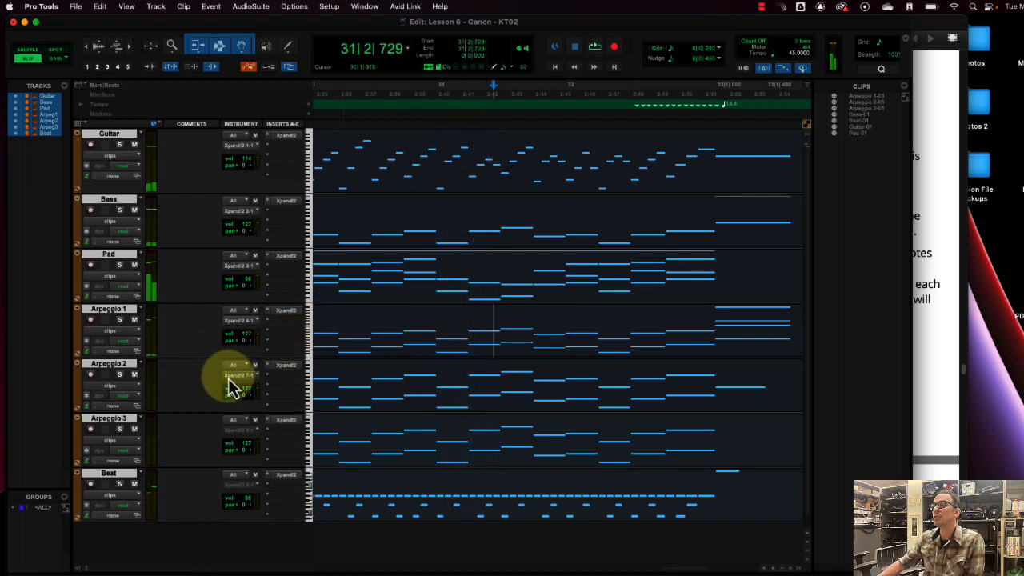
# Step: Route Arpeggio 2's MIDI output to Arpeggio 2 - Xpand!2 5 and Arpeggio 3's to Arpeggio 3 - Xpand!2 6, both on channel-1
pyautogui.click(249, 376)
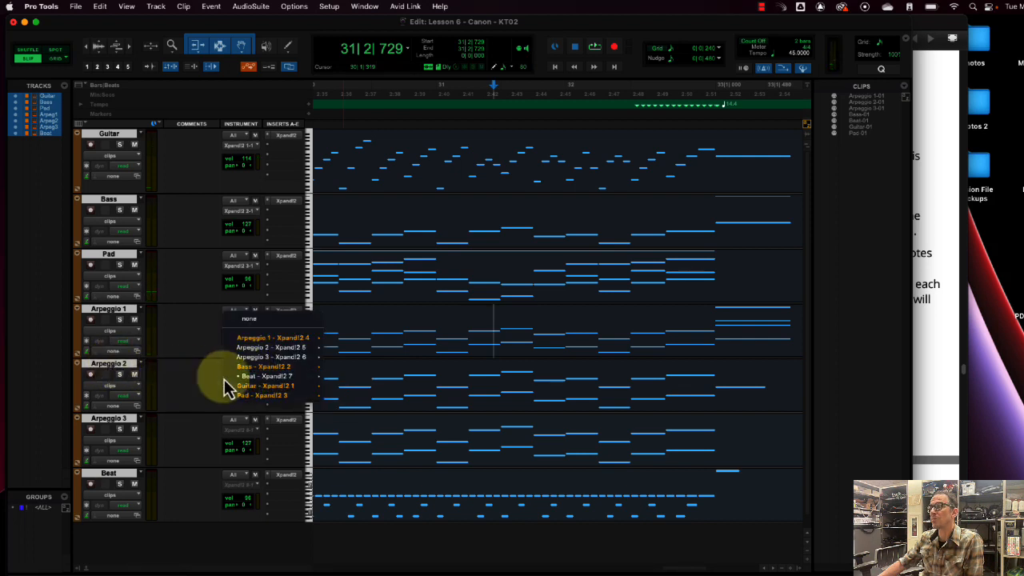
pyautogui.moveTo(279, 351)
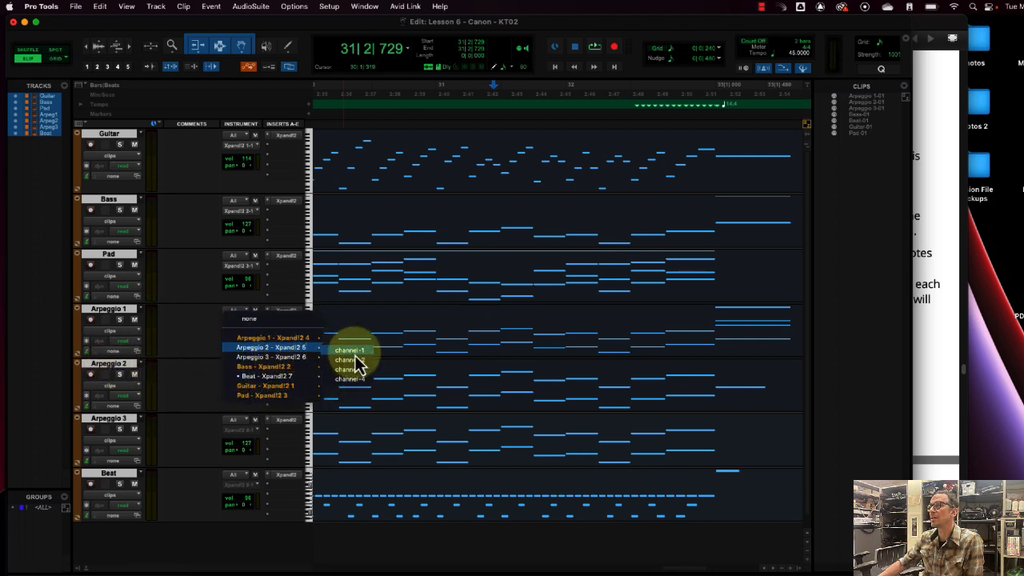
pyautogui.click(352, 351)
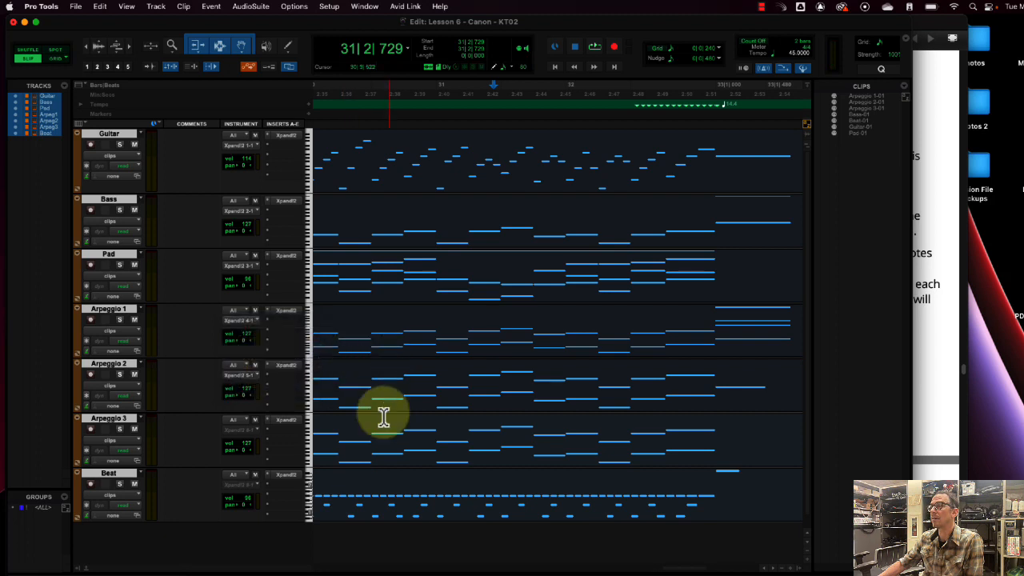
pyautogui.click(250, 439)
pyautogui.moveTo(264, 460)
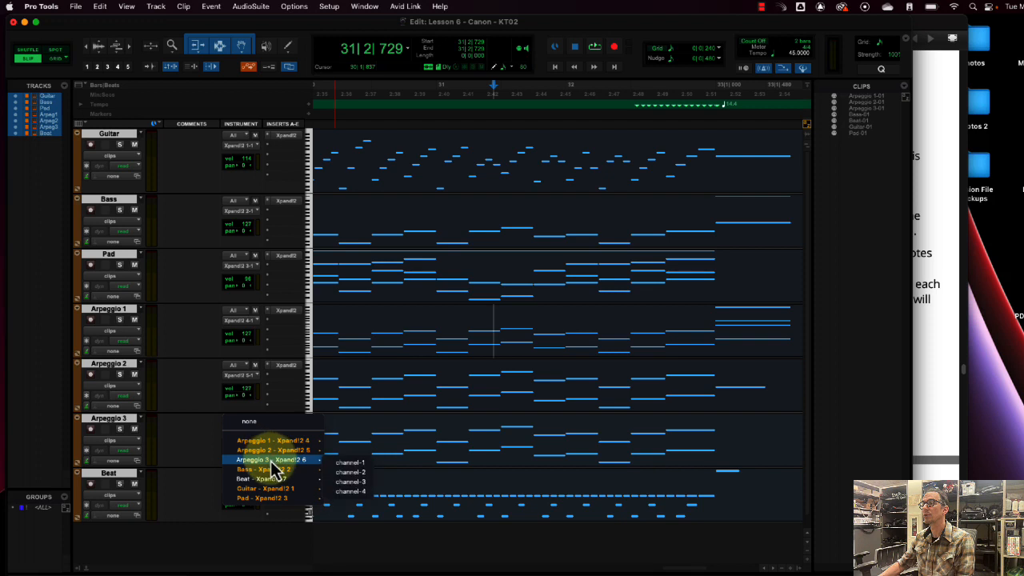
pyautogui.click(354, 463)
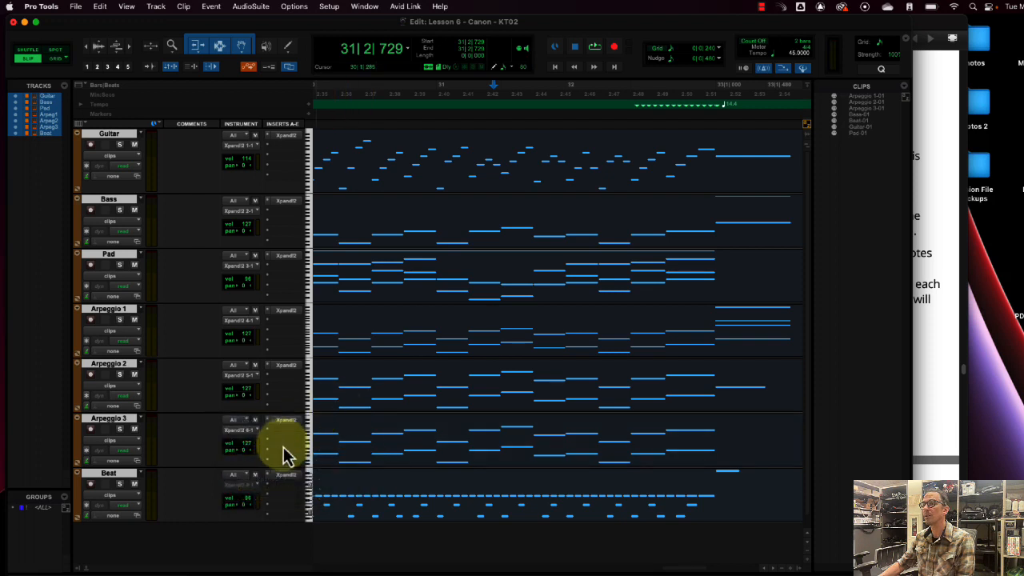
# Step: Route the Bass track's MIDI output to Beat - Xpand!2 7 and the Guitar track's to Bass - Xpand!2 2, both on channel-1
pyautogui.click(245, 210)
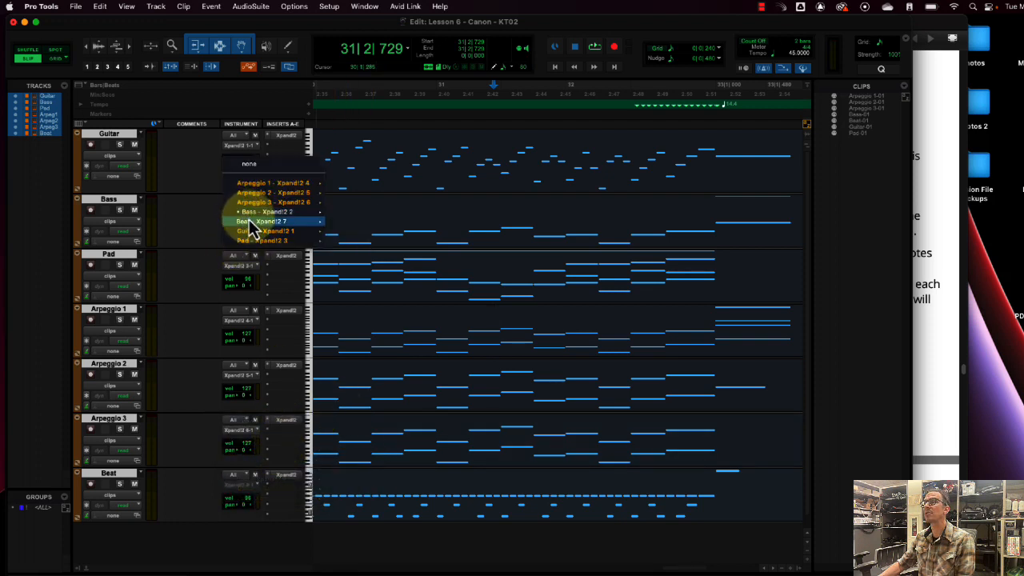
pyautogui.moveTo(256, 222)
pyautogui.click(344, 226)
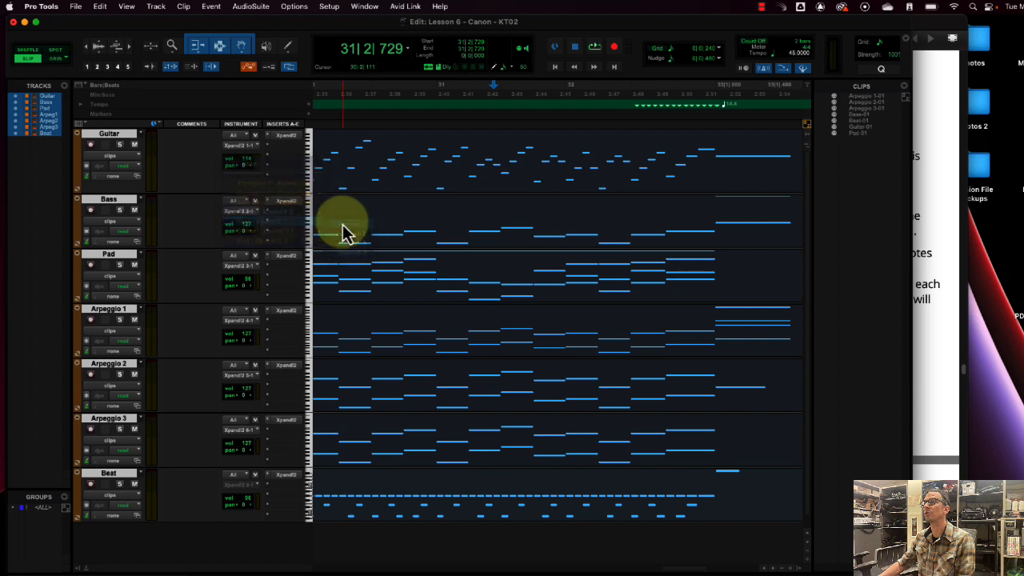
pyautogui.click(248, 147)
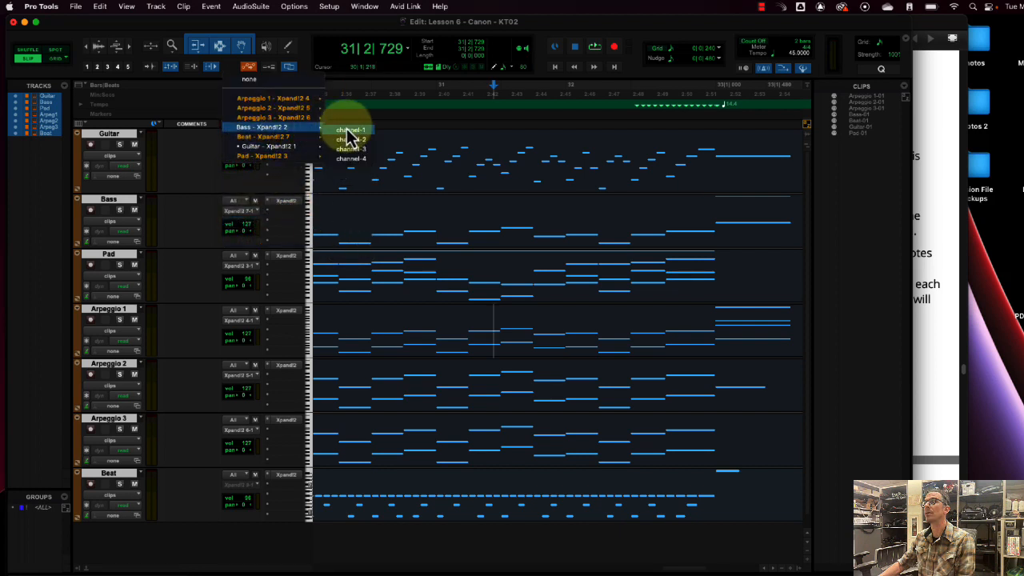
pyautogui.click(347, 131)
# Step: Restore the Guitar track's MIDI output to Guitar - Xpand!2 1 and the Bass track's to Bass - Xpand!2 2, both on channel-1
pyautogui.click(244, 147)
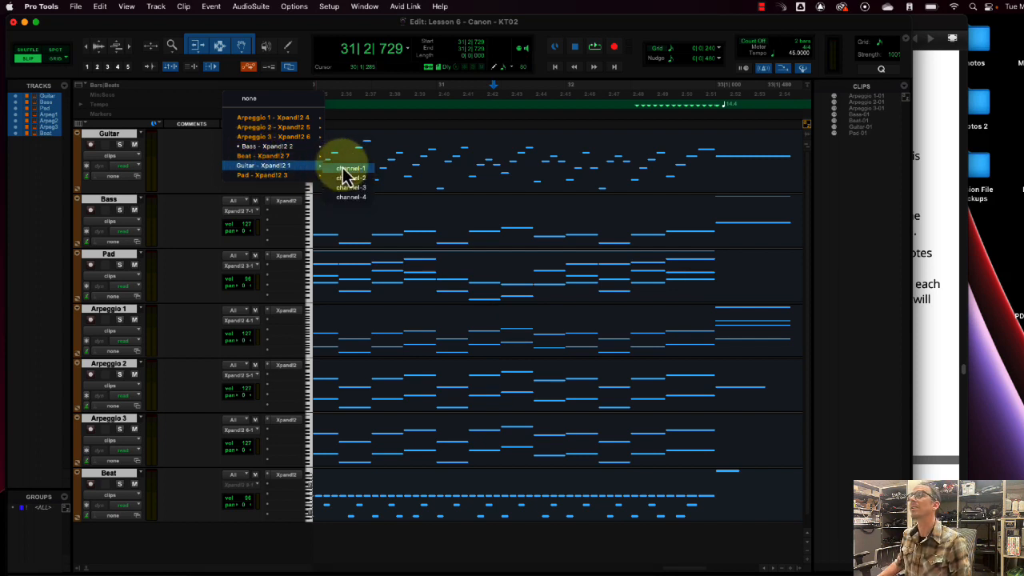
pyautogui.click(345, 166)
pyautogui.click(239, 211)
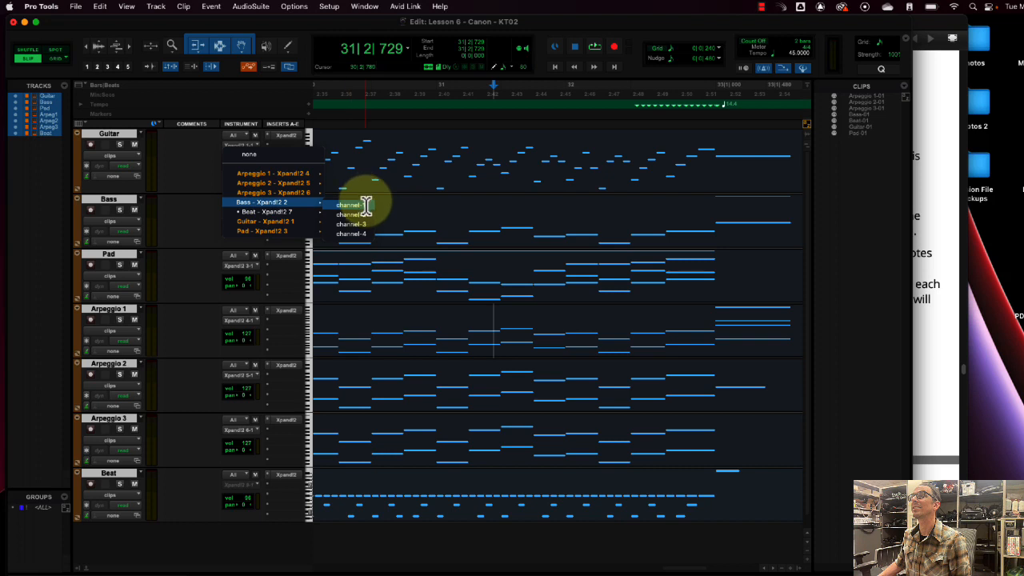
pyautogui.click(365, 205)
# Step: Route the Beat track's MIDI output to Beat - Xpand!2 7, channel-1, and play from bar 30 to check all the meters
pyautogui.click(253, 486)
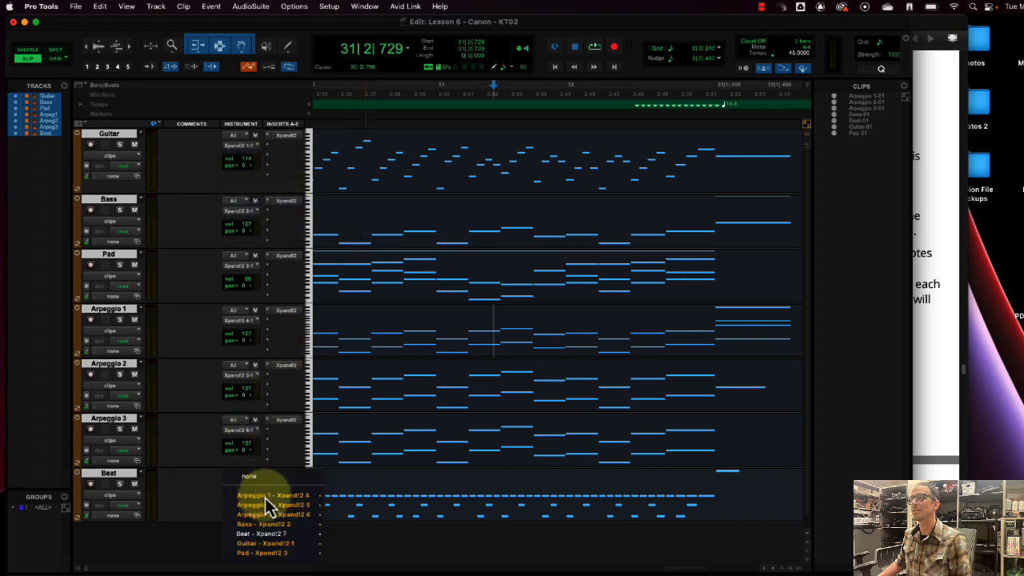
pyautogui.moveTo(269, 536)
pyautogui.click(349, 533)
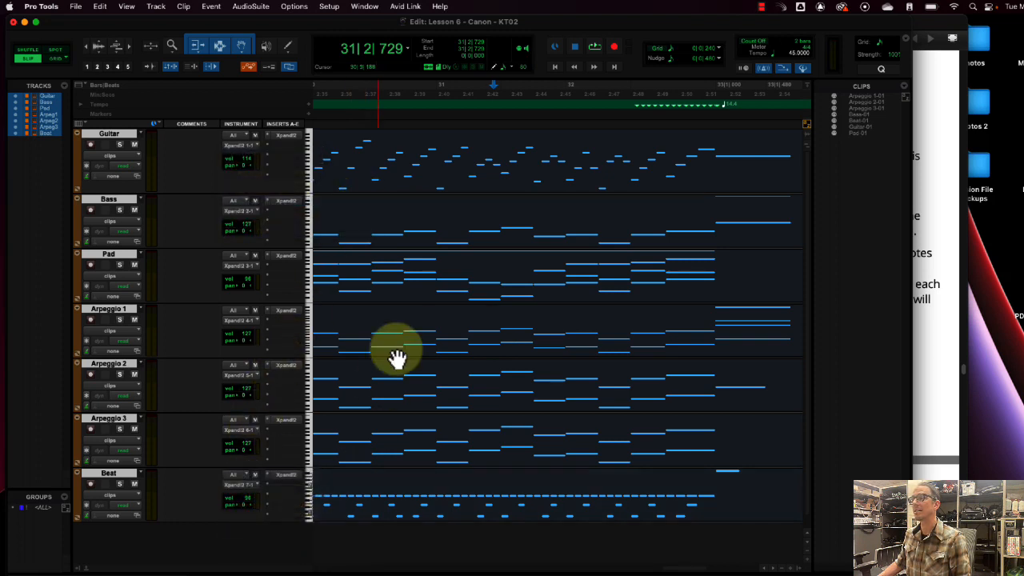
pyautogui.click(413, 263)
pyautogui.press('space')
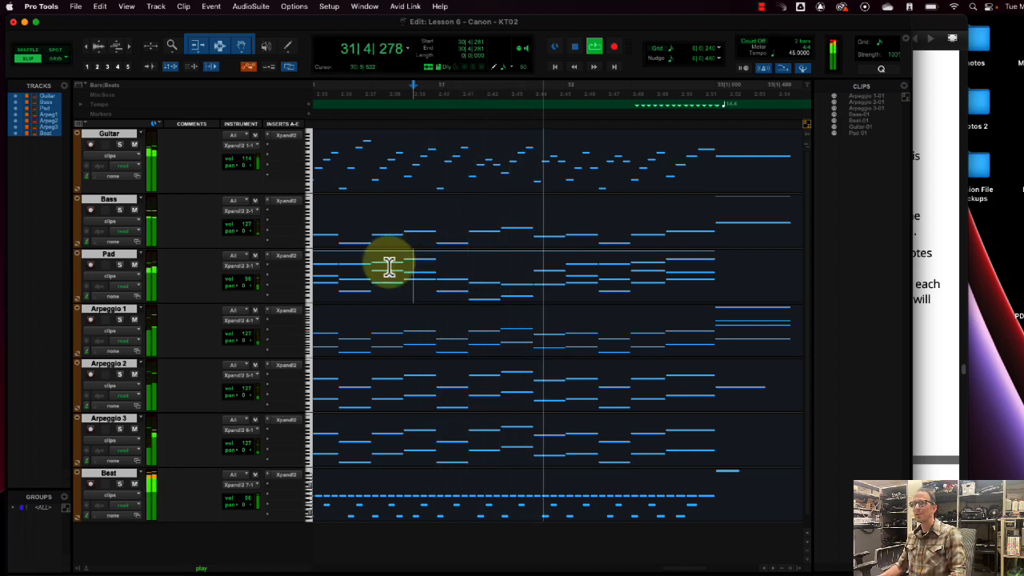
pyautogui.press('space')
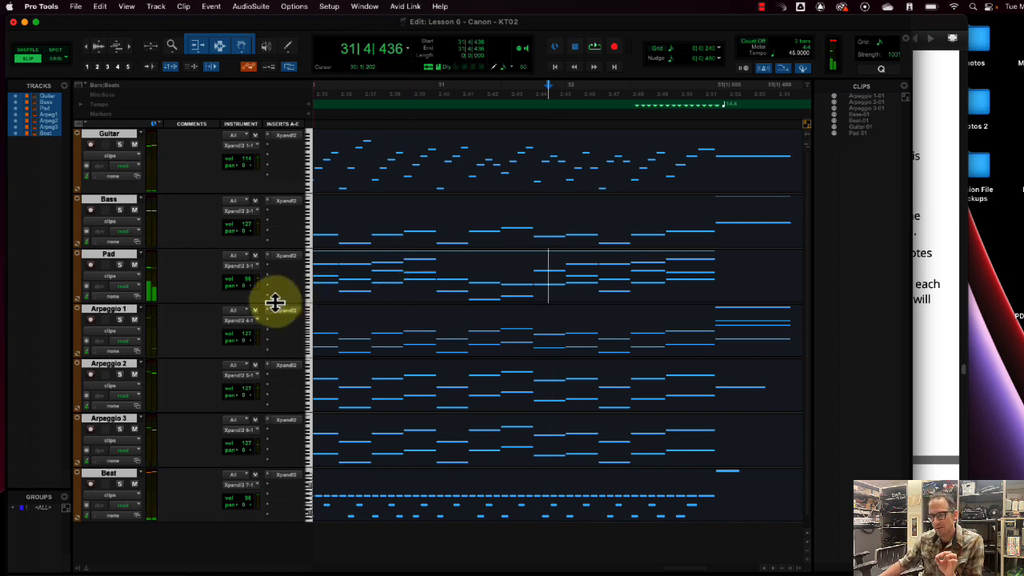
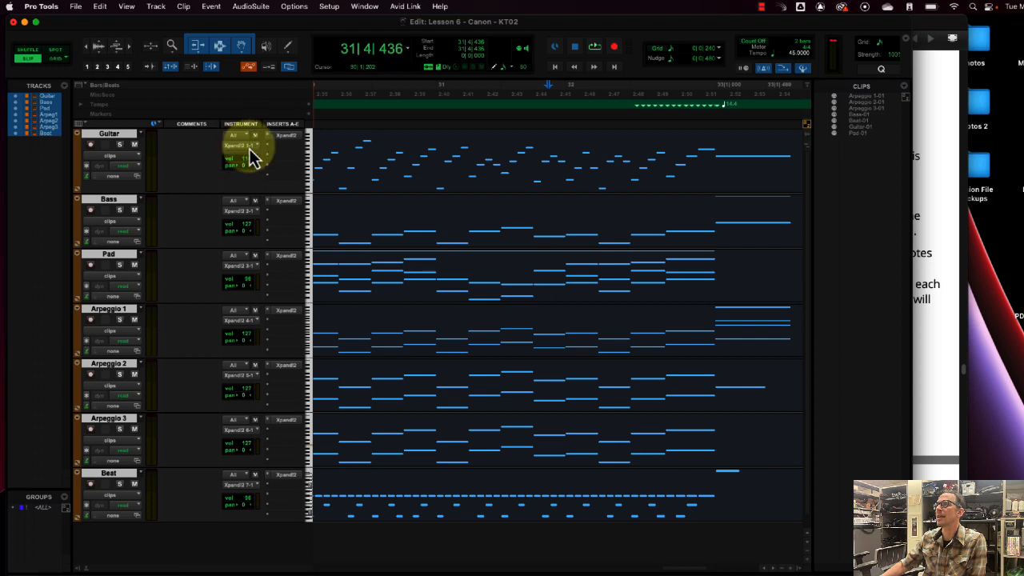
# Step: Check that the Guitar, Bass and Pad tracks' MIDI outputs each use their own Xpand!2 plug-in on channel-1
pyautogui.moveTo(350, 157); pyautogui.dragTo(672, 174)
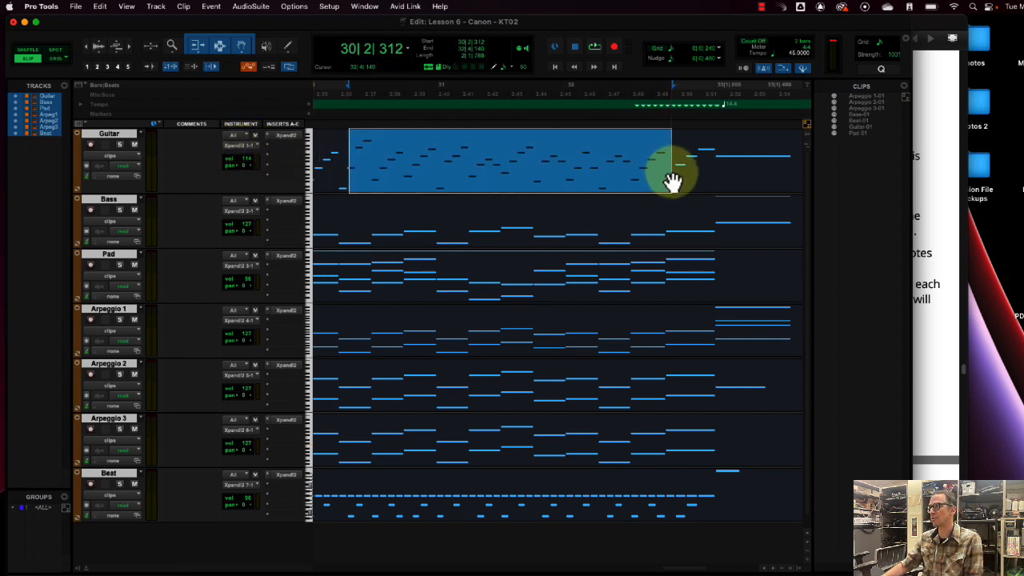
pyautogui.click(244, 148)
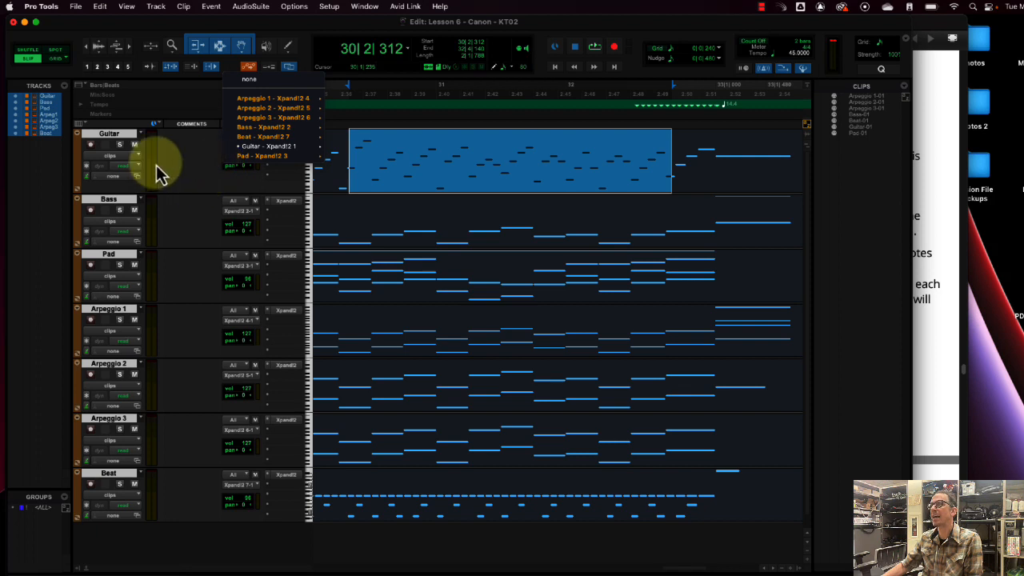
pyautogui.moveTo(268, 149)
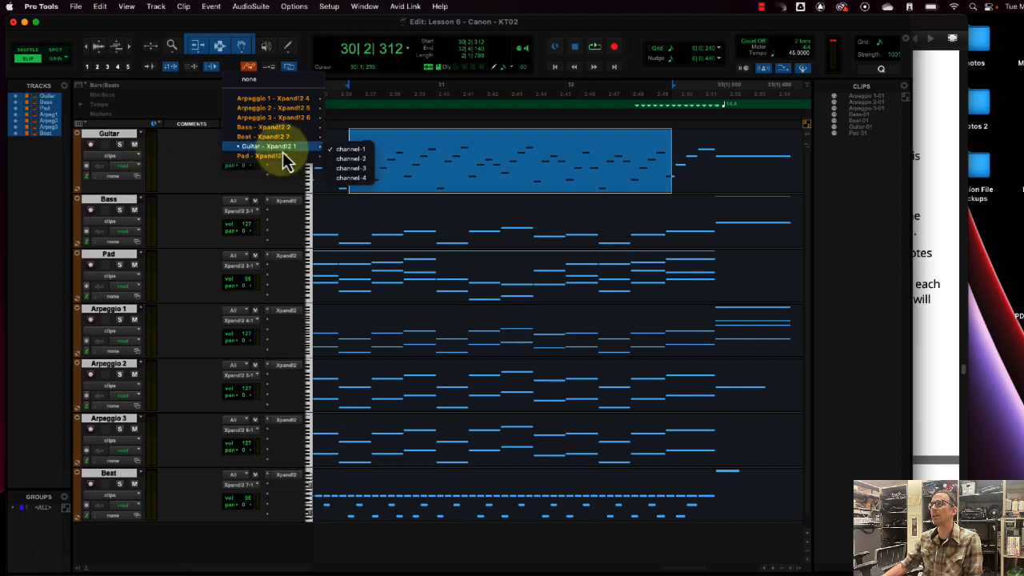
pyautogui.click(362, 150)
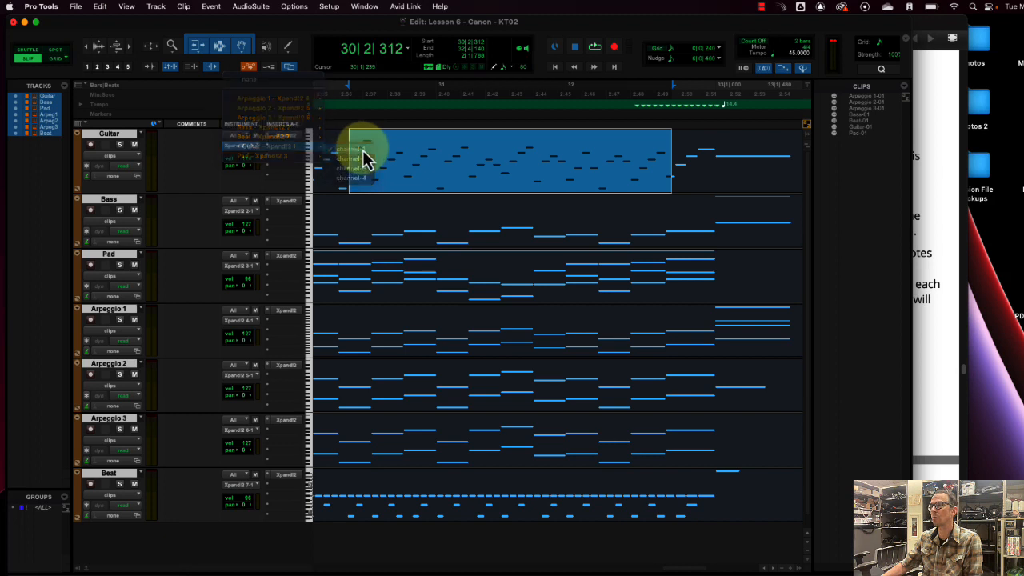
pyautogui.click(237, 214)
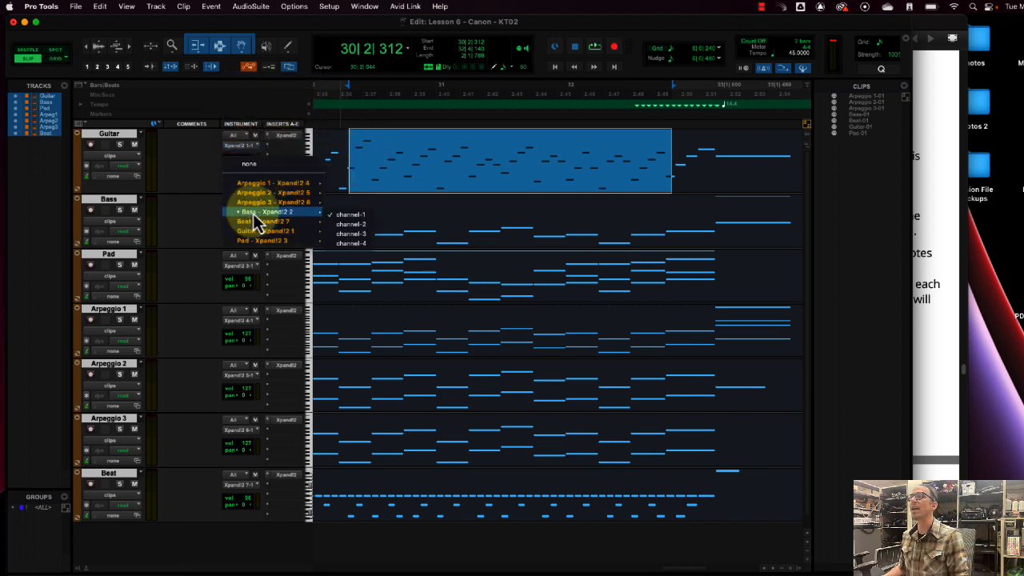
pyautogui.click(359, 216)
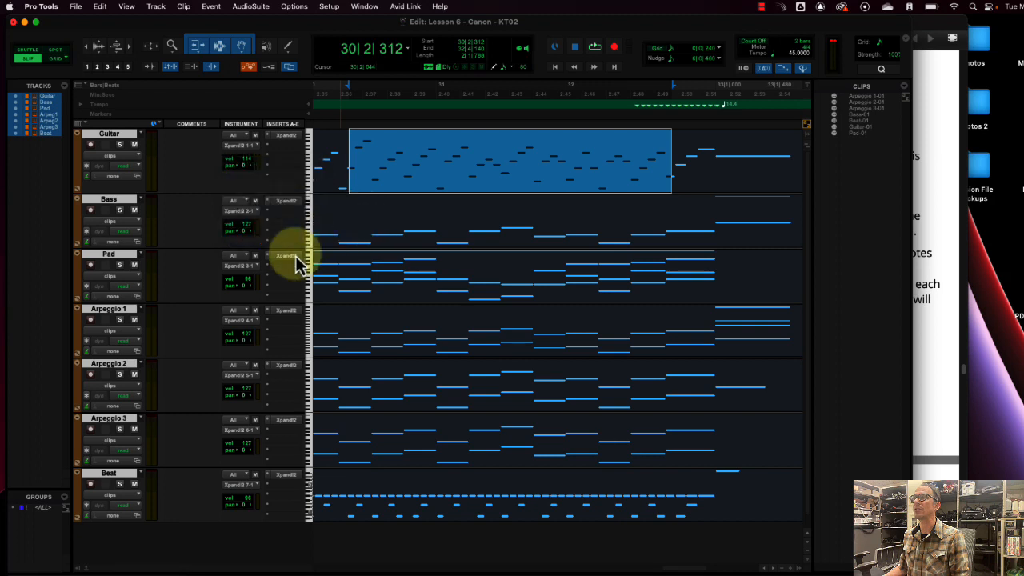
pyautogui.click(244, 276)
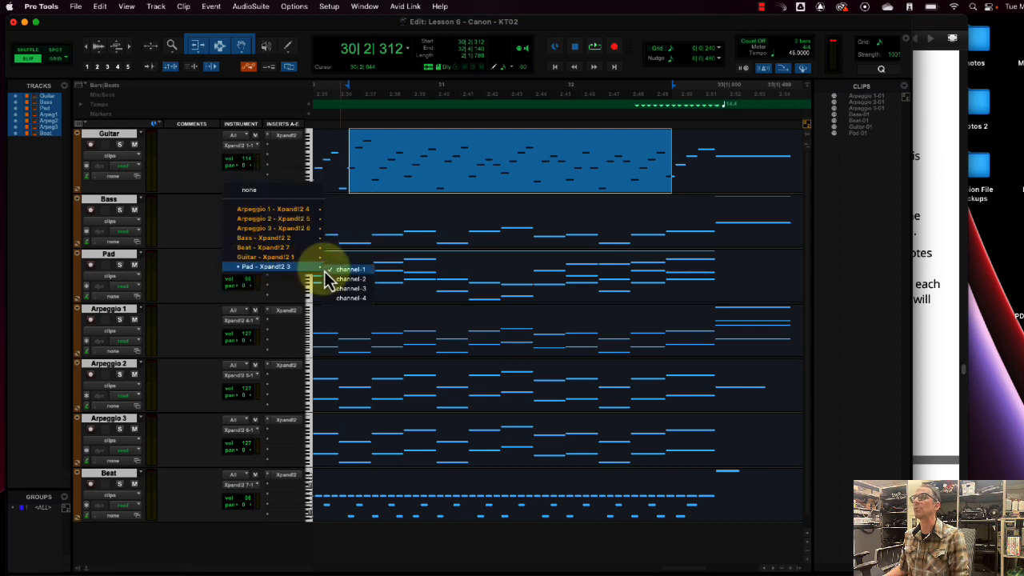
pyautogui.click(356, 269)
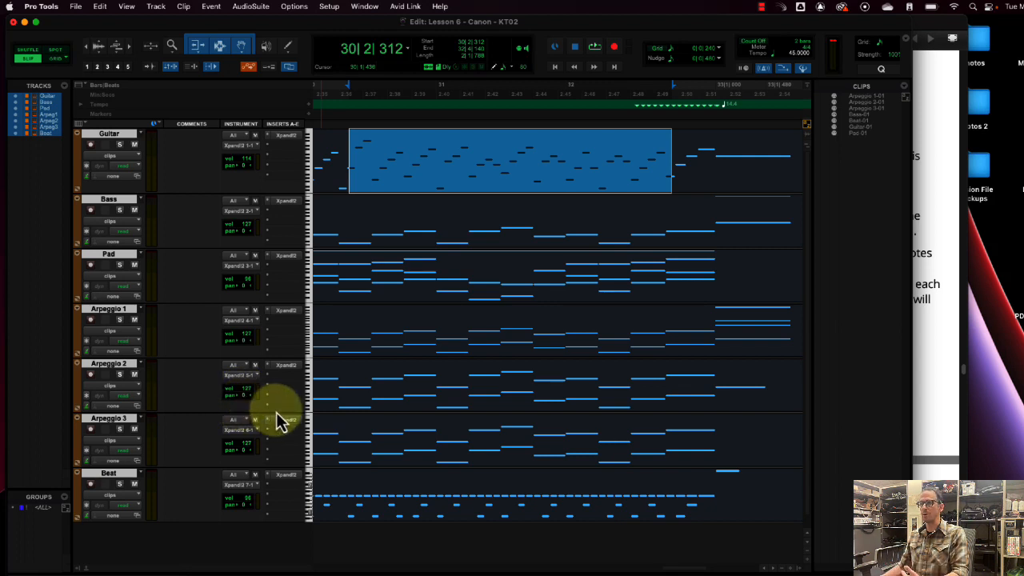
# Step: Play the session from bar 30, beat 2 to compare each track's meters with its MIDI notes
pyautogui.click(362, 210)
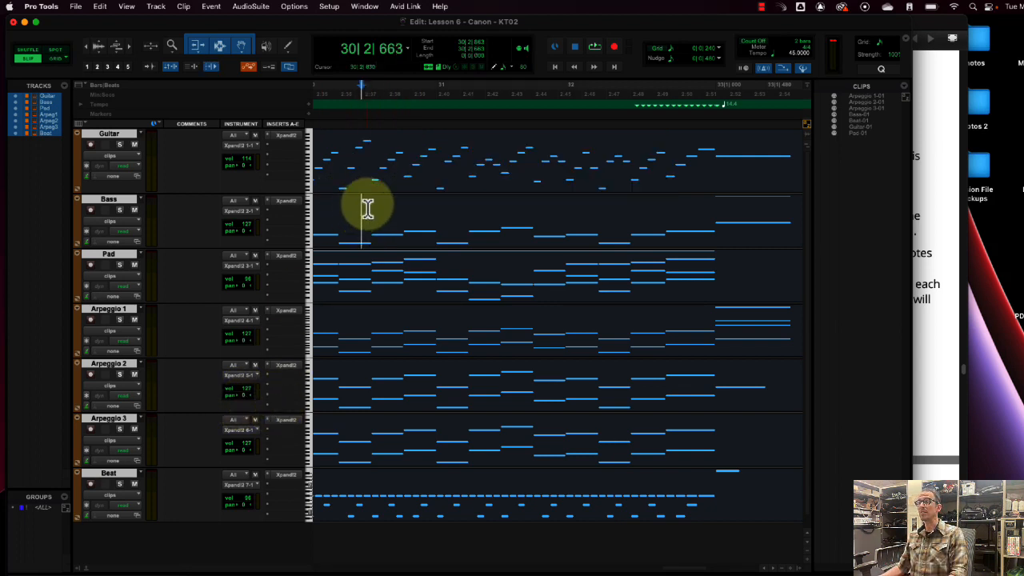
pyautogui.press('space')
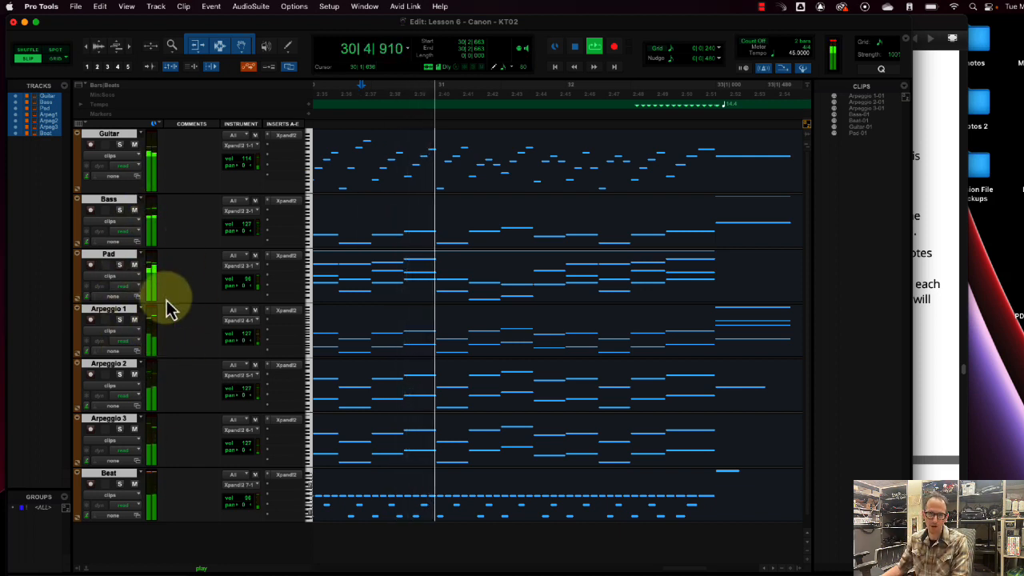
pyautogui.press('space')
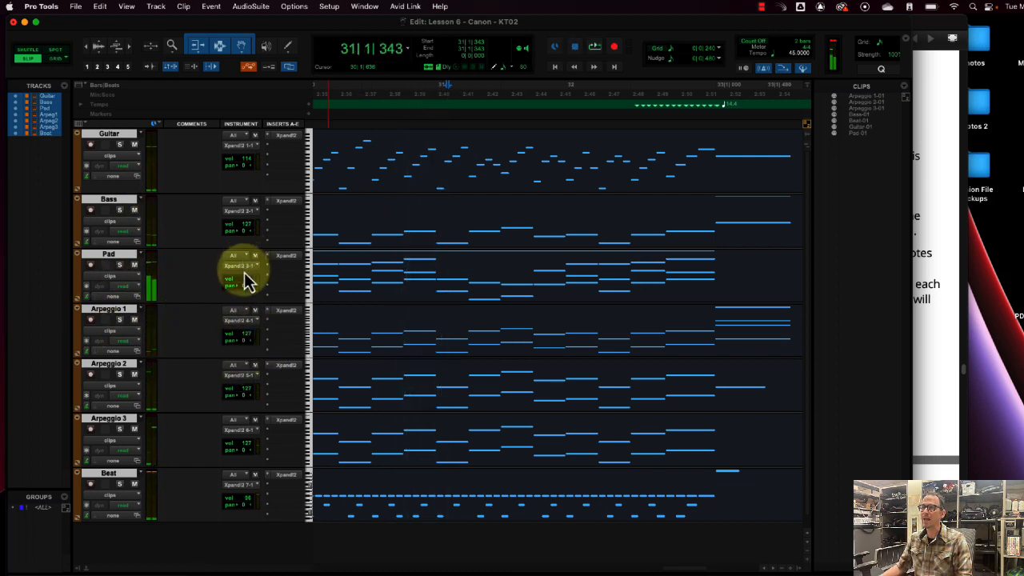
# Step: Examine the Pad track's MIDI output choices and the Bass plug-in's channels without changing the routing, and play briefly from bar 31
pyautogui.click(248, 269)
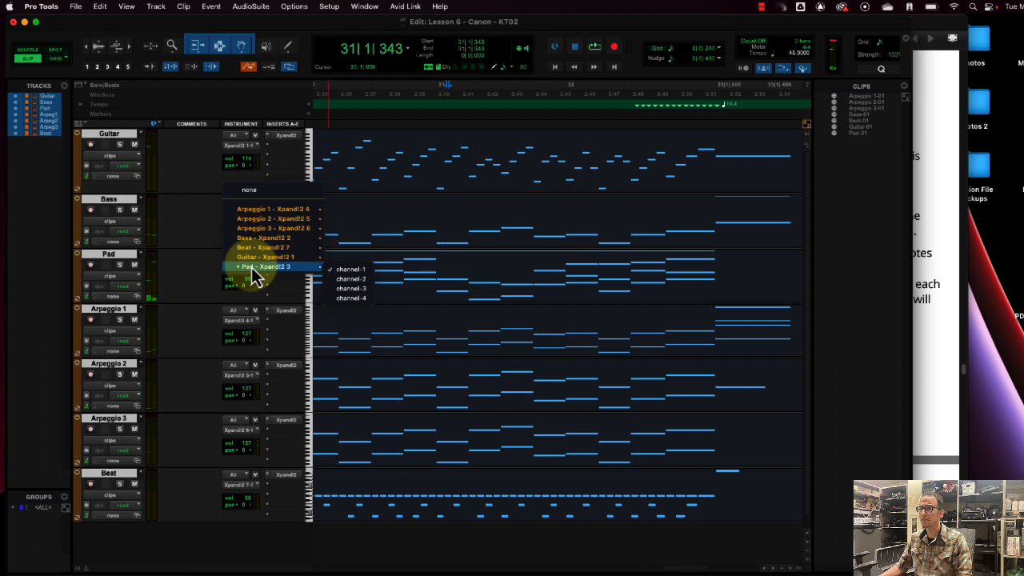
pyautogui.moveTo(258, 237)
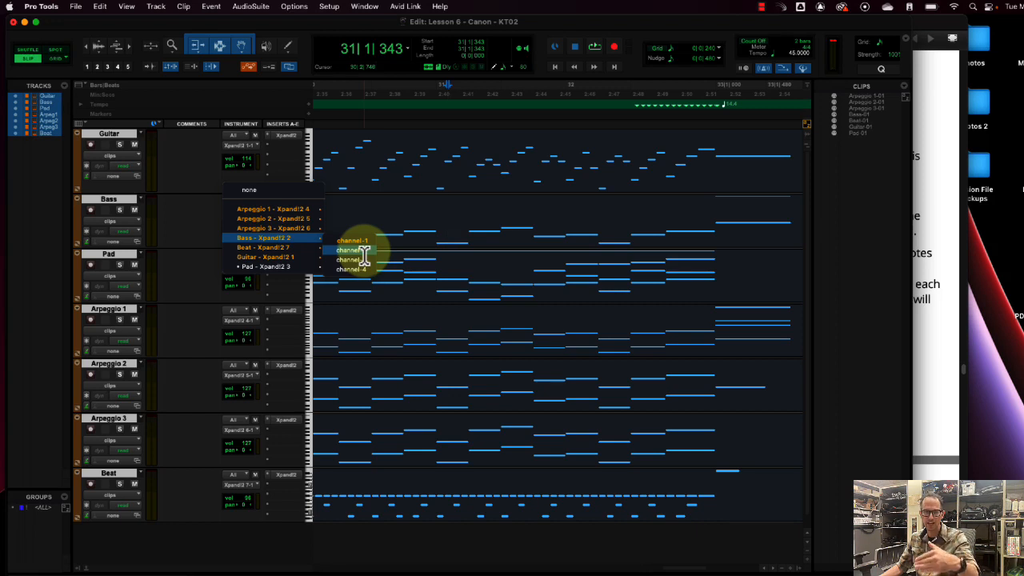
pyautogui.click(839, 357)
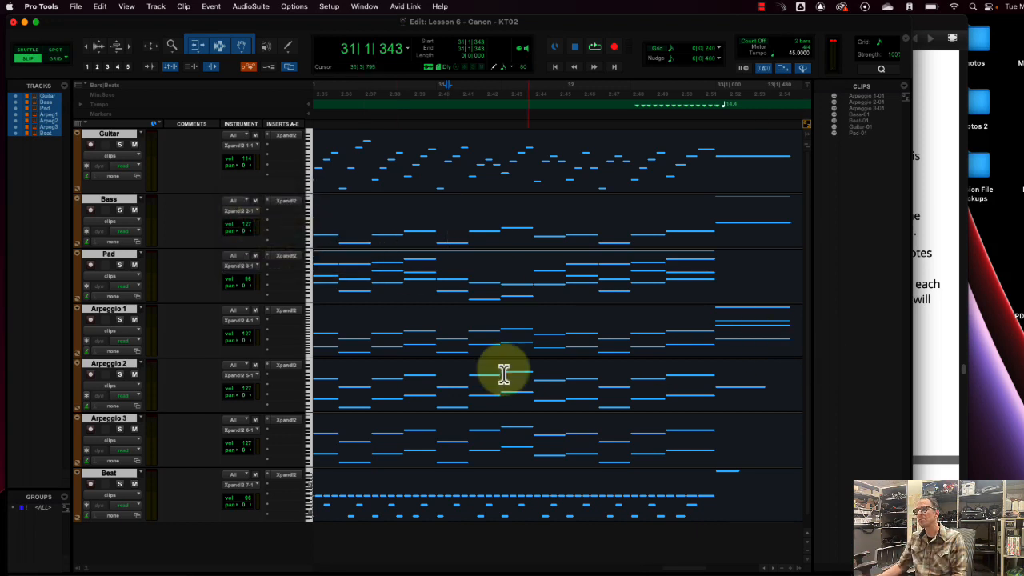
pyautogui.press('space')
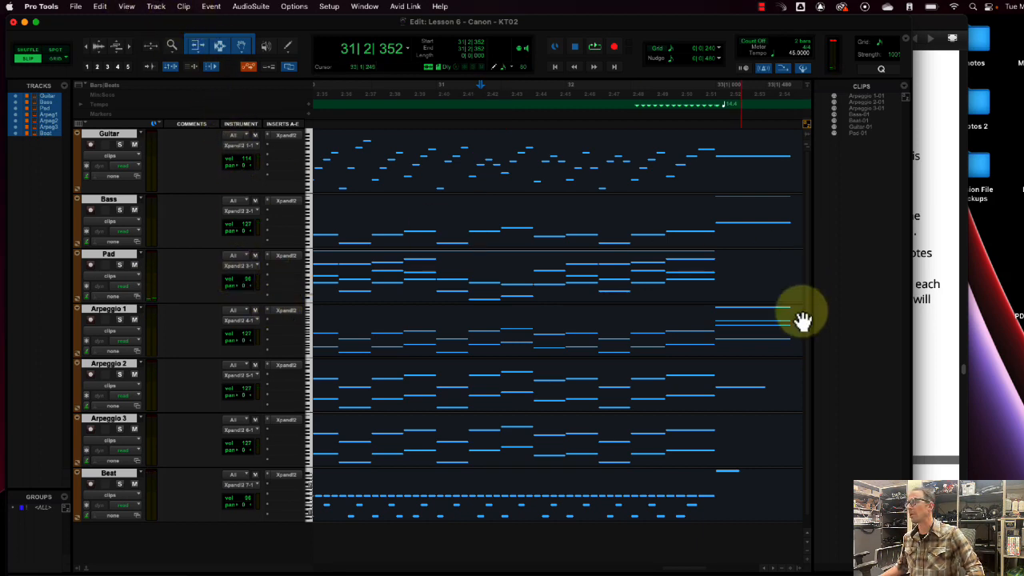
# Step: Switch to Adobe Digital Editions, read the Part 3: Adding More Parts instructions of Exercise 6, and return to Pro Tools
pyautogui.click(946, 392)
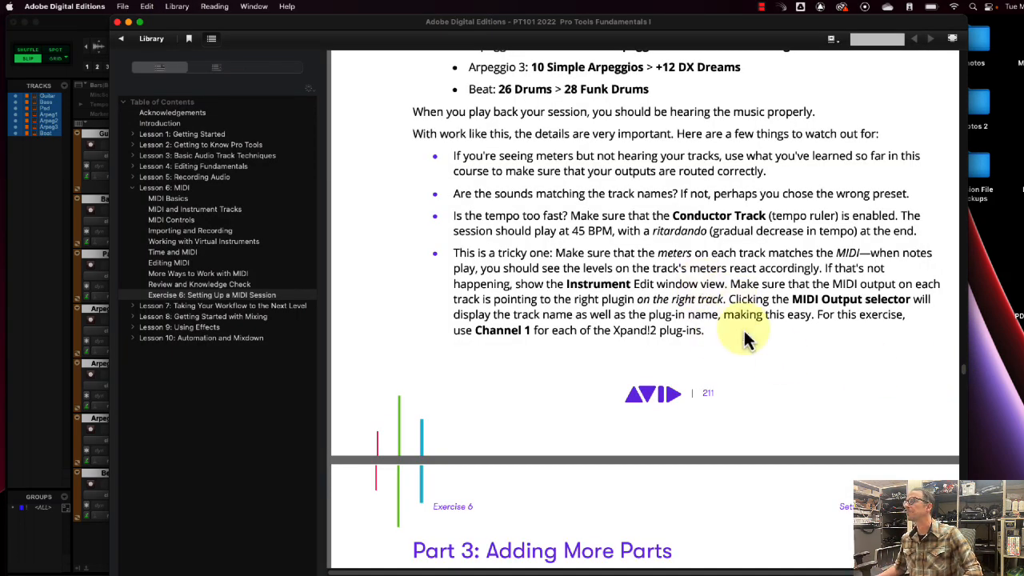
pyautogui.scroll(-3, 751, 376)
pyautogui.scroll(-14, 752, 391)
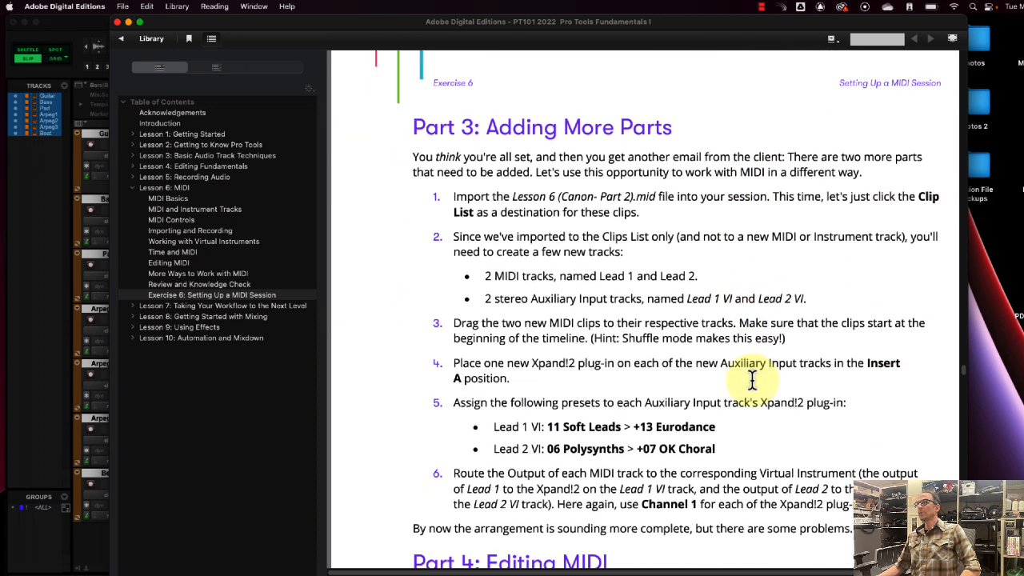
pyautogui.scroll(4, 797, 414)
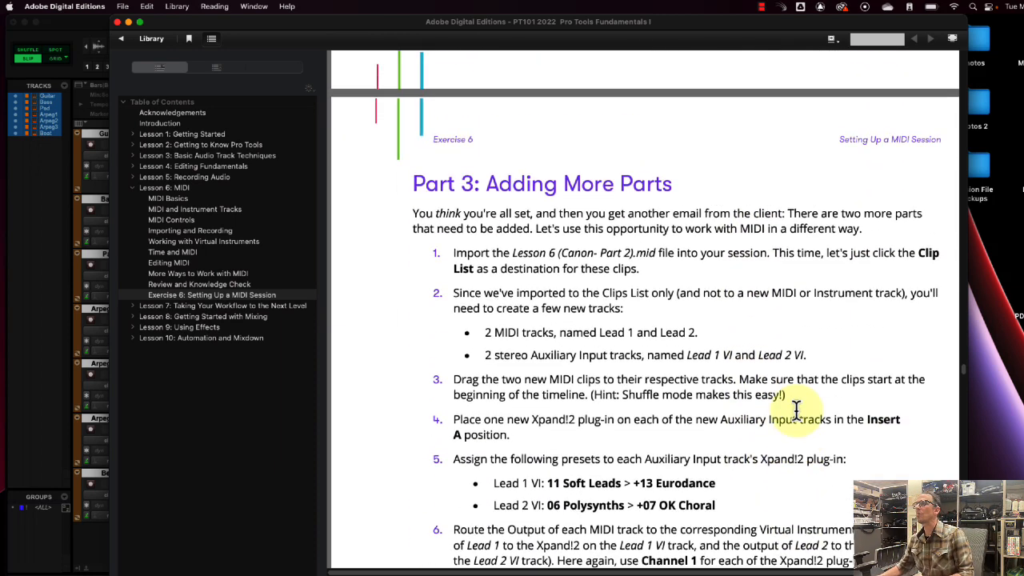
pyautogui.scroll(-4, 797, 416)
pyautogui.scroll(1, 596, 280)
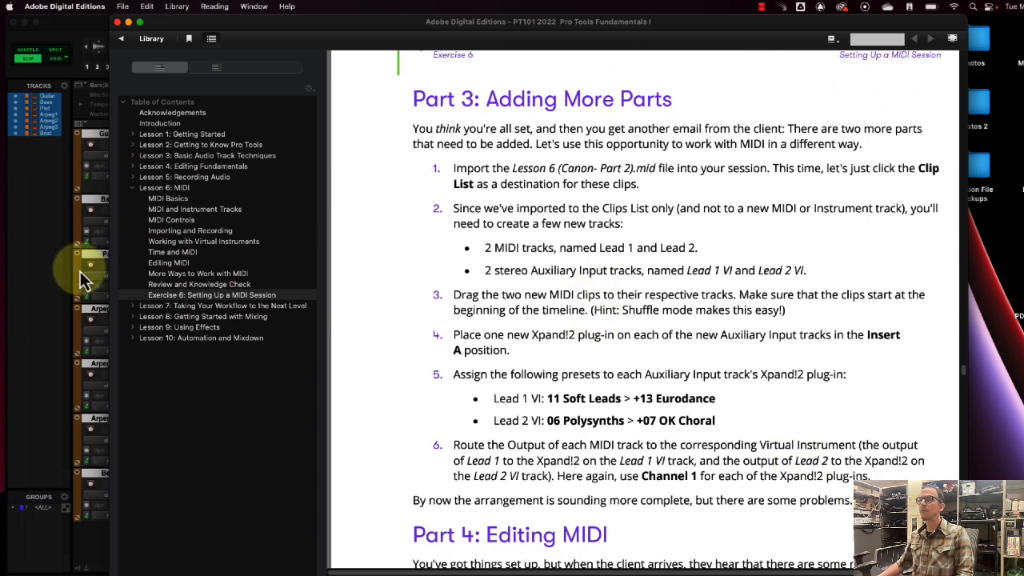
pyautogui.click(40, 332)
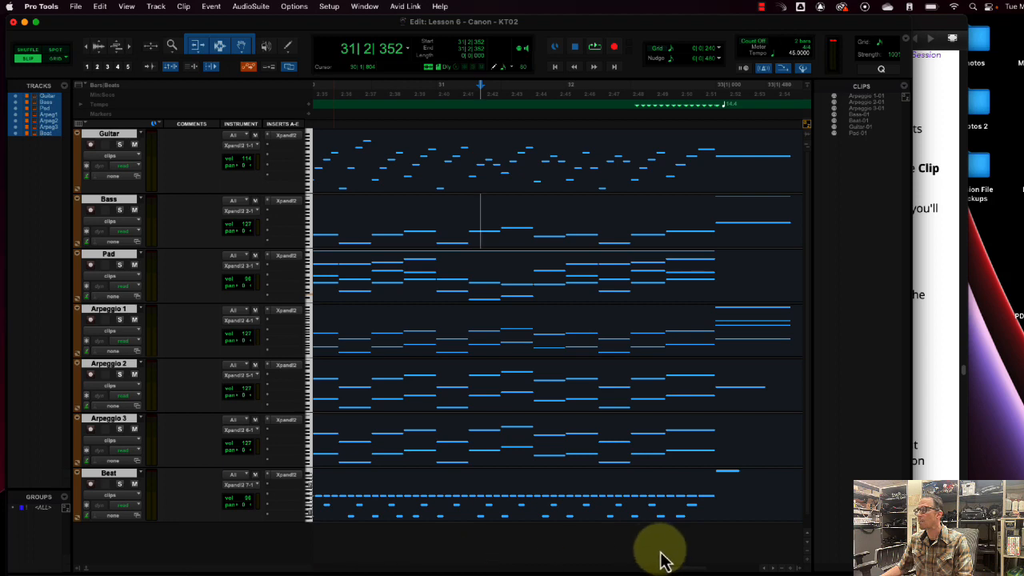
# Step: Create one new mono Instrument Track in ticks, named "piano self"
pyautogui.moveTo(674, 565); pyautogui.dragTo(235, 565)
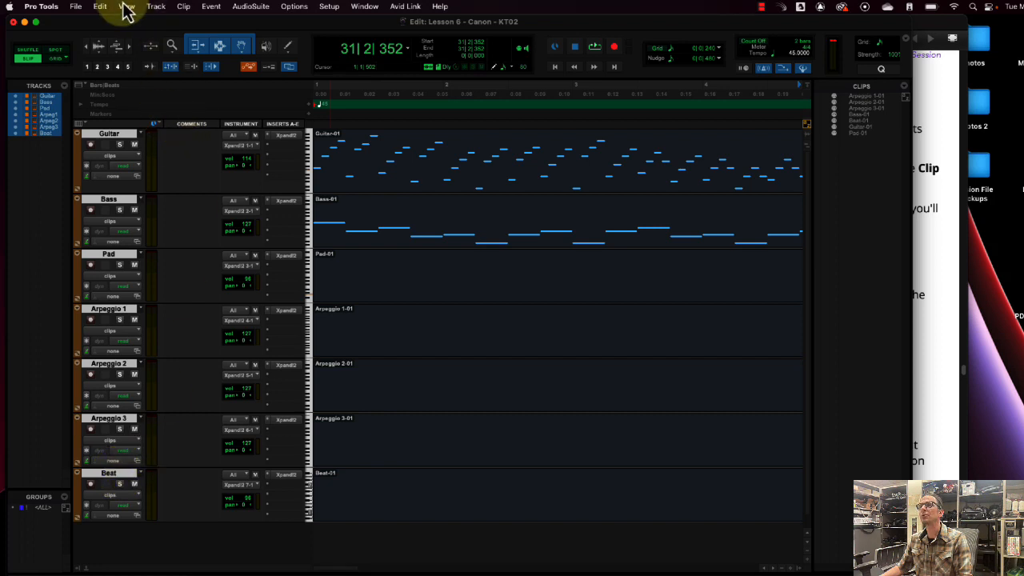
pyautogui.click(157, 6)
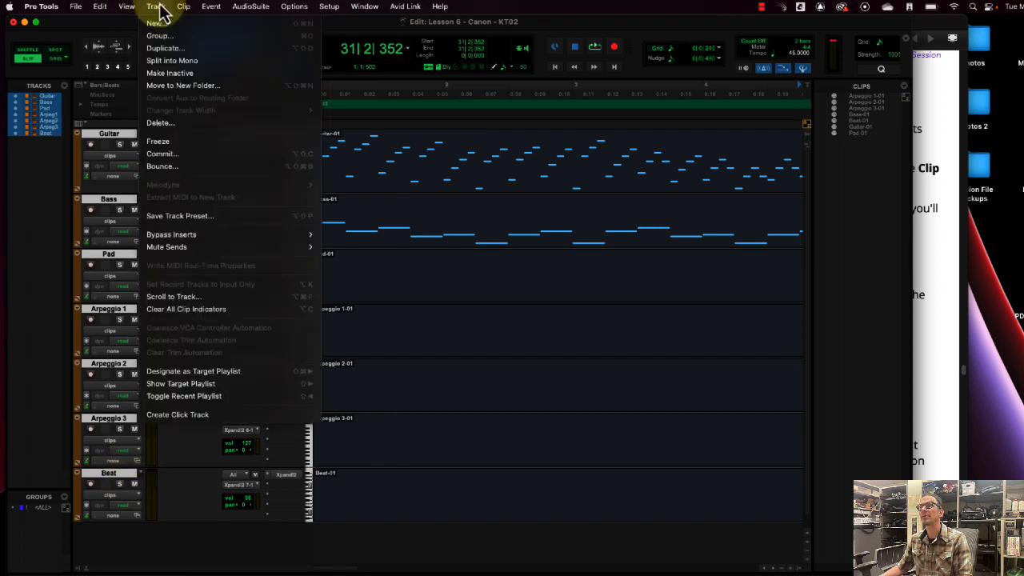
pyautogui.click(160, 25)
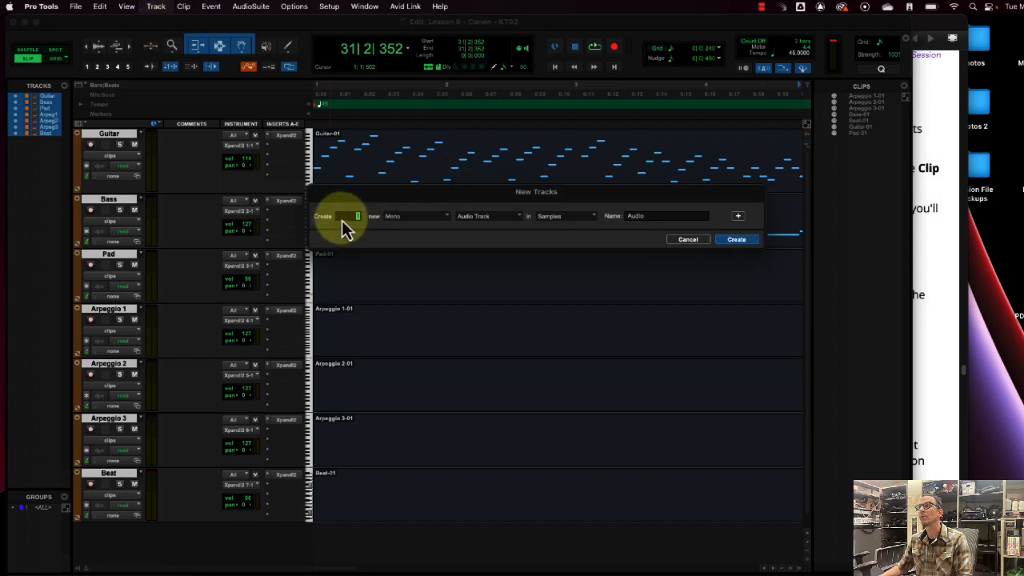
pyautogui.click(483, 222)
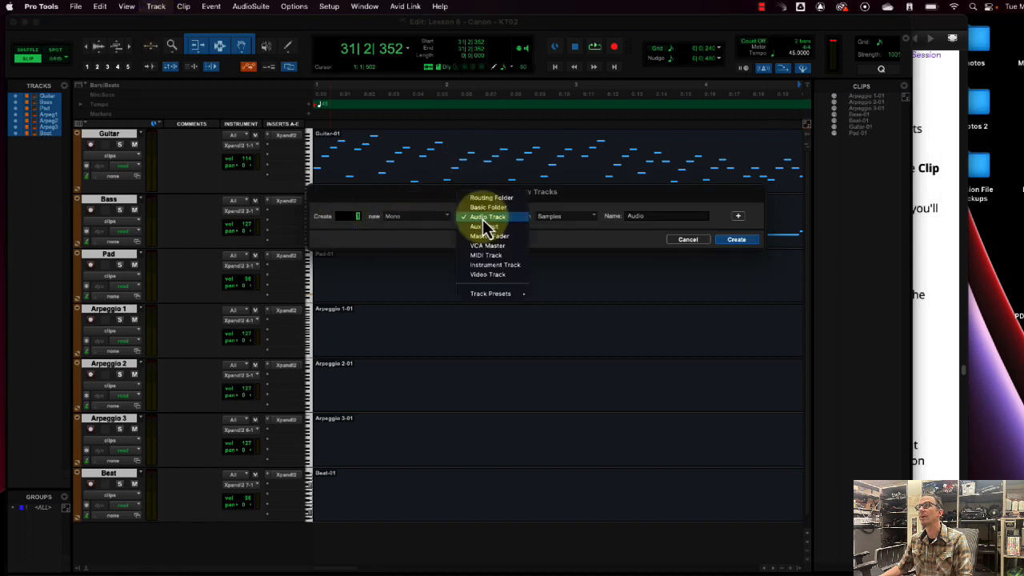
pyautogui.click(494, 265)
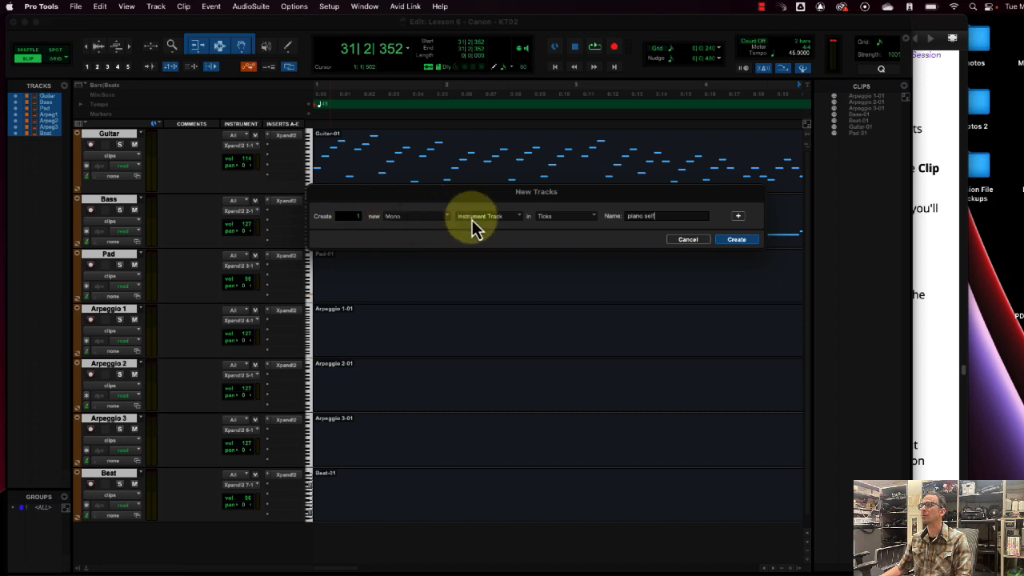
pyautogui.click(737, 240)
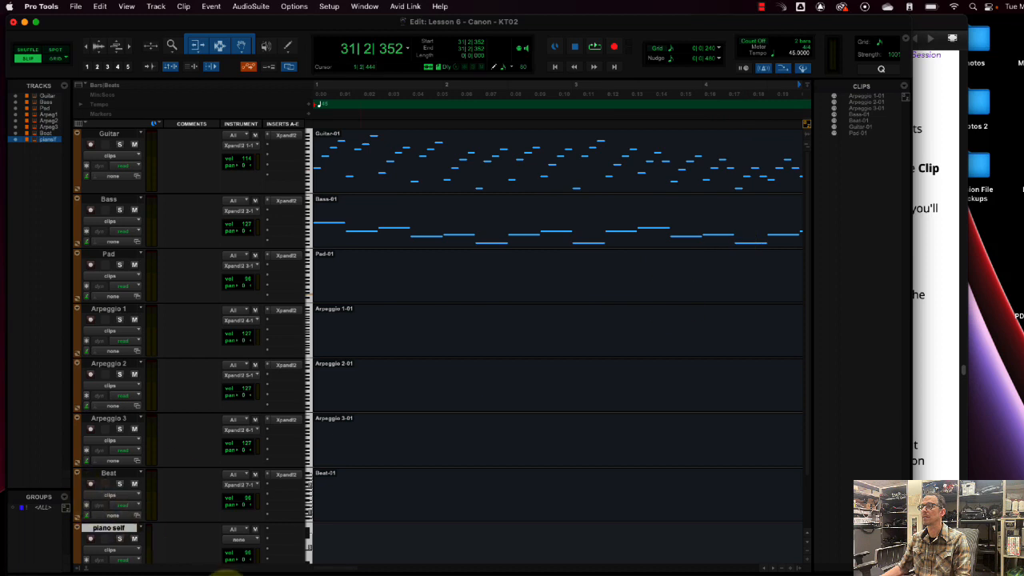
# Step: Insert the Xpand!2 instrument plug-in on the first insert of the piano self track
pyautogui.scroll(-2, 307, 532)
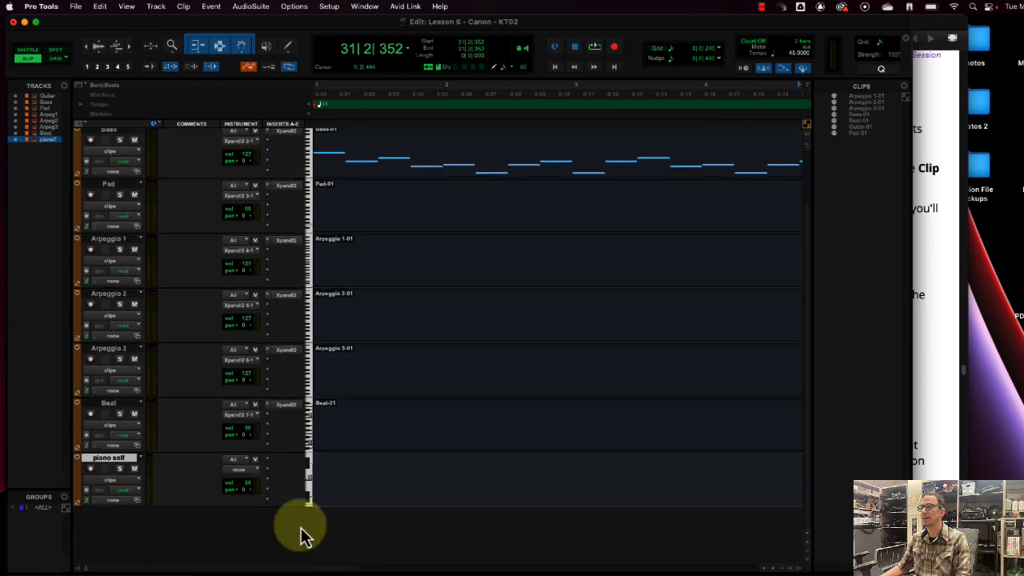
pyautogui.click(287, 469)
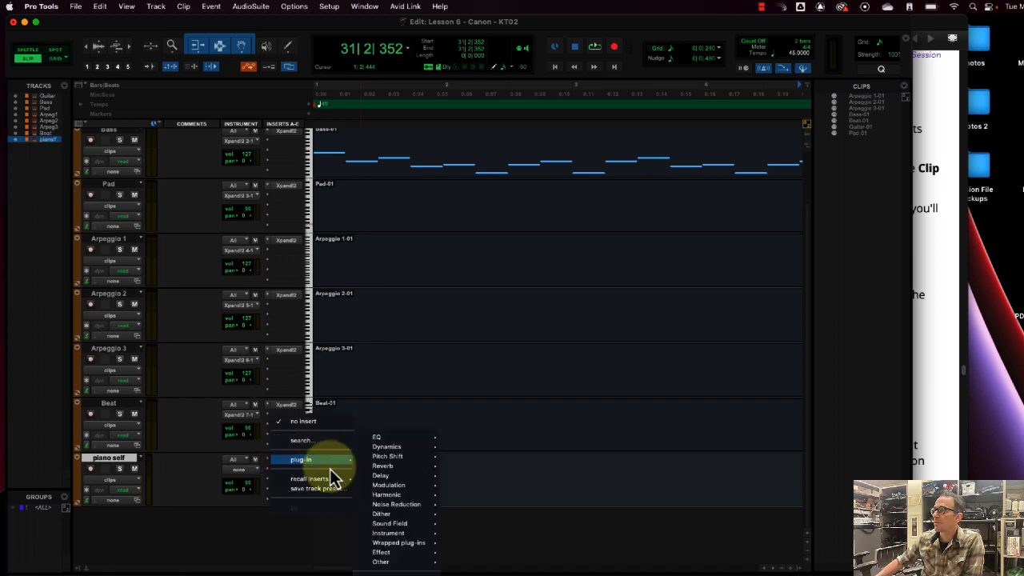
pyautogui.moveTo(414, 544)
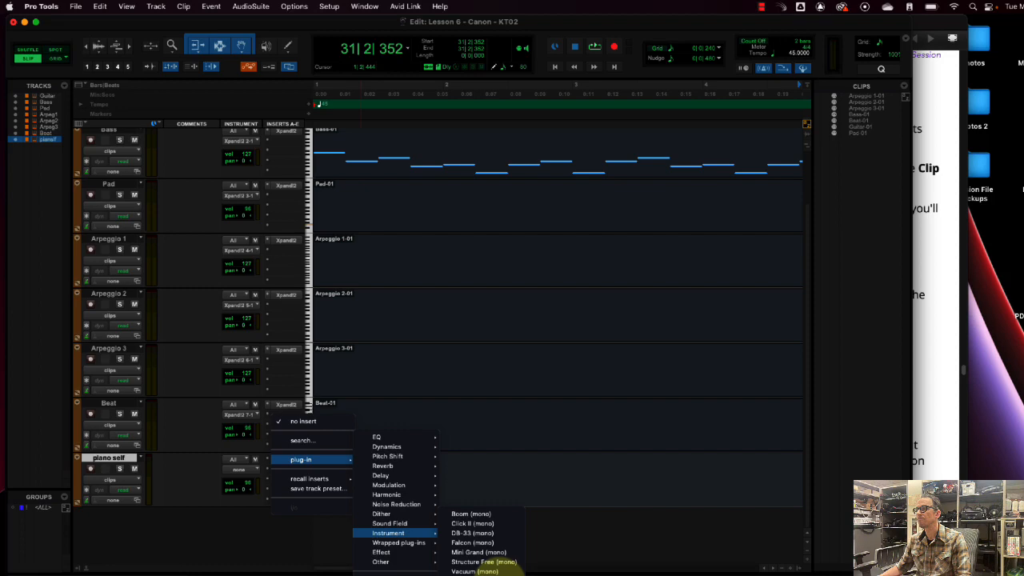
pyautogui.click(500, 570)
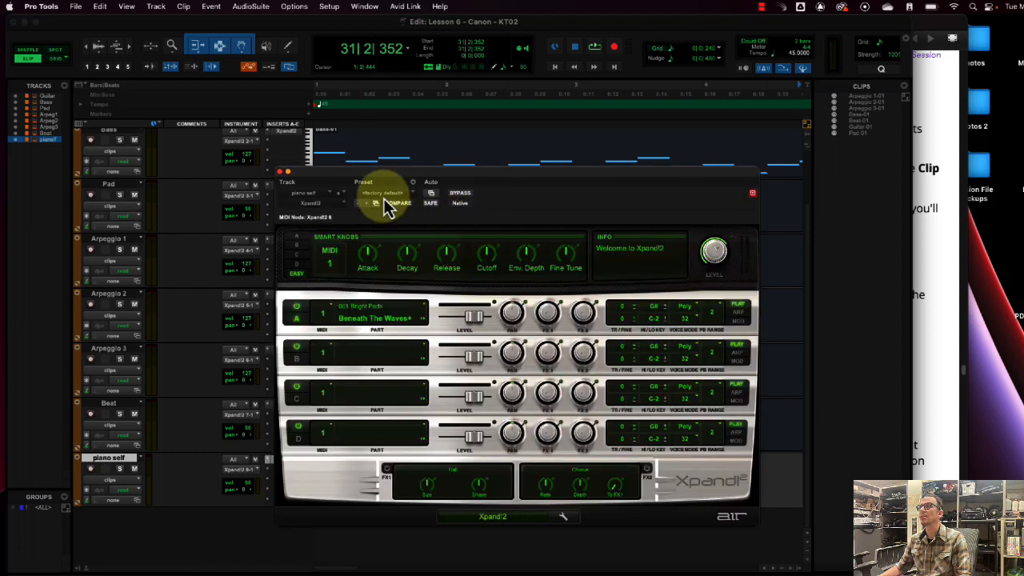
# Step: Load the "+21 Sad Organ" preset from the Organs category into Xpand!2
pyautogui.click(386, 194)
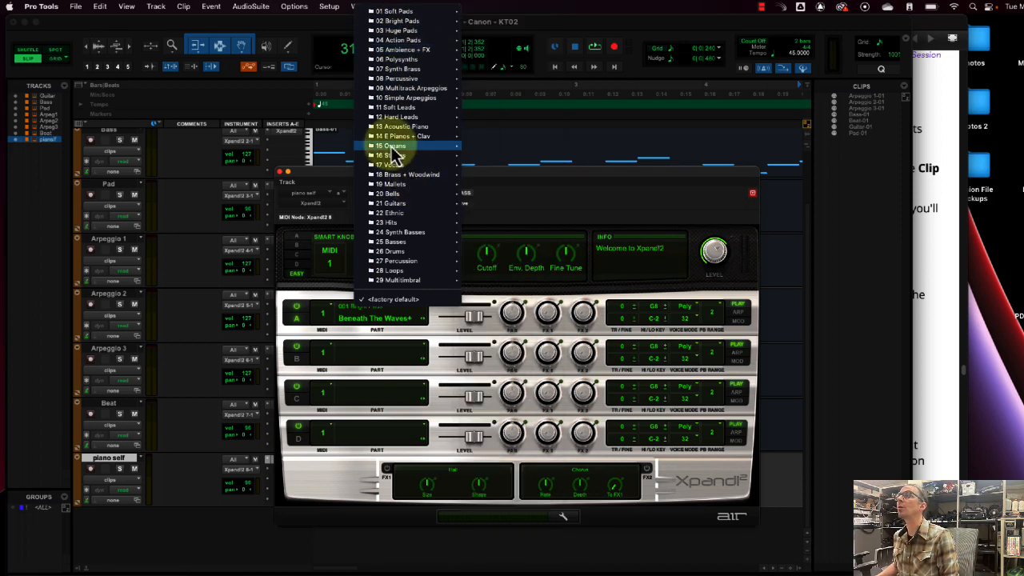
pyautogui.moveTo(392, 148)
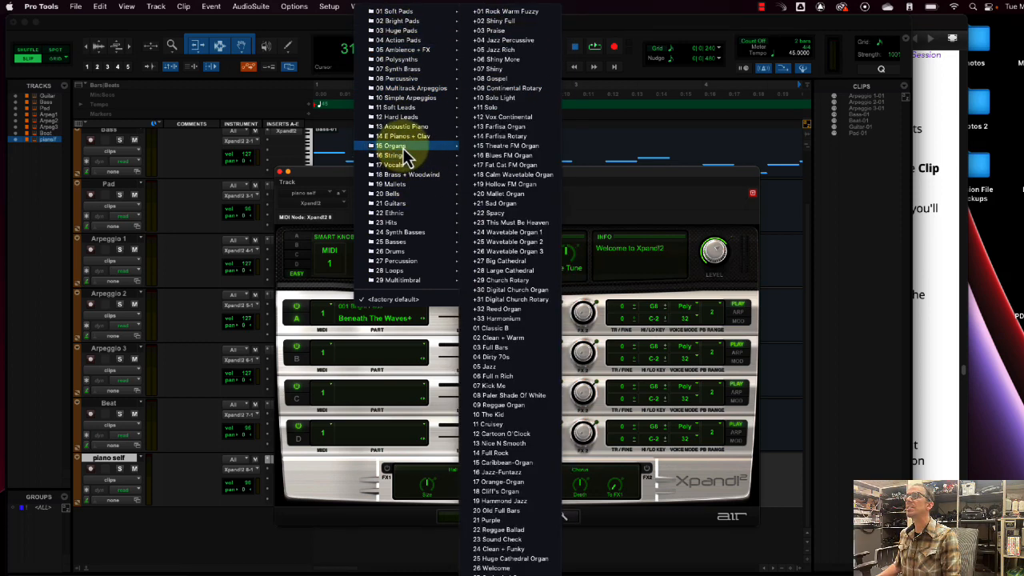
pyautogui.click(538, 215)
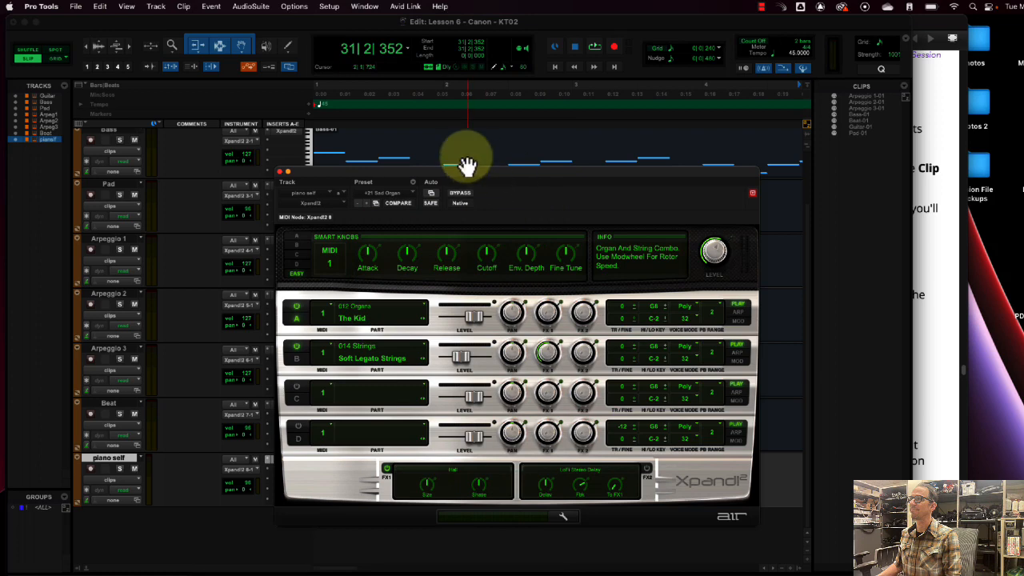
# Step: Close the Xpand!2 plug-in window and return the edit cursor to the session start at 1|1|000
pyautogui.moveTo(469, 173); pyautogui.dragTo(515, 70)
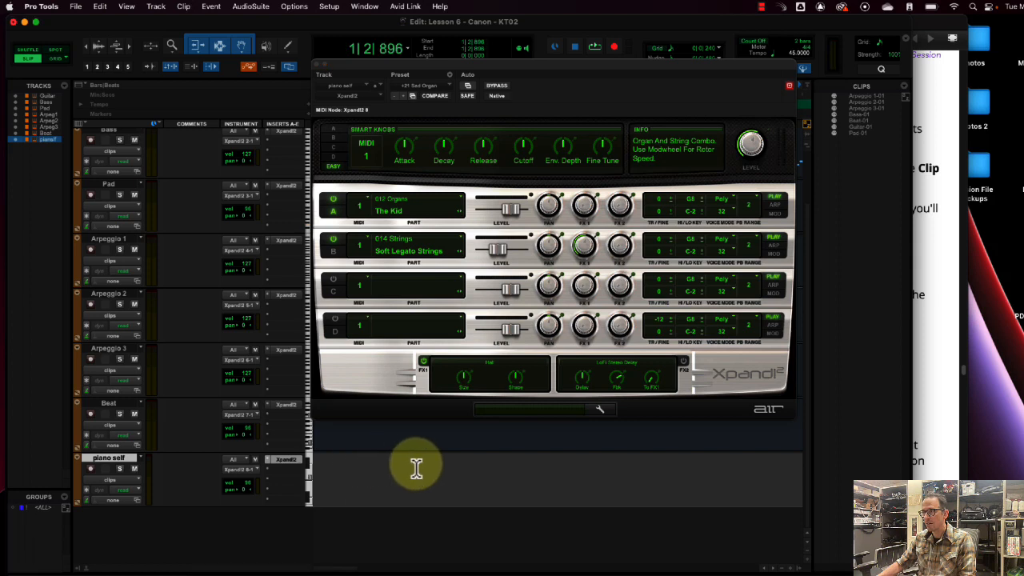
pyautogui.click(341, 474)
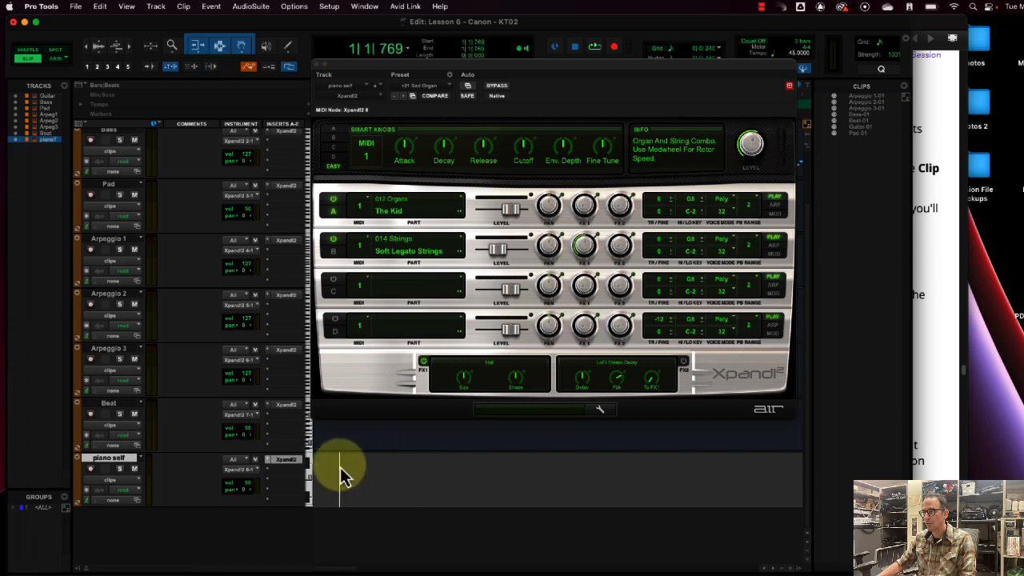
pyautogui.click(403, 469)
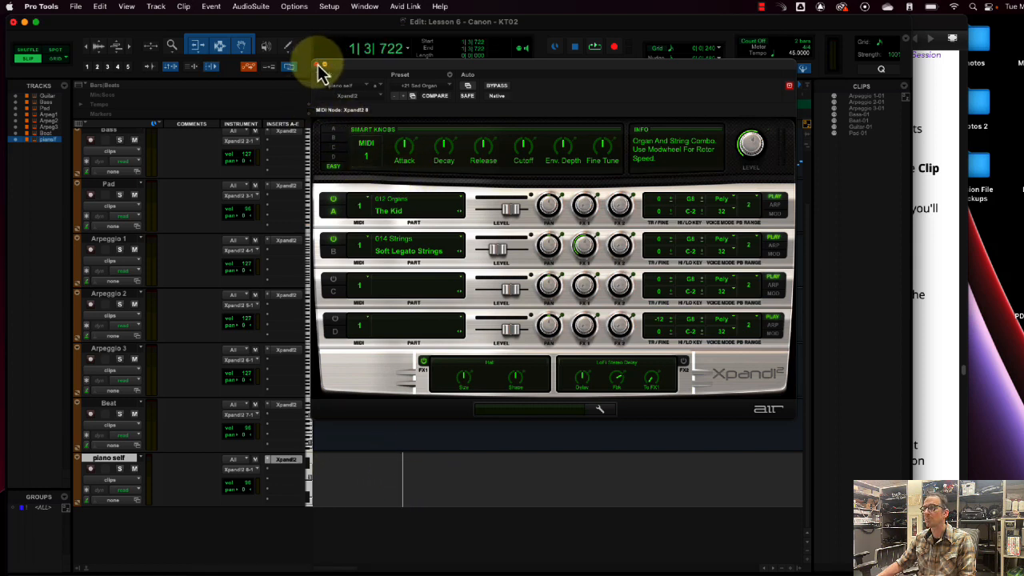
pyautogui.click(318, 66)
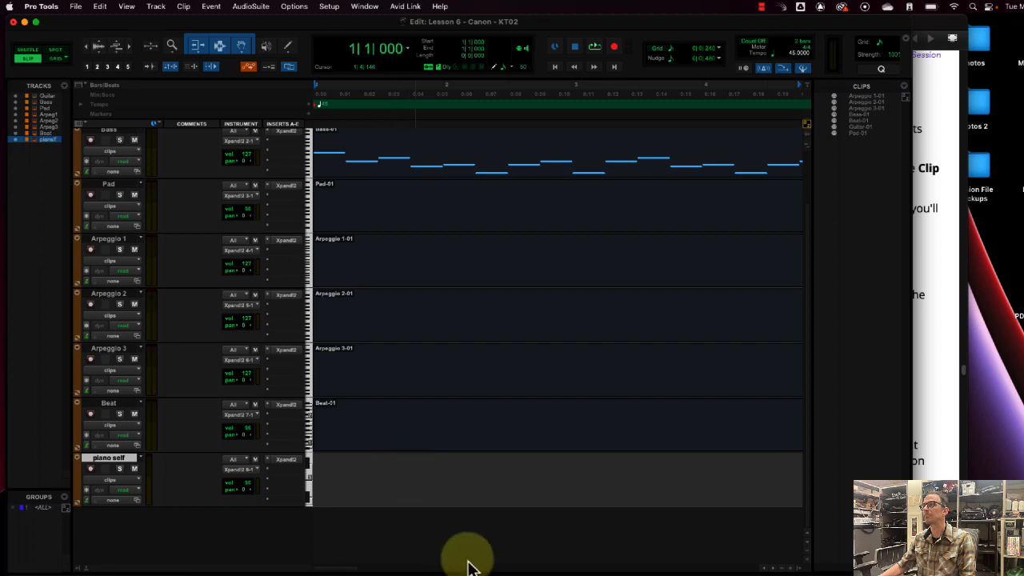
# Step: Open the on-screen MIDI Keyboard
pyautogui.click(364, 7)
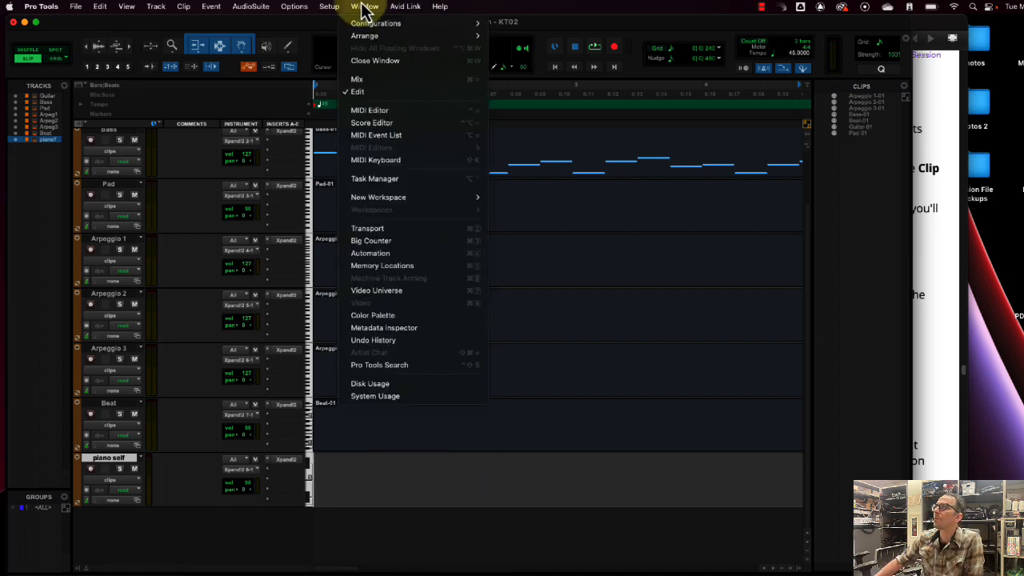
pyautogui.click(408, 164)
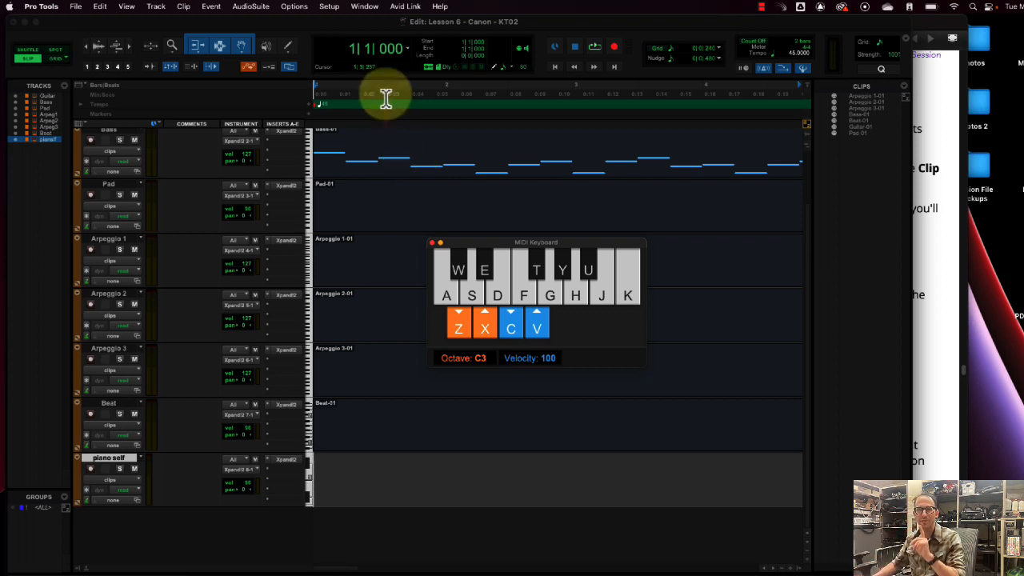
pyautogui.click(762, 10)
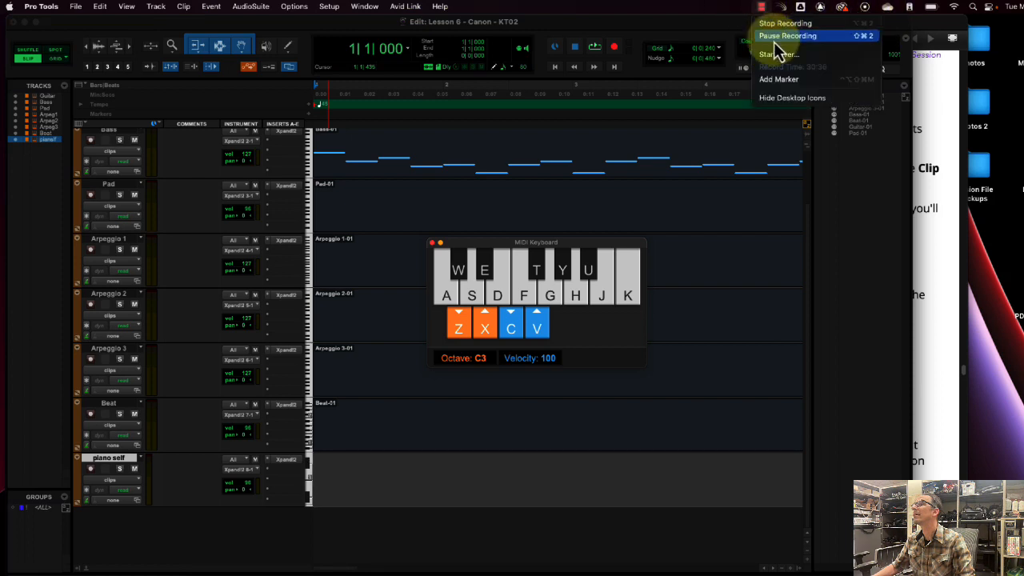
pyautogui.click(774, 37)
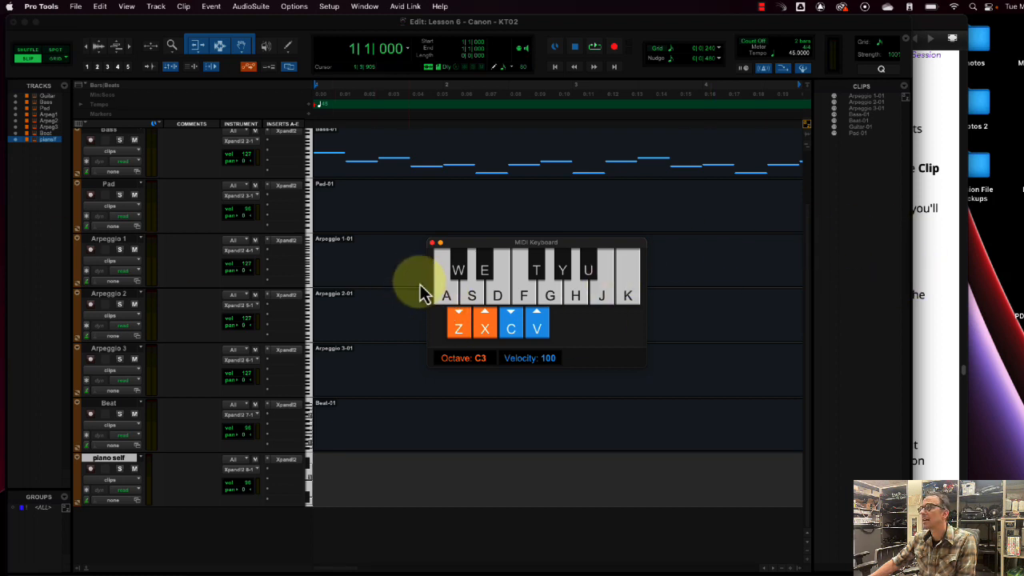
# Step: Try notes on the on-screen MIDI Keyboard before and after raising its octave to C4
pyautogui.click(444, 284)
pyautogui.click(499, 297)
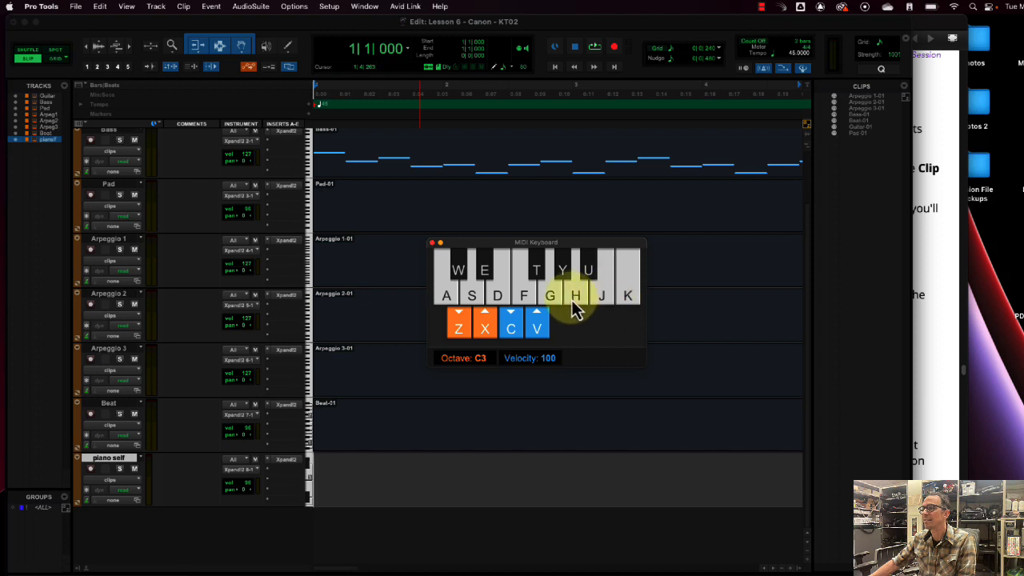
pyautogui.click(489, 323)
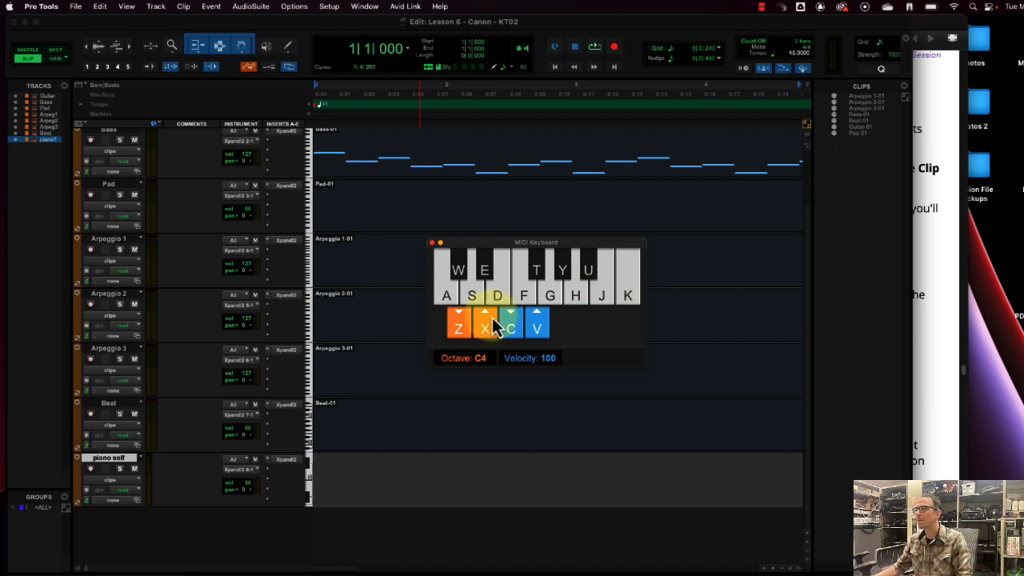
pyautogui.click(448, 294)
pyautogui.click(498, 297)
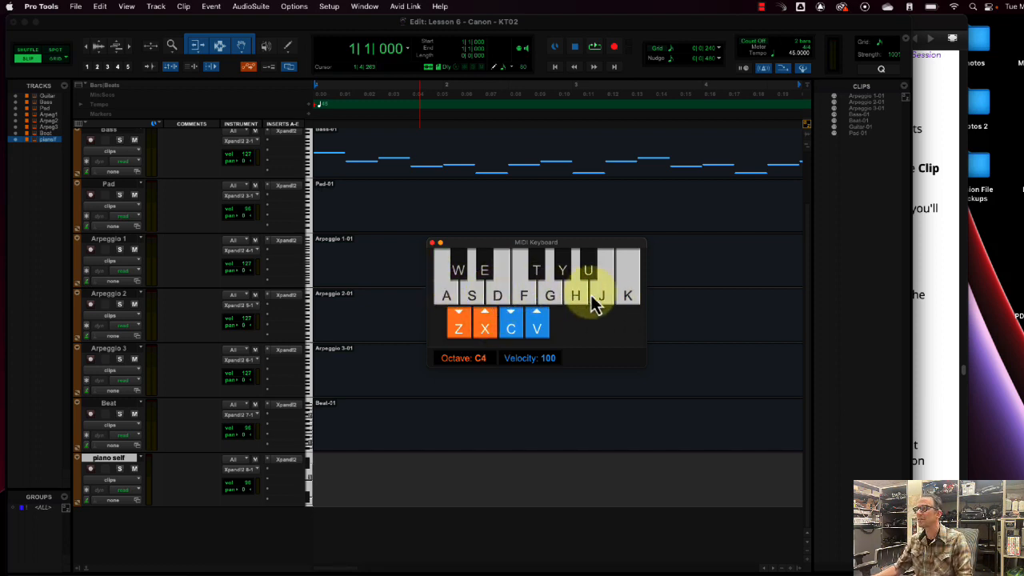
pyautogui.click(526, 294)
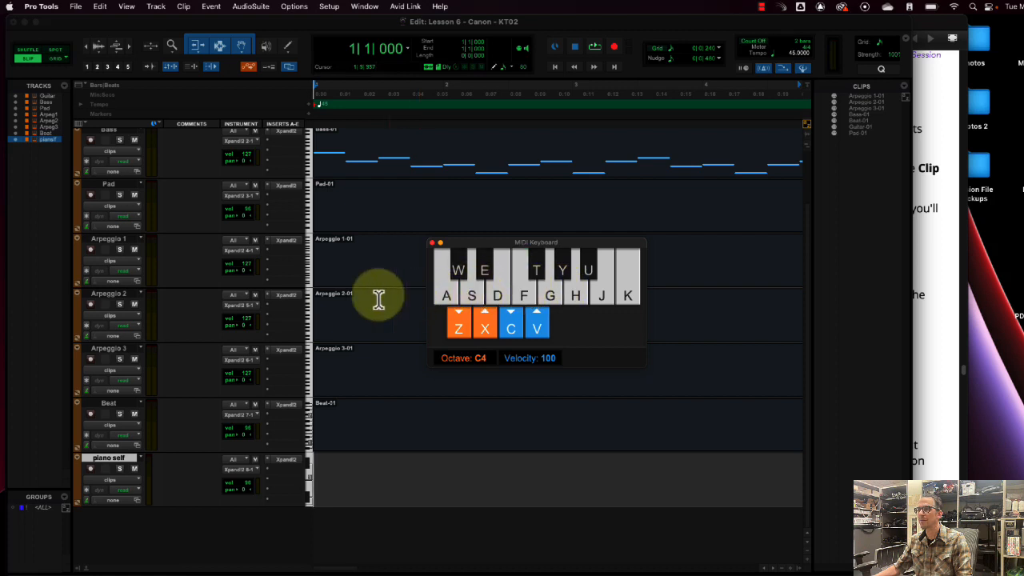
# Step: Record-enable the piano self track and play the notes C up to G on the MIDI Keyboard
pyautogui.click(90, 472)
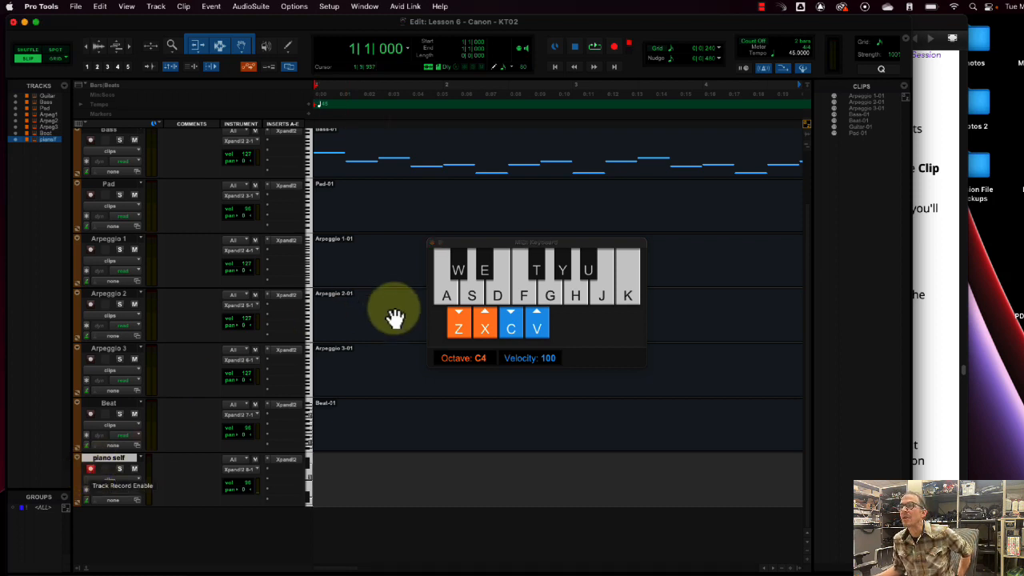
pyautogui.click(447, 300)
pyautogui.click(447, 299)
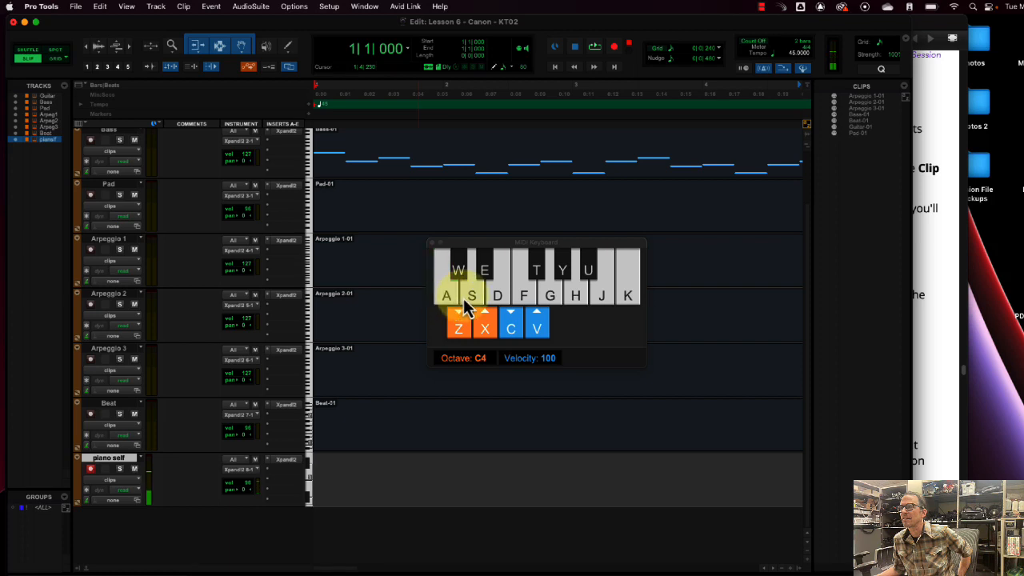
pyautogui.click(465, 294)
pyautogui.click(468, 294)
pyautogui.click(493, 297)
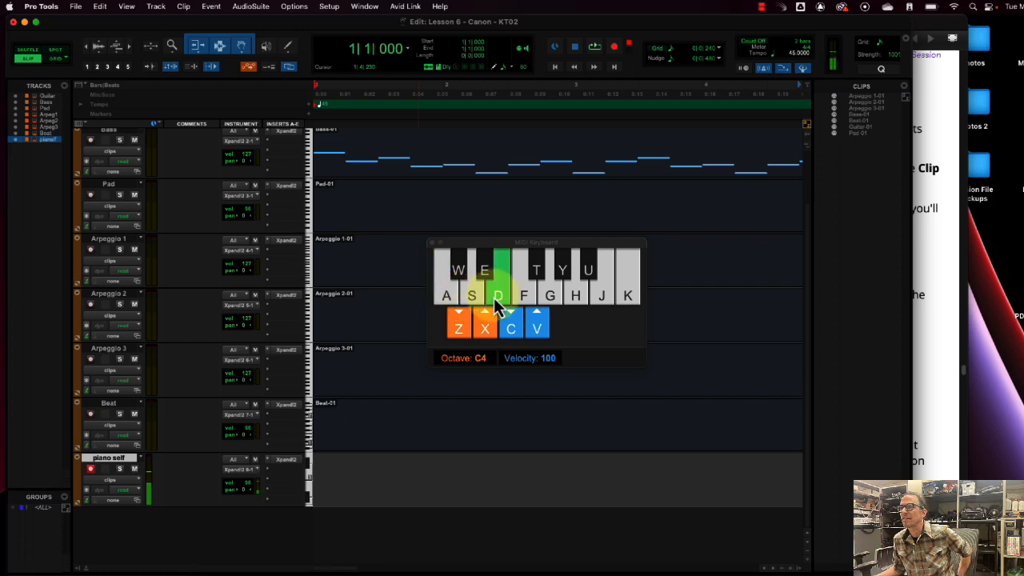
pyautogui.click(515, 298)
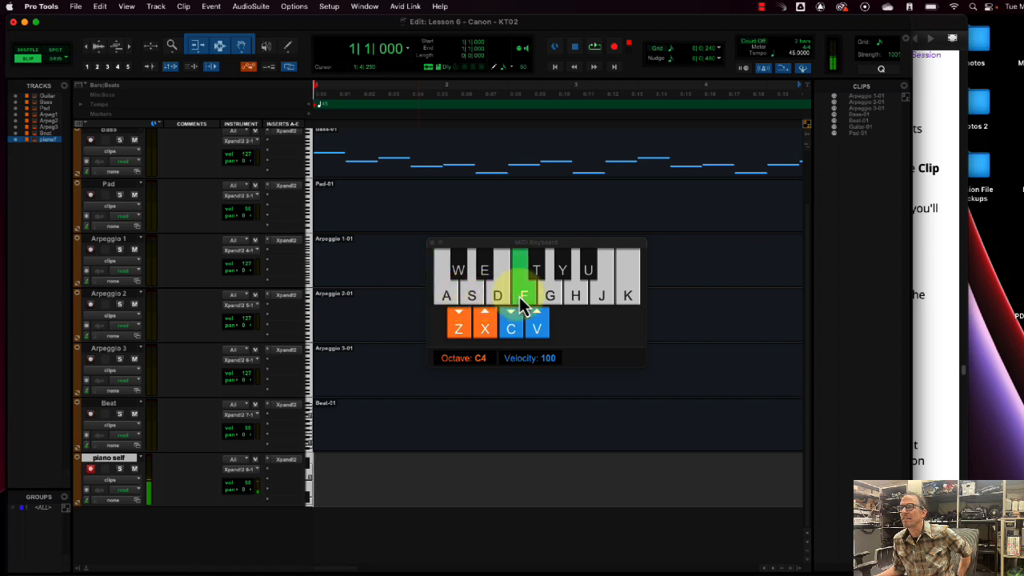
pyautogui.click(546, 302)
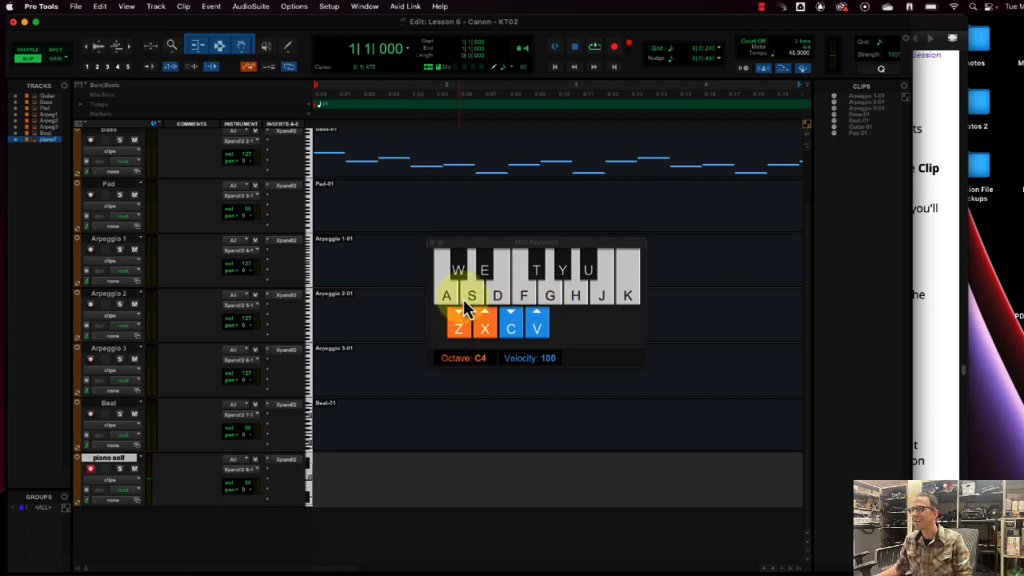
# Step: Lower the MIDI Keyboard's octave to C3 and play the notes from C up to F and back down
pyautogui.moveTo(467, 311)
pyautogui.mouseDown()
pyautogui.moveTo(576, 296)
pyautogui.moveTo(456, 304)
pyautogui.mouseUp()
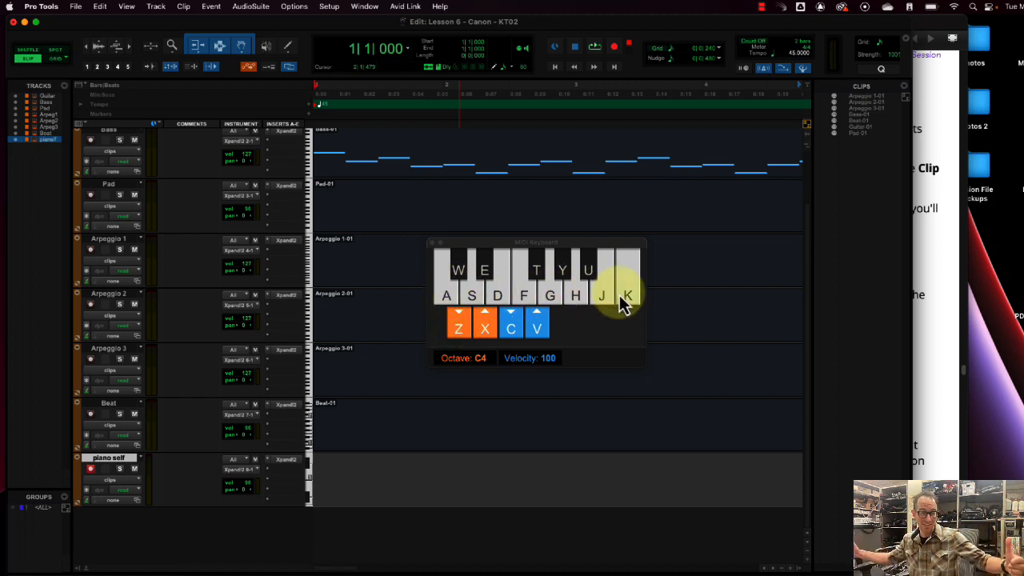
pyautogui.click(460, 329)
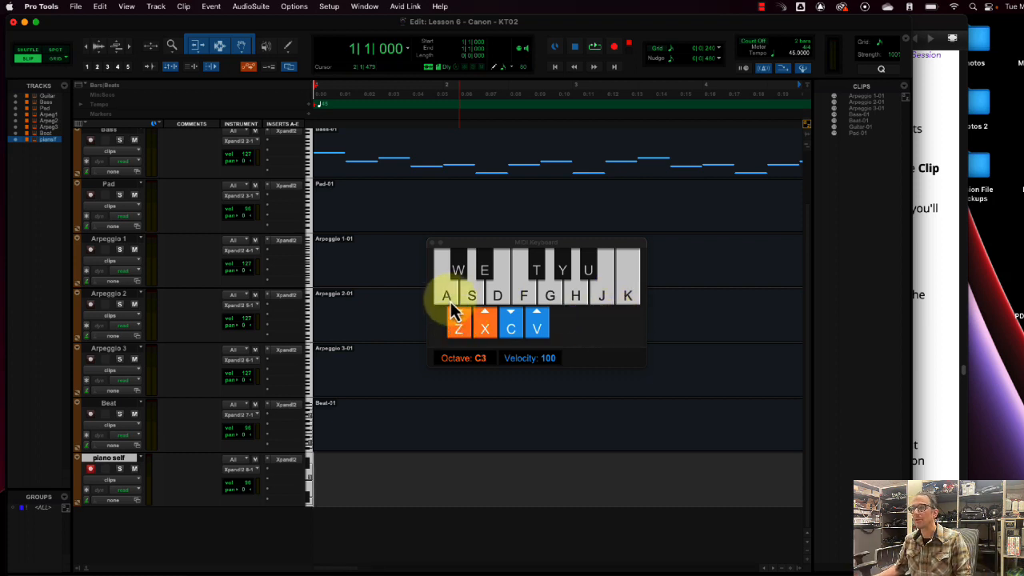
pyautogui.click(448, 303)
pyautogui.click(478, 300)
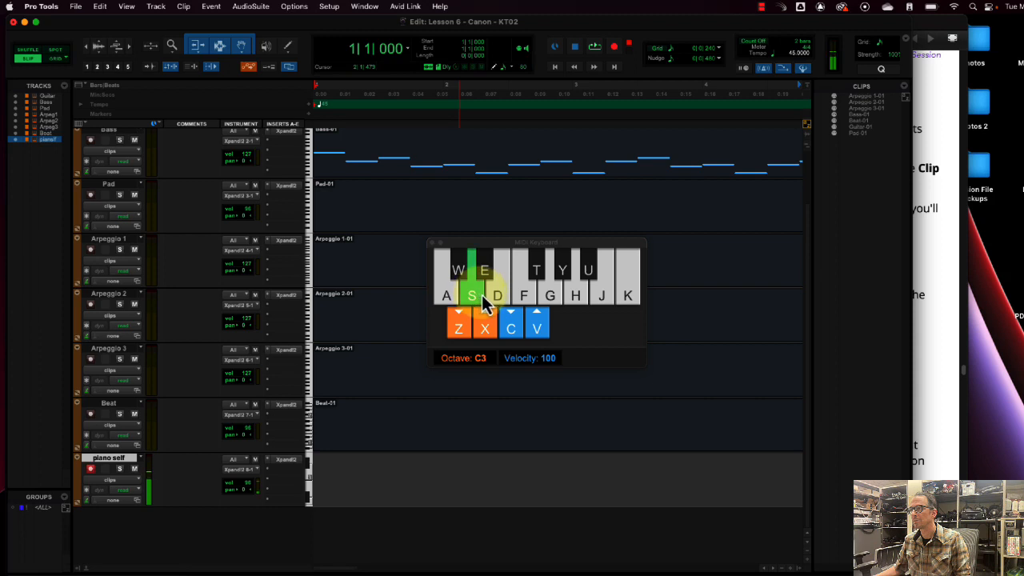
pyautogui.click(505, 301)
pyautogui.click(528, 304)
pyautogui.click(500, 302)
pyautogui.click(471, 302)
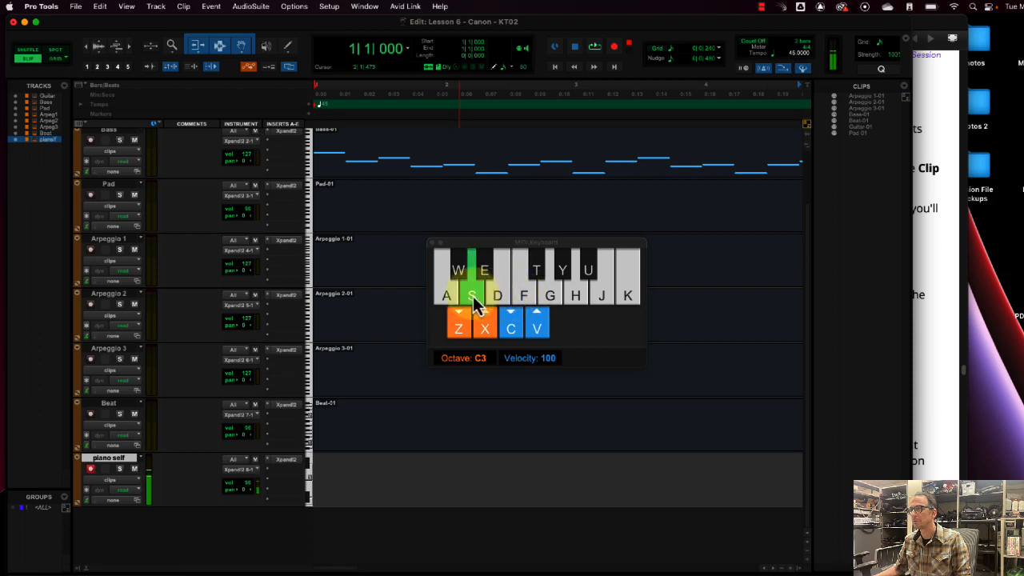
pyautogui.click(449, 304)
pyautogui.click(460, 330)
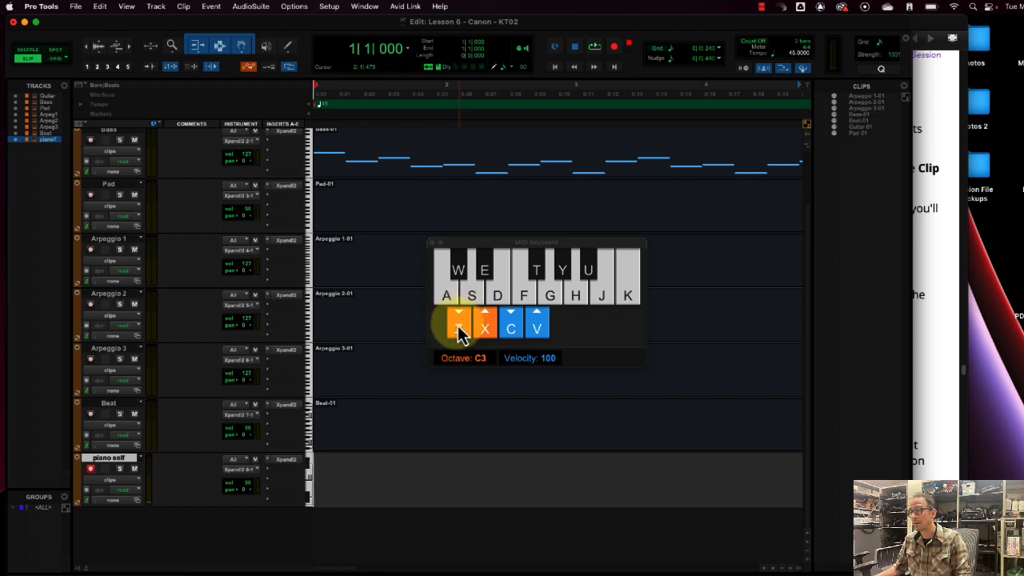
# Step: Lower the MIDI Keyboard's octave to C2 and play the notes from C up to G and back down to C
pyautogui.click(460, 332)
pyautogui.click(450, 297)
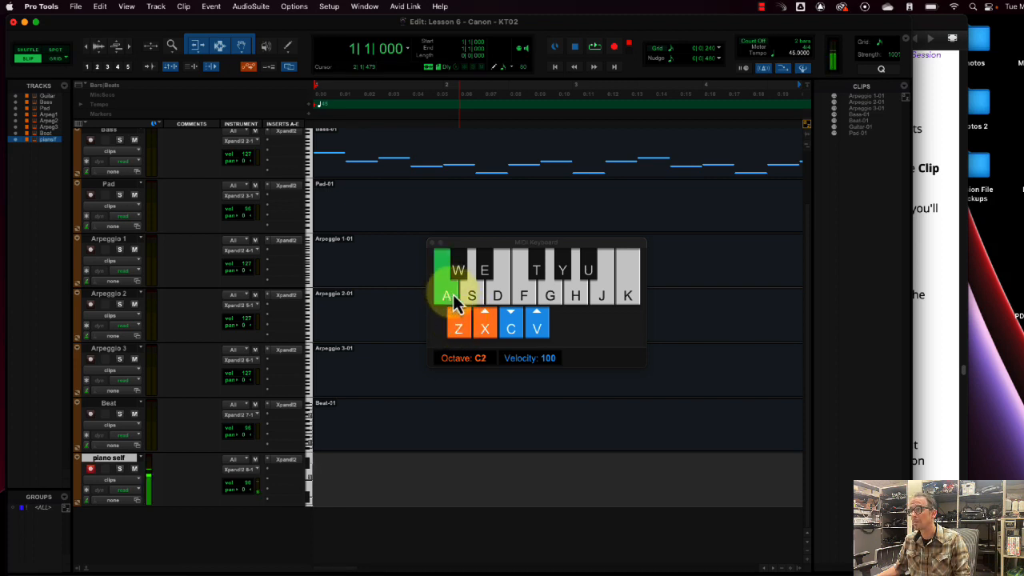
pyautogui.click(473, 297)
pyautogui.click(497, 297)
pyautogui.click(526, 297)
pyautogui.click(547, 297)
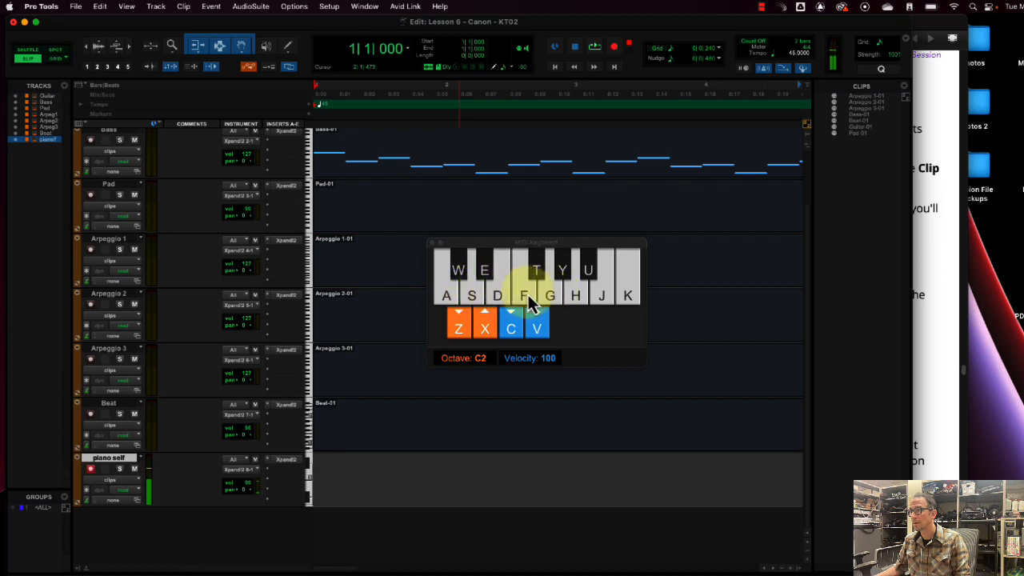
pyautogui.click(498, 299)
pyautogui.click(472, 299)
pyautogui.click(448, 302)
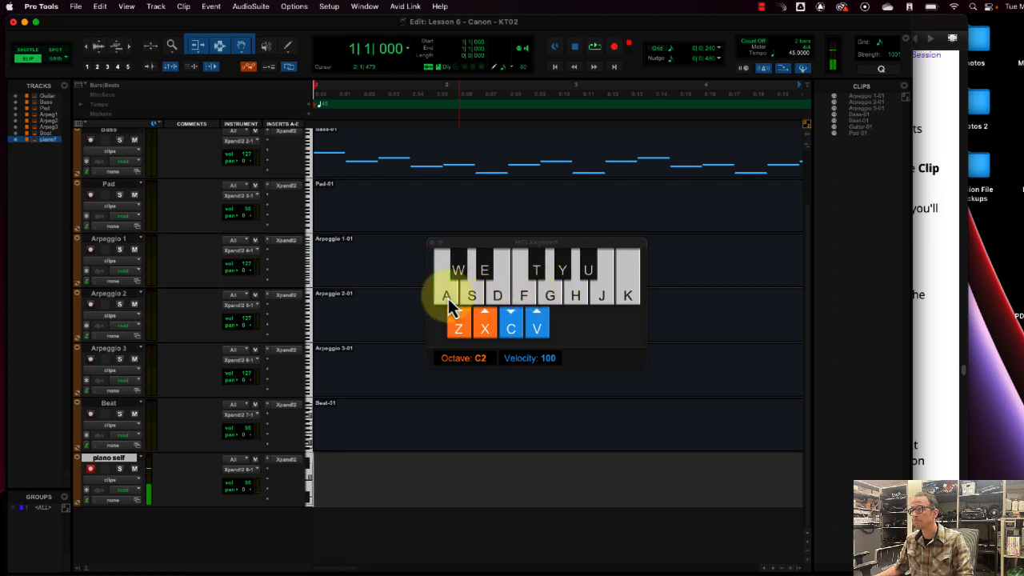
# Step: Raise the MIDI Keyboard's velocity to 127 and play the note F in octave C2
pyautogui.click(510, 336)
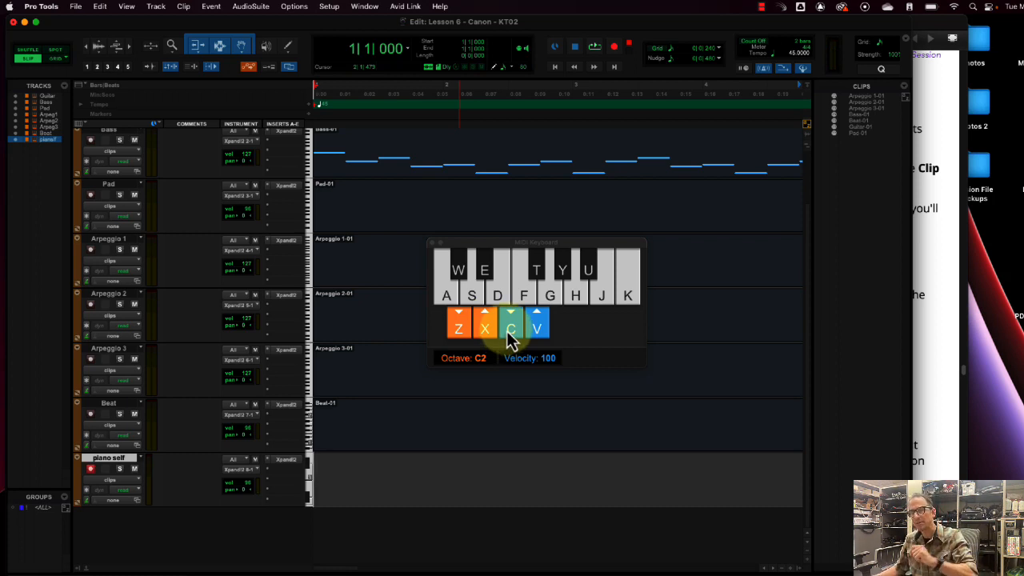
pyautogui.click(536, 335)
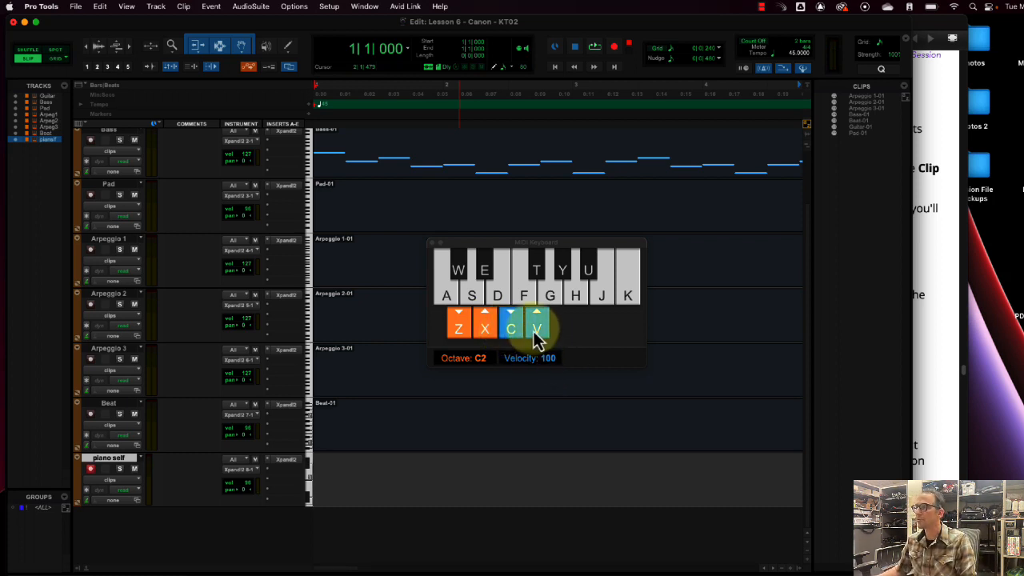
pyautogui.click(538, 334)
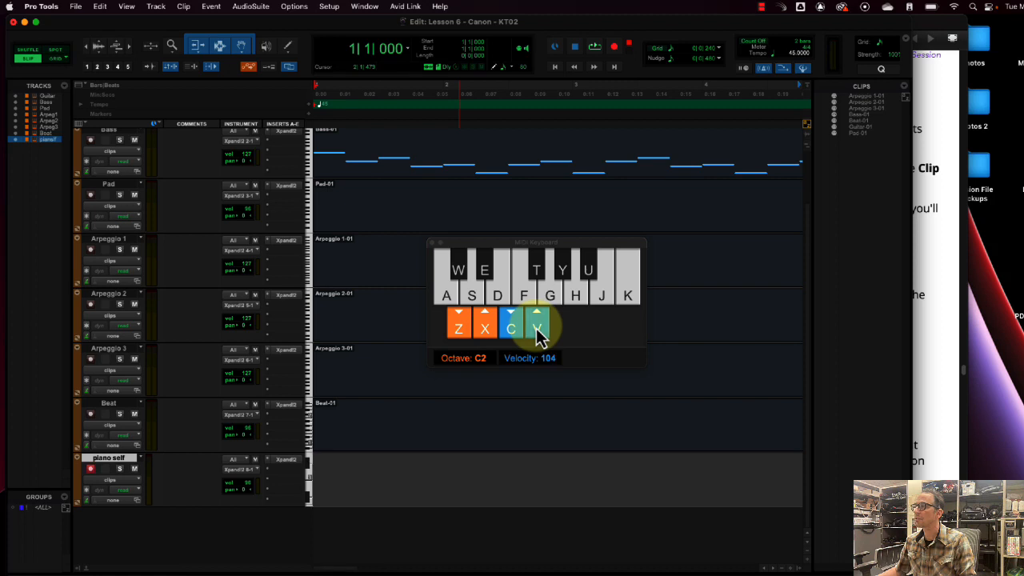
pyautogui.click(537, 334)
pyautogui.click(537, 335)
pyautogui.click(538, 335)
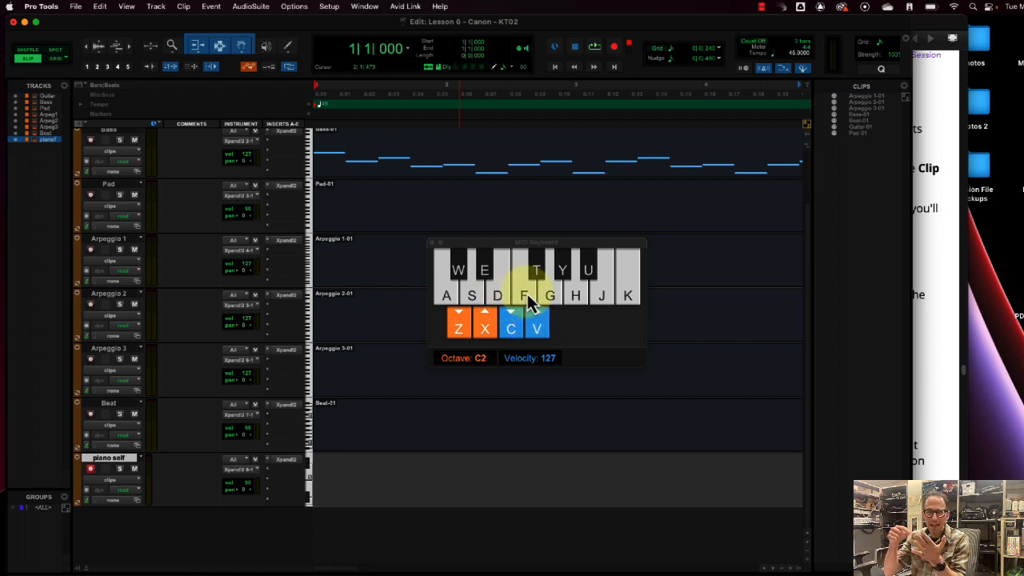
pyautogui.click(525, 301)
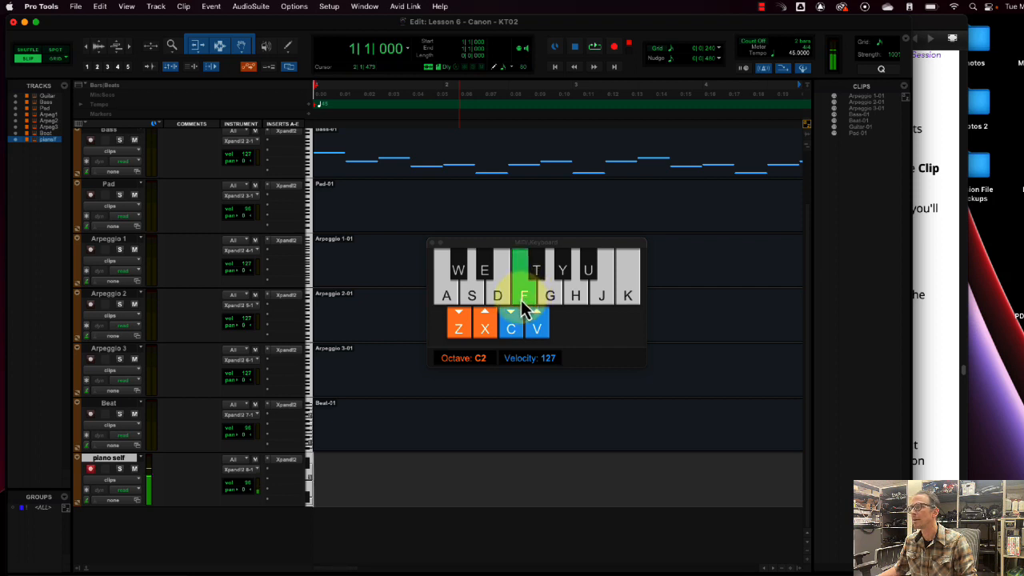
# Step: Reduce the MIDI Keyboard's velocity to 80 and play the note F twice
pyautogui.click(509, 332)
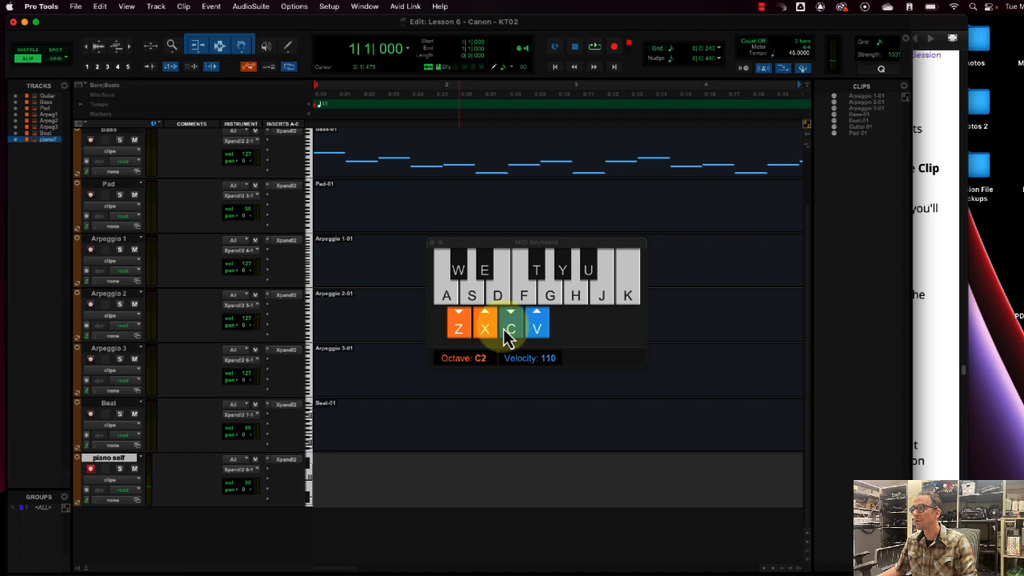
pyautogui.click(509, 335)
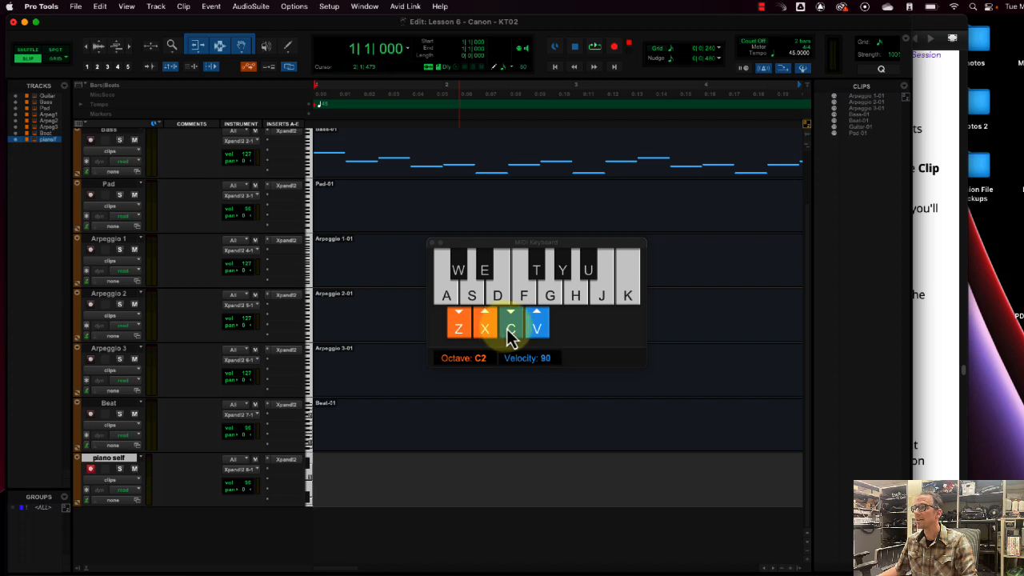
pyautogui.click(511, 334)
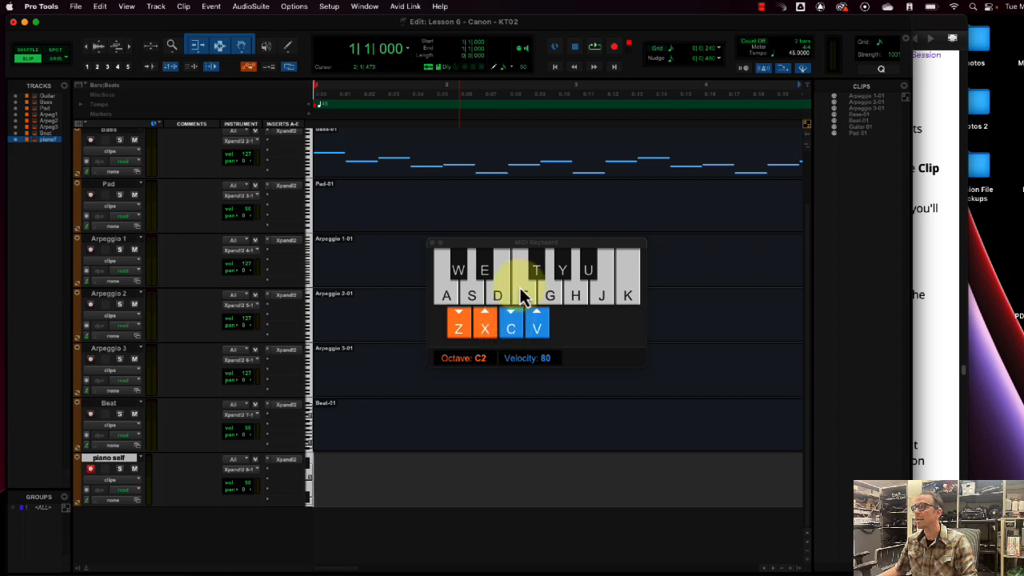
pyautogui.click(520, 293)
pyautogui.click(521, 294)
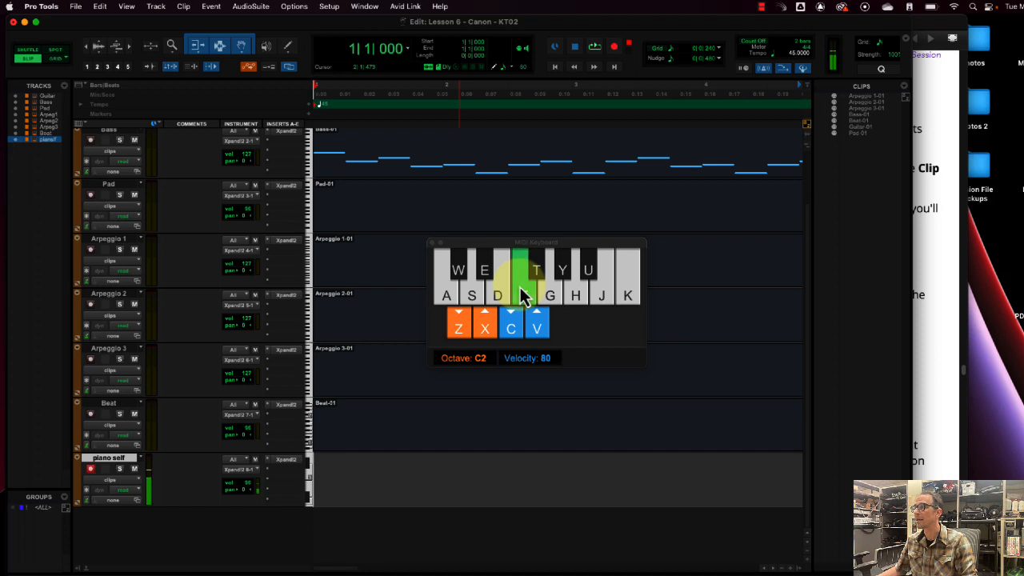
# Step: Reduce the MIDI Keyboard's velocity to 40 and play the note F again
pyautogui.click(515, 336)
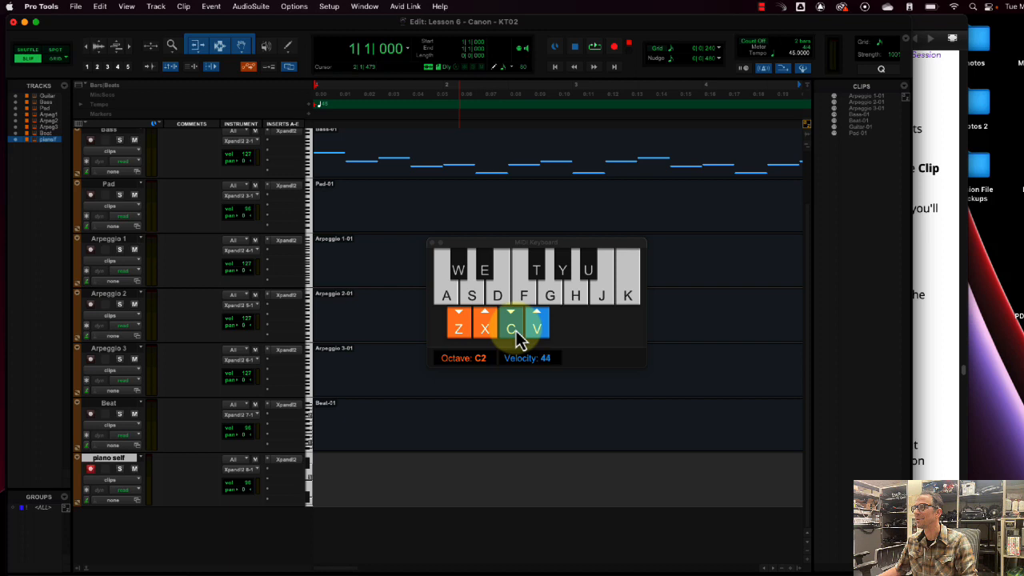
pyautogui.click(516, 335)
pyautogui.click(524, 297)
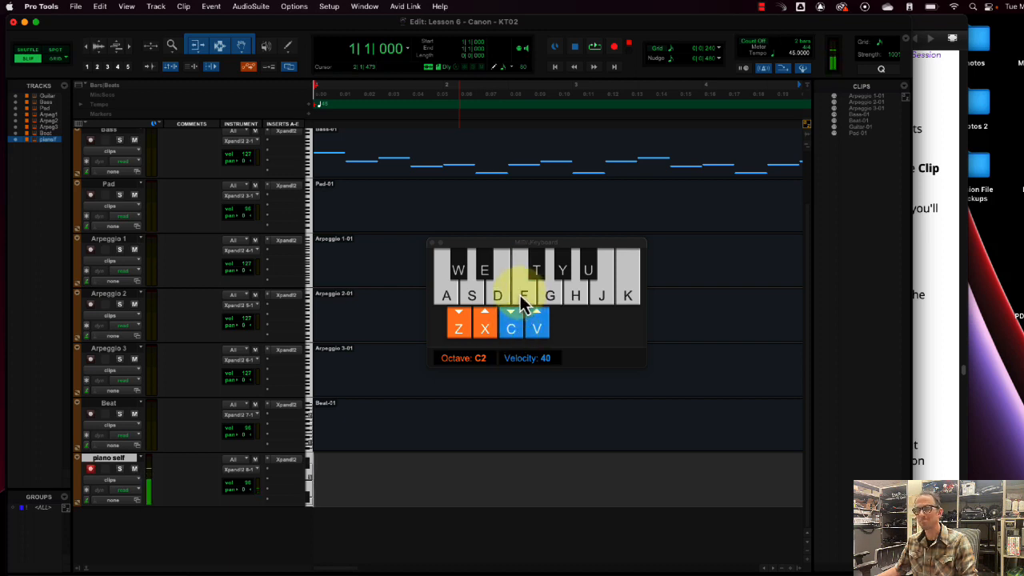
# Step: Raise the MIDI Keyboard's octave to C6 and play the note F repeatedly at velocity 40
pyautogui.click(485, 330)
pyautogui.click(484, 331)
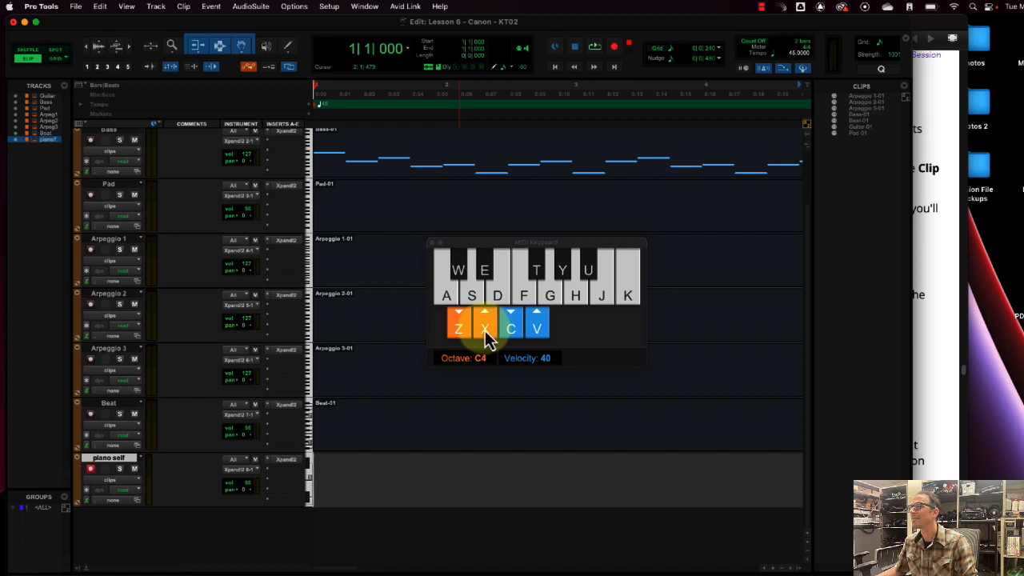
pyautogui.click(529, 302)
pyautogui.click(530, 303)
pyautogui.click(530, 302)
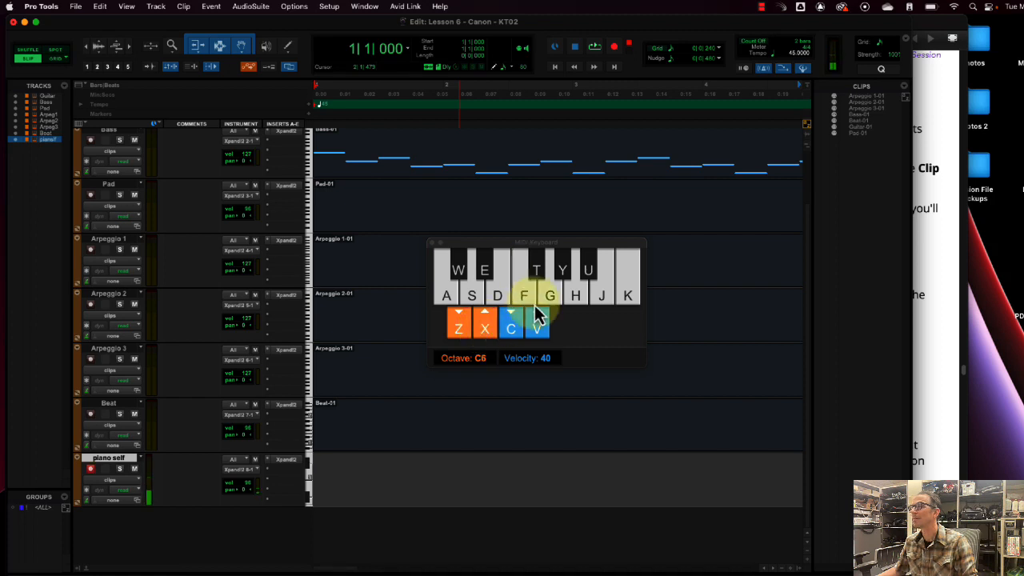
pyautogui.click(529, 302)
pyautogui.click(535, 306)
pyautogui.click(535, 307)
# Step: Lower the MIDI Keyboard's octave to C4 and play the note F
pyautogui.click(458, 328)
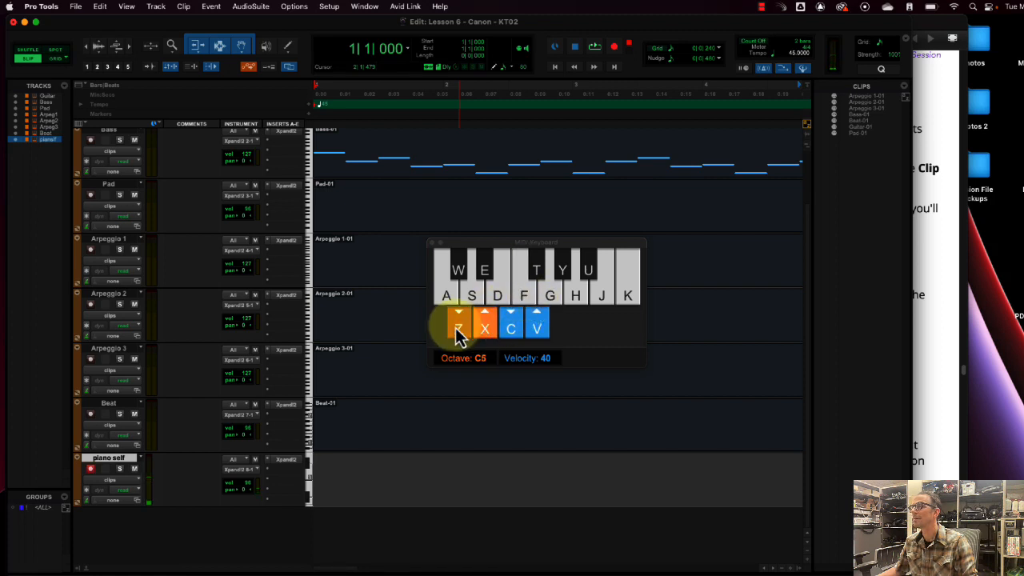
pyautogui.click(458, 328)
pyautogui.click(530, 303)
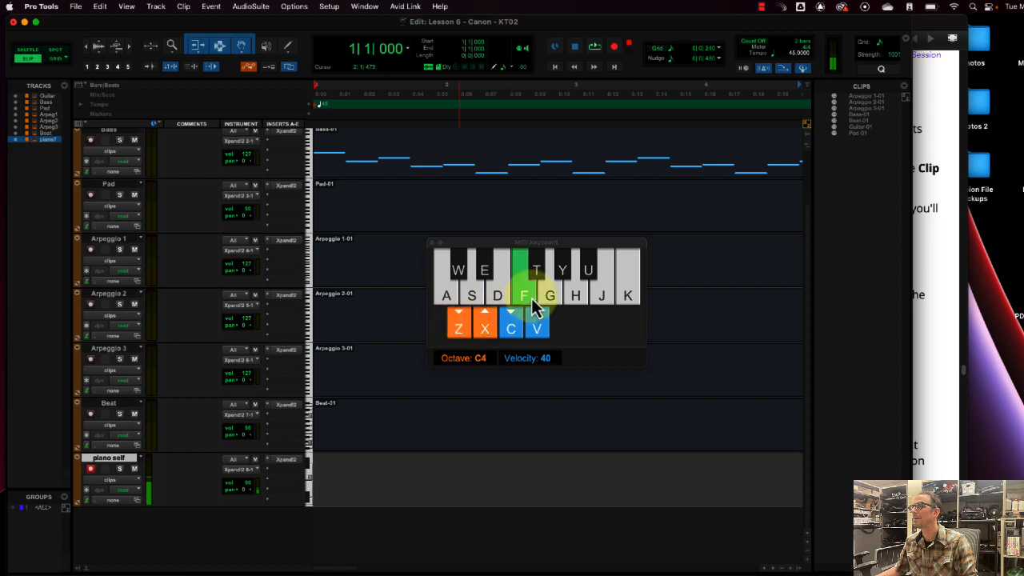
# Step: Raise the MIDI Keyboard's velocity to 127 and play the note F in octave C4
pyautogui.click(537, 324)
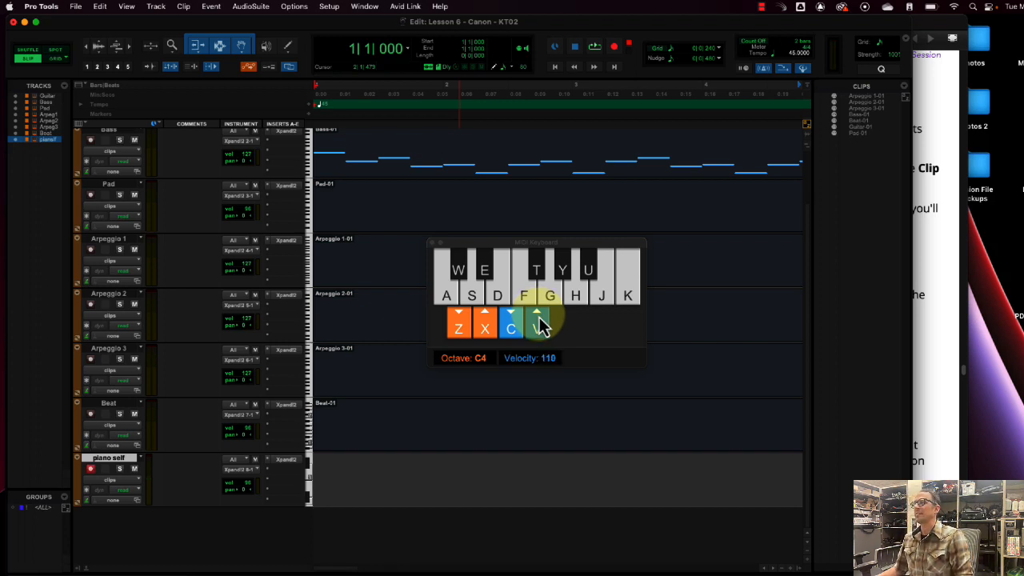
pyautogui.click(540, 324)
pyautogui.click(540, 325)
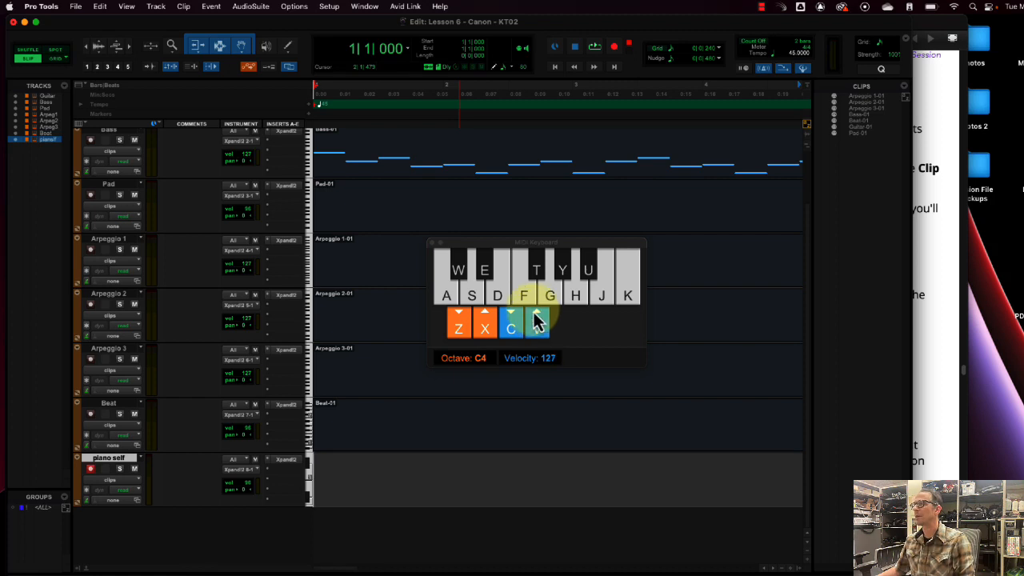
pyautogui.press('f')
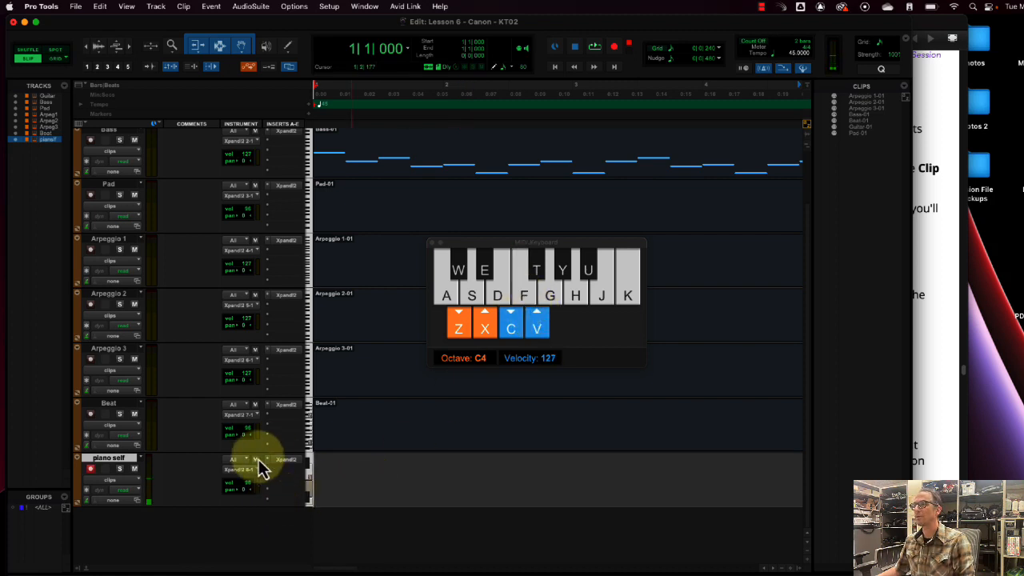
pyautogui.hotkey('shift', 'r')
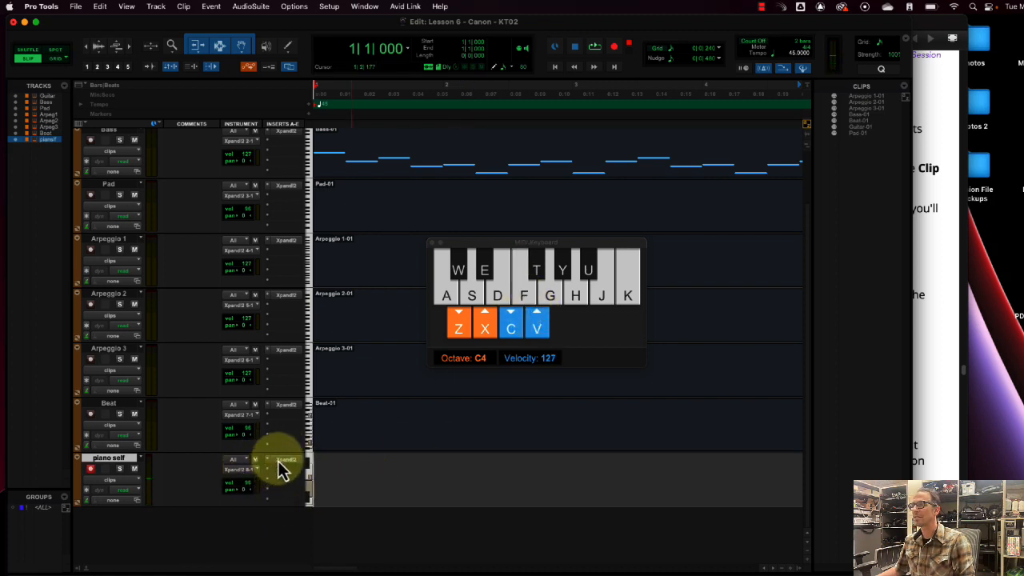
# Step: Open the piano self track's Xpand!2 plug-in and load the 01 Natural Grand Piano preset from 13 Acoustic Piano
pyautogui.click(281, 463)
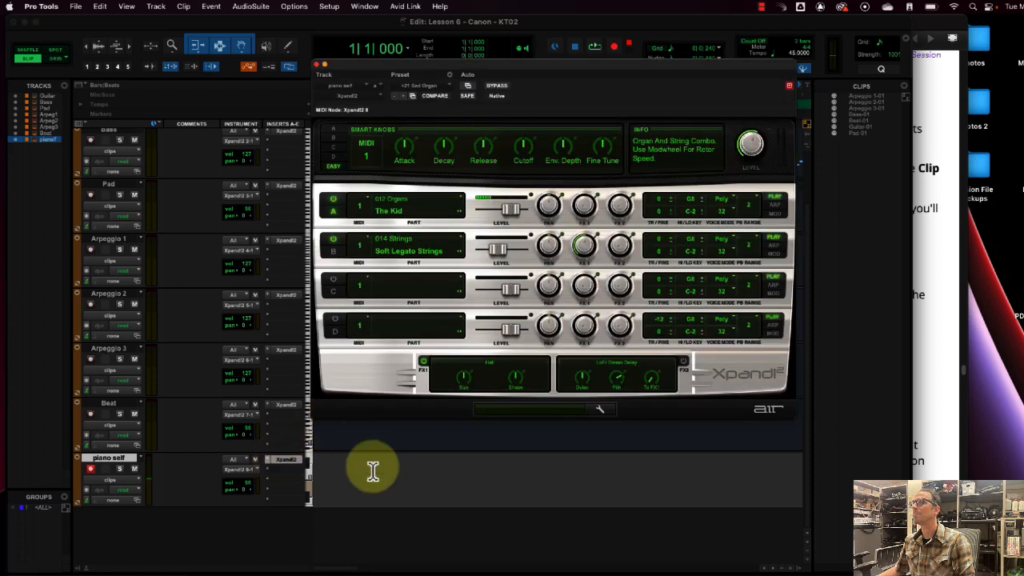
pyautogui.click(438, 89)
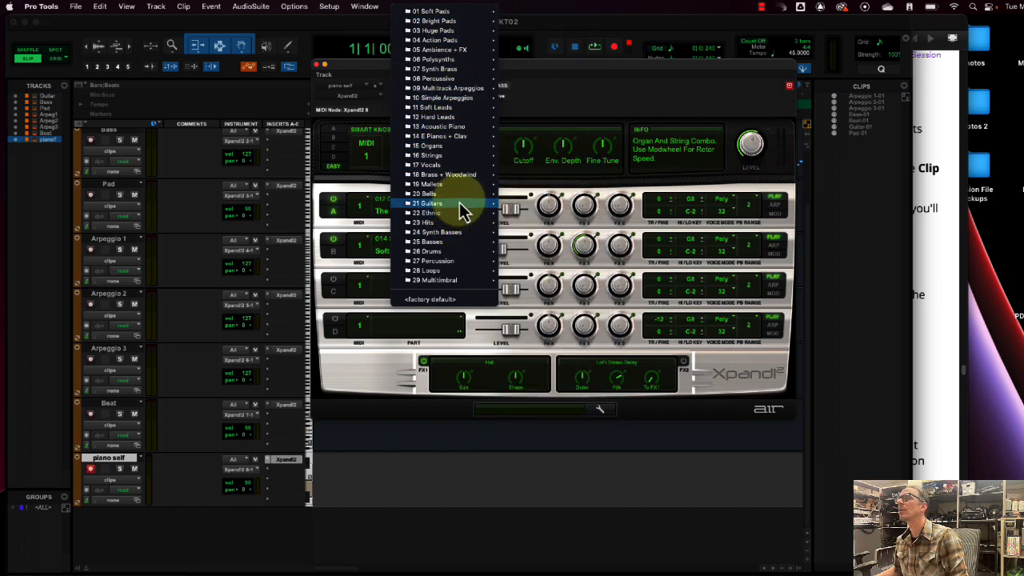
pyautogui.moveTo(453, 147)
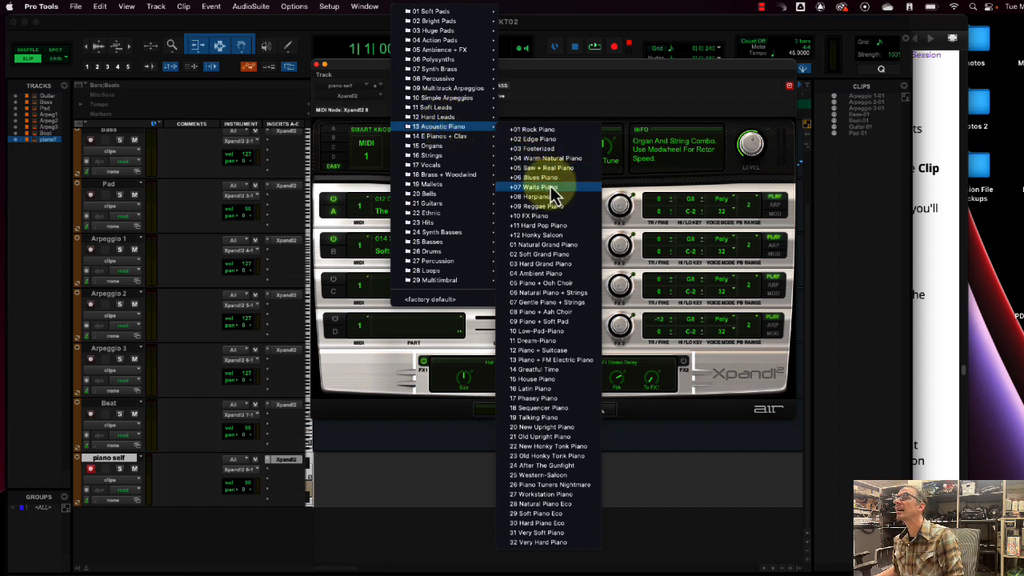
pyautogui.click(576, 246)
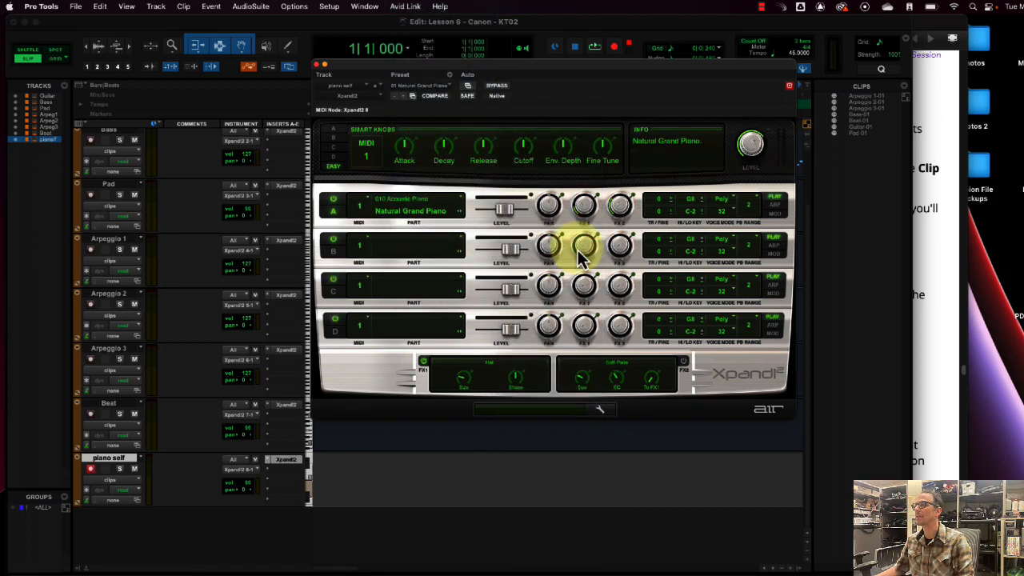
# Step: Move the Xpand!2 window below the MIDI Keyboard's keys and play the note E repeatedly at velocity 127
pyautogui.moveTo(514, 72); pyautogui.dragTo(517, 347)
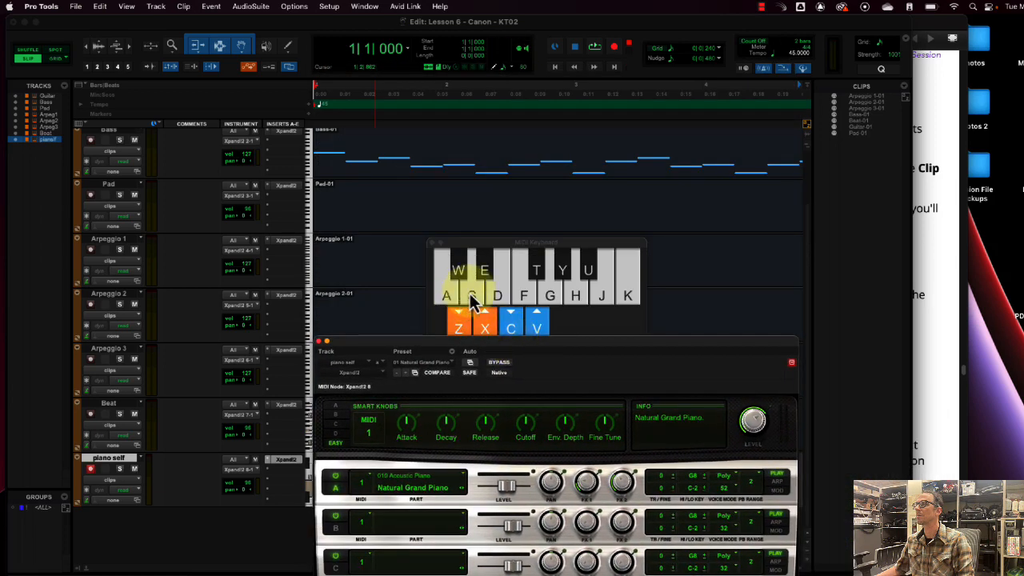
pyautogui.click(492, 297)
pyautogui.click(495, 298)
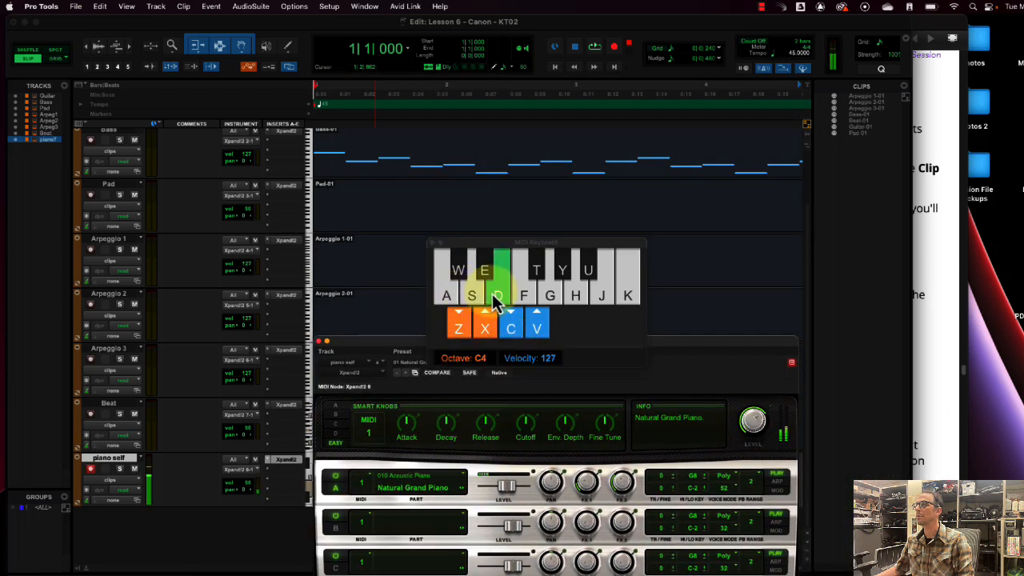
pyautogui.click(494, 297)
pyautogui.click(494, 296)
pyautogui.click(493, 294)
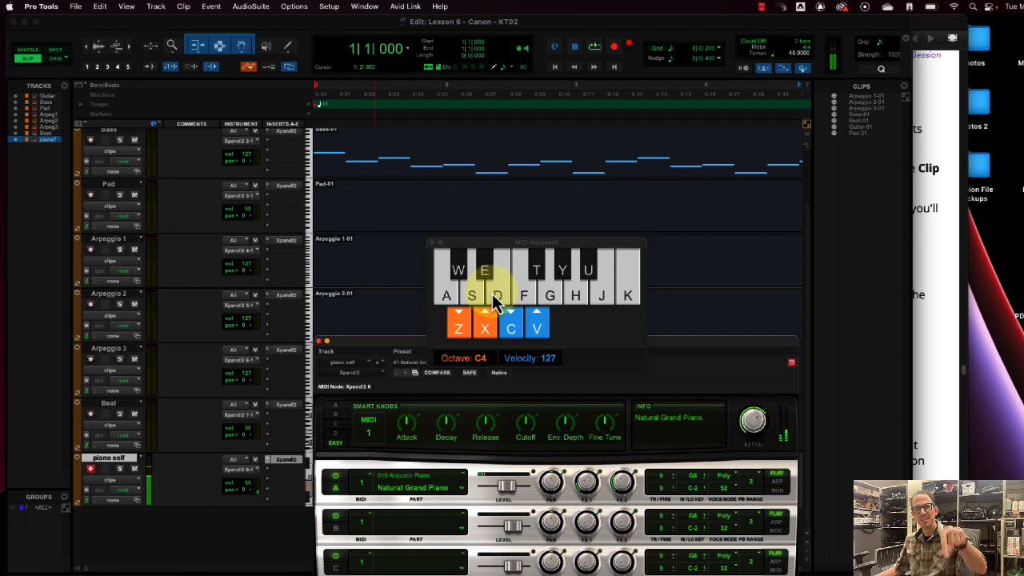
pyautogui.click(493, 295)
pyautogui.click(492, 295)
pyautogui.click(493, 297)
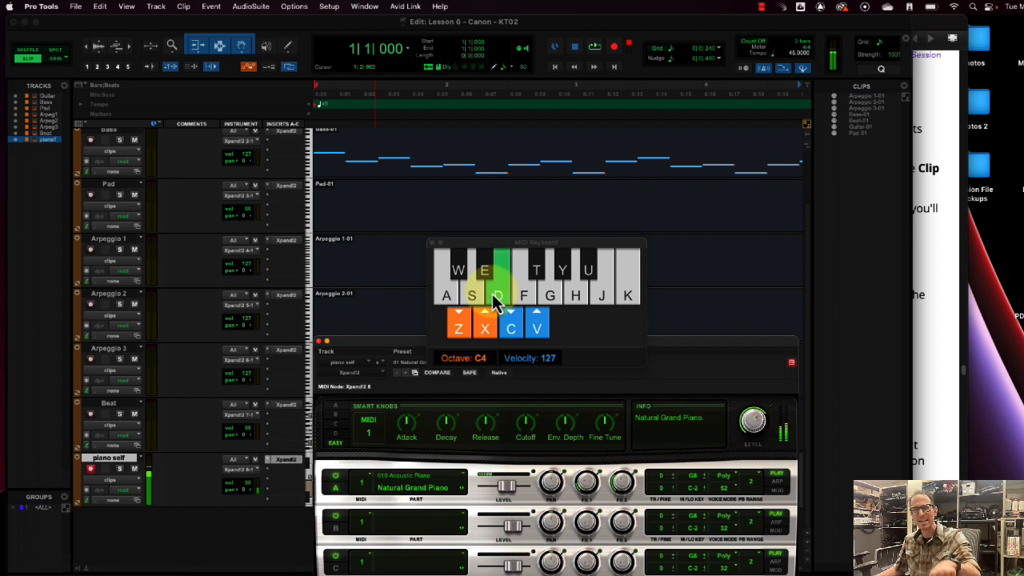
pyautogui.click(494, 298)
pyautogui.click(494, 299)
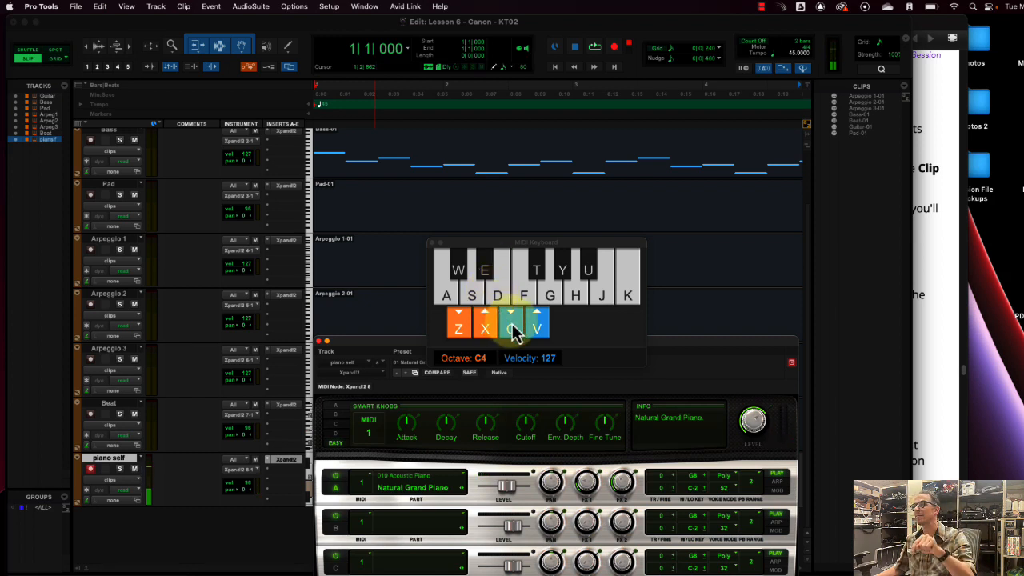
# Step: Reduce the MIDI Keyboard's velocity to 80 and play the note E repeatedly with the grand piano sound
pyautogui.click(513, 329)
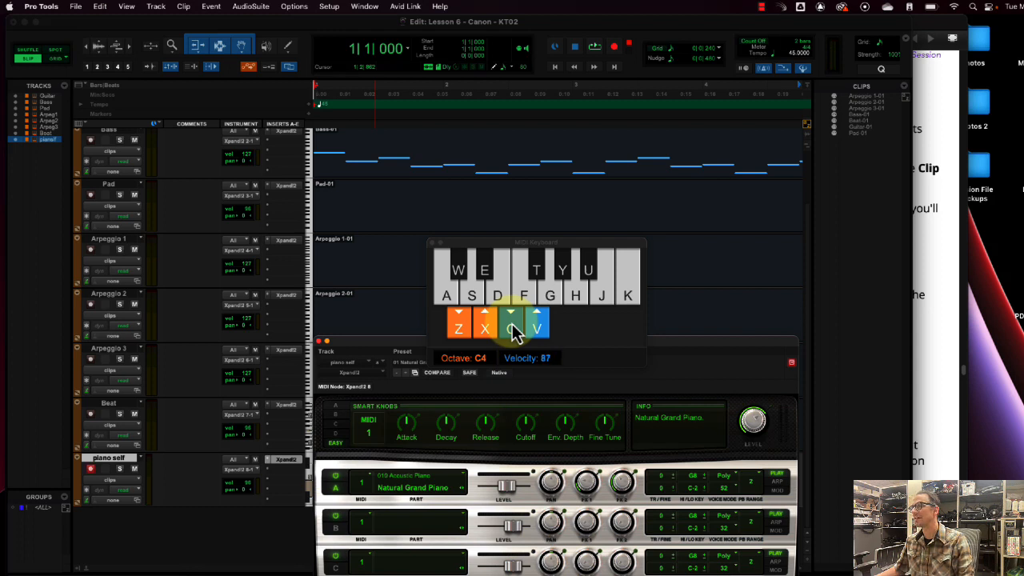
pyautogui.click(502, 287)
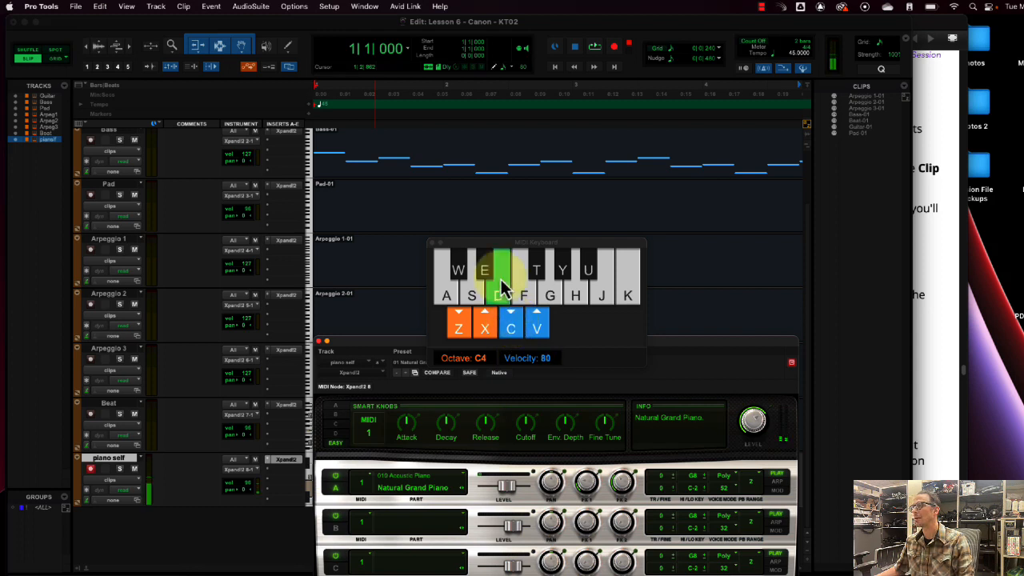
pyautogui.click(501, 287)
pyautogui.click(502, 287)
pyautogui.click(501, 286)
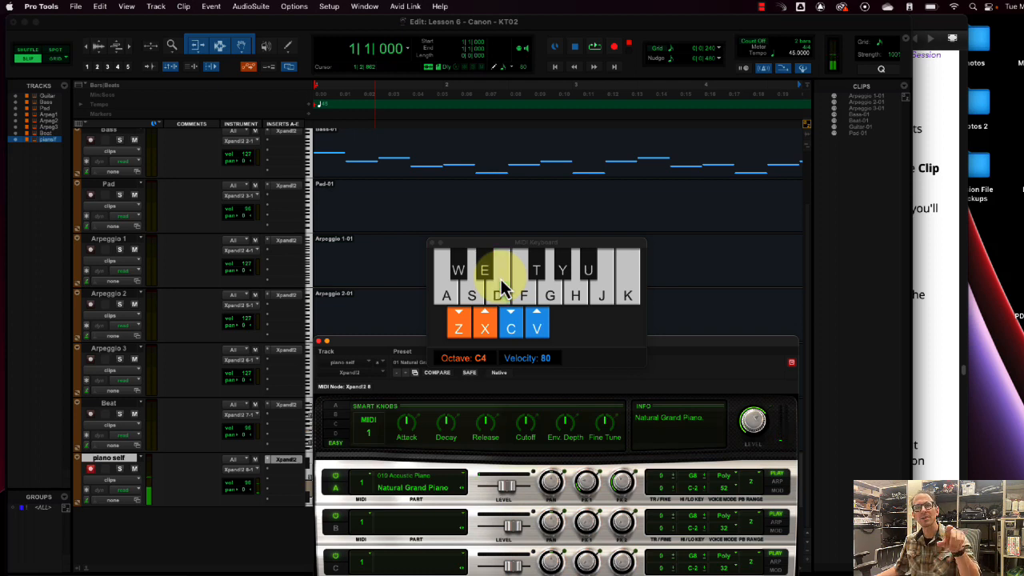
pyautogui.click(501, 286)
pyautogui.click(501, 287)
pyautogui.click(502, 286)
pyautogui.click(501, 286)
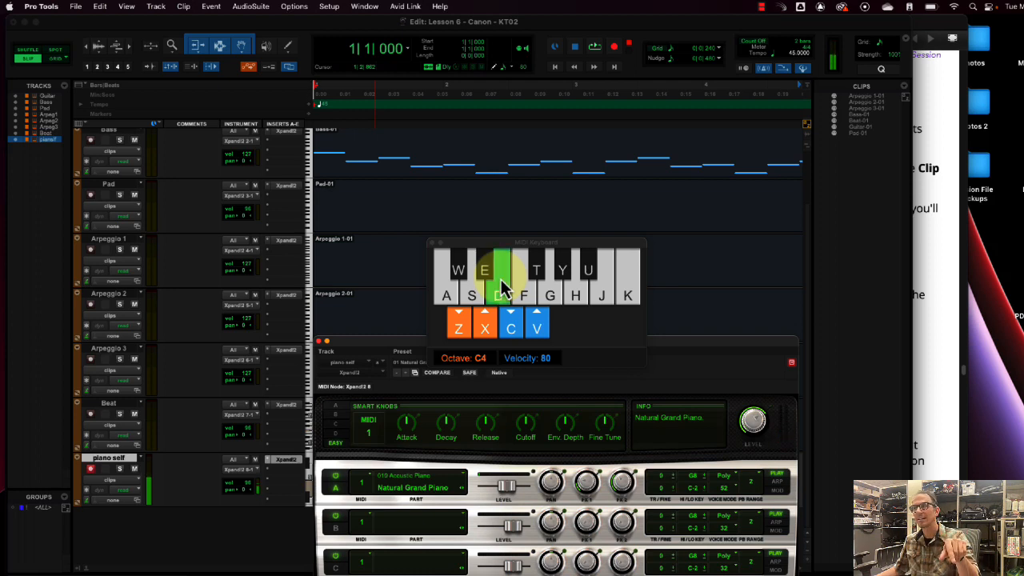
# Step: Raise the MIDI Keyboard's velocity to 127 and play the note E repeatedly in octave C4 with the grand piano sound
pyautogui.click(538, 326)
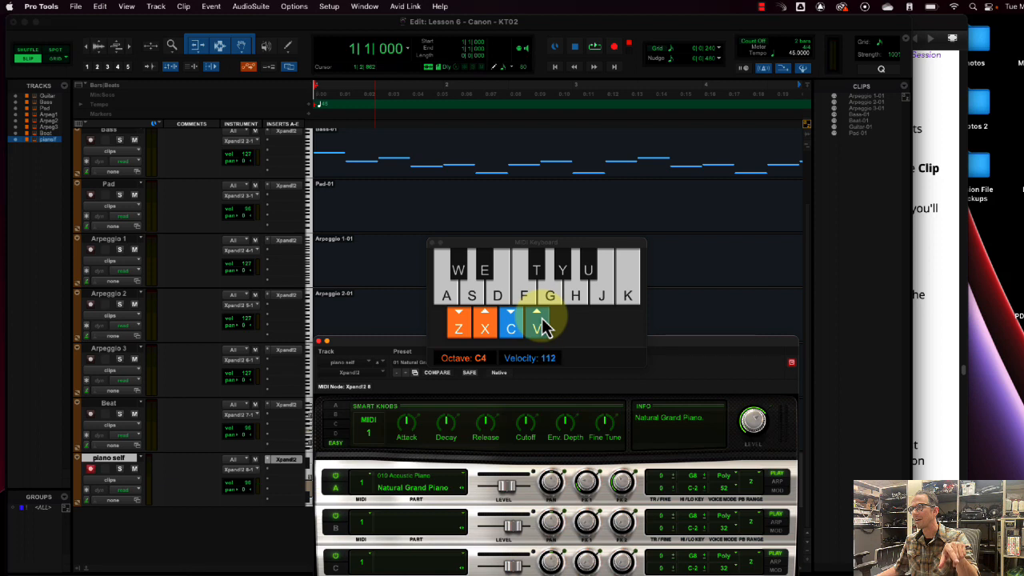
pyautogui.click(502, 303)
pyautogui.click(502, 304)
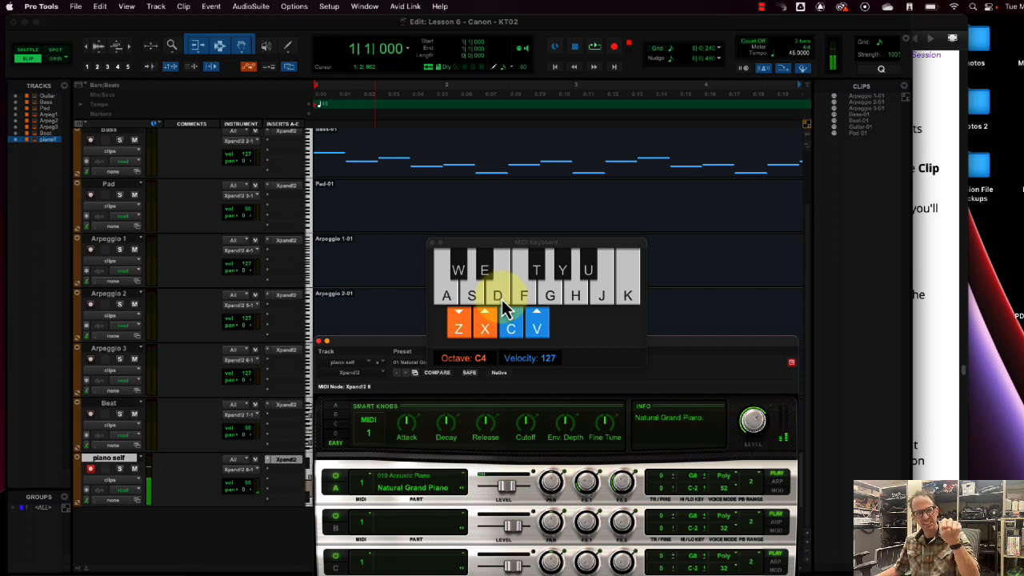
pyautogui.click(502, 304)
pyautogui.click(502, 304)
pyautogui.click(503, 304)
pyautogui.click(502, 304)
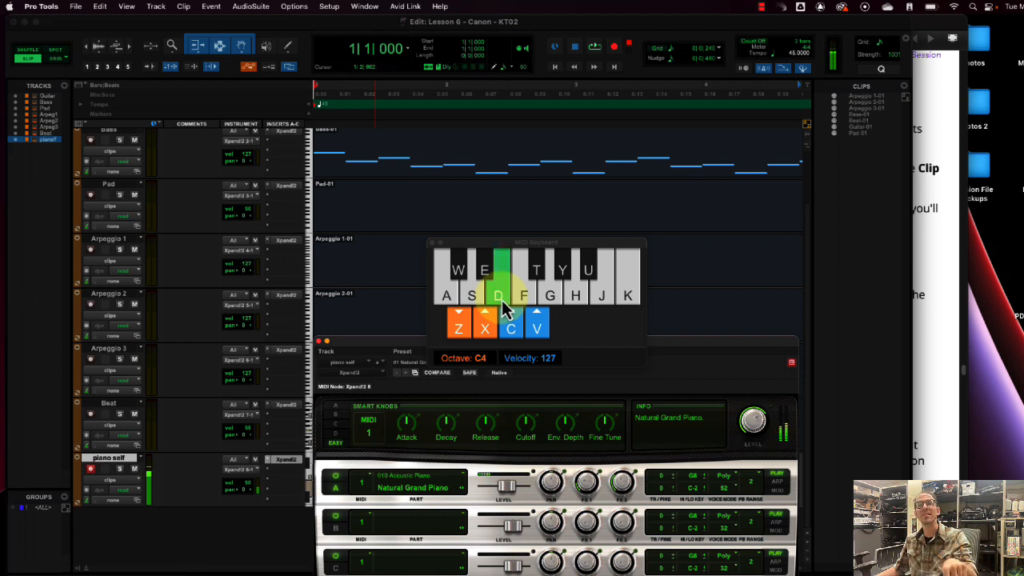
pyautogui.click(502, 303)
pyautogui.click(502, 303)
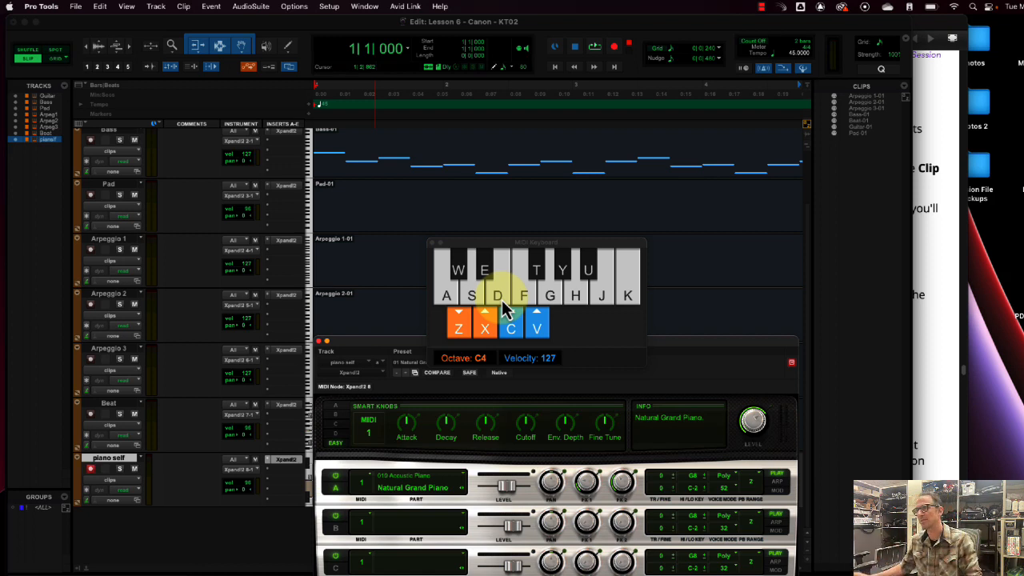
# Step: Close the Xpand!2 window and record a short take on the piano self track, playing E, F, D, C, E and F
pyautogui.click(314, 342)
pyautogui.click(318, 342)
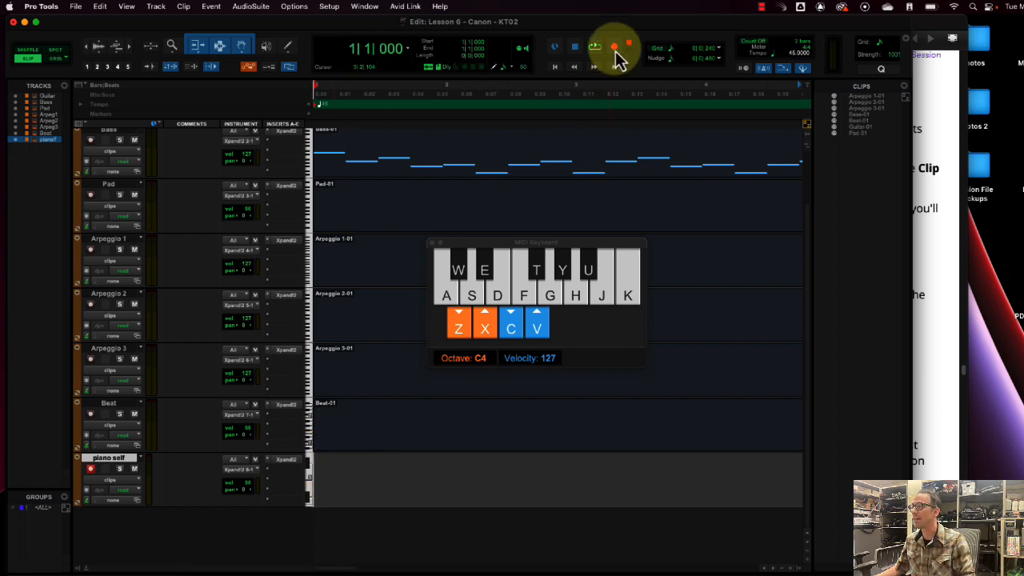
pyautogui.click(614, 48)
pyautogui.click(596, 49)
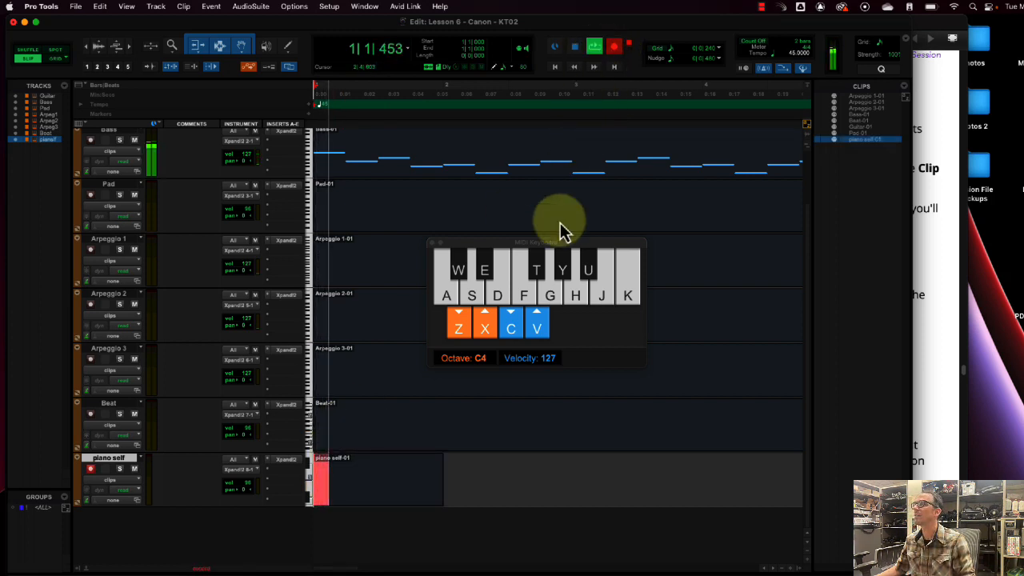
pyautogui.click(507, 298)
pyautogui.click(521, 298)
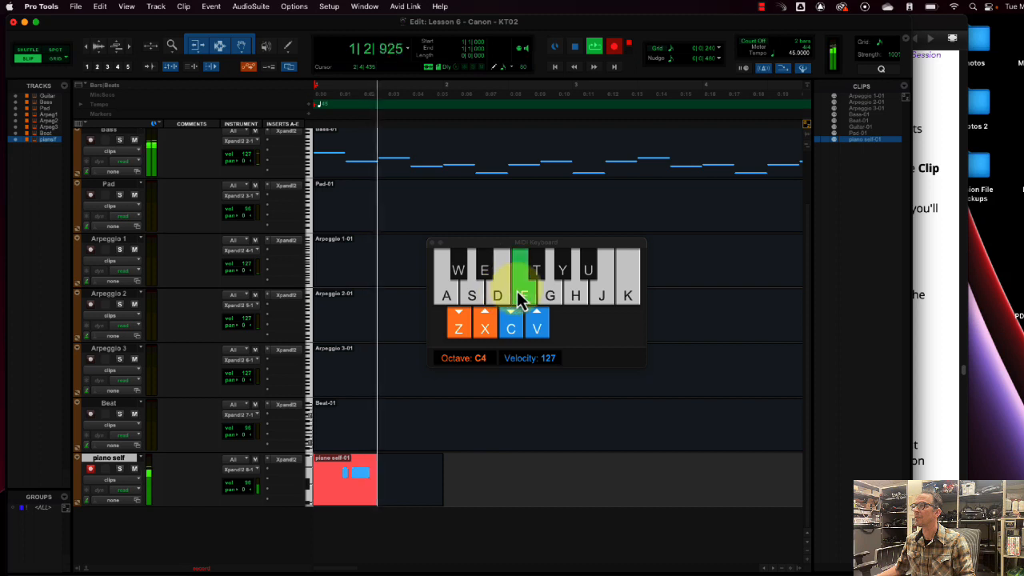
pyautogui.click(479, 294)
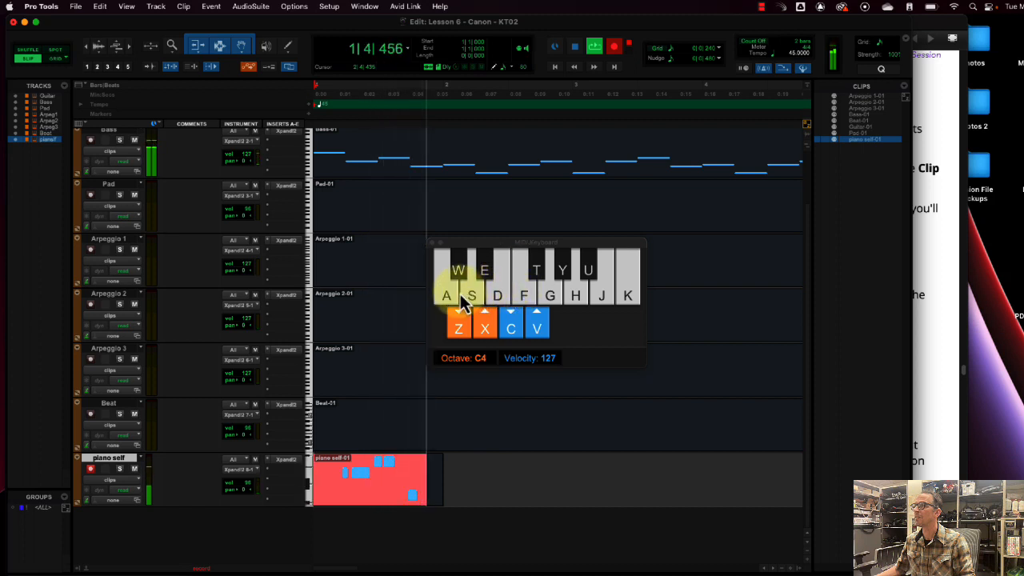
pyautogui.click(452, 295)
pyautogui.click(499, 297)
pyautogui.click(526, 296)
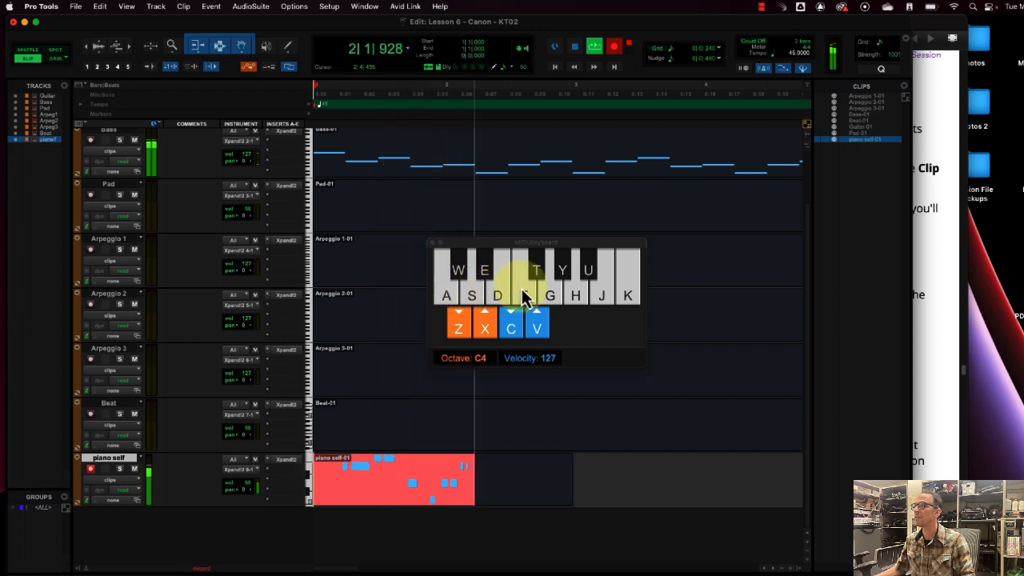
pyautogui.press('space')
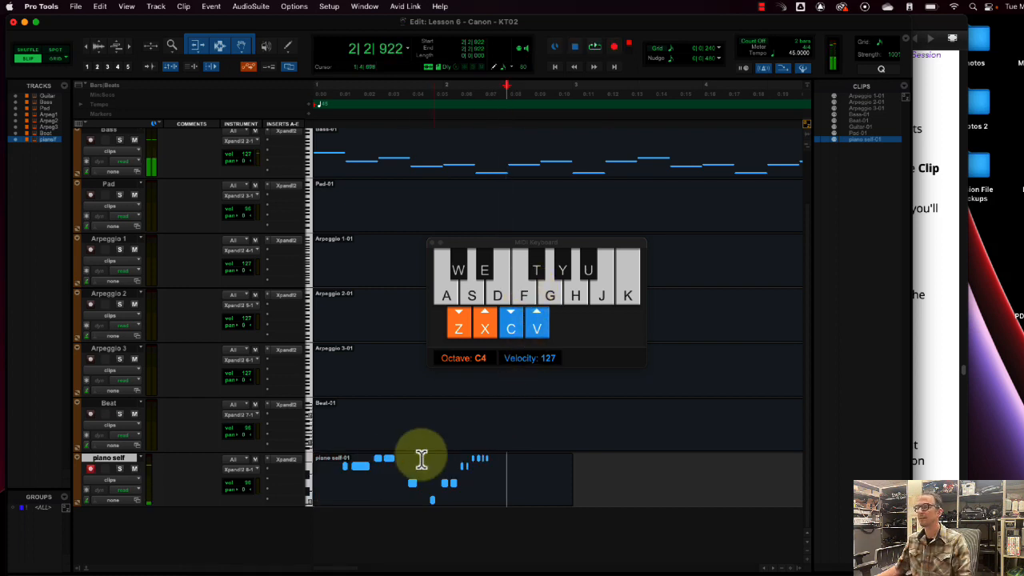
# Step: Play back the recorded piano self clip from just before its first note, stopping after the last one
pyautogui.click(341, 470)
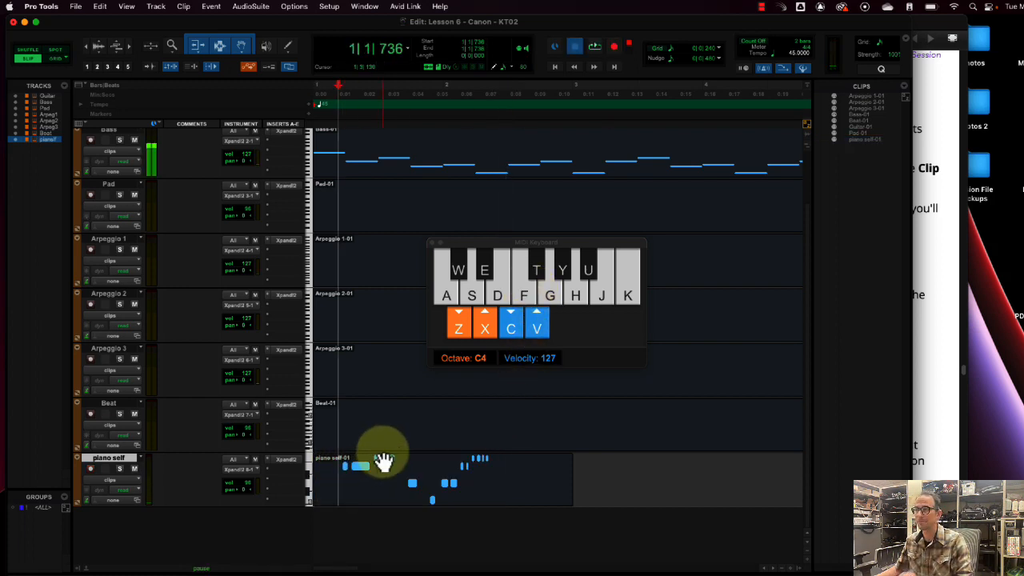
pyautogui.press('space')
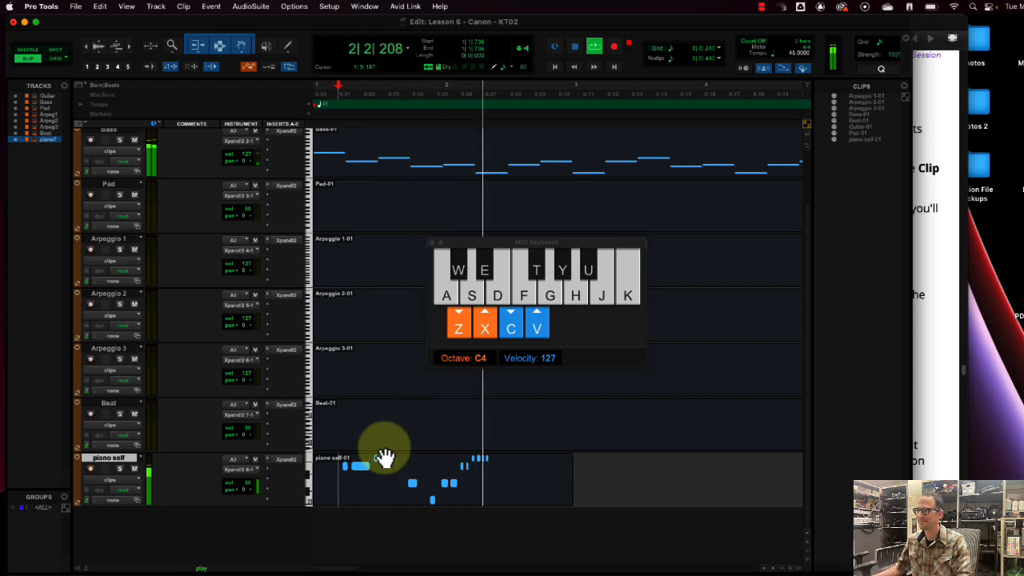
pyautogui.press('space')
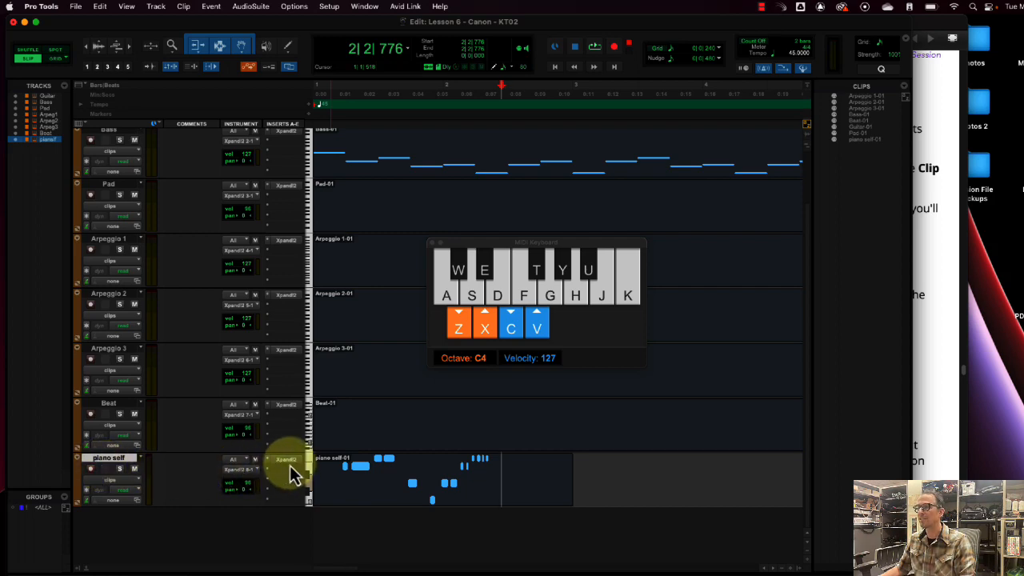
# Step: Load the +22 Spacy preset from 15 Organs in the piano self track's Xpand!2 and close the plug-in window
pyautogui.click(281, 463)
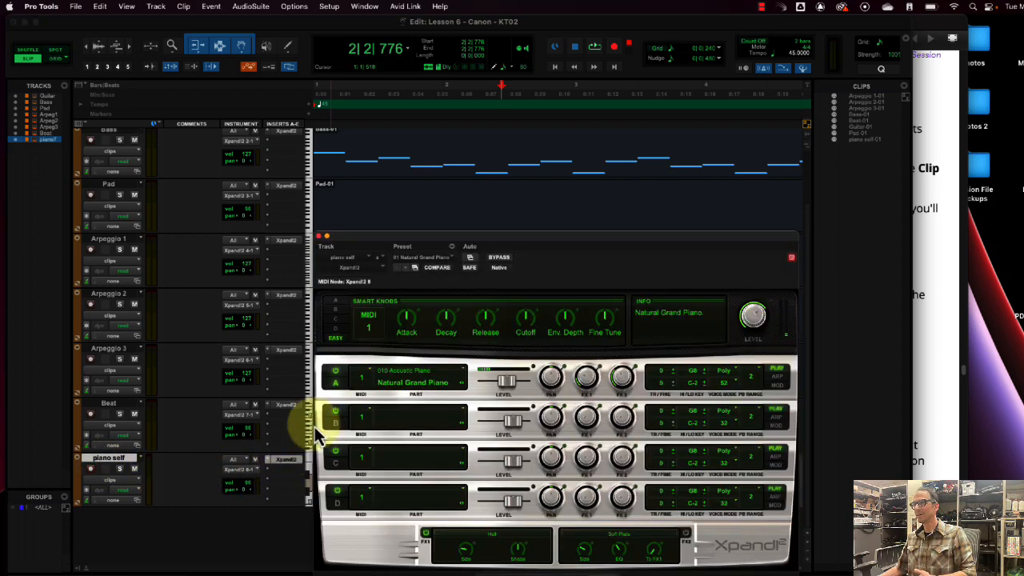
pyautogui.click(439, 262)
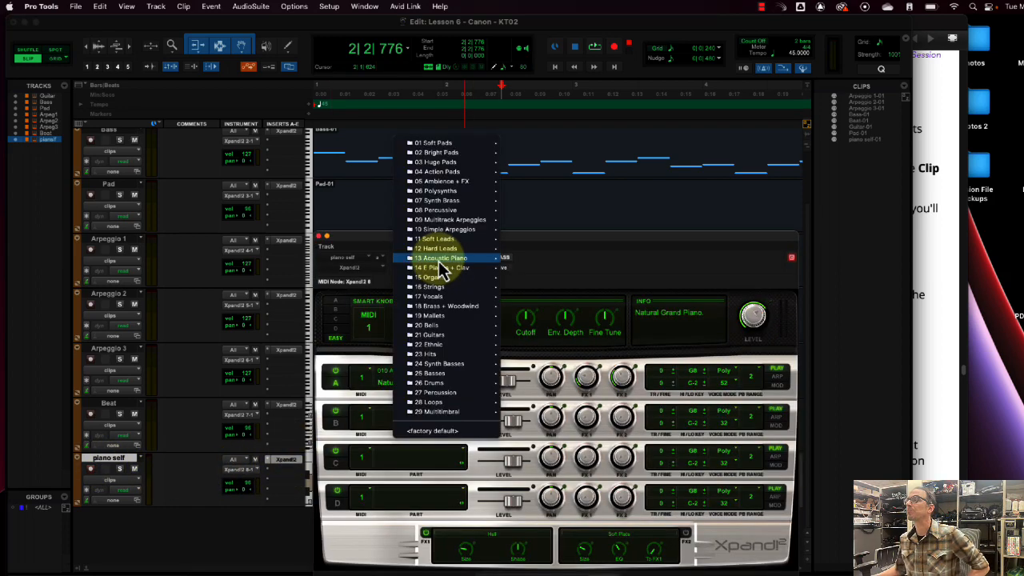
pyautogui.moveTo(440, 262)
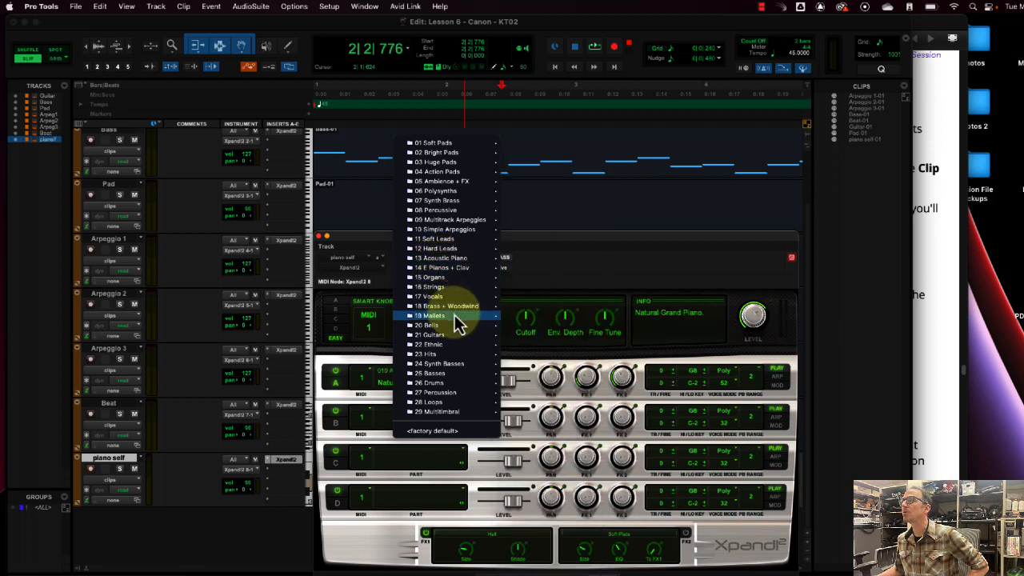
pyautogui.moveTo(460, 278)
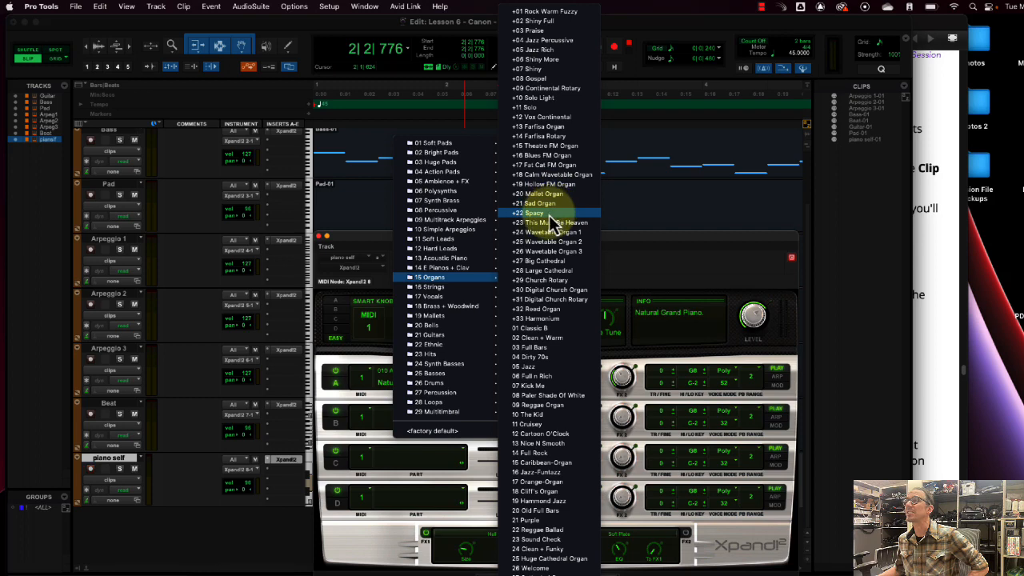
pyautogui.click(551, 216)
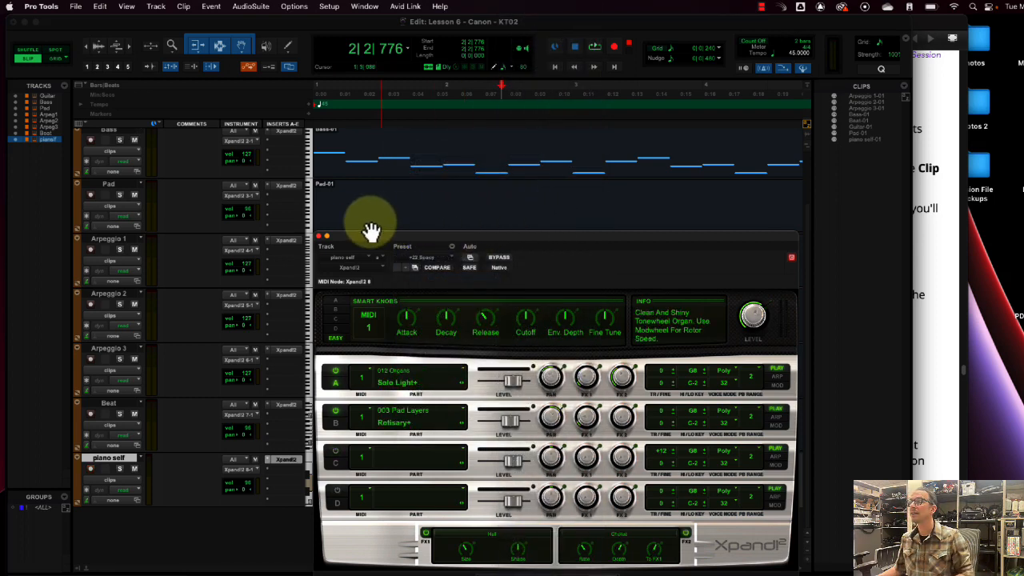
pyautogui.click(318, 236)
# Step: Play the piano self clip from near its start with the Spacy organ sound and stop after its last note
pyautogui.click(336, 468)
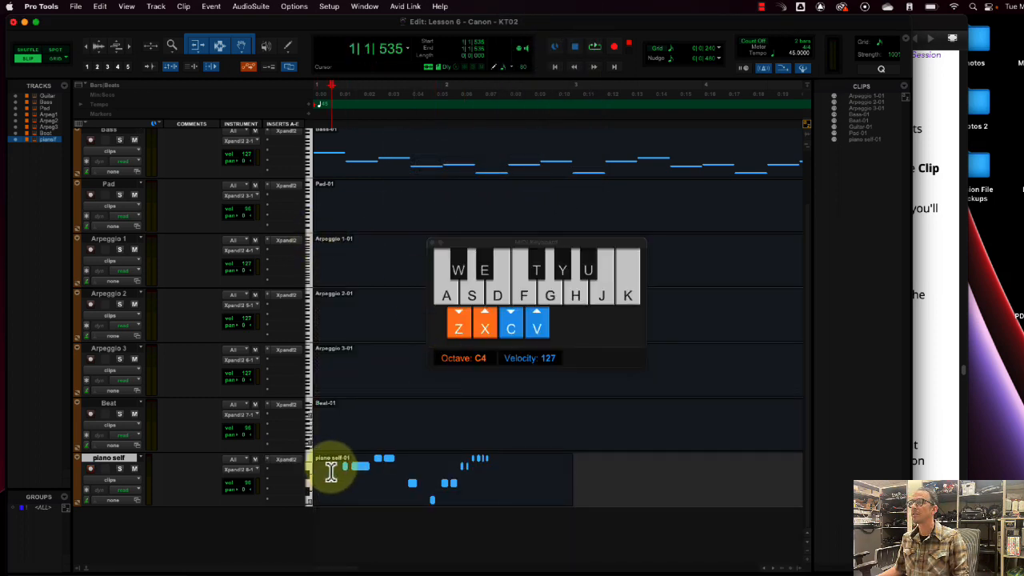
pyautogui.press('space')
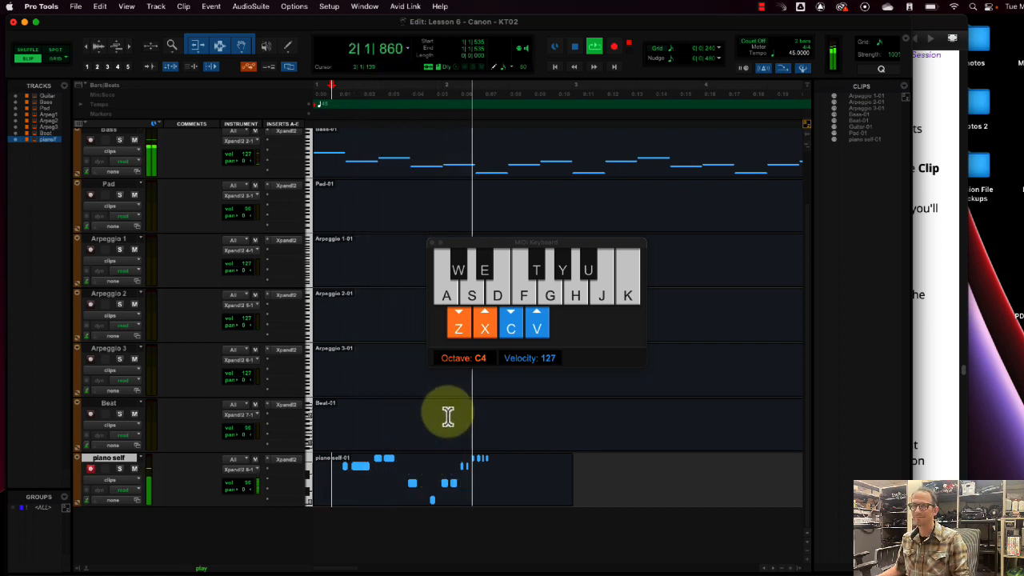
pyautogui.press('space')
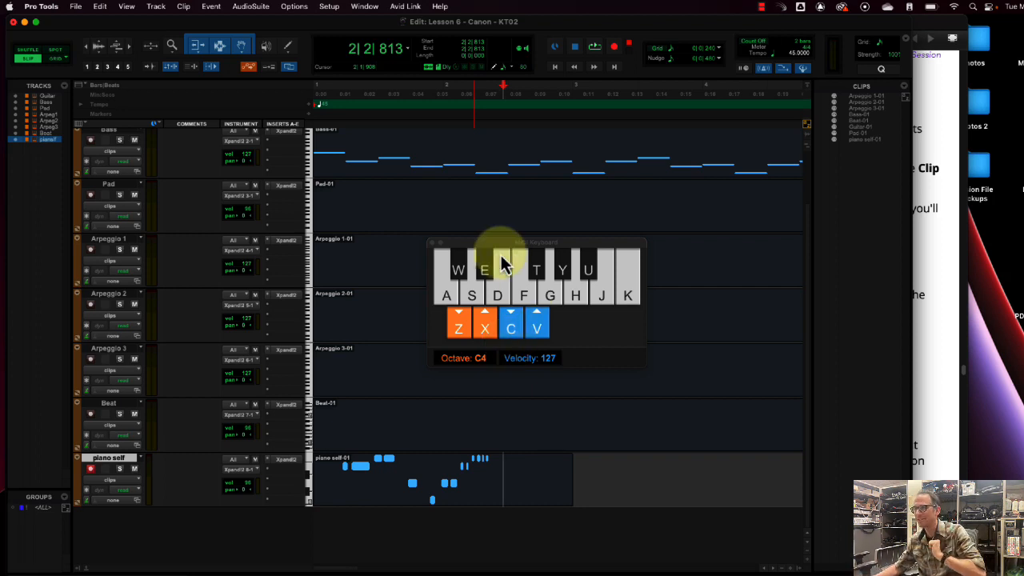
# Step: Close the MIDI Keyboard, disarm recording on the piano self track and delete that track together with its active clip
pyautogui.click(432, 242)
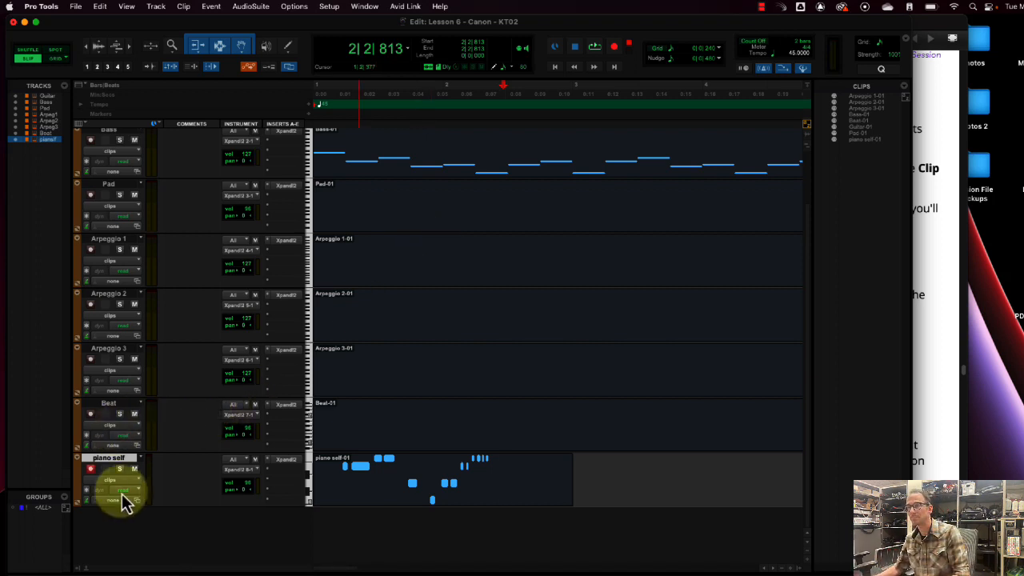
pyautogui.click(90, 468)
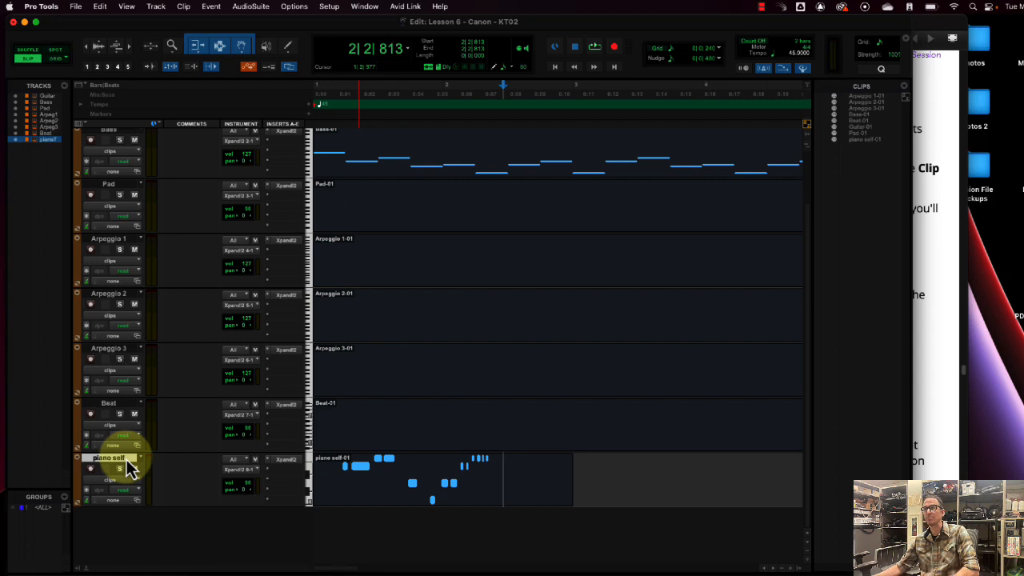
pyautogui.click(160, 8)
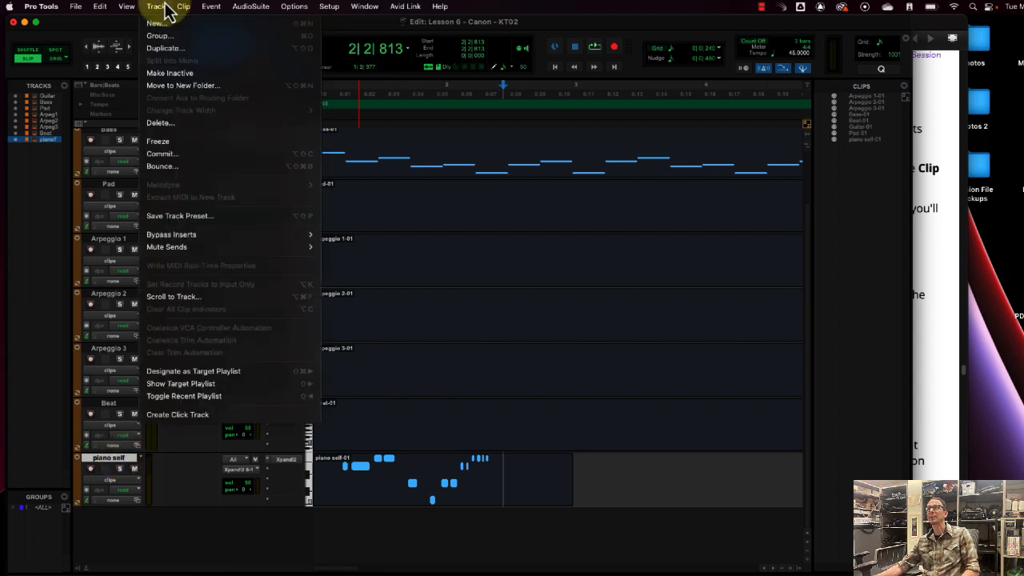
pyautogui.click(191, 128)
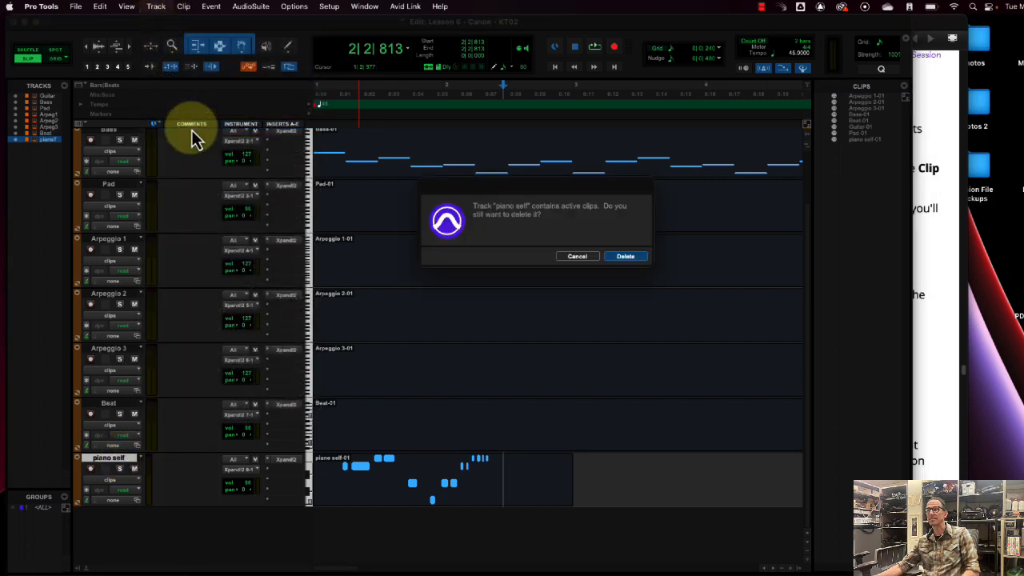
pyautogui.click(617, 256)
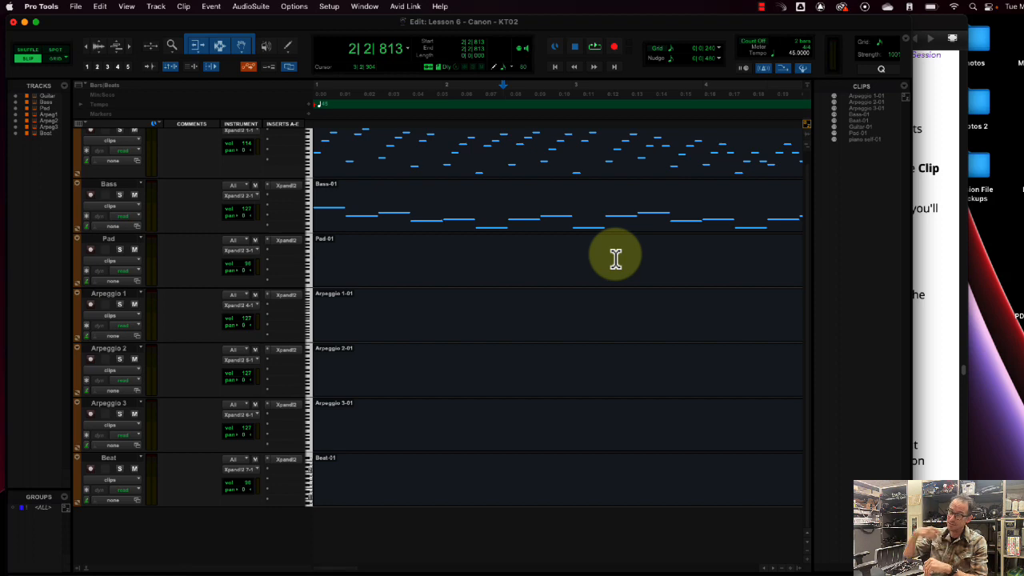
# Step: Switch to Adobe Digital Editions and read the Part 3: Adding More Parts instructions of Exercise 6
pyautogui.click(929, 352)
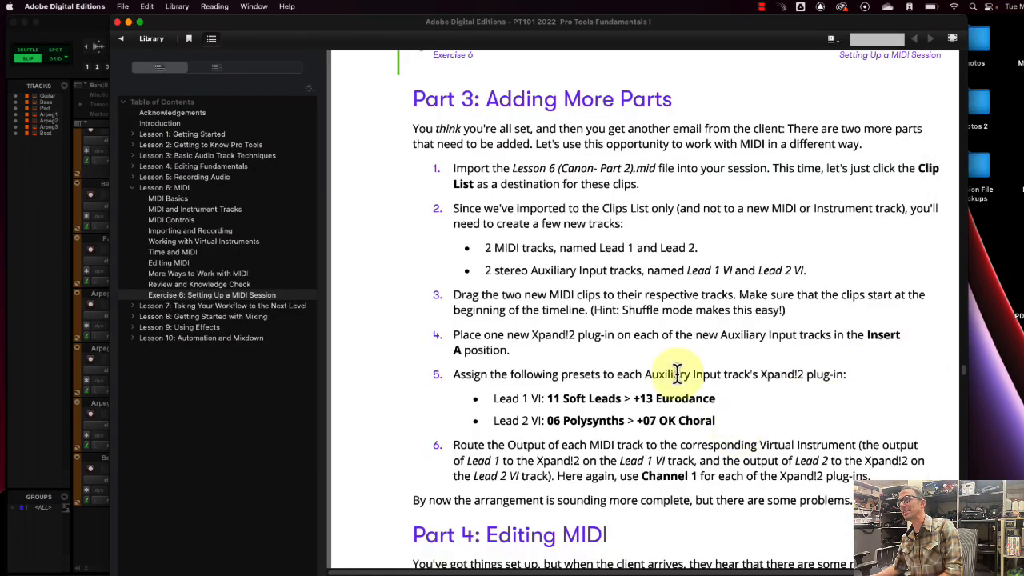
pyautogui.scroll(-5, 699, 322)
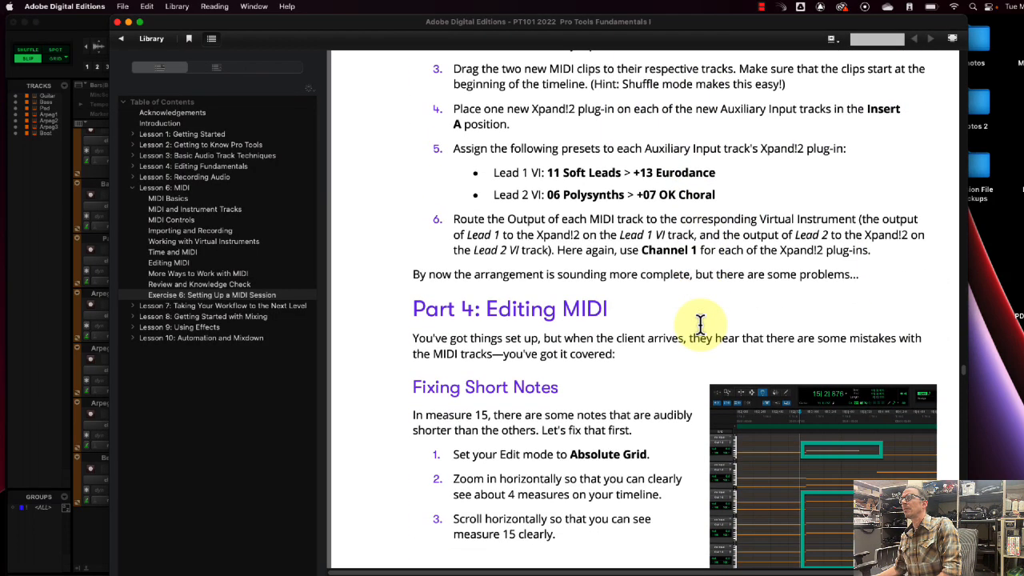
pyautogui.scroll(4, 700, 324)
pyautogui.scroll(3, 693, 286)
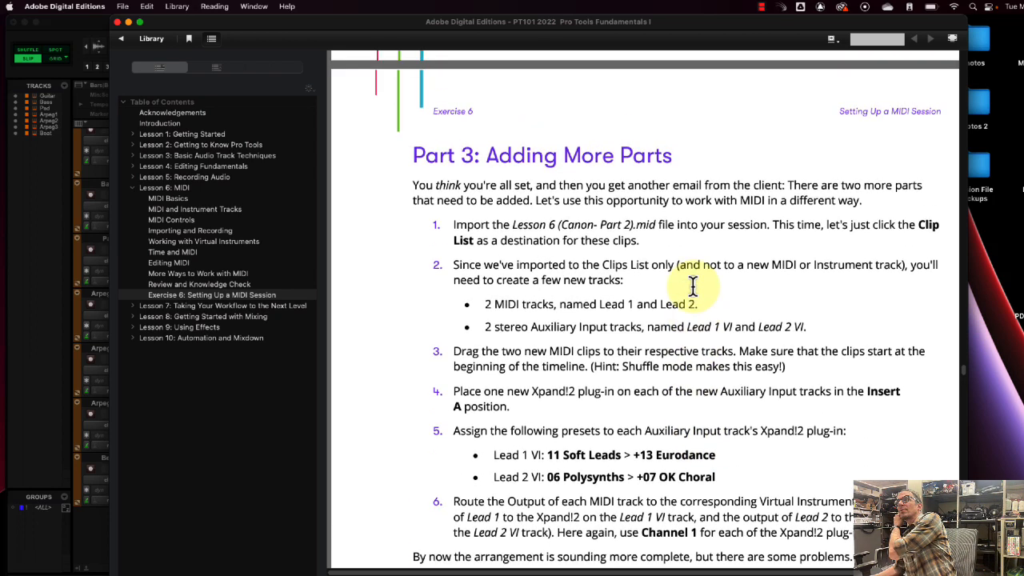
pyautogui.scroll(-2, 693, 286)
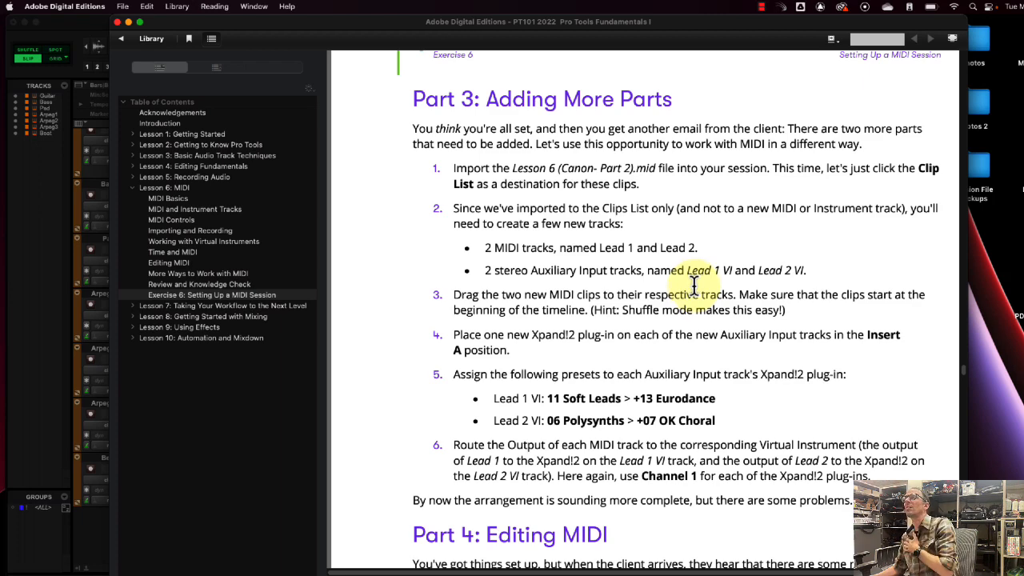
pyautogui.scroll(-1, 688, 286)
pyautogui.scroll(1, 686, 276)
pyautogui.scroll(-1, 686, 287)
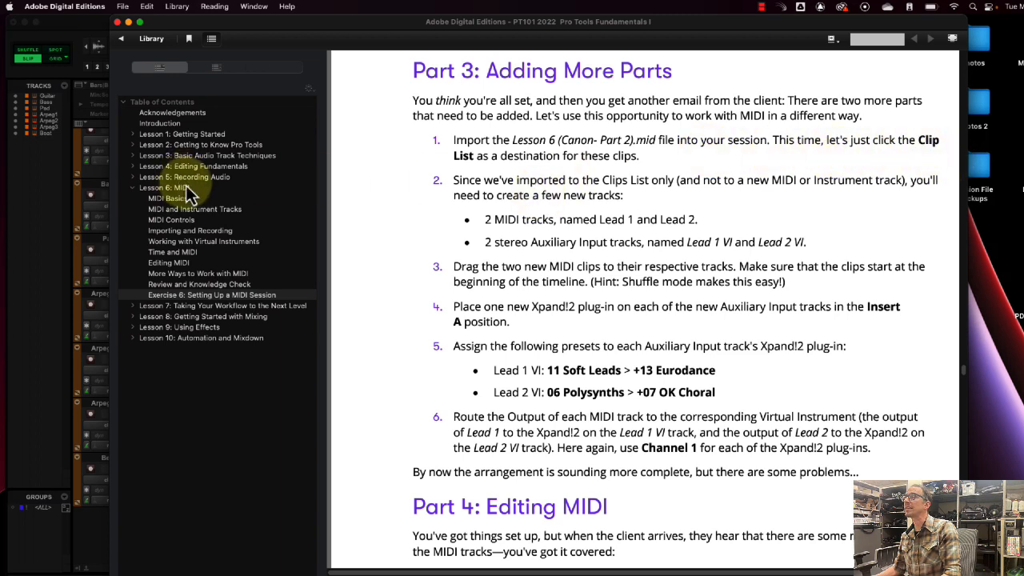
# Step: Switch to Pro Tools and import the Lesson 6 (Canon - Part 2).mid file with the Clip List as destination
pyautogui.click(49, 284)
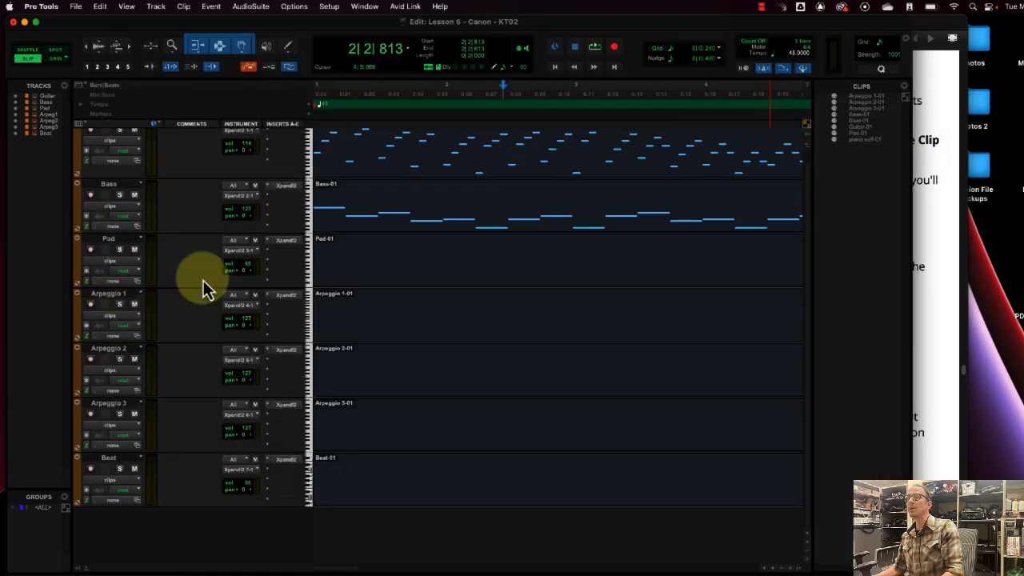
pyautogui.click(76, 8)
pyautogui.moveTo(133, 220)
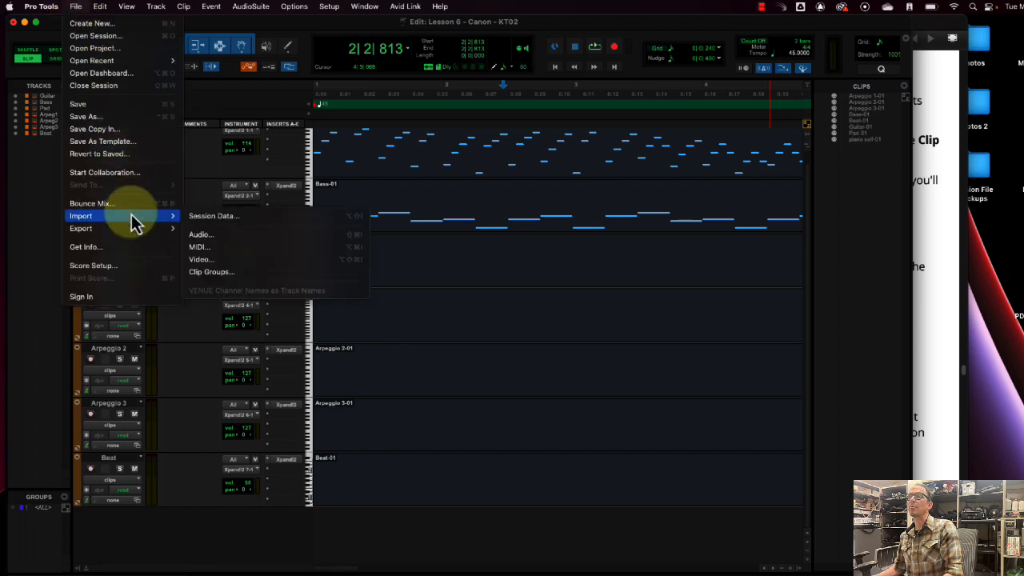
pyautogui.click(250, 252)
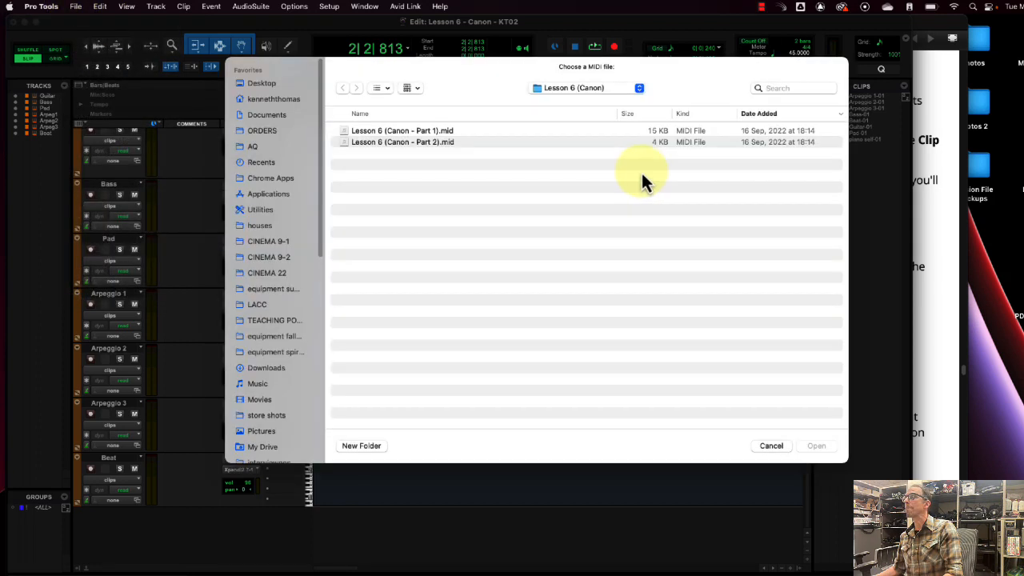
pyautogui.click(445, 146)
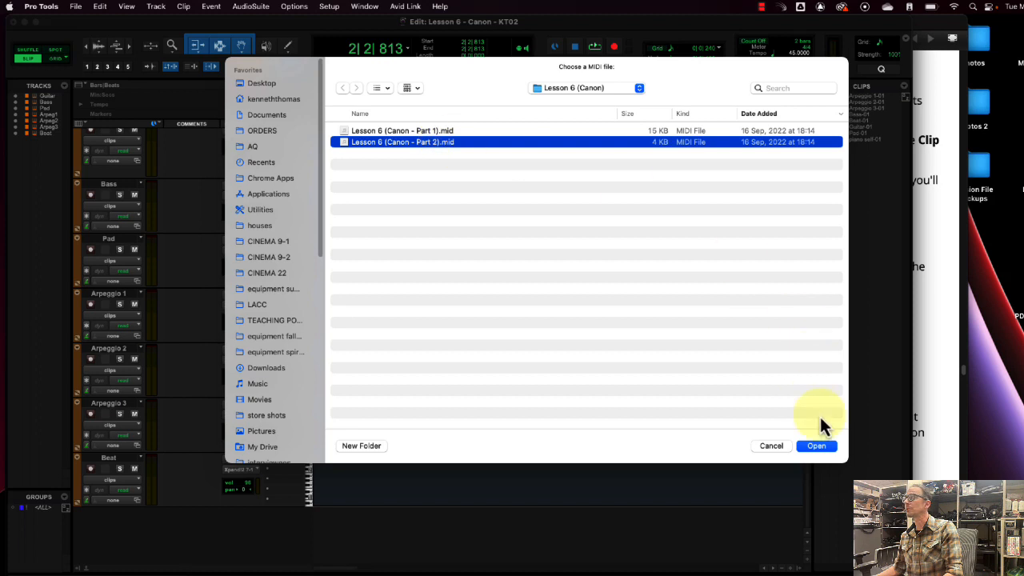
pyautogui.click(817, 446)
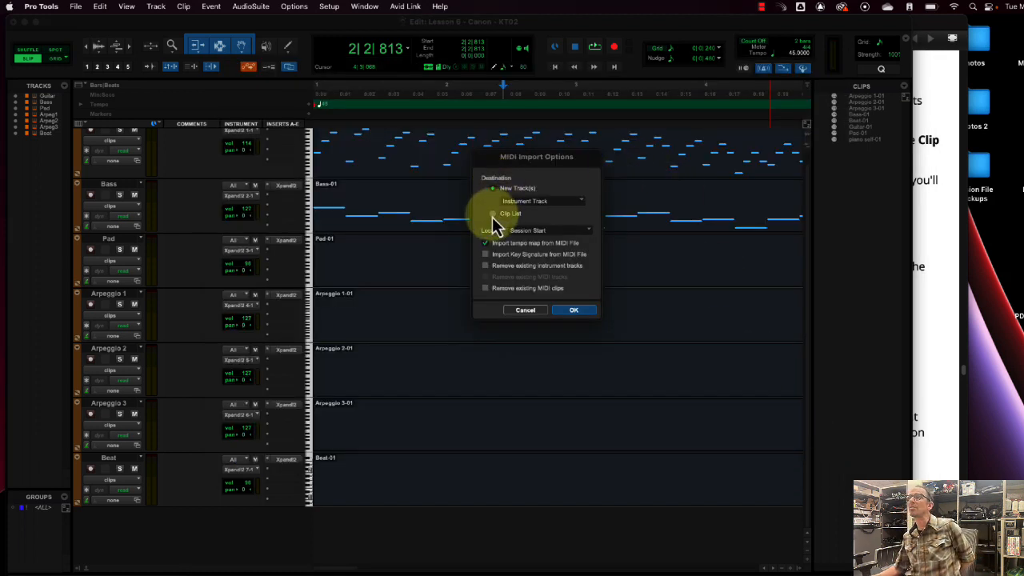
pyautogui.click(493, 213)
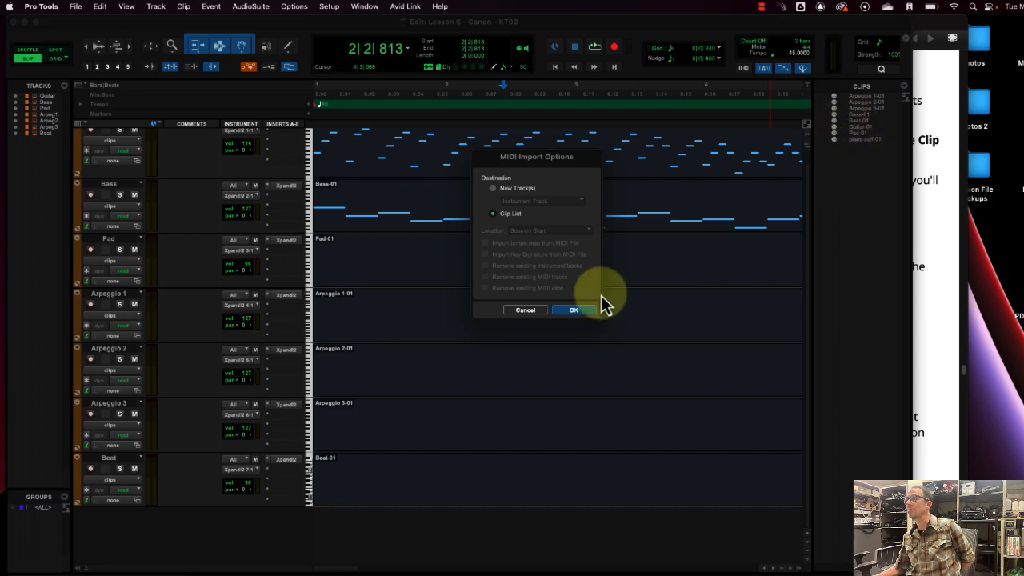
pyautogui.click(573, 310)
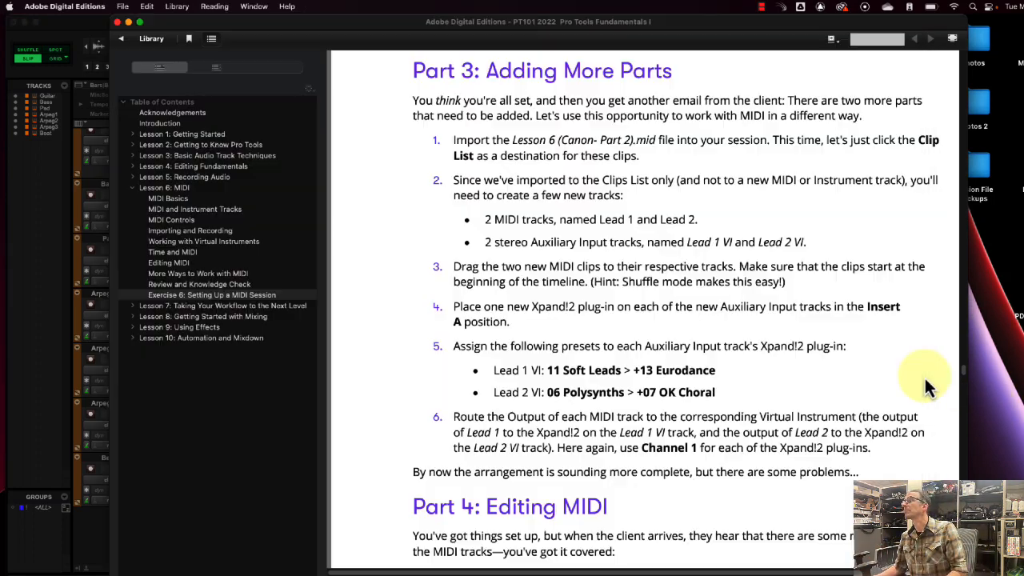
# Step: Switch to Adobe Digital Editions and read which new MIDI and Auxiliary Input tracks Part 3 of the exercise calls for
pyautogui.click(915, 379)
pyautogui.scroll(-3, 763, 376)
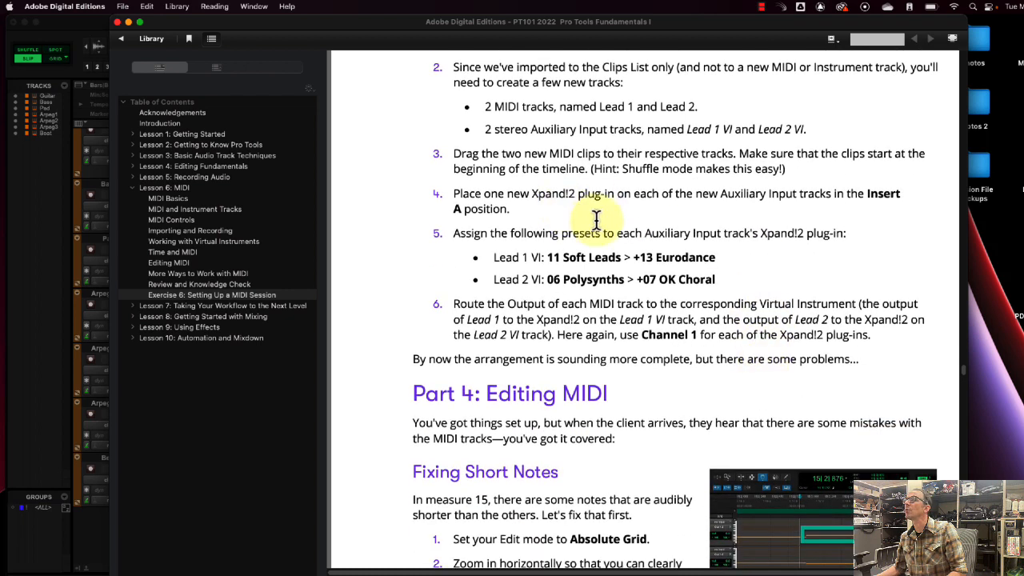
pyautogui.scroll(1, 550, 207)
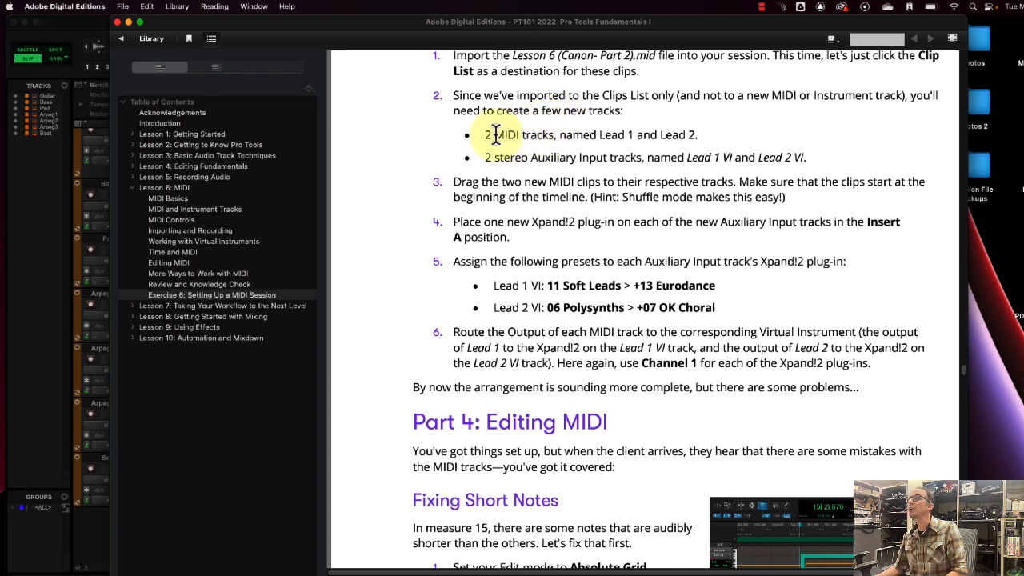
pyautogui.moveTo(481, 129); pyautogui.dragTo(587, 117)
pyautogui.click(679, 126)
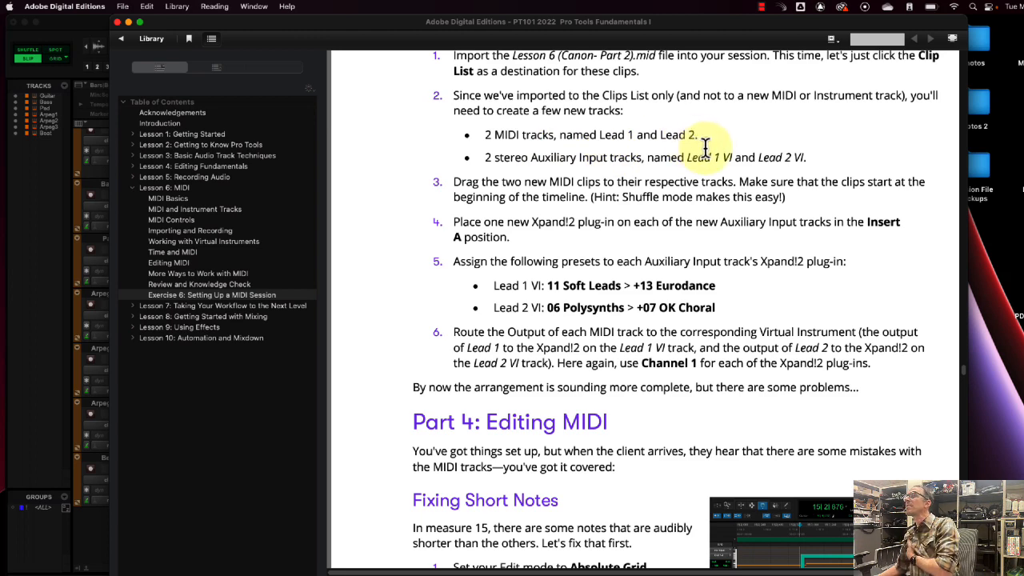
# Step: Switch to Pro Tools and set up one new MIDI track in ticks named Lead 1 for creation
pyautogui.click(27, 370)
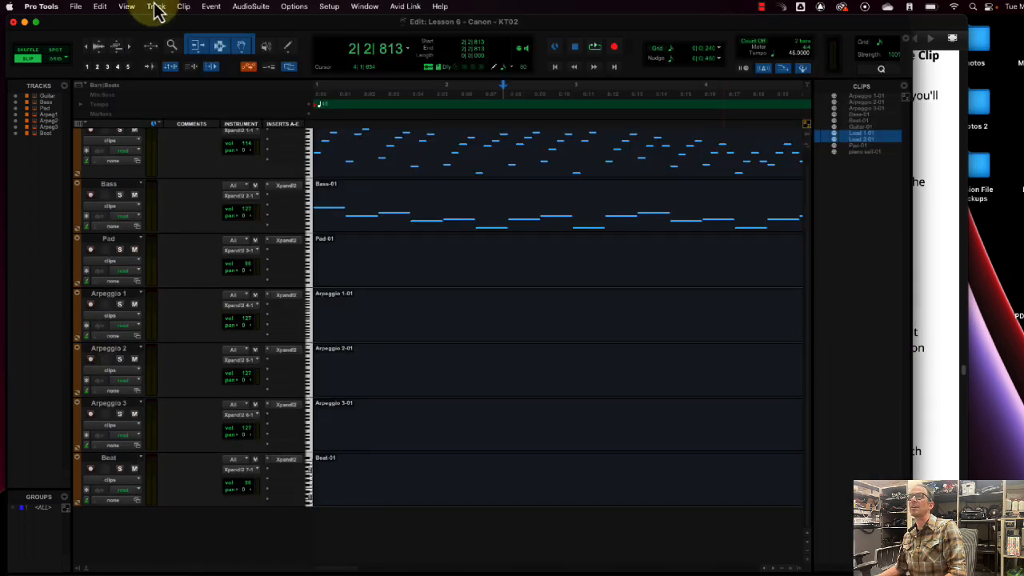
pyautogui.click(163, 8)
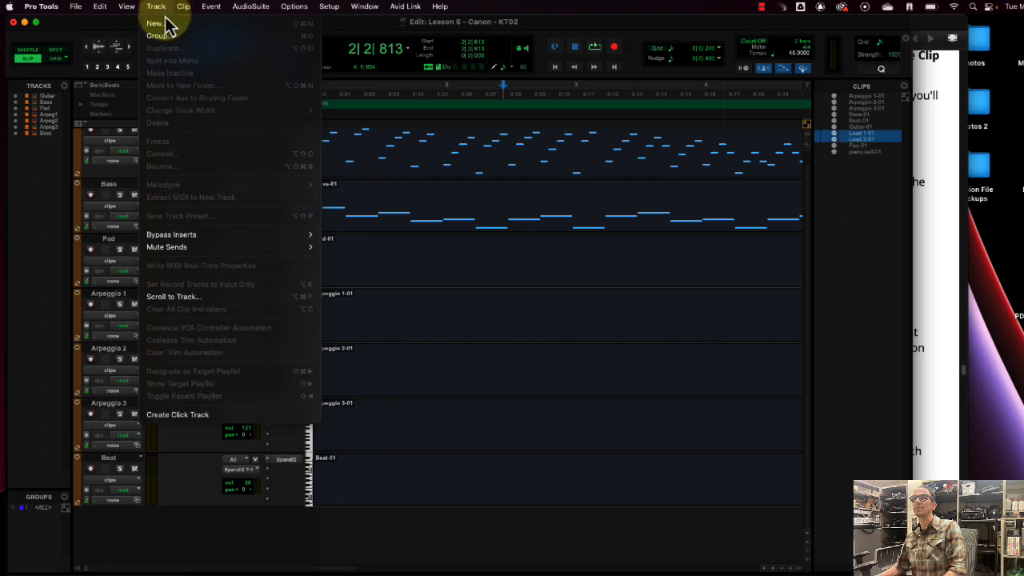
pyautogui.click(164, 24)
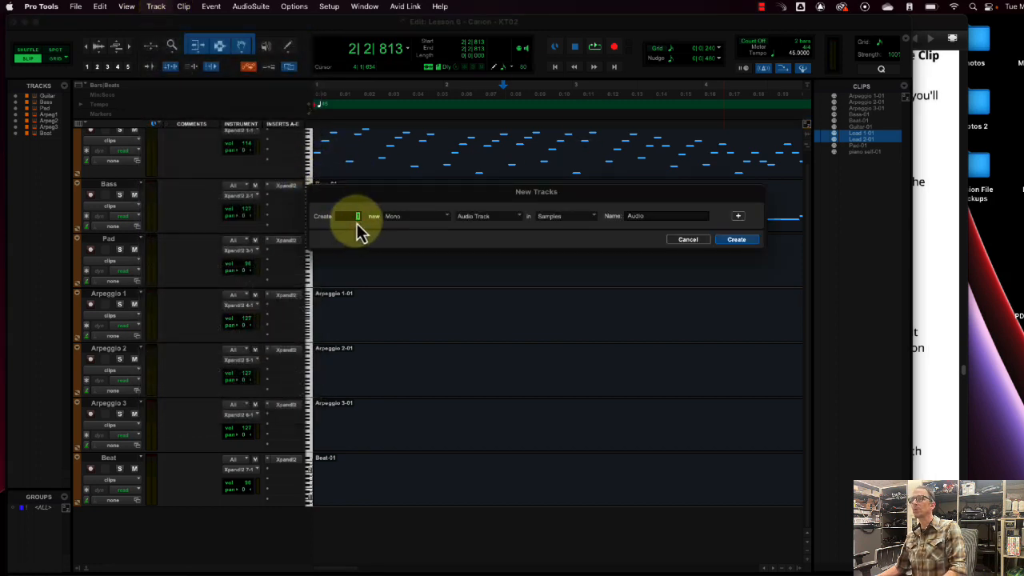
pyautogui.write('2')
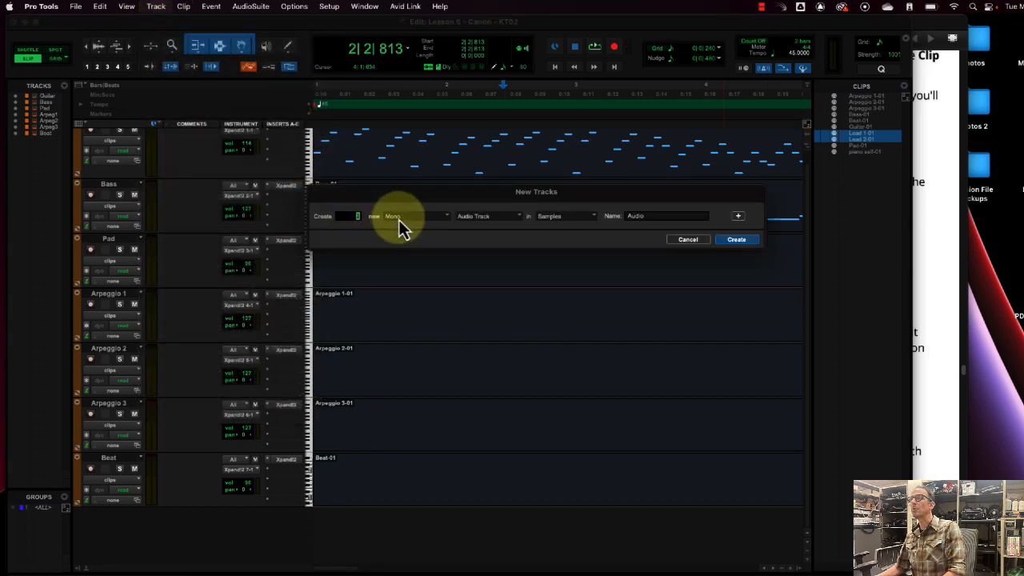
pyautogui.click(400, 218)
pyautogui.click(401, 219)
pyautogui.click(491, 220)
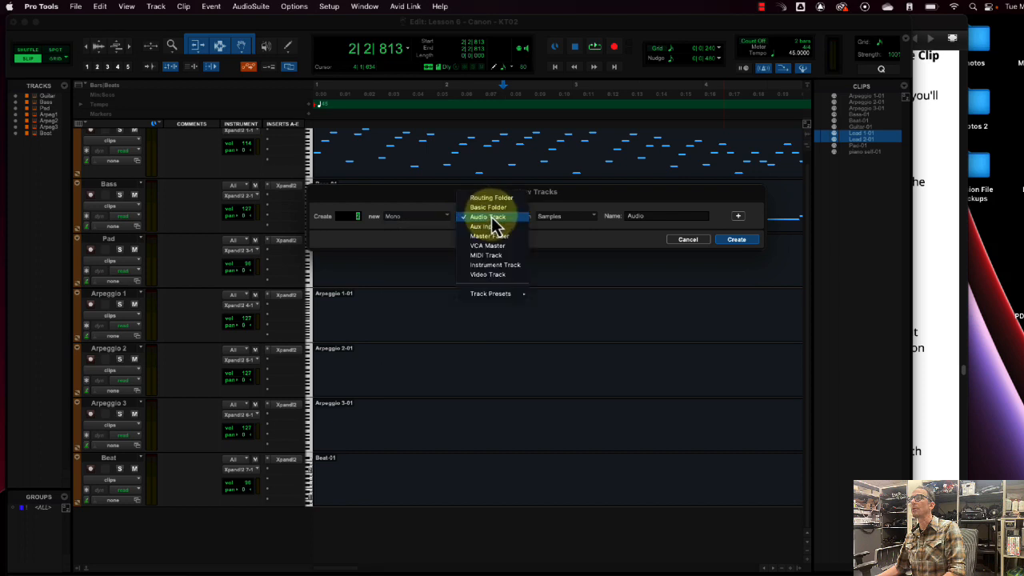
pyautogui.click(503, 256)
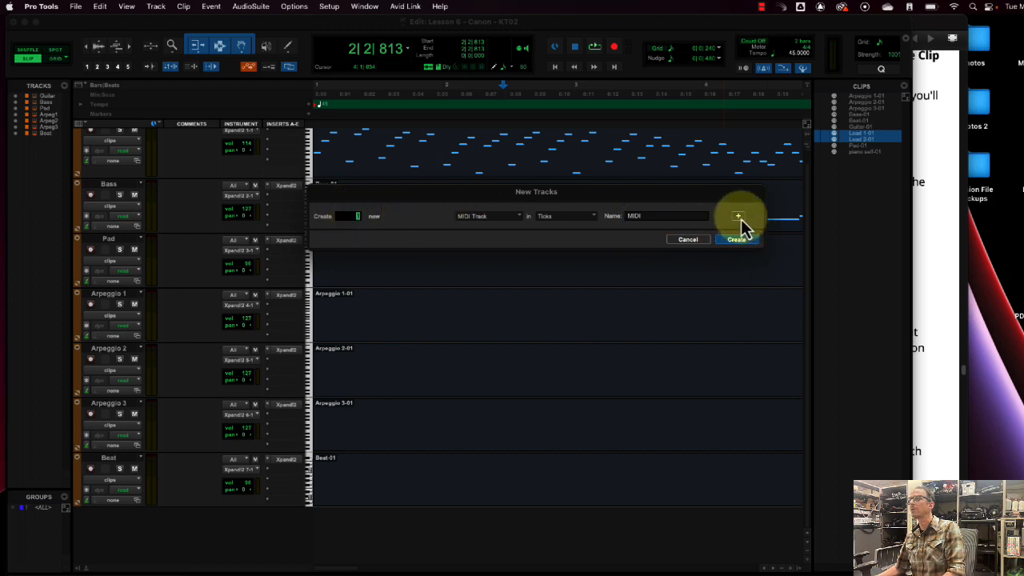
pyautogui.press('Tab')
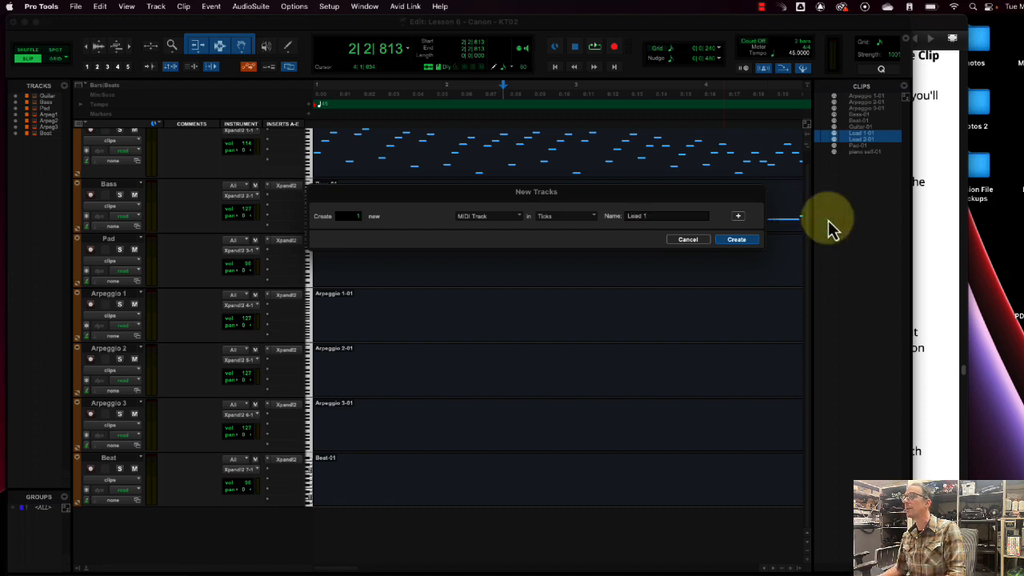
# Step: Add a second entry to the new tracks for one MIDI track in ticks named Lead 2
pyautogui.click(738, 216)
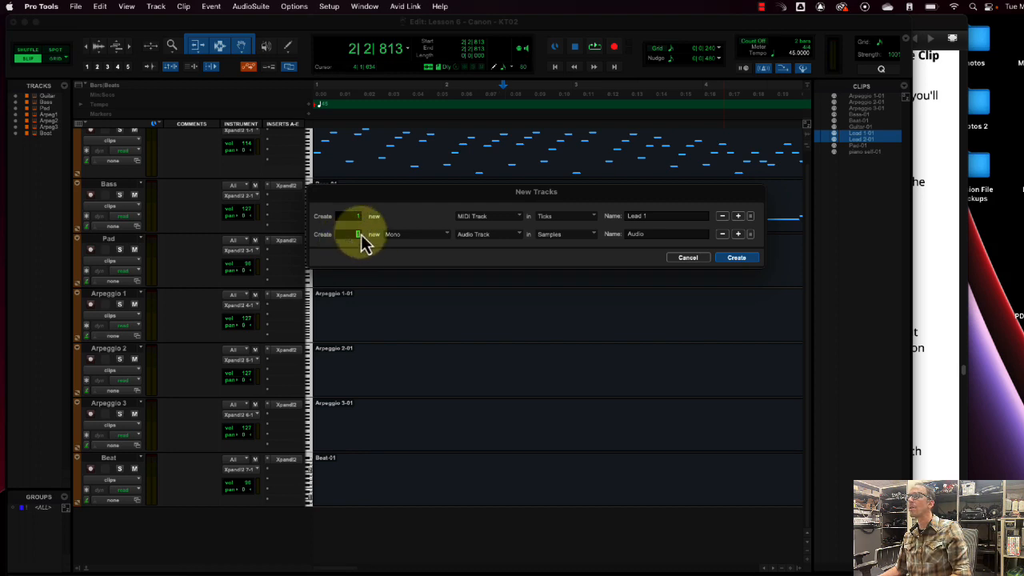
pyautogui.click(400, 236)
pyautogui.click(400, 240)
pyautogui.click(518, 240)
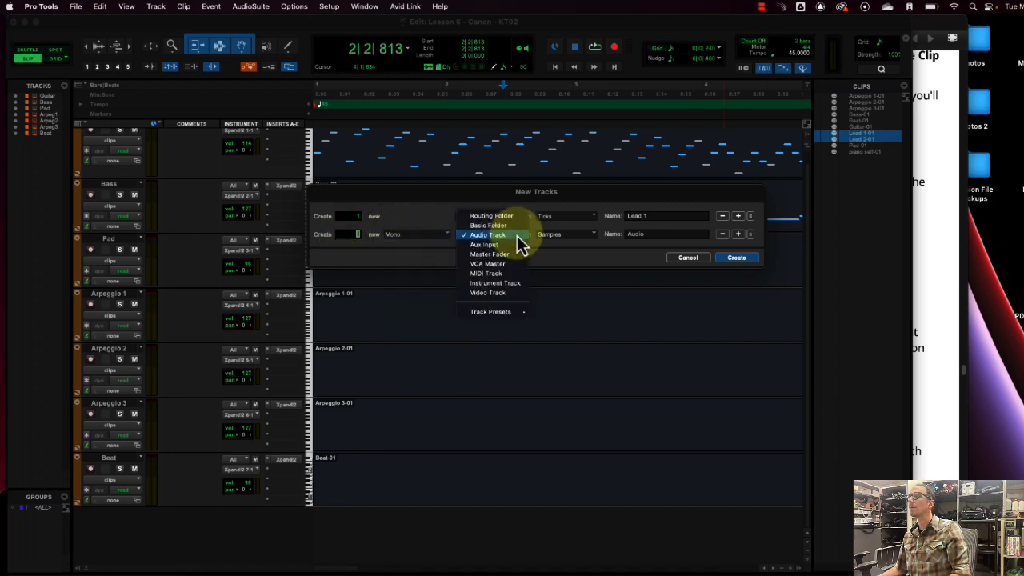
pyautogui.click(512, 273)
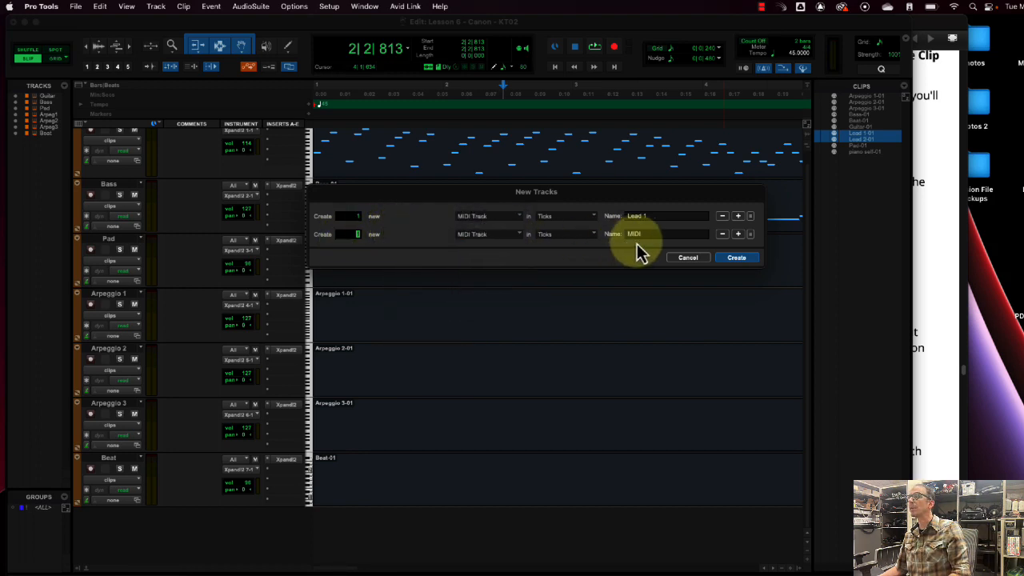
pyautogui.doubleClick(656, 234)
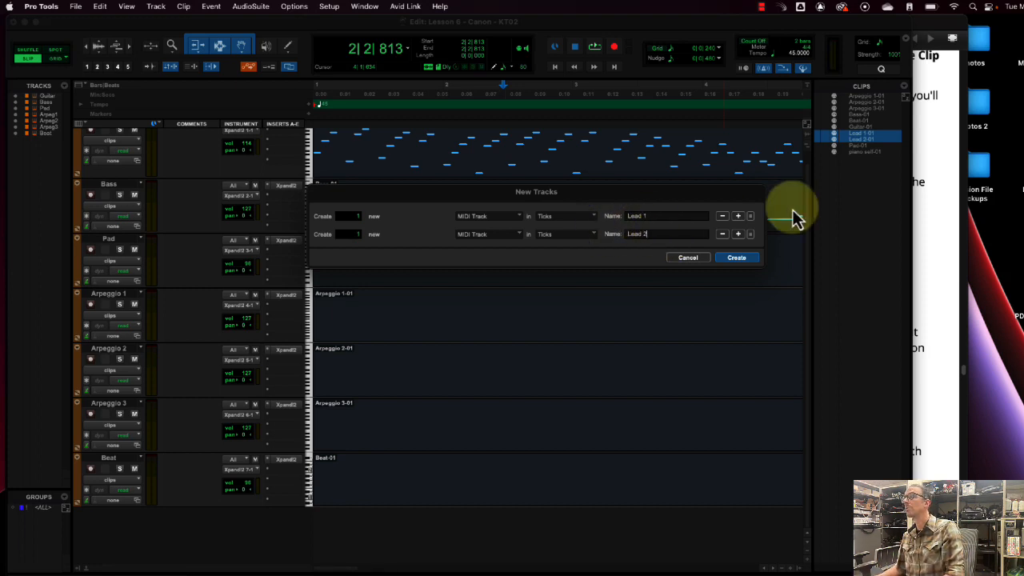
# Step: Add a third new-track entry for one stereo Aux Input named Lead 1 VI, checking the name in the exercise text
pyautogui.click(738, 234)
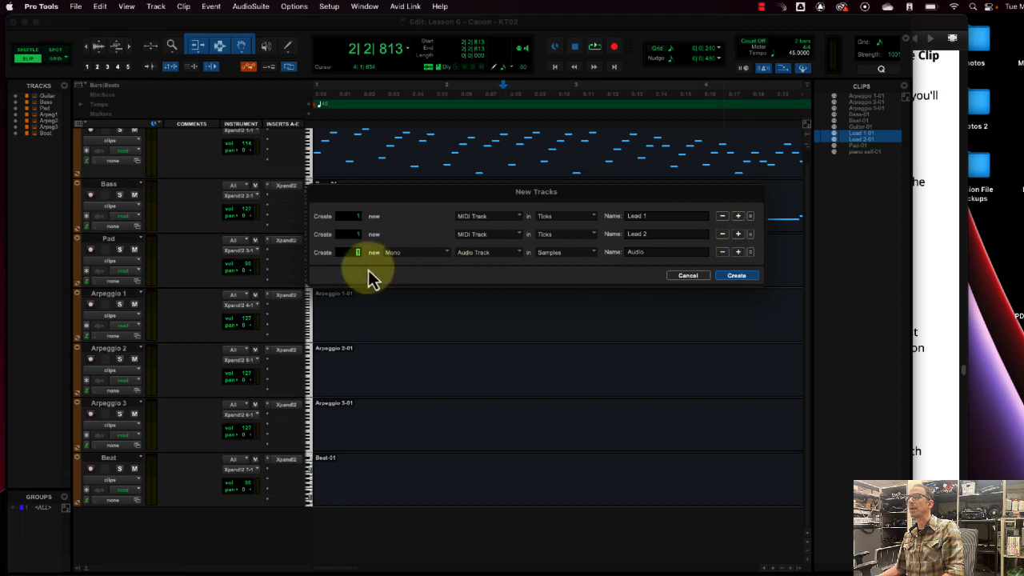
pyautogui.click(404, 254)
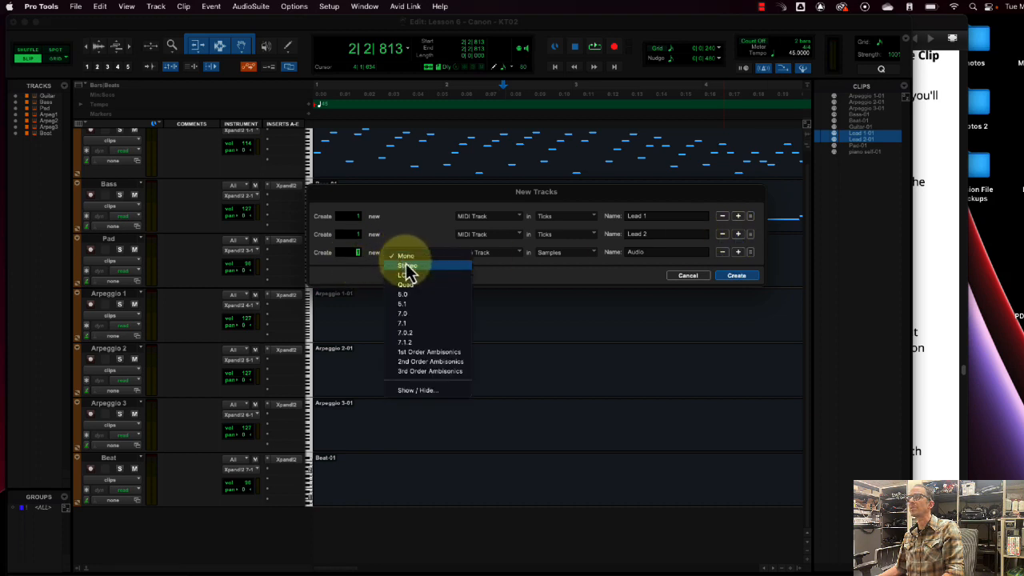
pyautogui.click(402, 272)
pyautogui.click(489, 256)
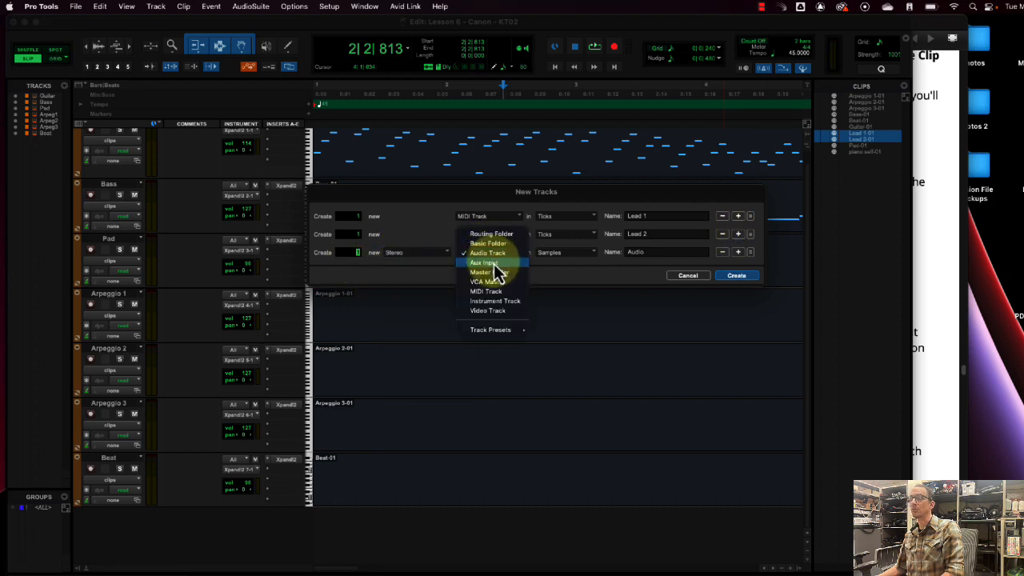
pyautogui.click(491, 264)
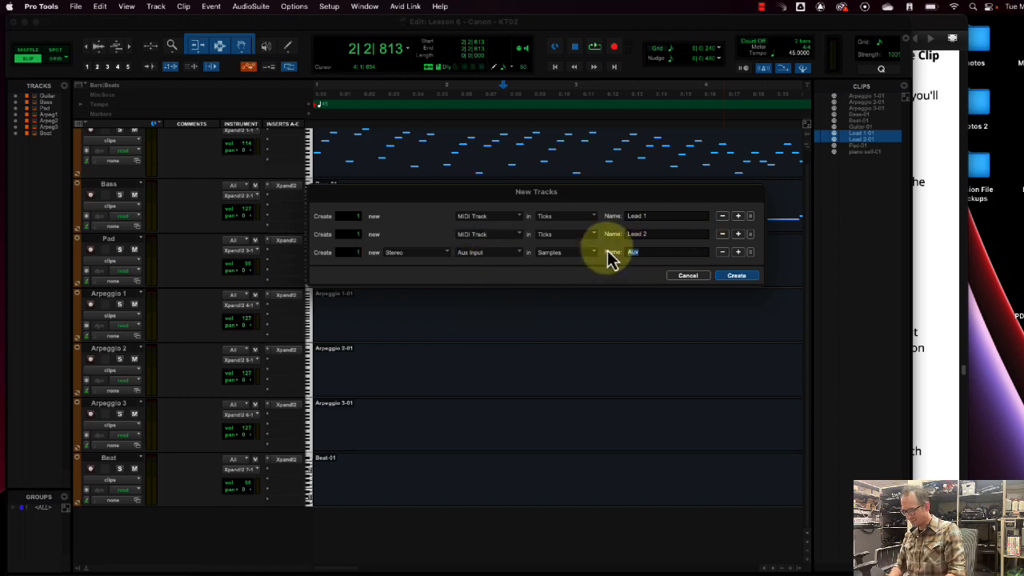
pyautogui.write('Lead')
pyautogui.click(937, 177)
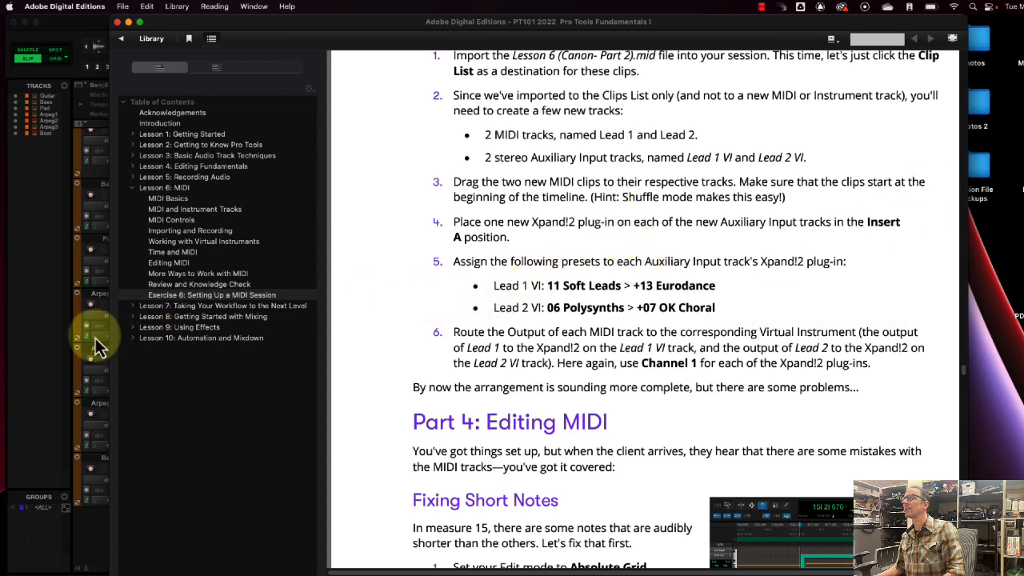
pyautogui.click(40, 391)
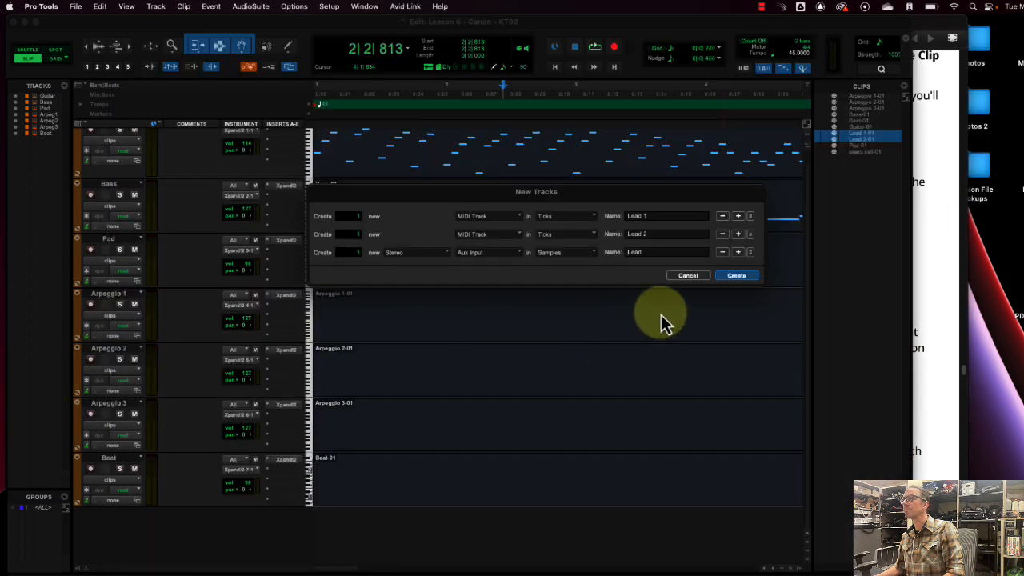
pyautogui.click(655, 252)
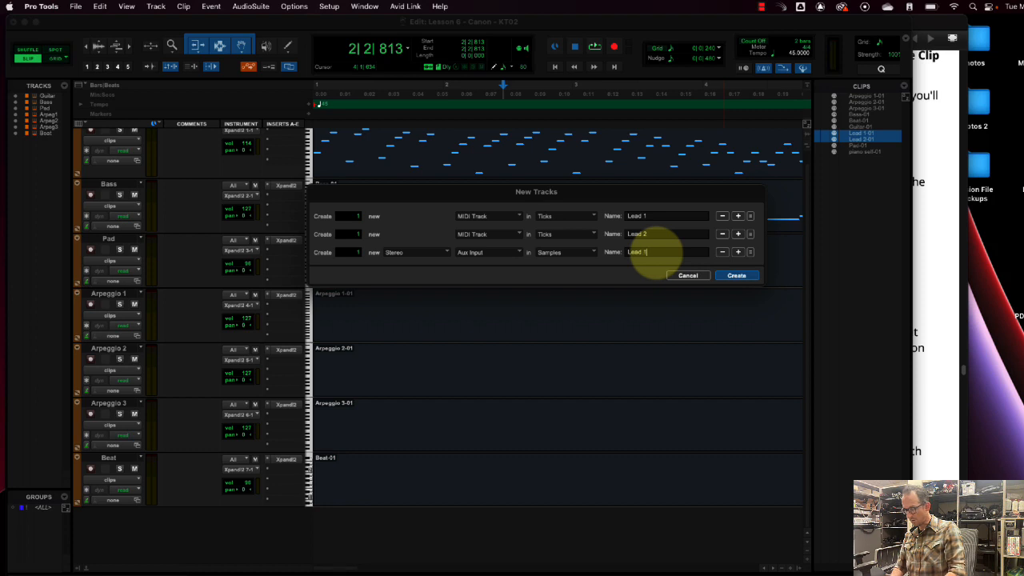
# Step: Add a fourth entry for one stereo Aux Input named Lead 2 VI and create all four tracks
pyautogui.click(739, 252)
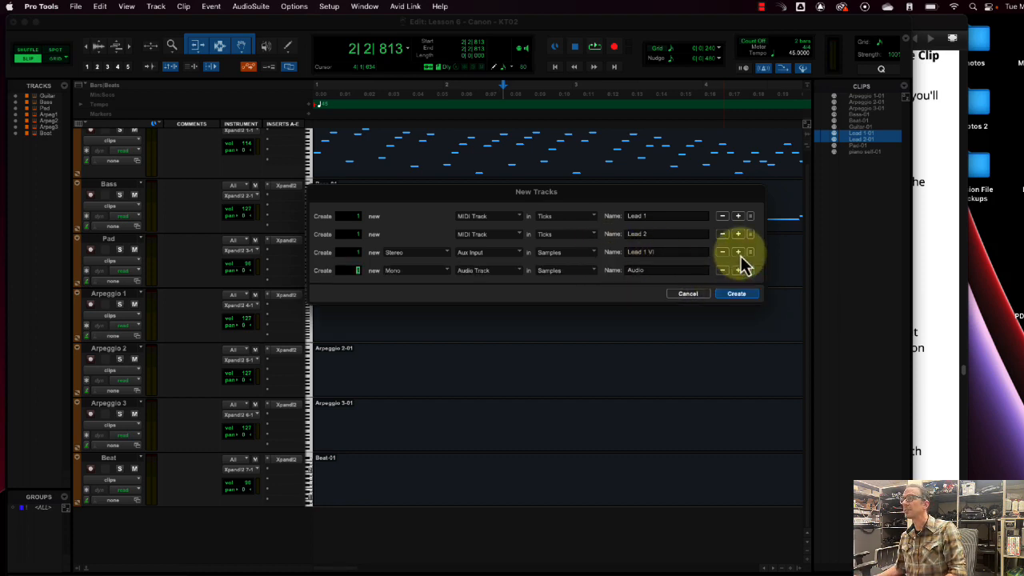
pyautogui.click(395, 272)
pyautogui.click(405, 284)
pyautogui.click(492, 270)
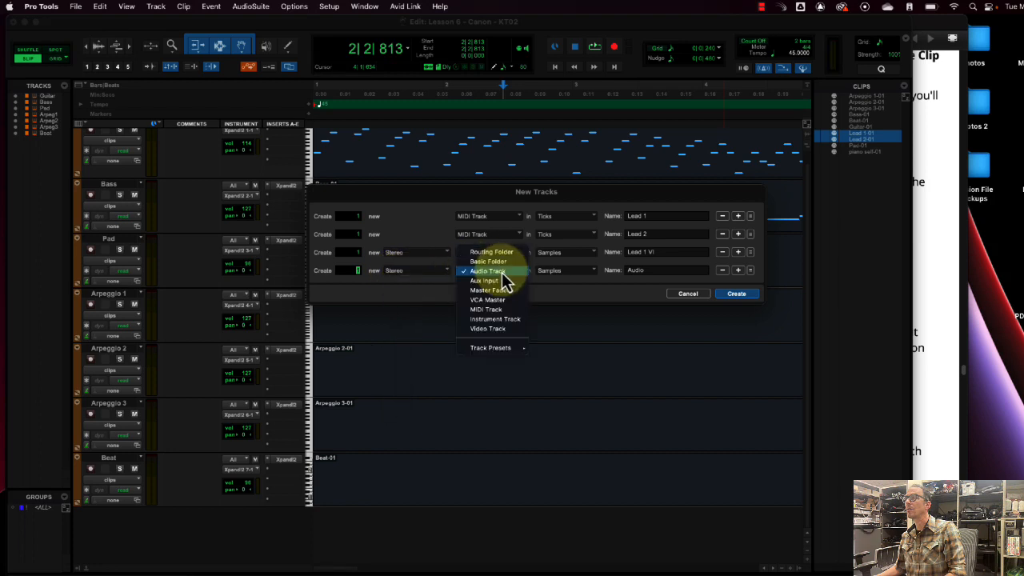
pyautogui.click(504, 280)
pyautogui.moveTo(661, 270); pyautogui.dragTo(618, 266)
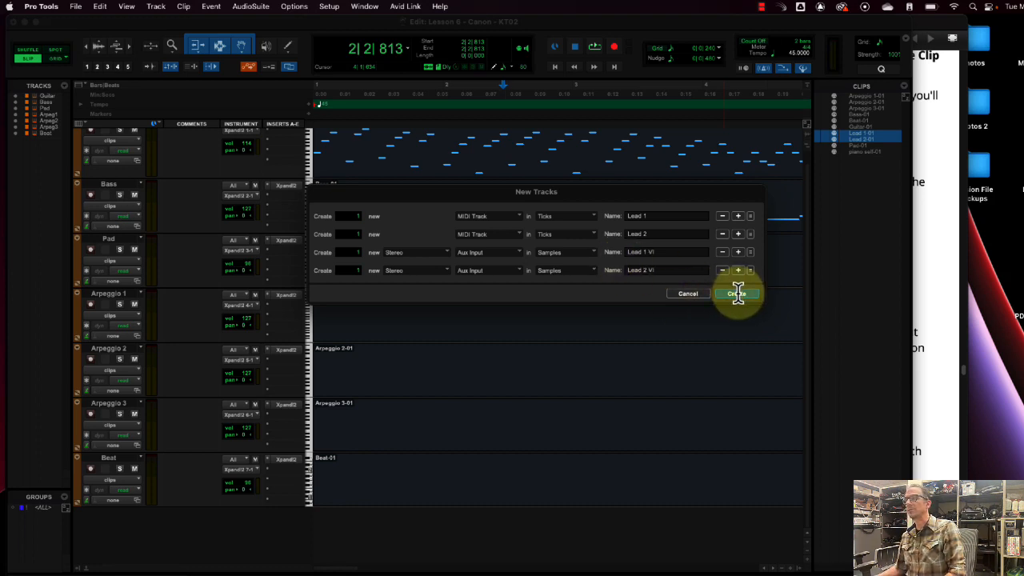
pyautogui.press('Return')
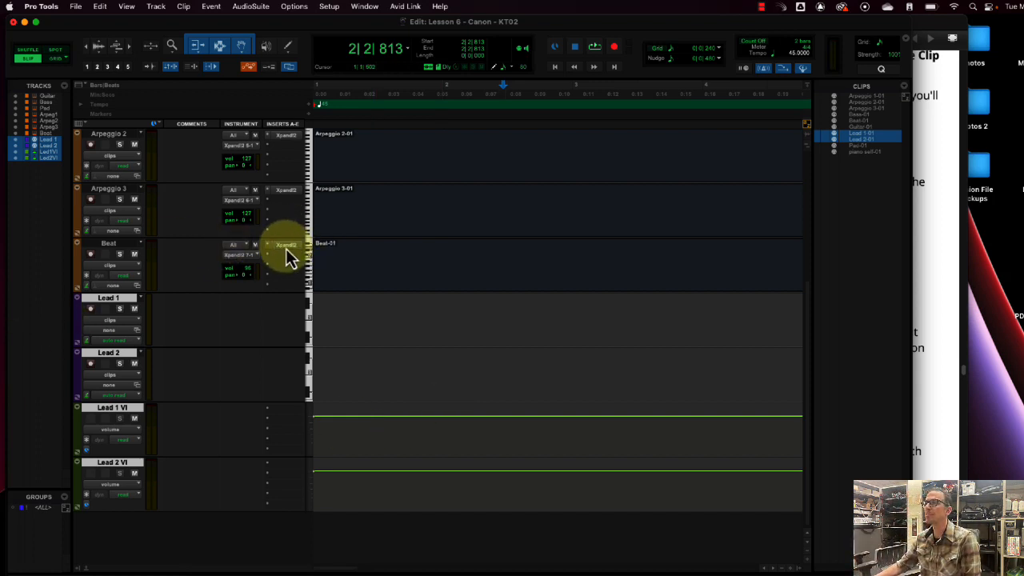
# Step: Switch to the Grabber tool, select the Beat-01 clip with it and clear the selection on the empty Lead 1 track
pyautogui.click(375, 266)
pyautogui.click(240, 45)
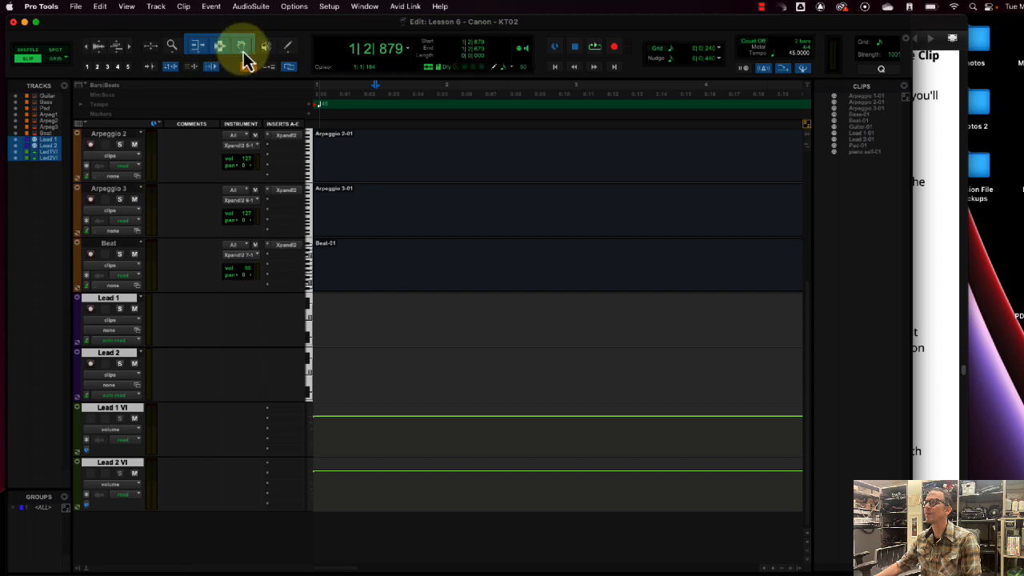
pyautogui.click(414, 277)
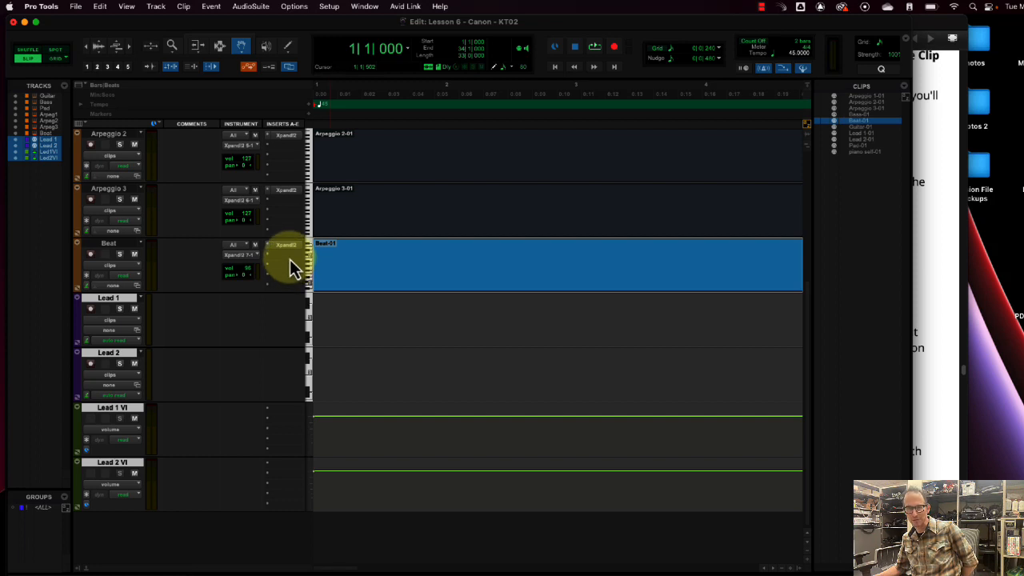
pyautogui.click(357, 327)
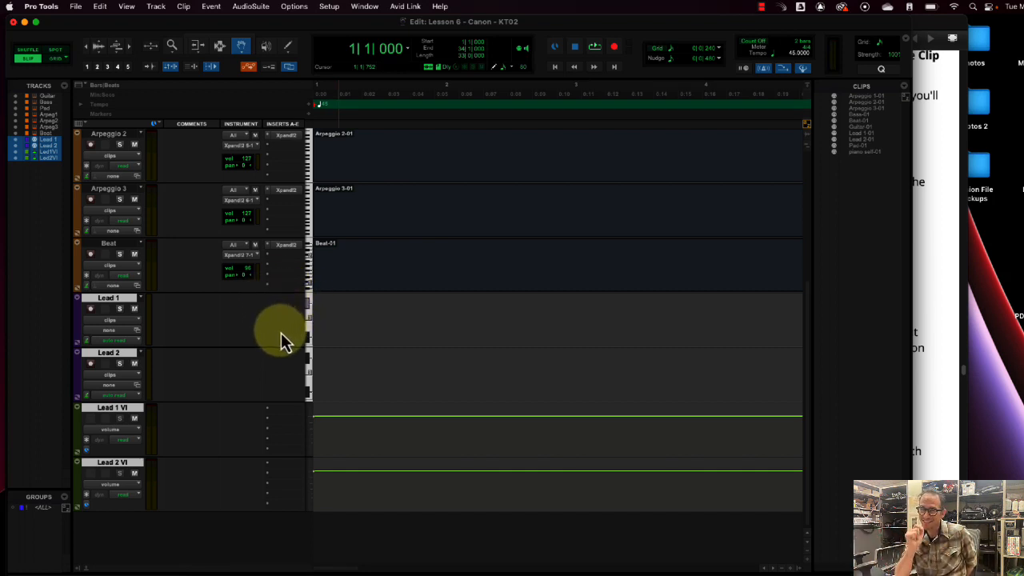
# Step: In Shuffle mode, place the Lead 1-01 and Lead 2-01 clips at the start of the Lead 1 and Lead 2 tracks
pyautogui.click(950, 428)
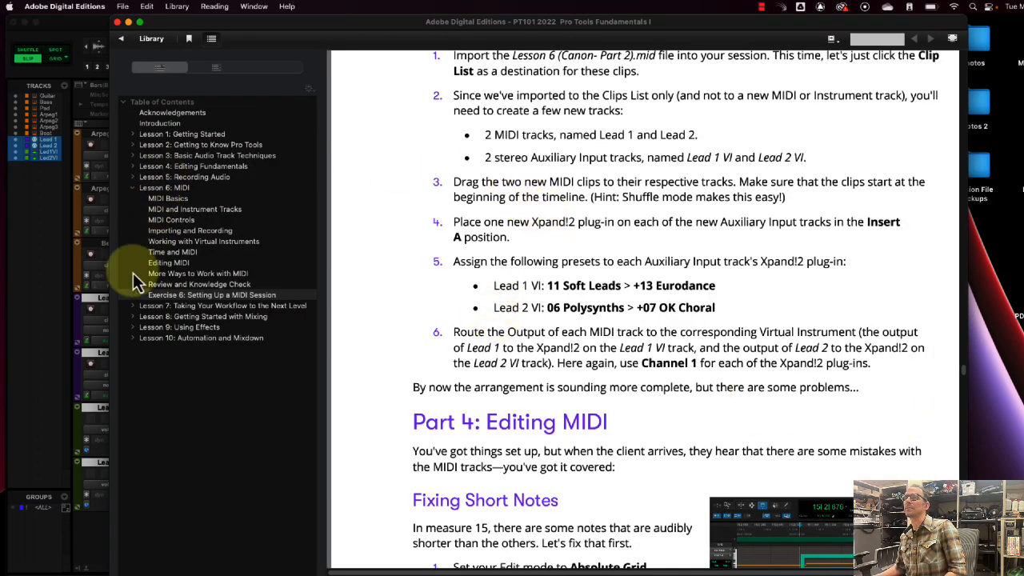
pyautogui.click(32, 310)
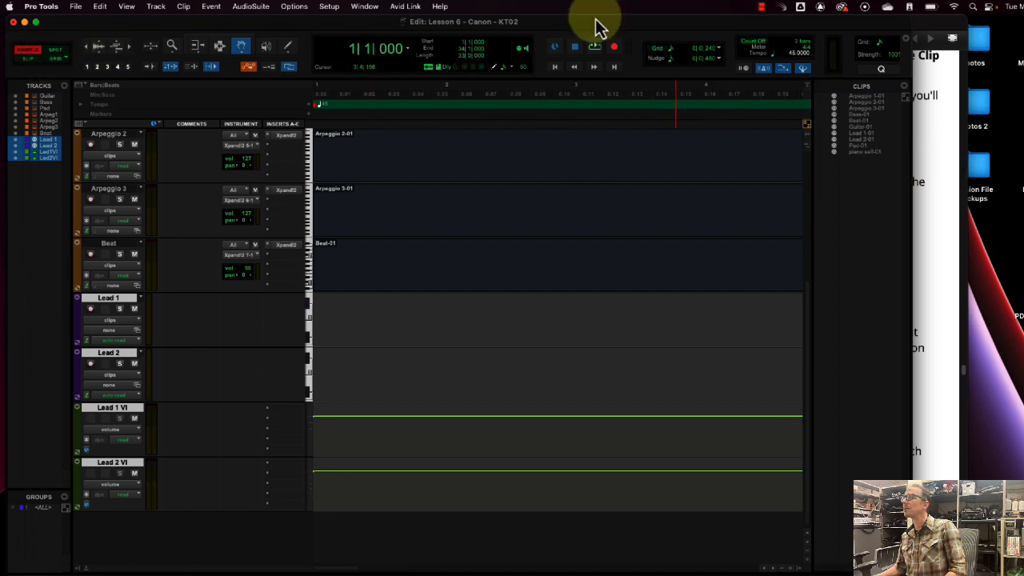
pyautogui.click(880, 134)
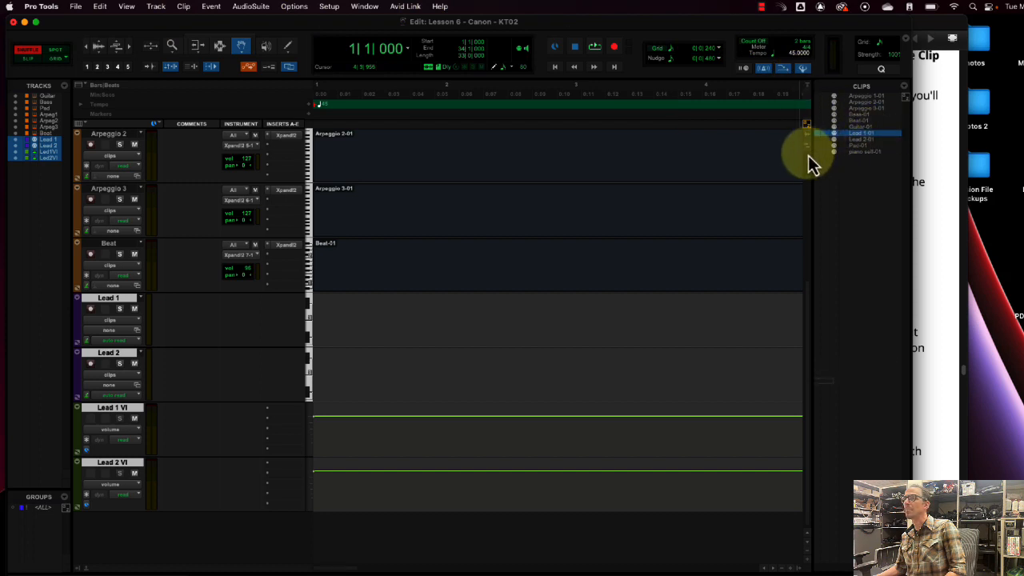
pyautogui.moveTo(532, 312); pyautogui.dragTo(572, 291)
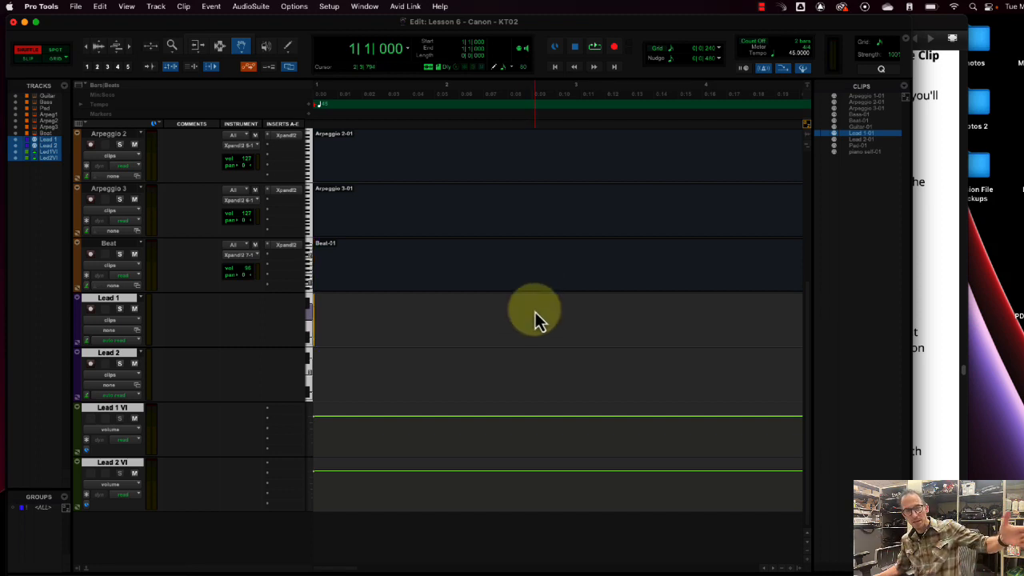
pyautogui.moveTo(535, 312); pyautogui.dragTo(535, 312)
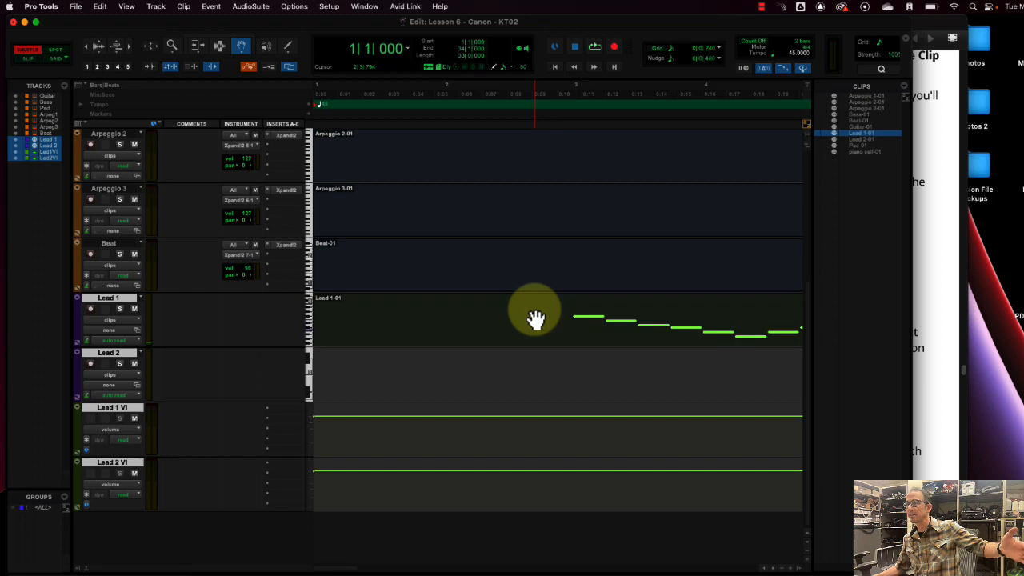
pyautogui.click(855, 141)
pyautogui.moveTo(668, 340); pyautogui.dragTo(476, 396)
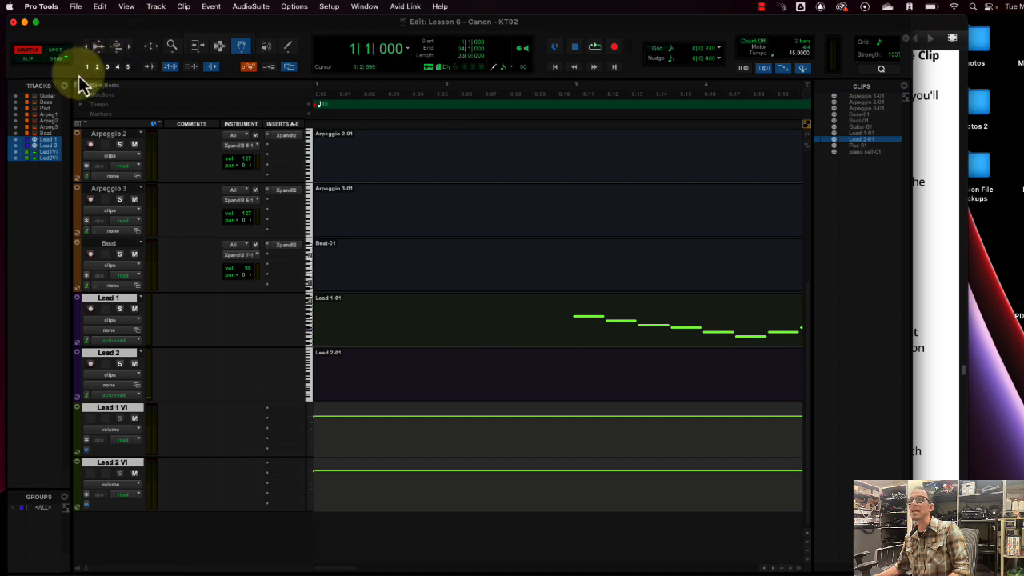
# Step: Return to Slip edit mode and select the Lead 1-01 clip on the Lead 1 track
pyautogui.click(28, 59)
pyautogui.moveTo(446, 318); pyautogui.dragTo(417, 320)
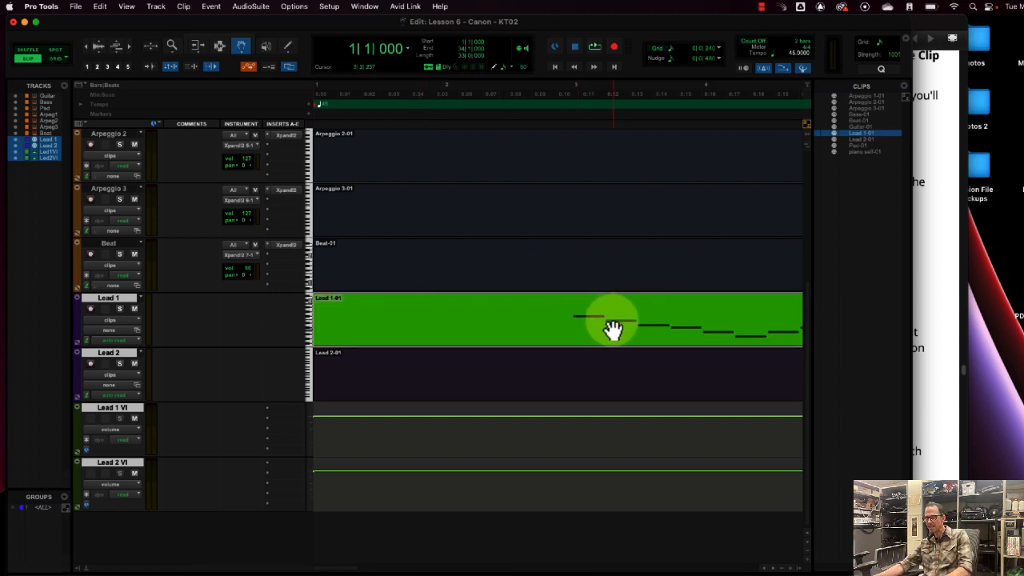
pyautogui.press('r')
pyautogui.press('r')
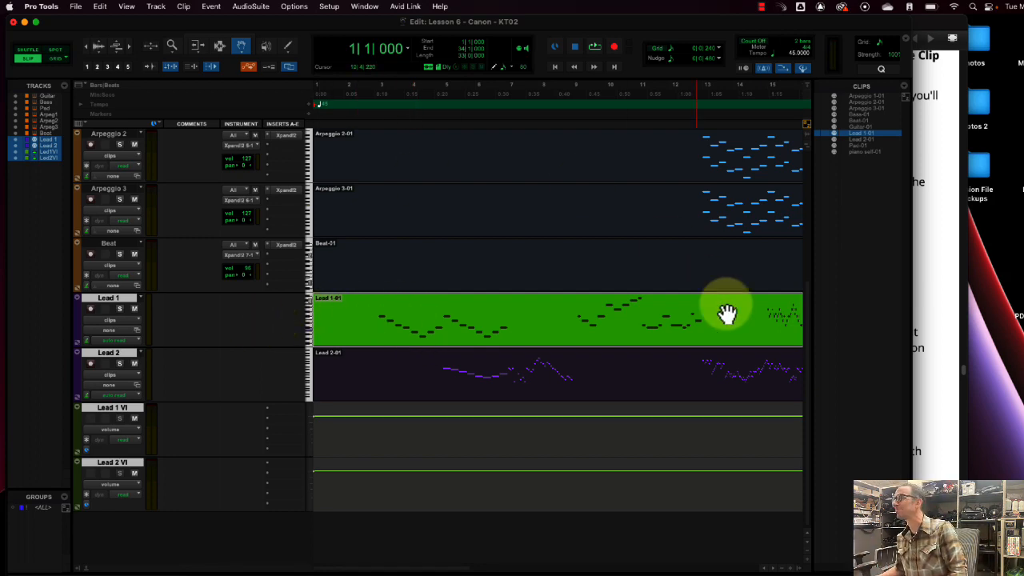
# Step: Switch to Adobe Digital Editions, read the exercise steps on the Xpand!2 inserts and presets, and shift the reader window aside
pyautogui.click(926, 304)
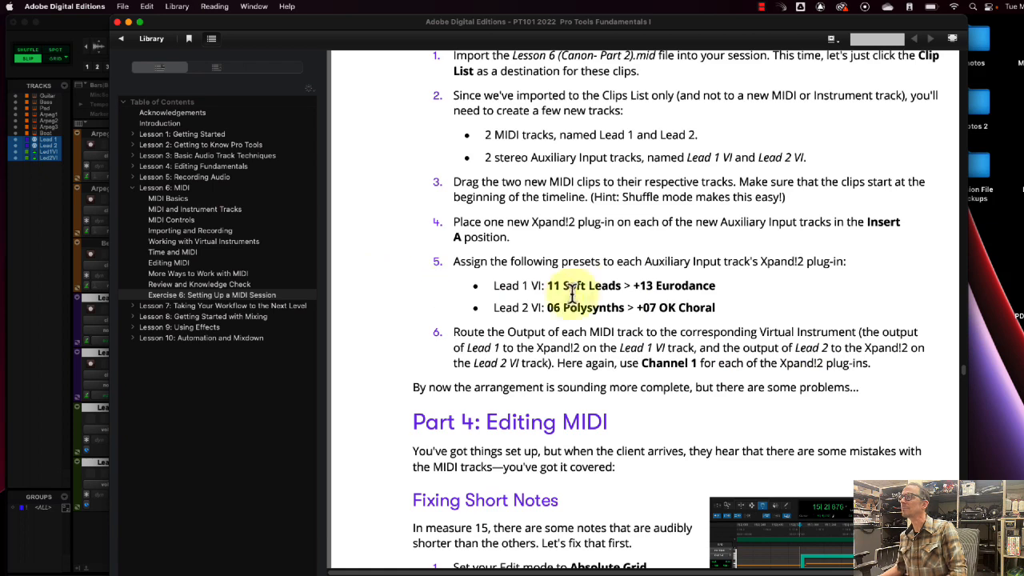
pyautogui.scroll(-2, 535, 298)
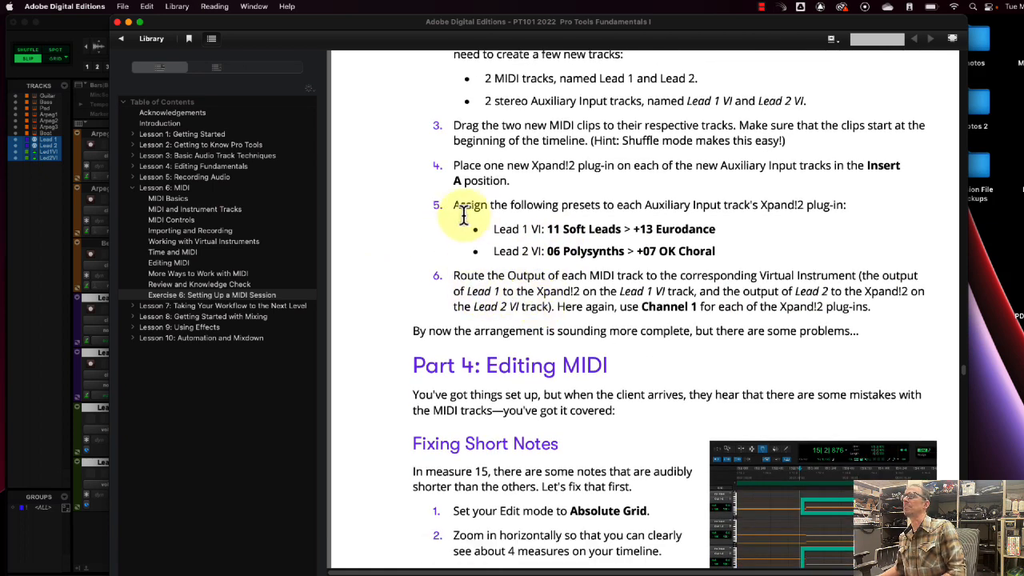
pyautogui.moveTo(453, 205); pyautogui.dragTo(784, 203)
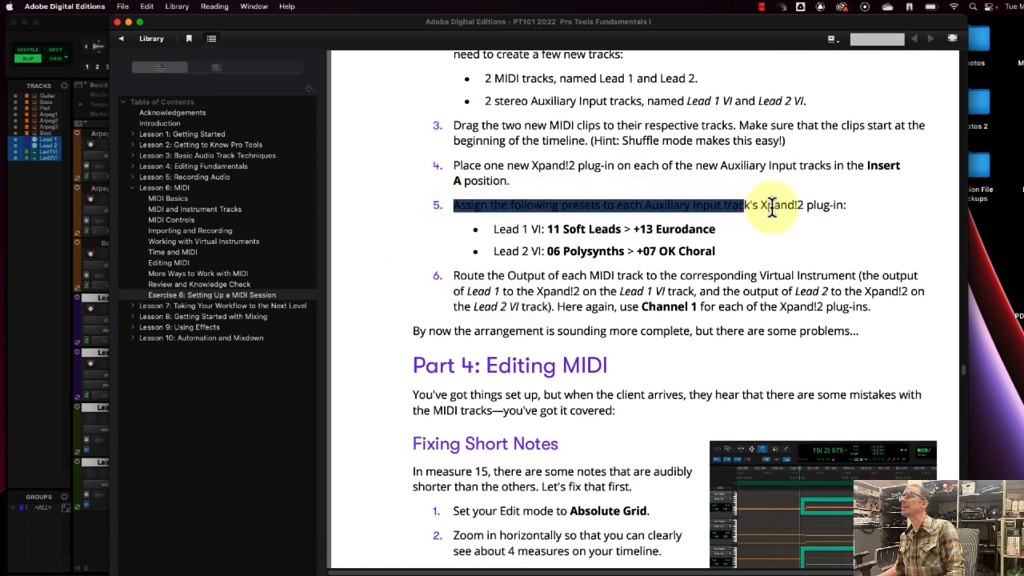
pyautogui.click(783, 205)
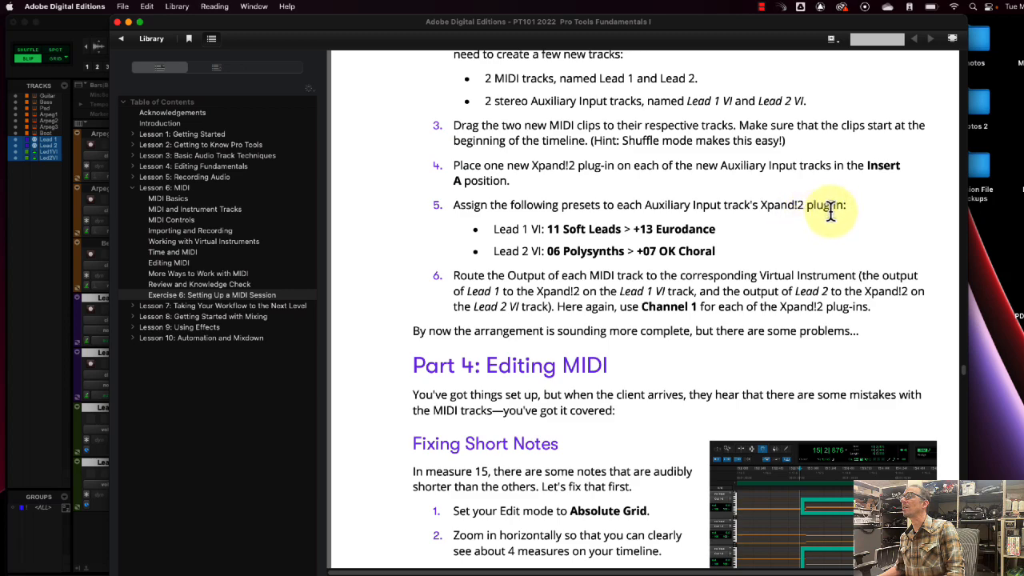
pyautogui.moveTo(461, 22); pyautogui.dragTo(696, 22)
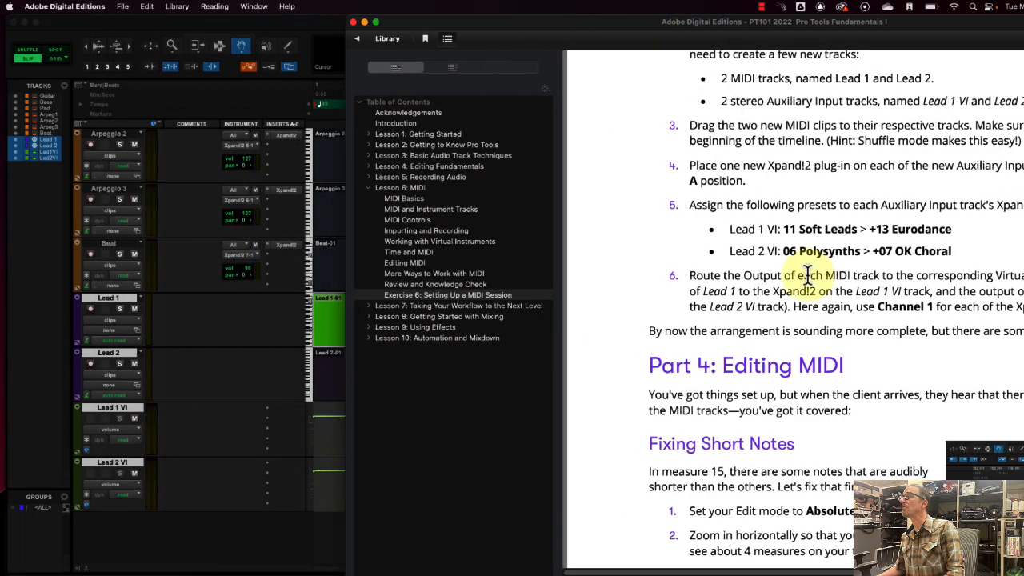
# Step: Return to Pro Tools and insert a multichannel Xpand!2 (stereo) instrument in Insert A of the Lead 1 VI track
pyautogui.click(224, 419)
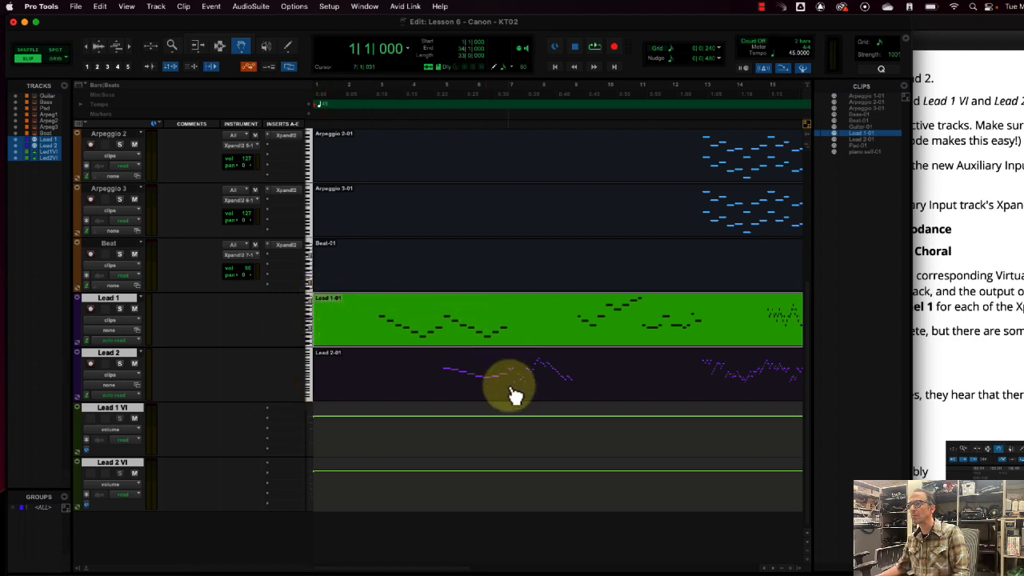
pyautogui.click(110, 426)
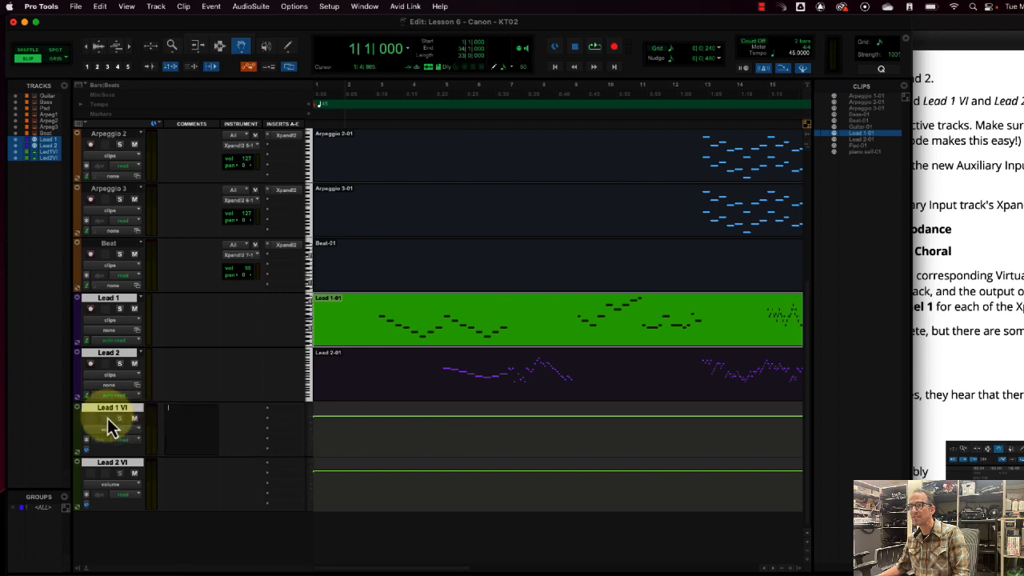
pyautogui.click(131, 411)
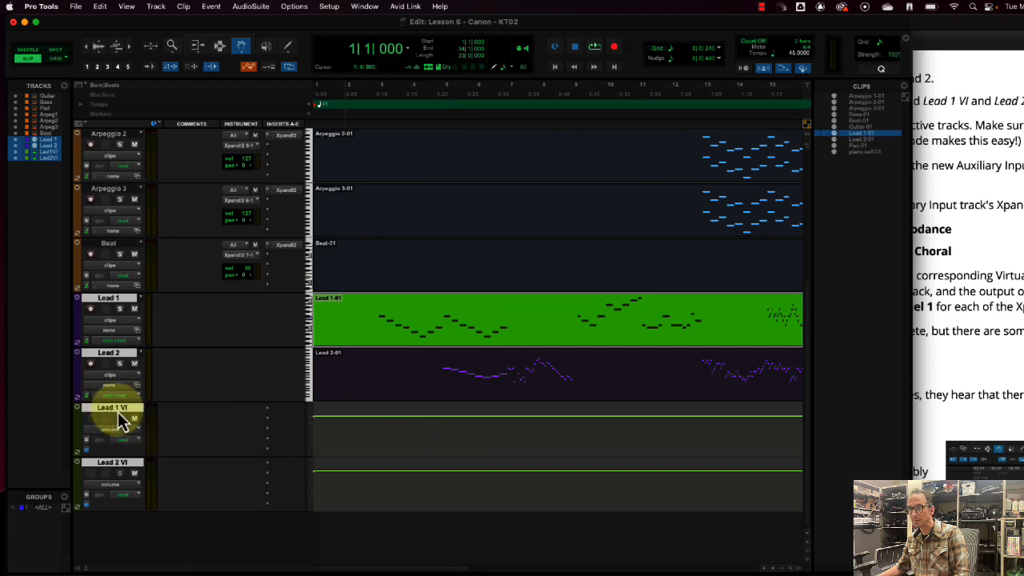
pyautogui.click(290, 416)
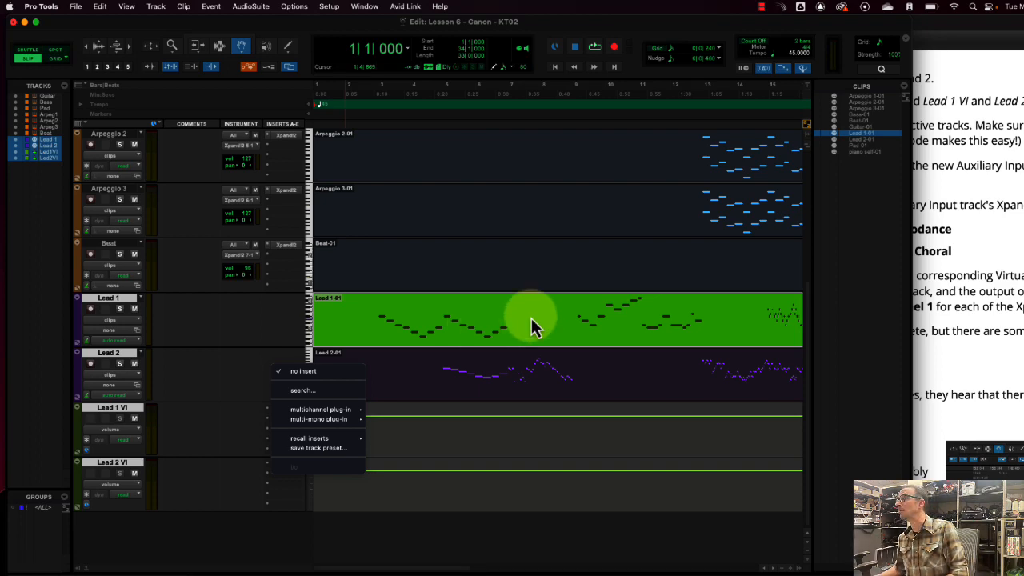
pyautogui.click(953, 382)
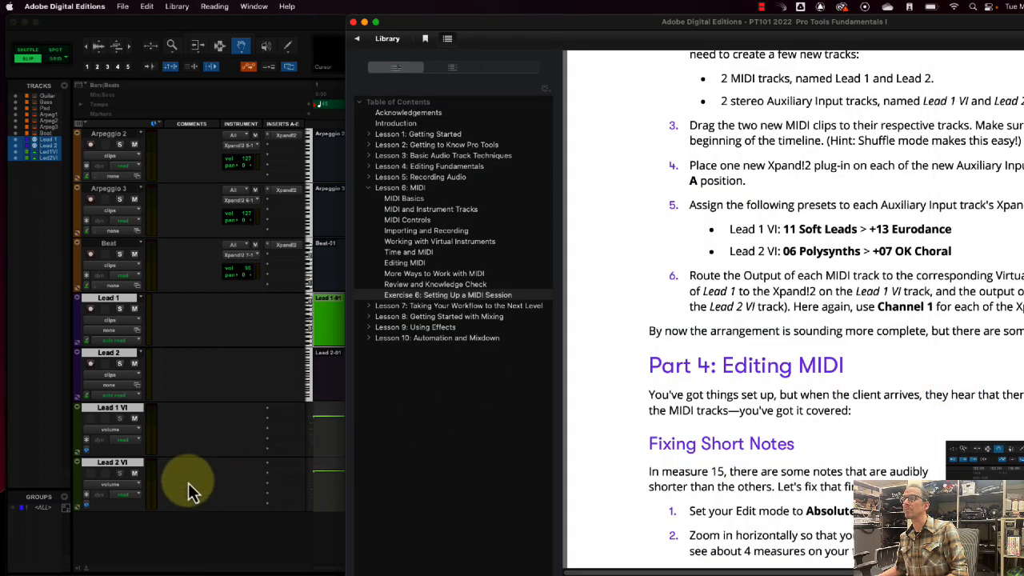
pyautogui.click(227, 534)
pyautogui.click(289, 416)
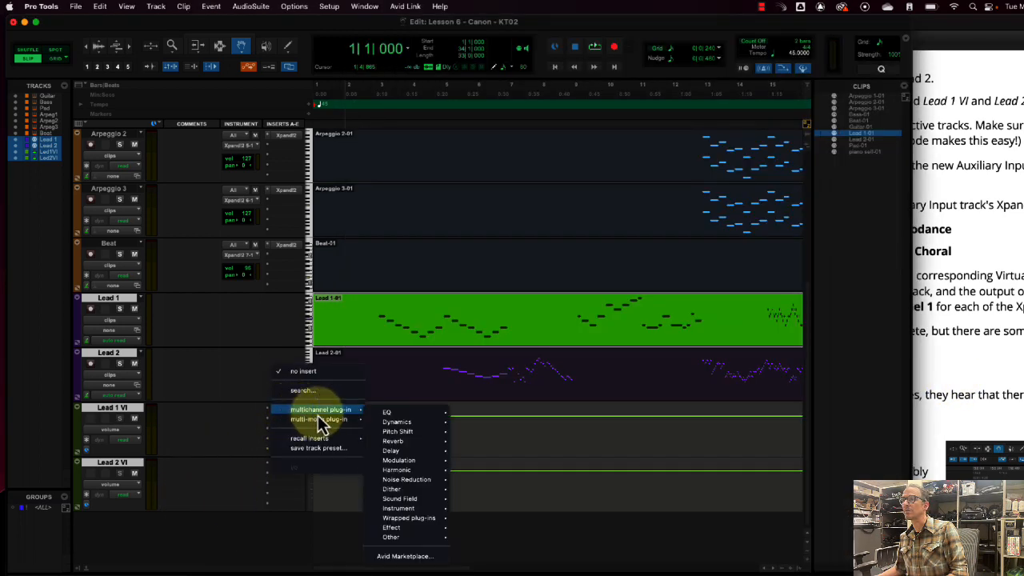
pyautogui.moveTo(418, 509)
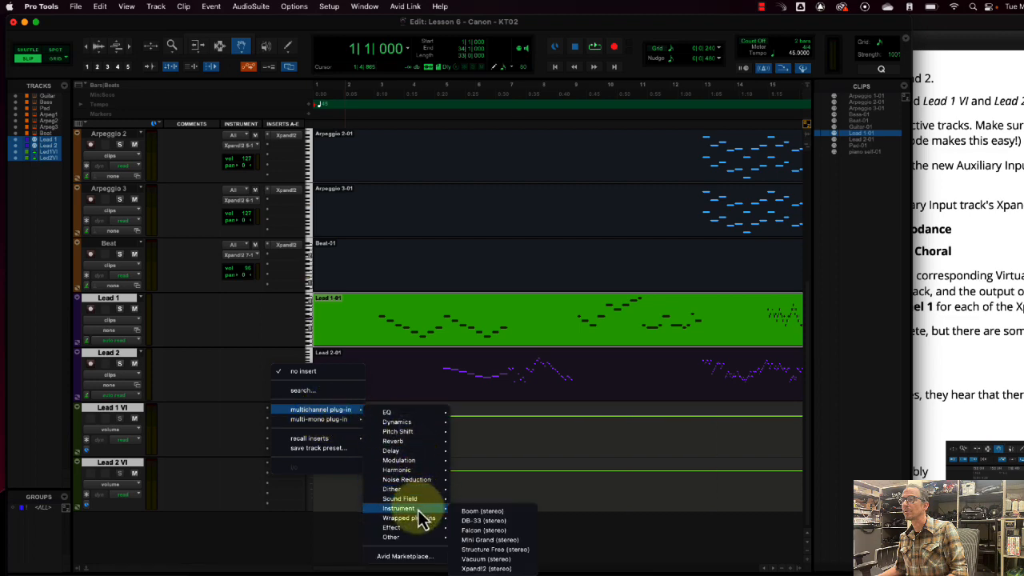
pyautogui.click(503, 569)
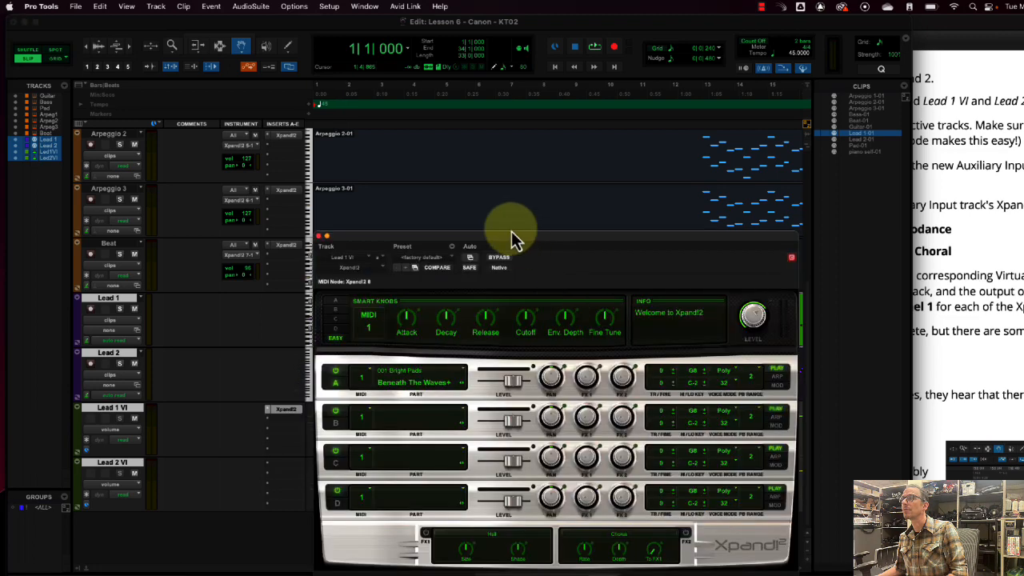
# Step: Load the +13 Eurodance preset from 11 Soft Leads into the Lead 1 VI track's Xpand!2
pyautogui.click(422, 261)
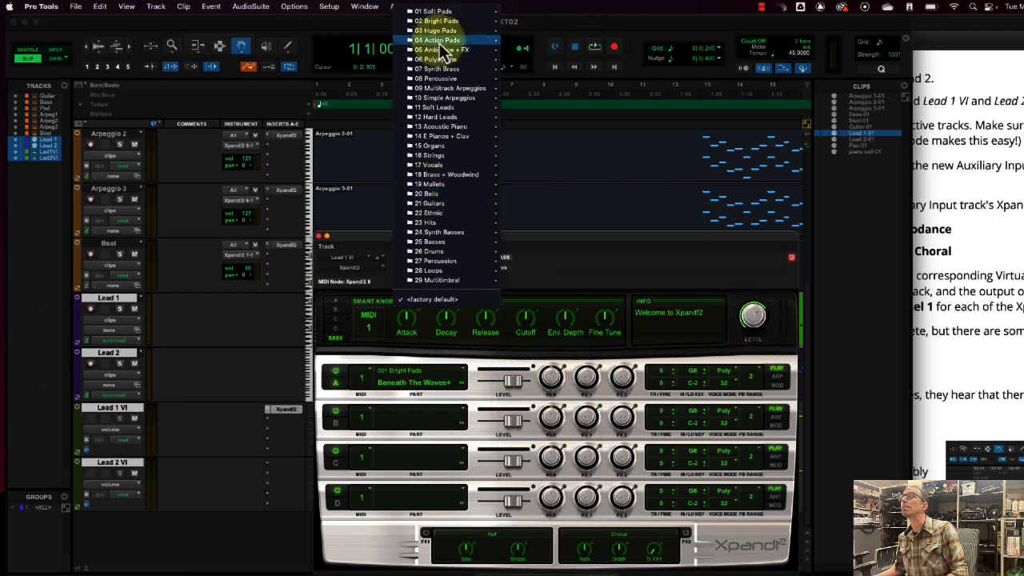
pyautogui.moveTo(452, 116)
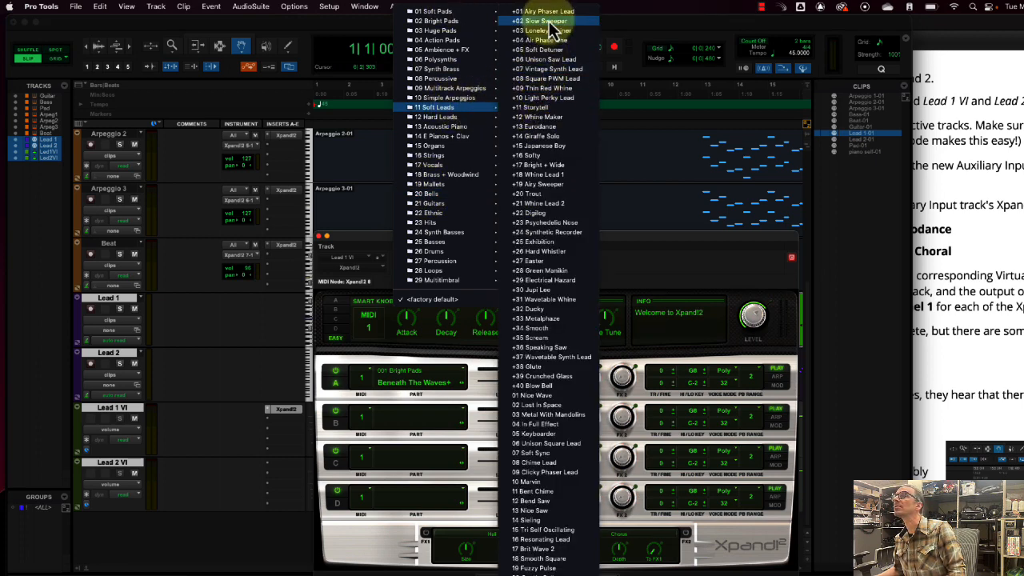
pyautogui.click(549, 126)
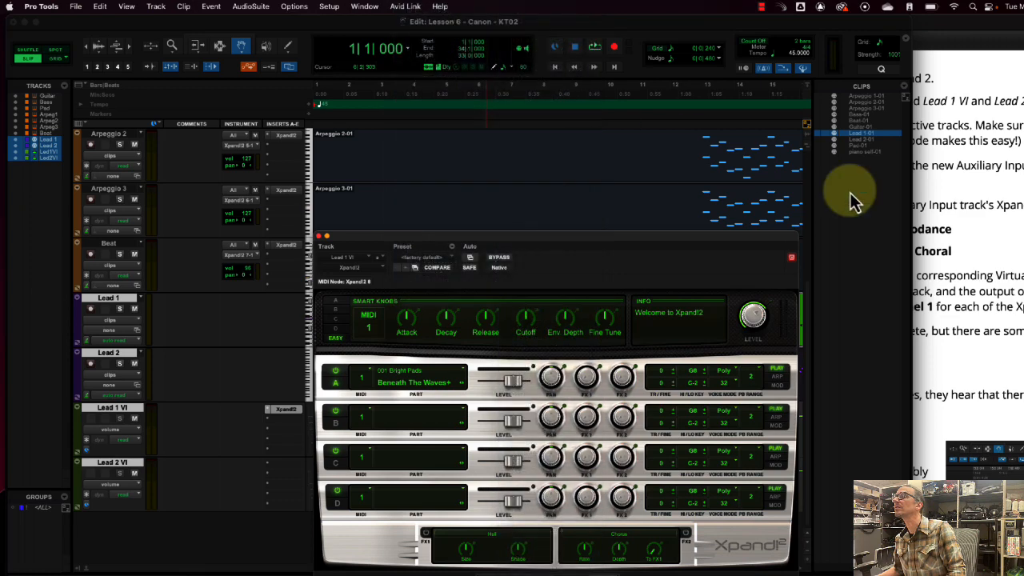
# Step: Check the exercise text, and insert a multichannel Xpand!2 (stereo) instrument in Insert A of the Lead 2 VI track
pyautogui.click(991, 292)
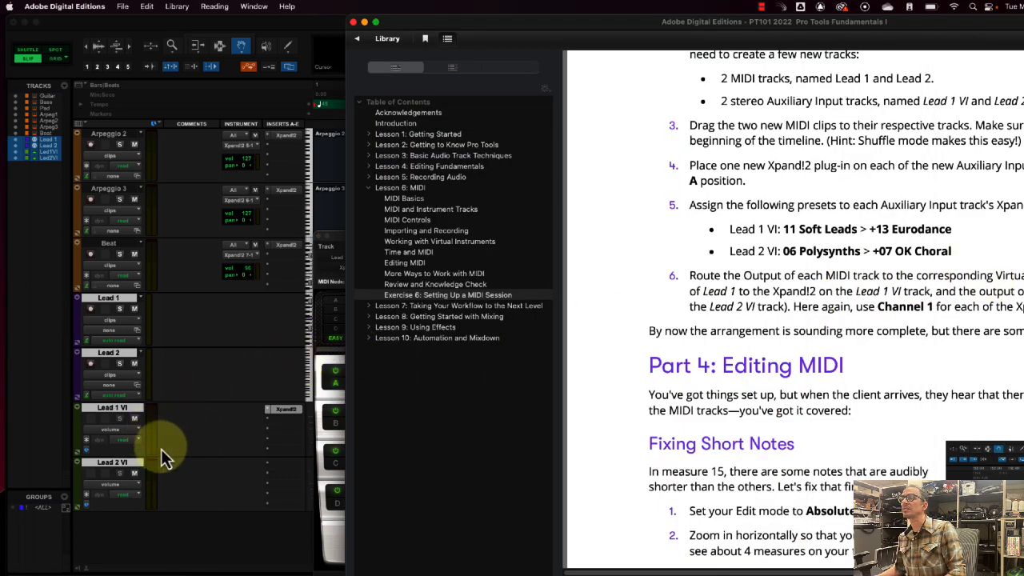
pyautogui.click(284, 463)
pyautogui.moveTo(284, 464)
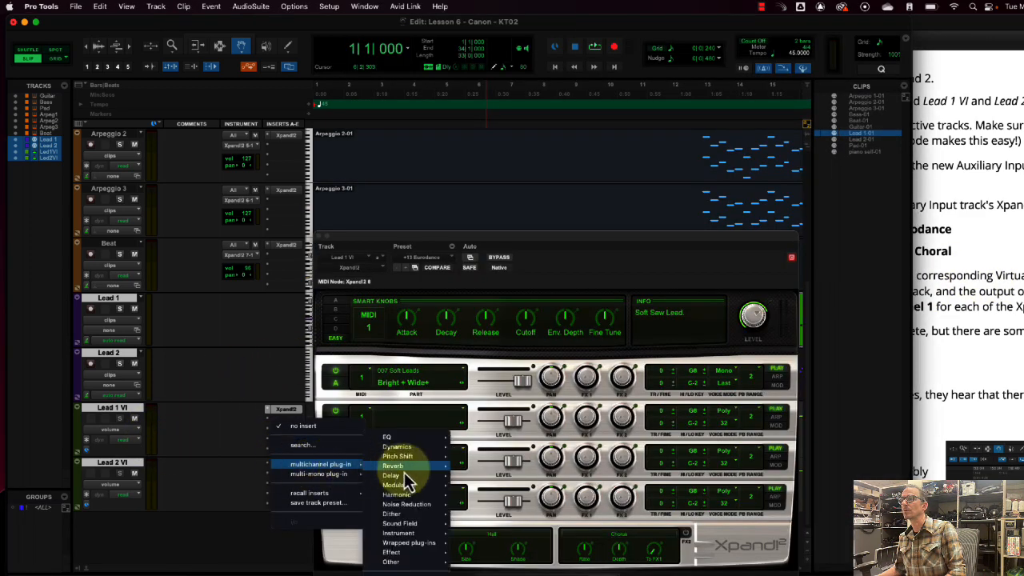
pyautogui.moveTo(416, 534)
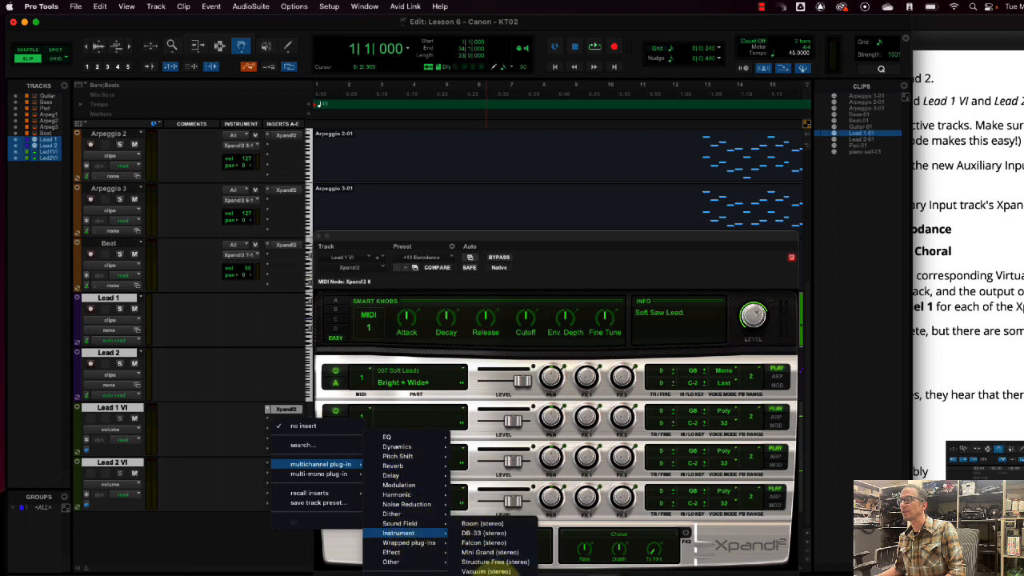
pyautogui.click(490, 569)
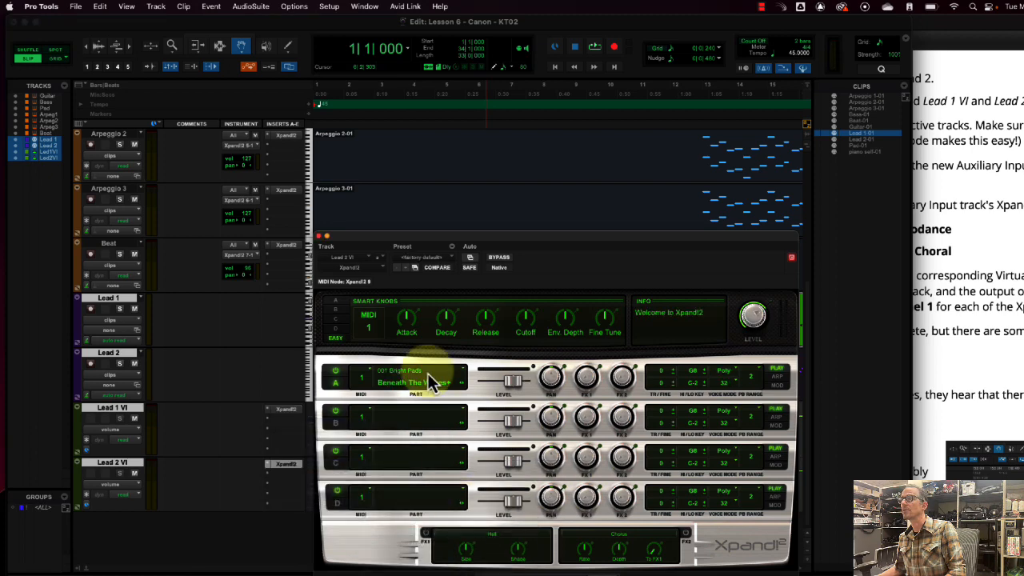
# Step: Load the +07 Ok Choral preset from 06 Polysynths into the Lead 2 VI track's Xpand!2 and close the plug-in window
pyautogui.click(444, 267)
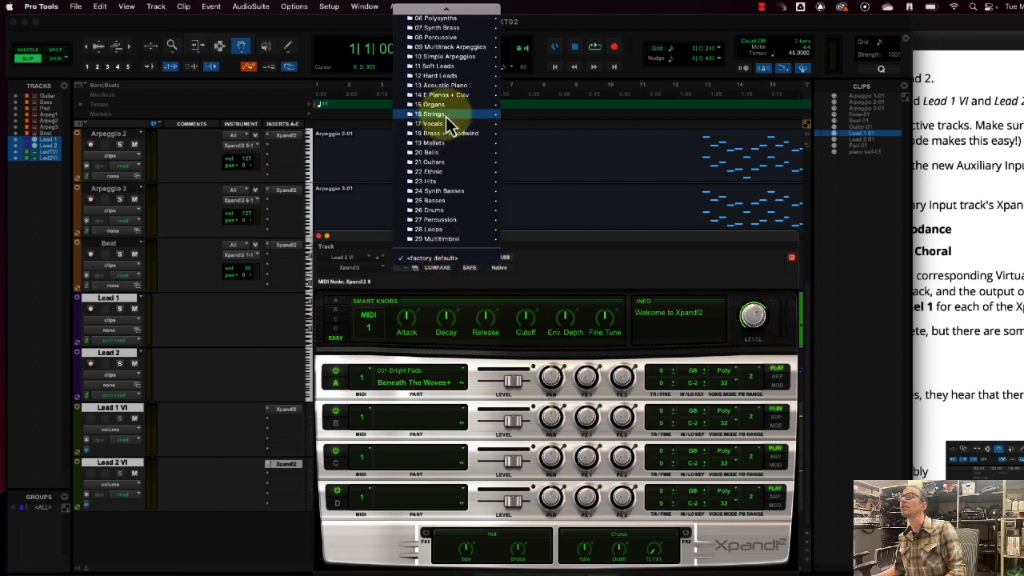
pyautogui.moveTo(424, 32)
pyautogui.moveTo(441, 61)
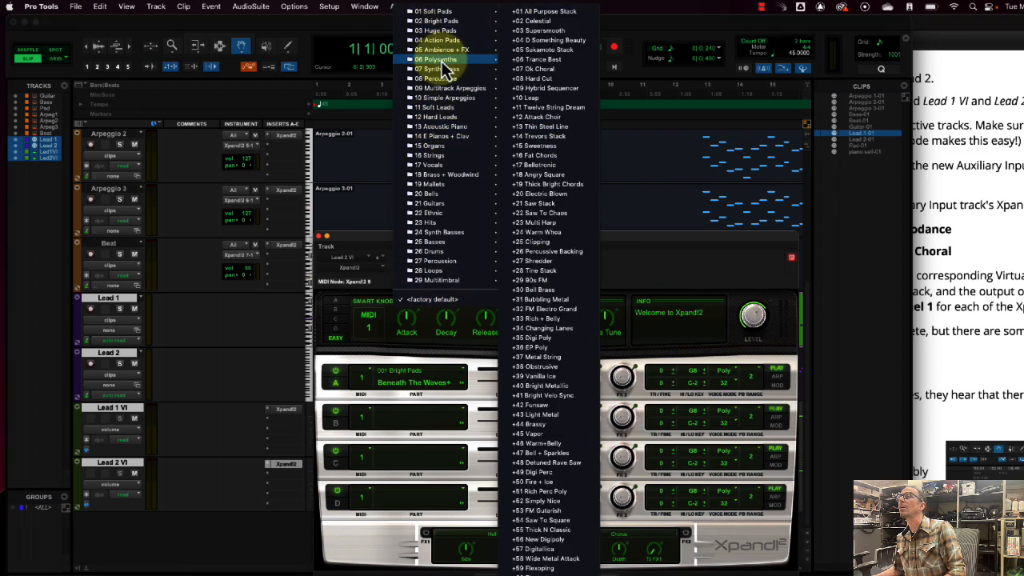
pyautogui.click(564, 71)
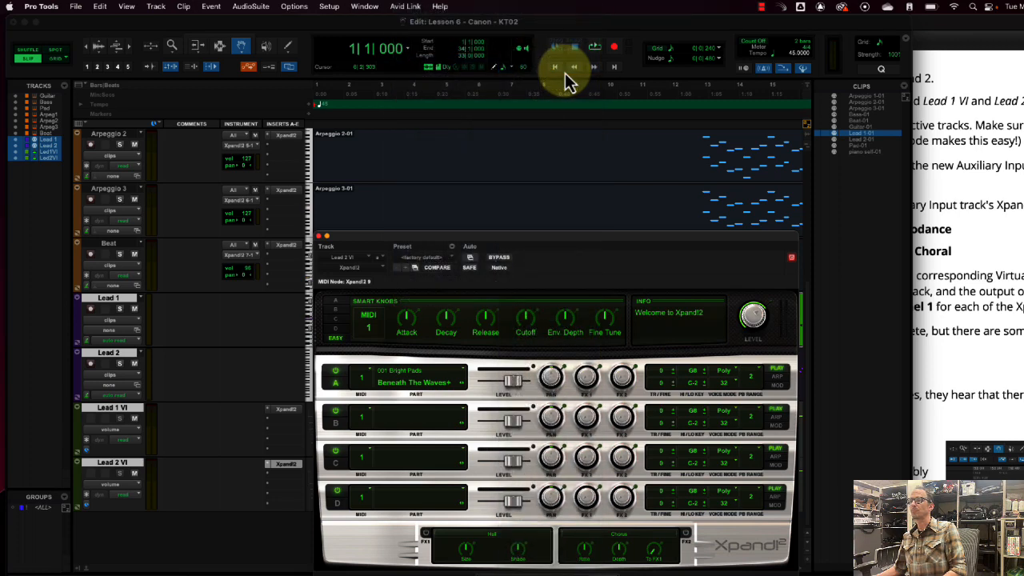
pyautogui.click(322, 239)
# Step: Read exercise step 6 on MIDI output routing in Adobe Digital Editions, move the reader window aside and return to Pro Tools
pyautogui.click(963, 318)
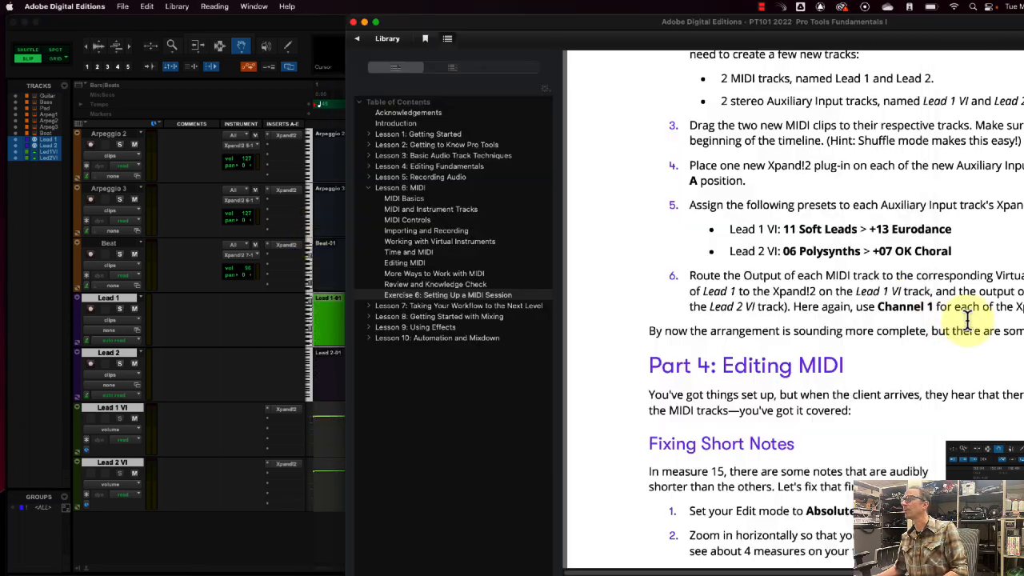
pyautogui.moveTo(582, 9); pyautogui.dragTo(383, 8)
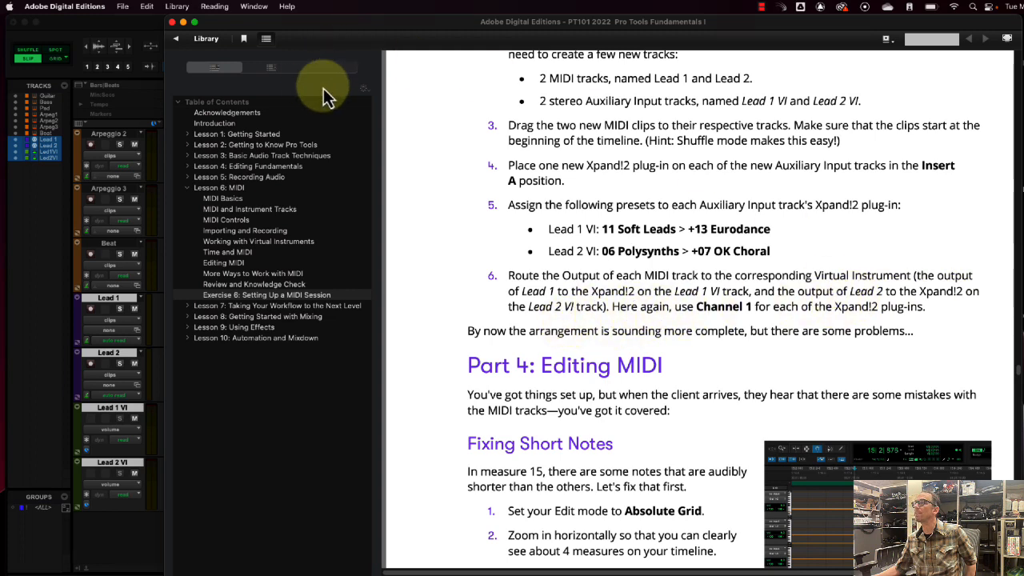
pyautogui.moveTo(272, 22); pyautogui.dragTo(654, 22)
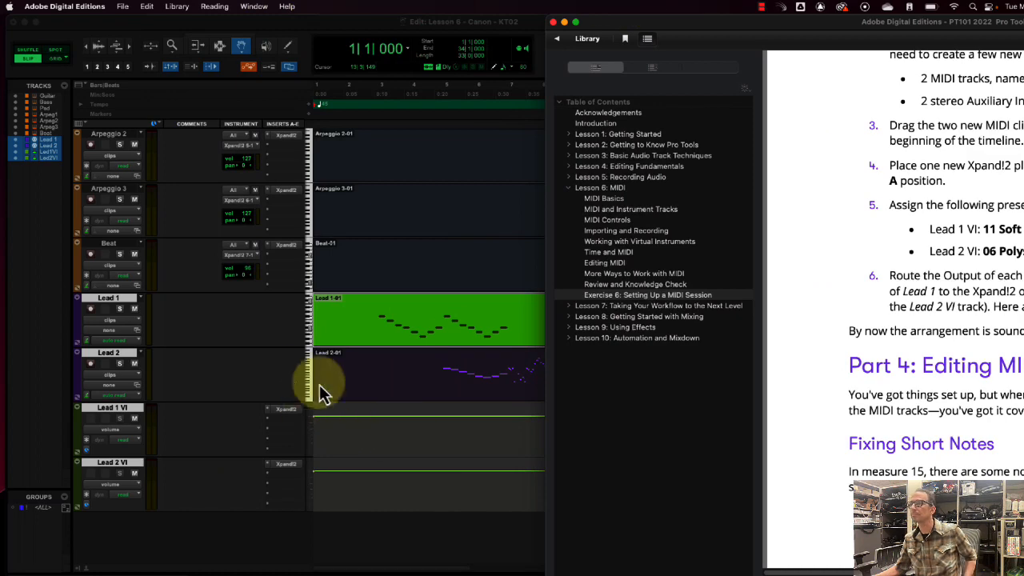
pyautogui.click(279, 334)
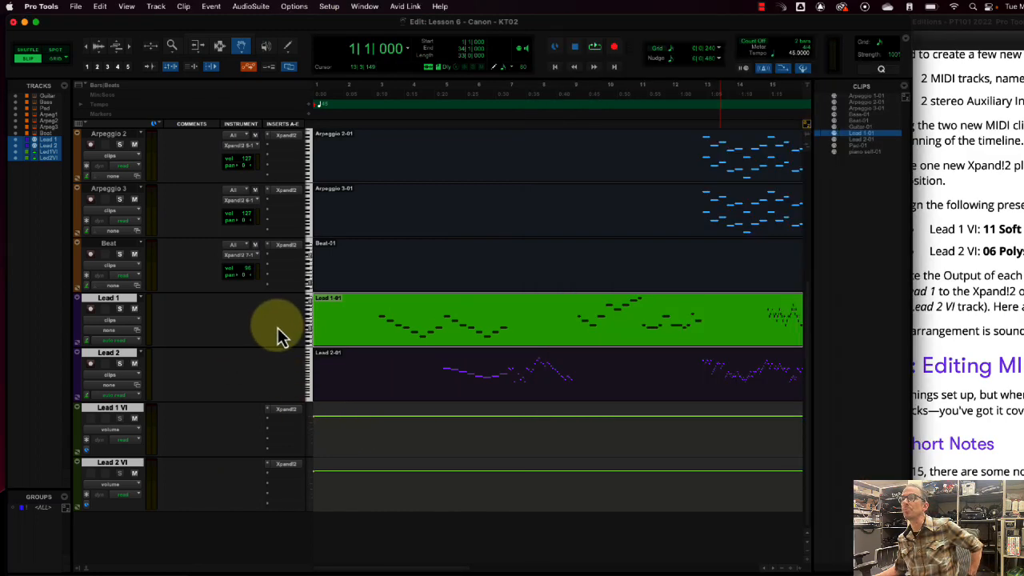
# Step: Check exercise step 6 on routing the MIDI tracks in Adobe Digital Editions, move the reader aside and return to Pro Tools
pyautogui.click(963, 247)
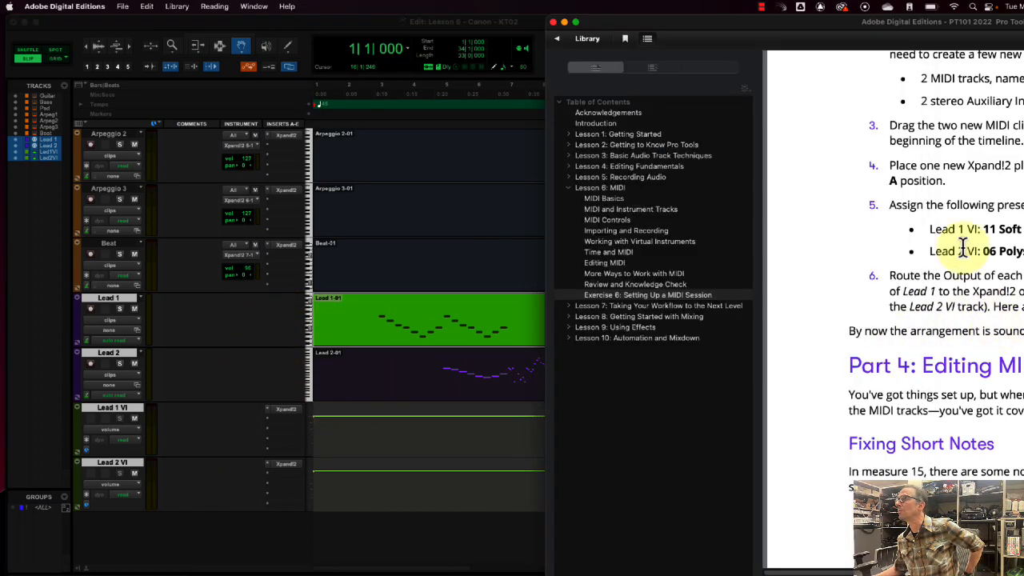
pyautogui.moveTo(804, 24); pyautogui.dragTo(412, 12)
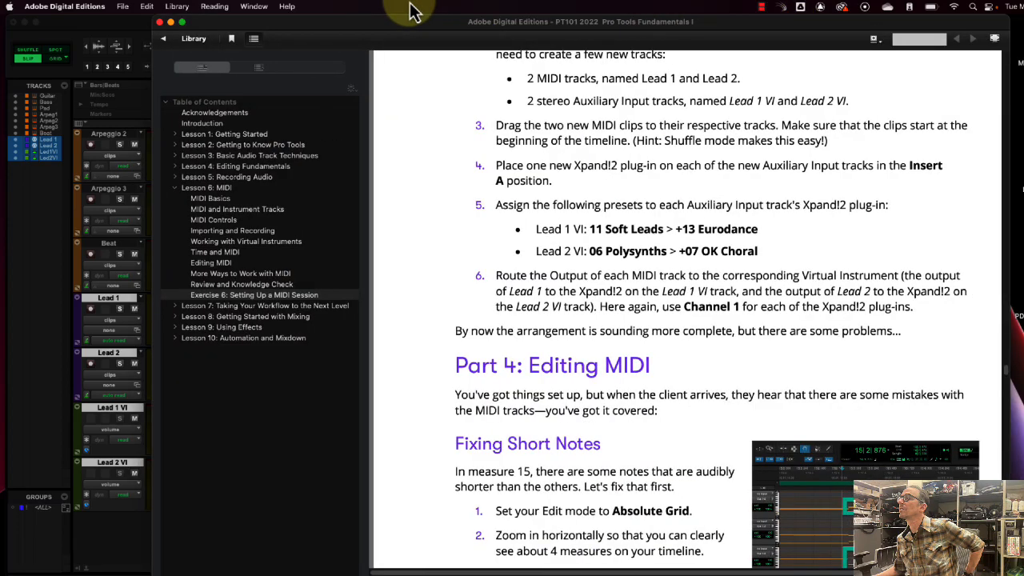
pyautogui.moveTo(411, 11); pyautogui.dragTo(864, 12)
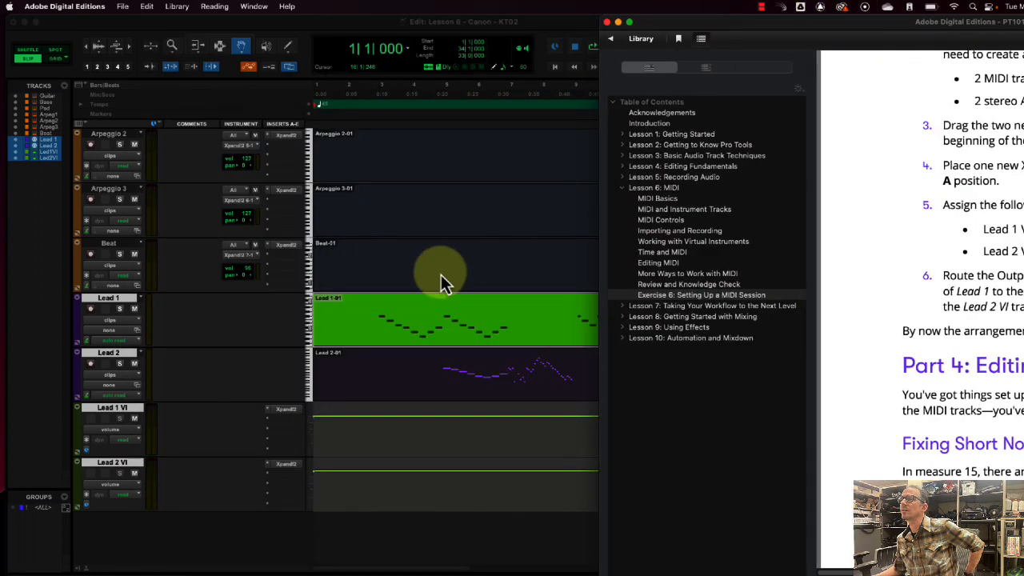
pyautogui.click(255, 391)
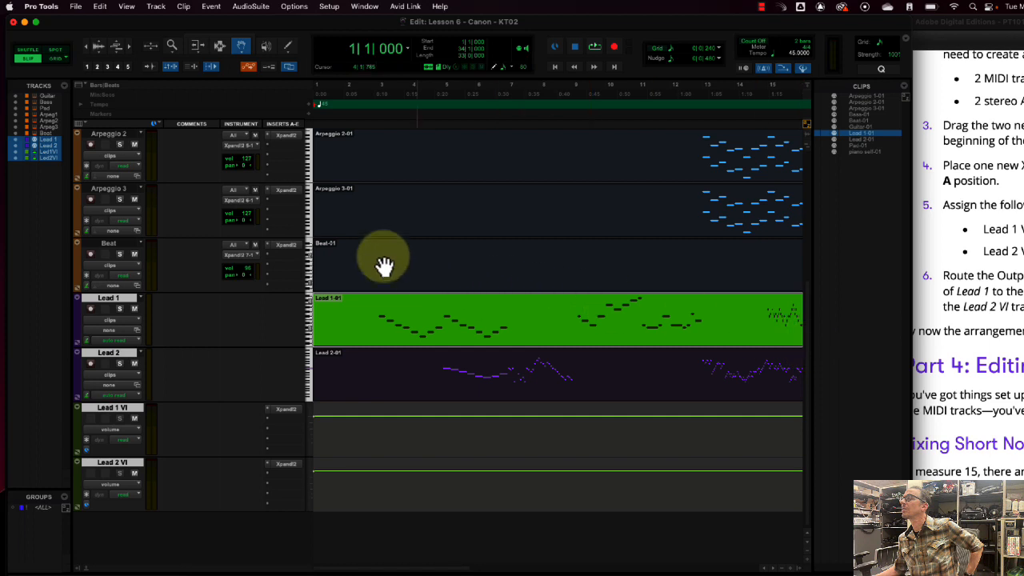
# Step: Show the I/O column in the Edit window
pyautogui.click(157, 8)
pyautogui.moveTo(130, 9)
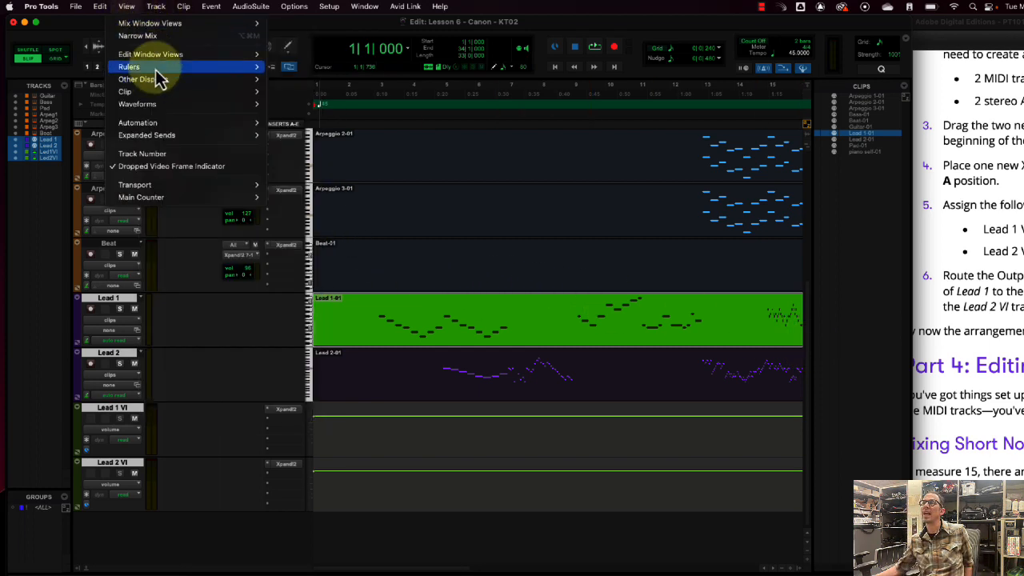
pyautogui.moveTo(155, 56)
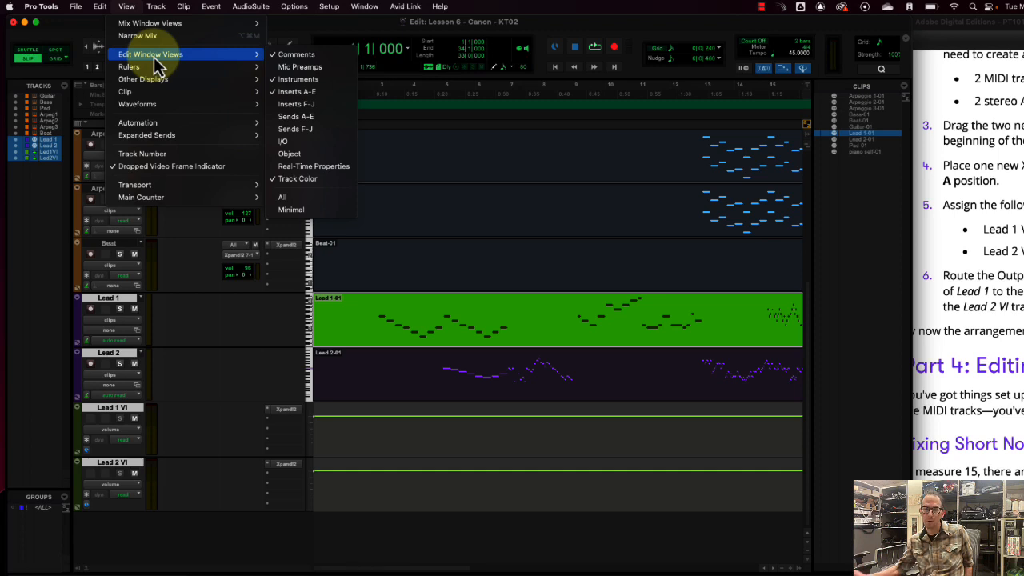
pyautogui.click(296, 142)
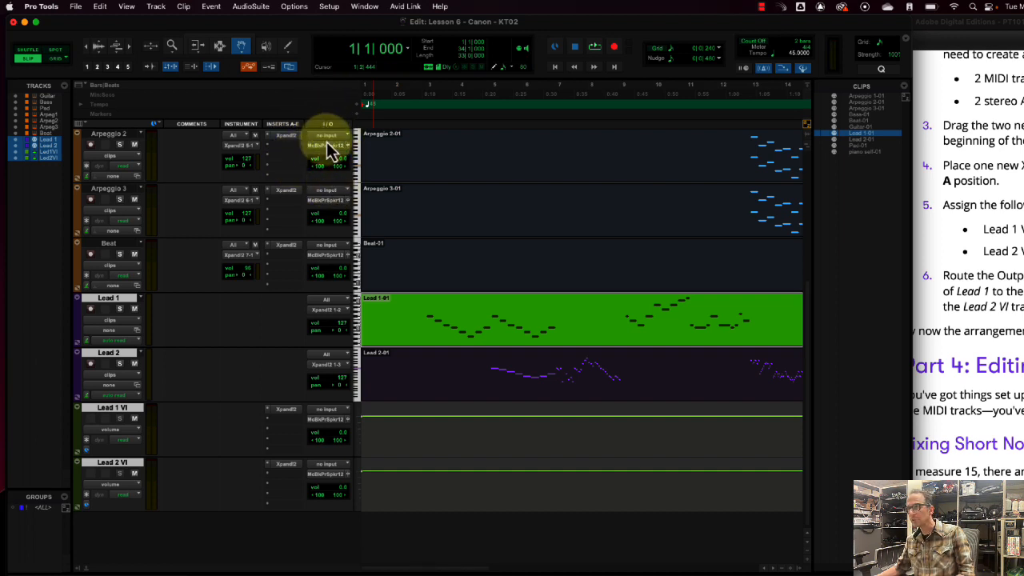
# Step: Examine the audio input and output options of the Arpeggio 2 track and leave its routing as it is
pyautogui.click(336, 194)
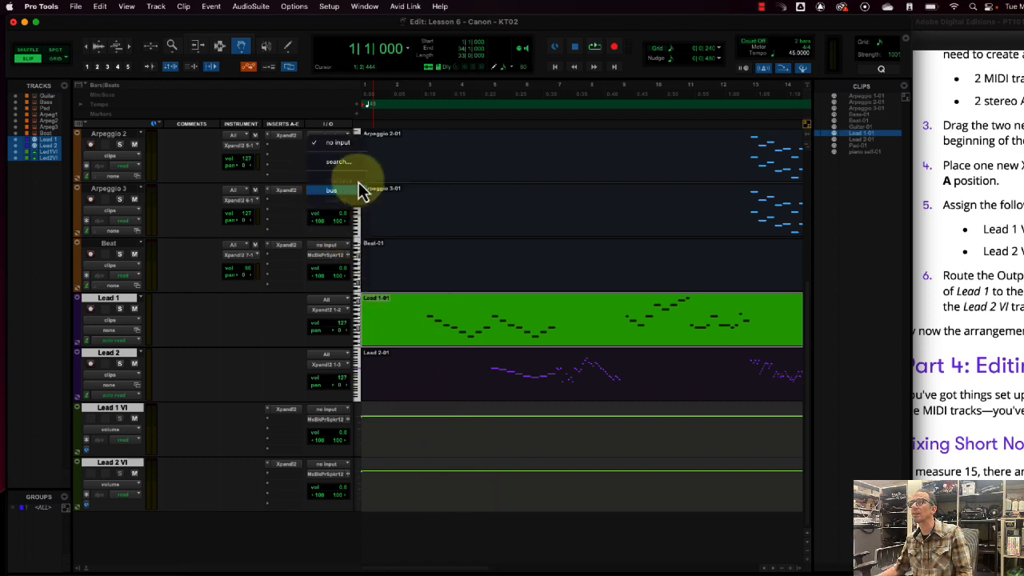
pyautogui.click(330, 200)
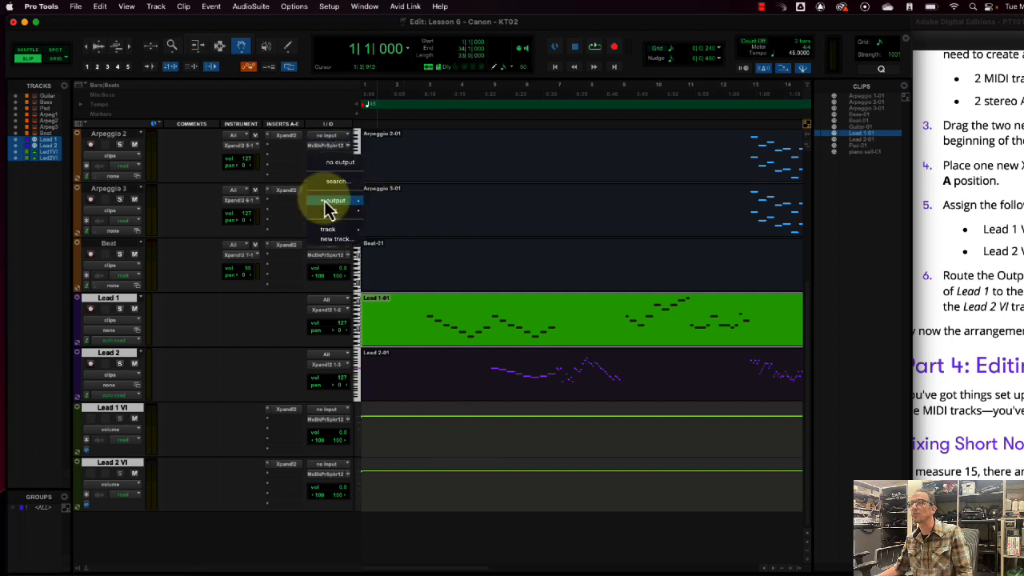
pyautogui.moveTo(328, 202)
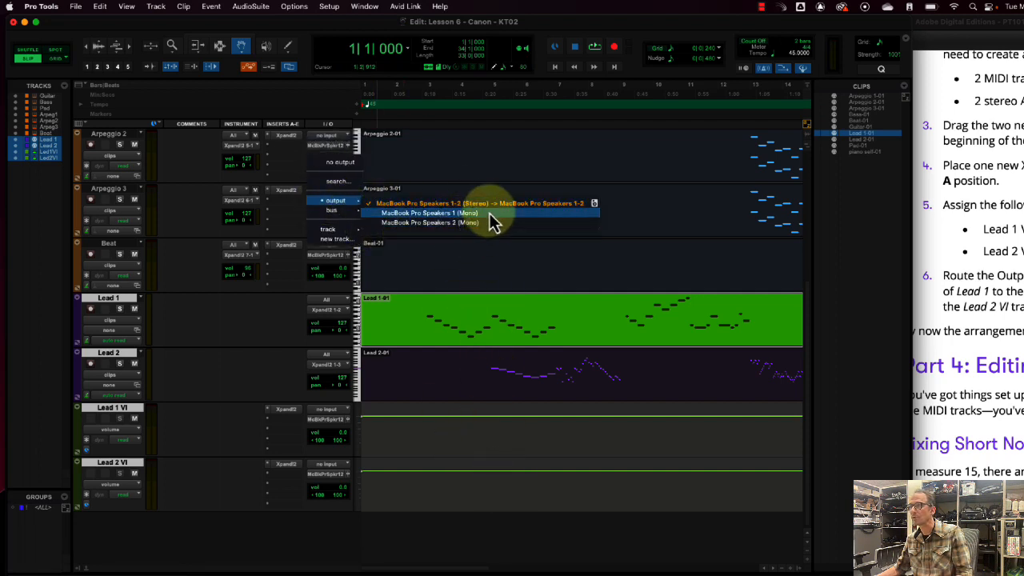
pyautogui.click(467, 458)
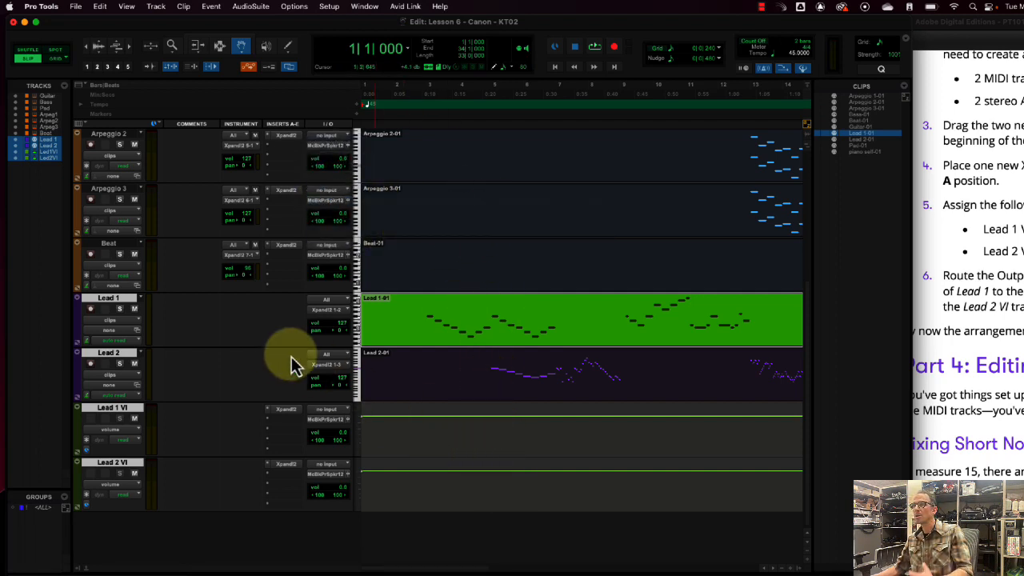
# Step: Route the Lead 1 track's MIDI output to channel-1 of the Xpand!2 on Lead 1 VI
pyautogui.click(323, 312)
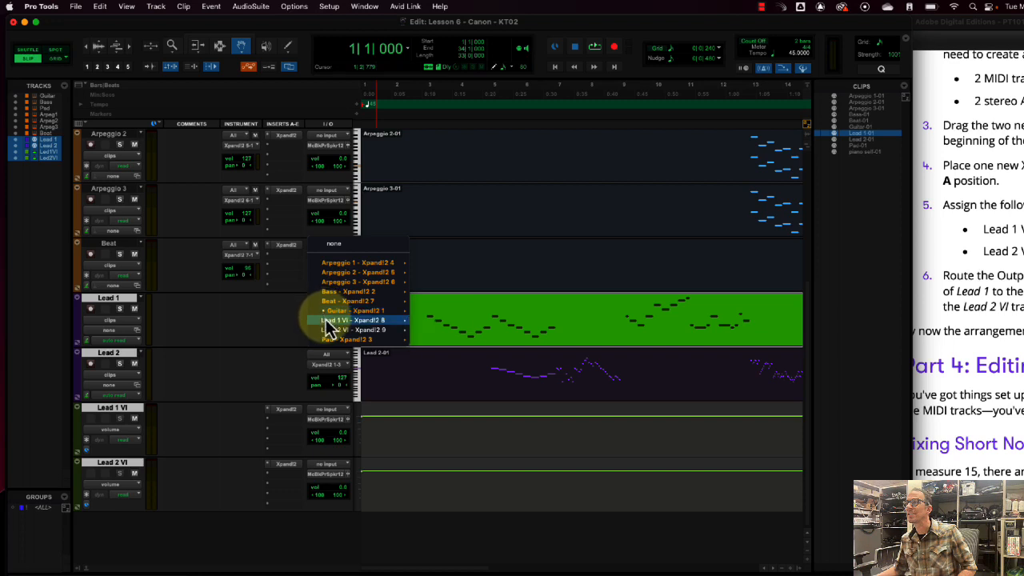
pyautogui.moveTo(327, 323)
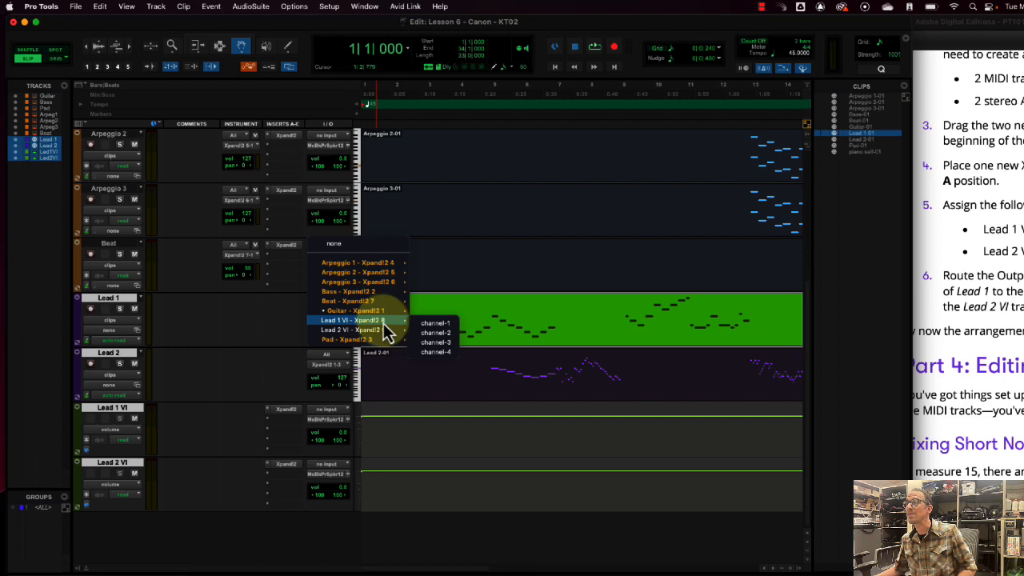
pyautogui.click(452, 324)
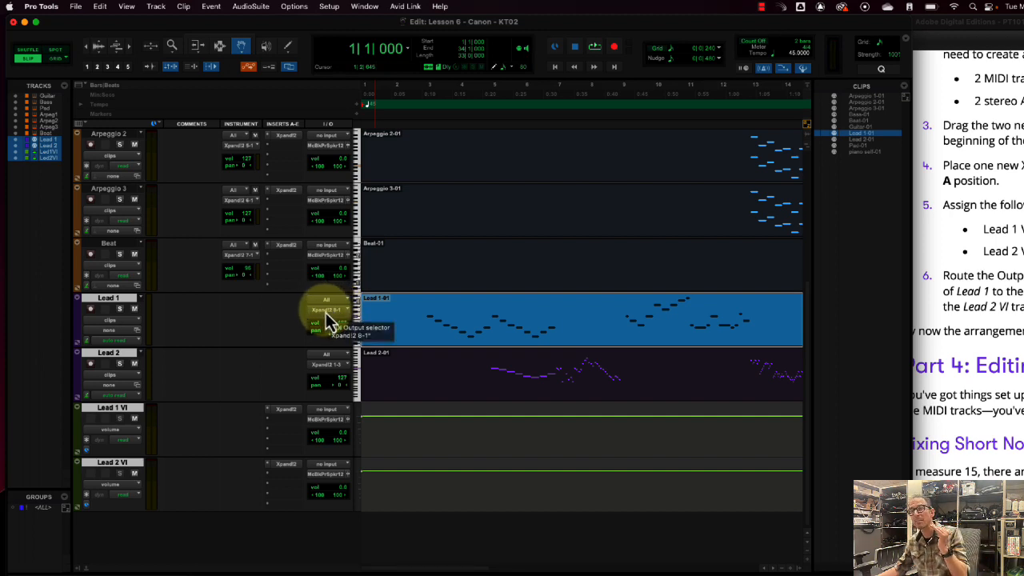
# Step: Review the Lead 1 track's MIDI output assignment and the Lead 1 VI instrument track it feeds, keeping channel-1
pyautogui.click(328, 320)
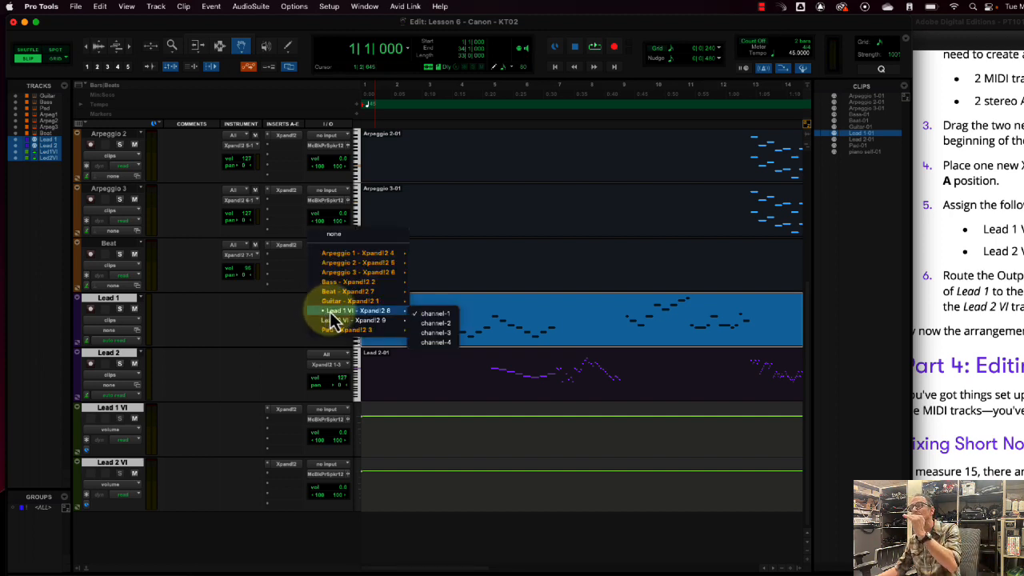
pyautogui.click(157, 418)
pyautogui.click(215, 435)
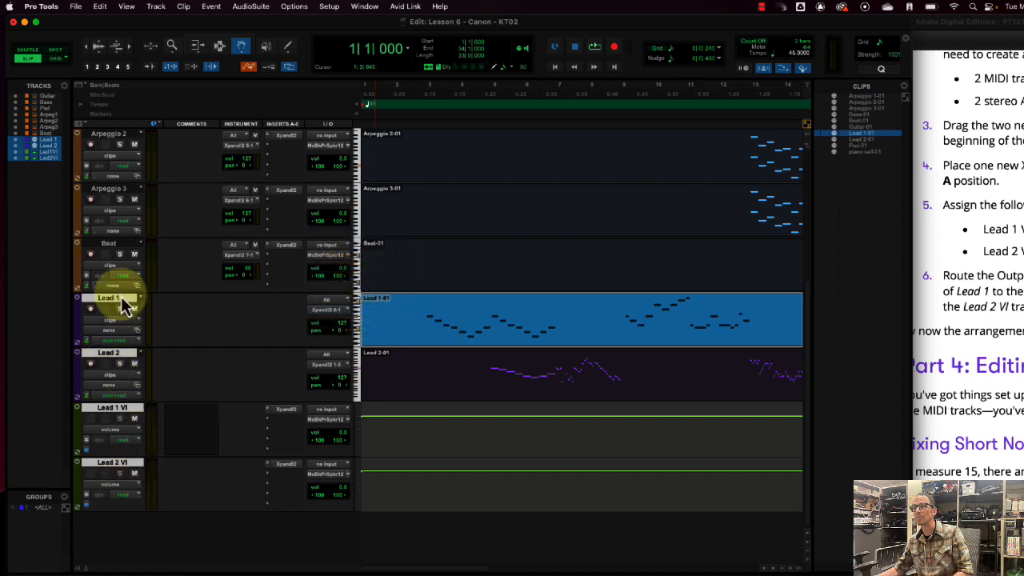
pyautogui.click(119, 242)
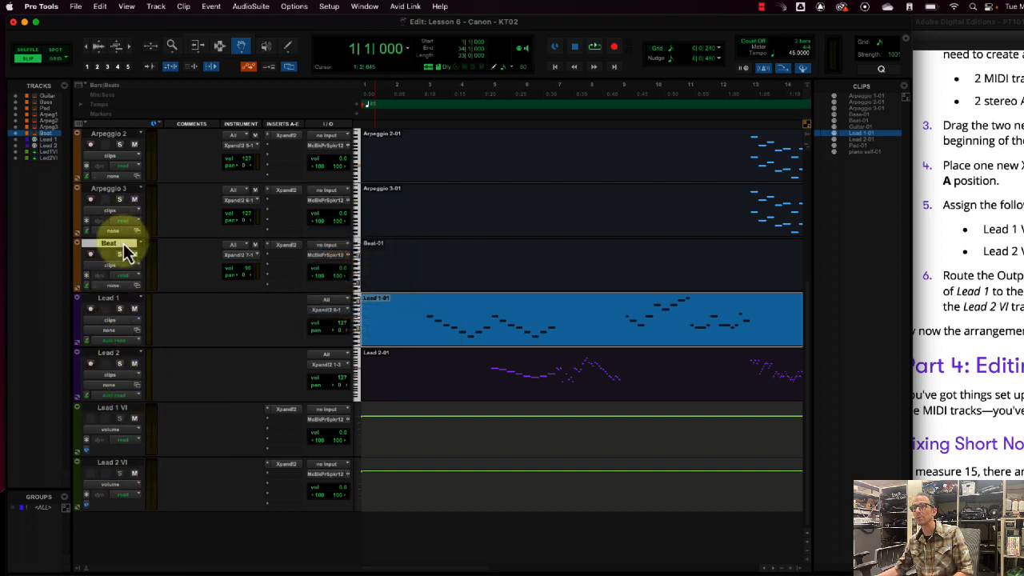
pyautogui.click(119, 414)
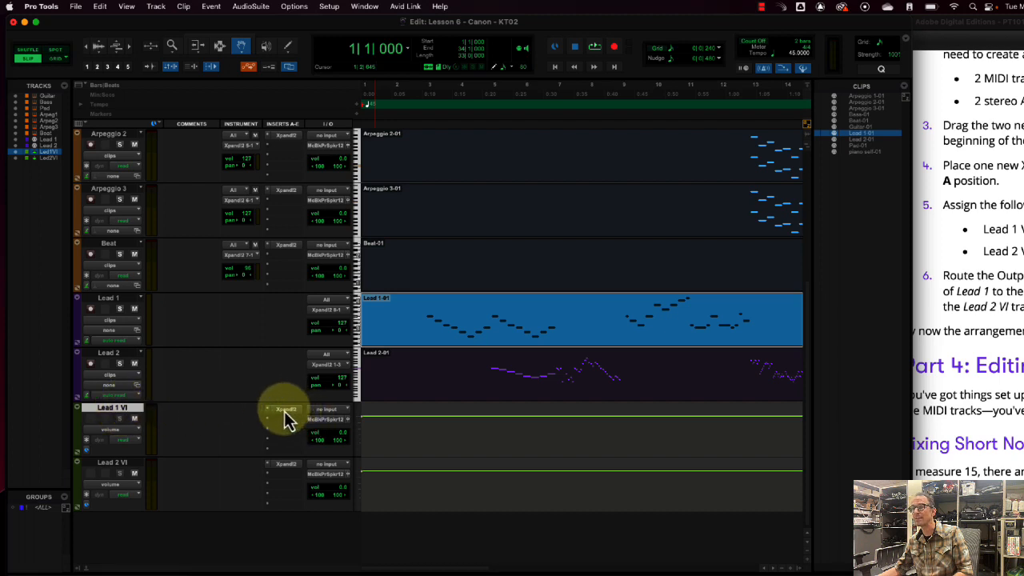
pyautogui.click(328, 311)
pyautogui.moveTo(356, 312)
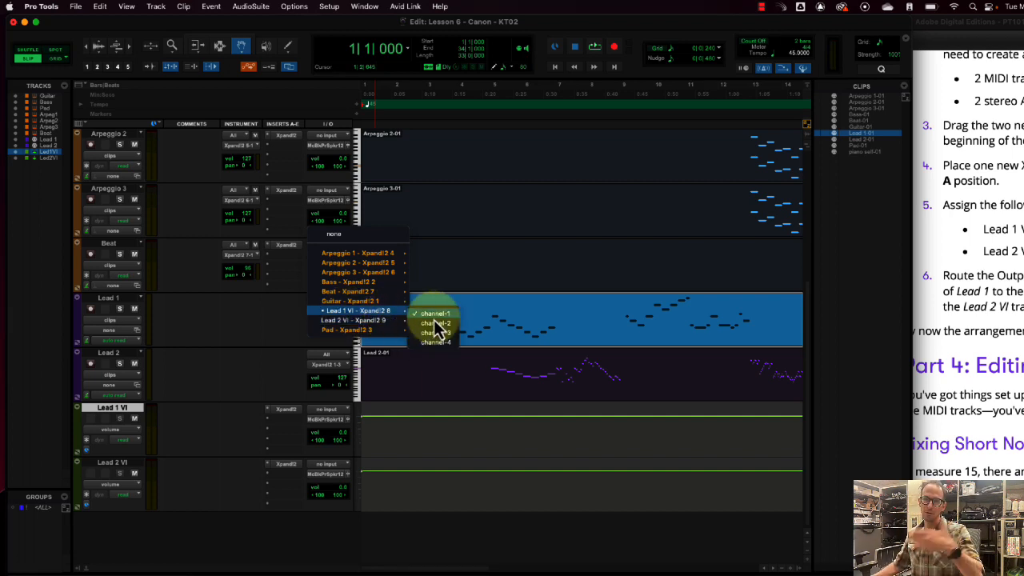
pyautogui.click(435, 323)
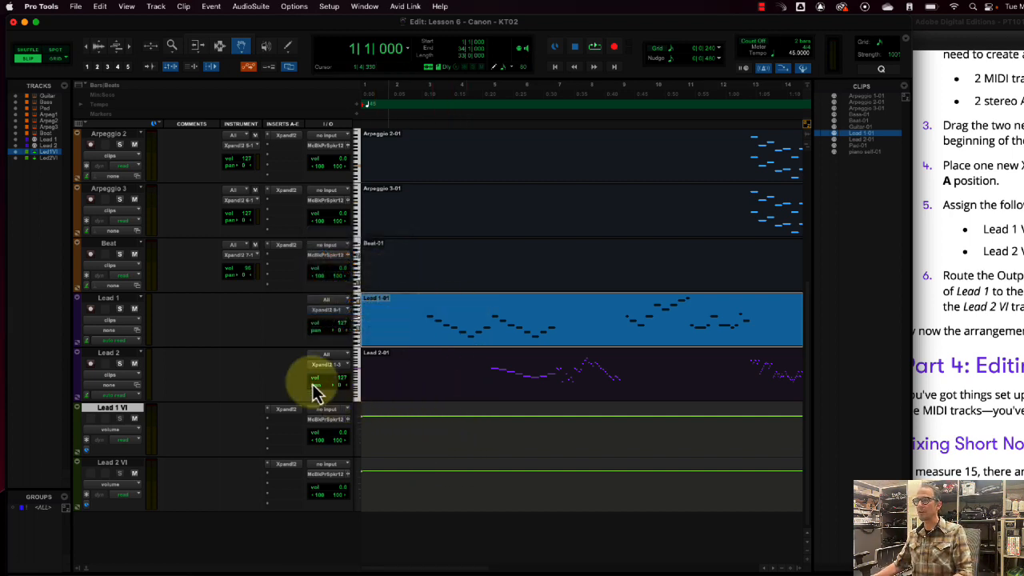
# Step: Route the Lead 2 track's MIDI output to channel-1 of the Xpand!2 on Lead 2 VI
pyautogui.click(109, 468)
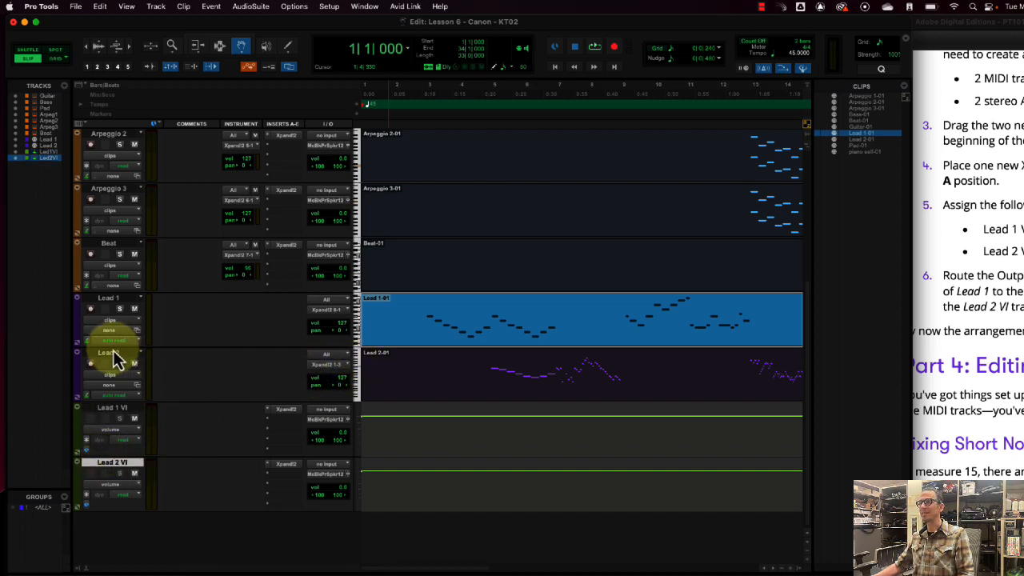
pyautogui.click(334, 370)
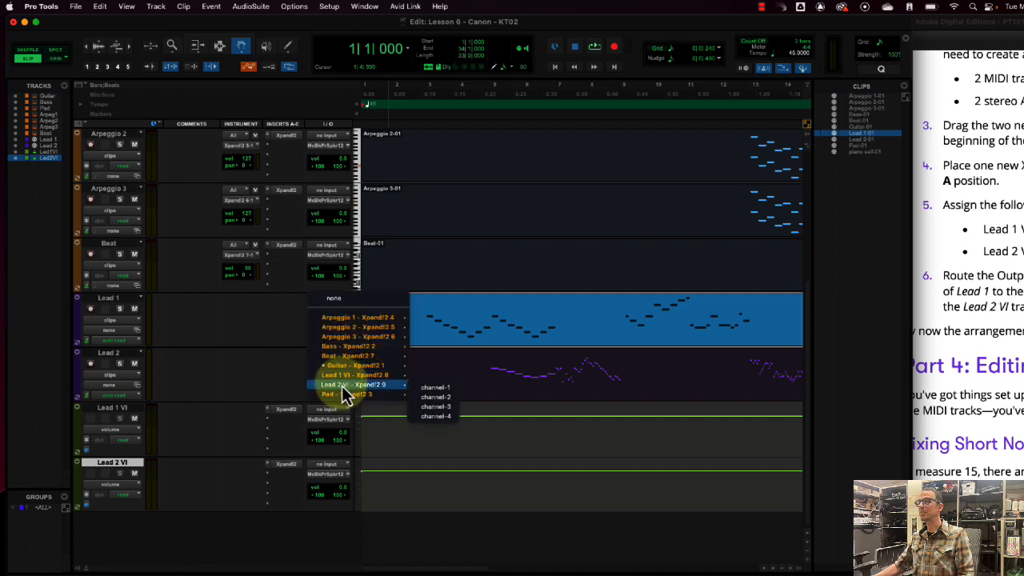
pyautogui.click(446, 390)
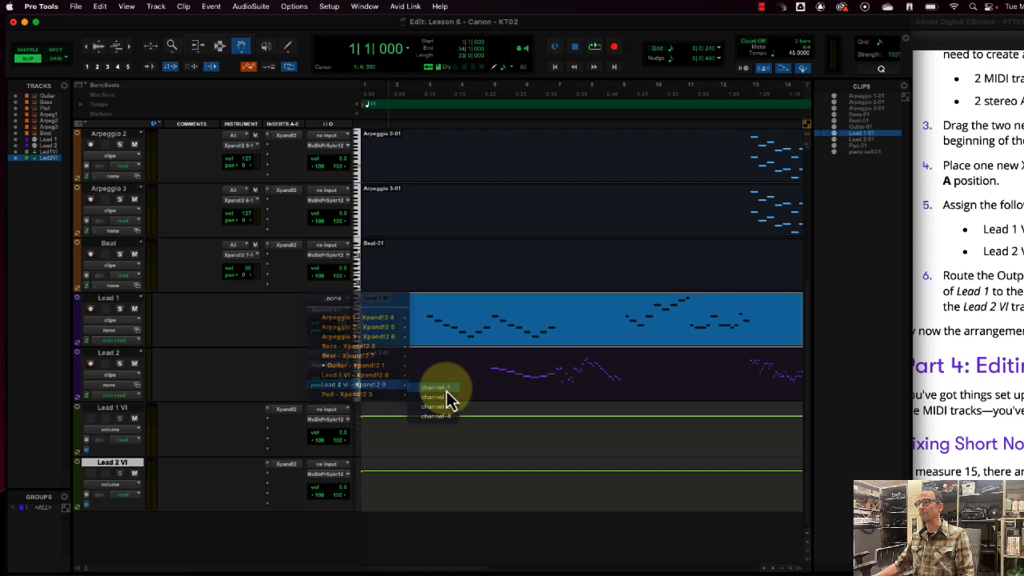
# Step: Place the cursor with the Selector tool just before bar 3 on Lead 1, play the session to hear both leads, and stop
pyautogui.click(221, 47)
pyautogui.click(430, 311)
pyautogui.press('space')
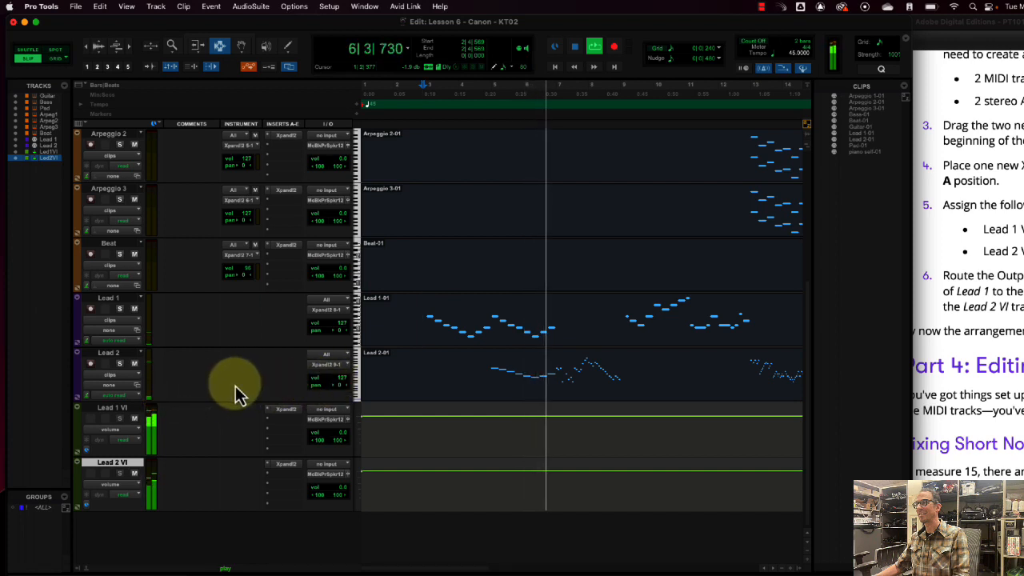
pyautogui.press('space')
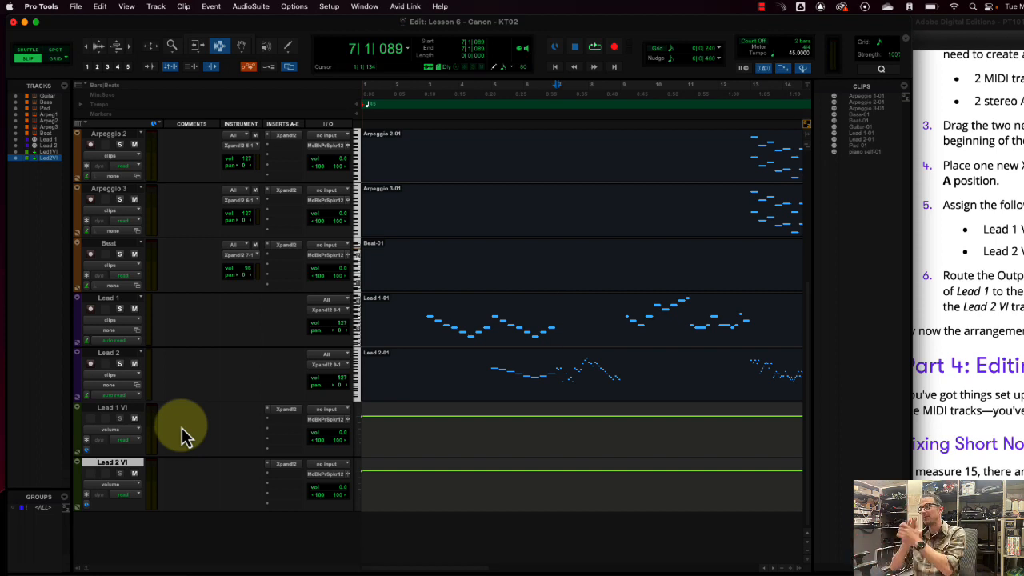
# Step: Read Part 4: Editing MIDI in Adobe Digital Editions, covering the short-note and pitch fixes, and return to Pro Tools
pyautogui.click(952, 297)
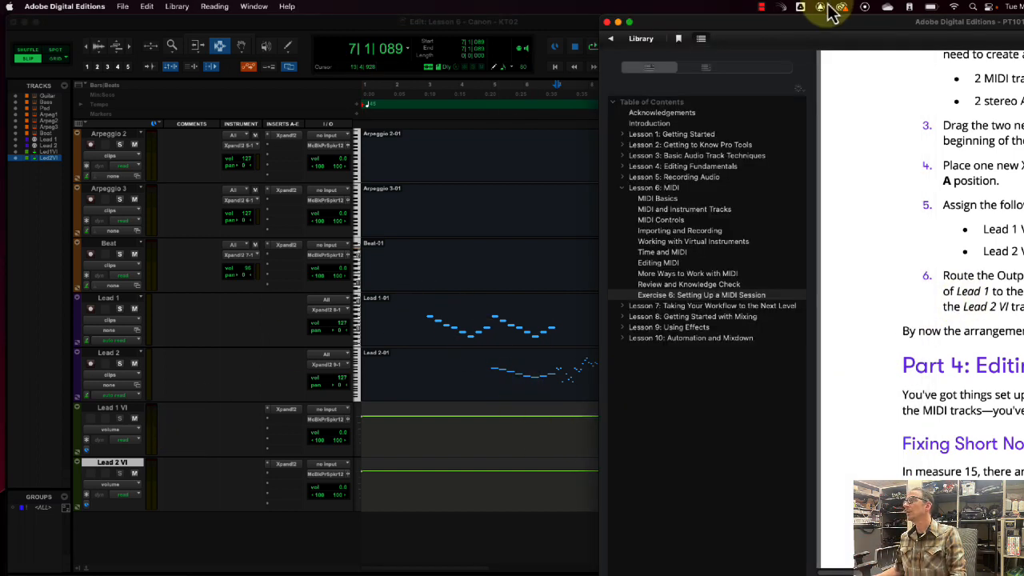
pyautogui.moveTo(860, 36); pyautogui.dragTo(372, 32)
pyautogui.scroll(-5, 767, 364)
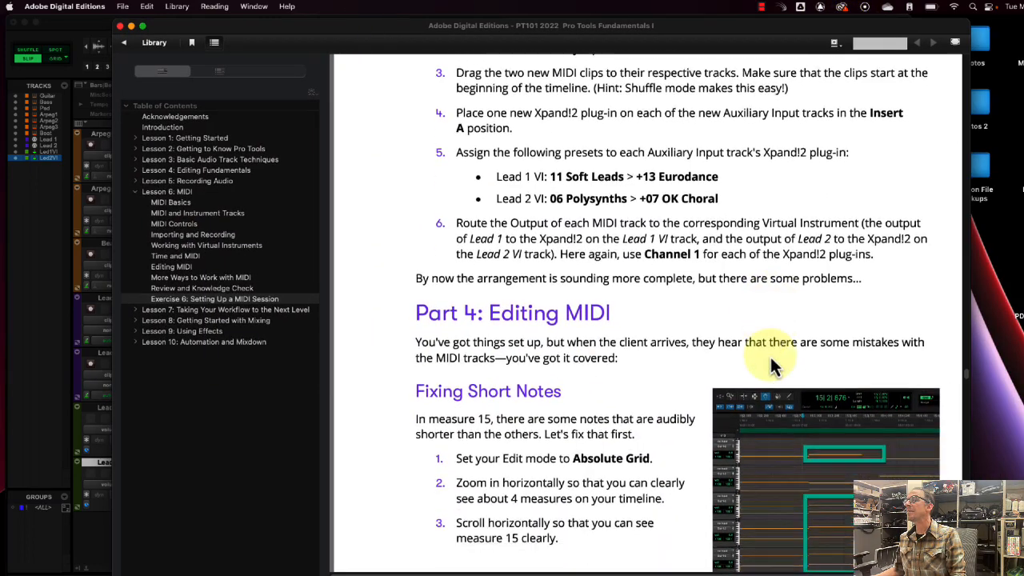
pyautogui.scroll(-15, 771, 366)
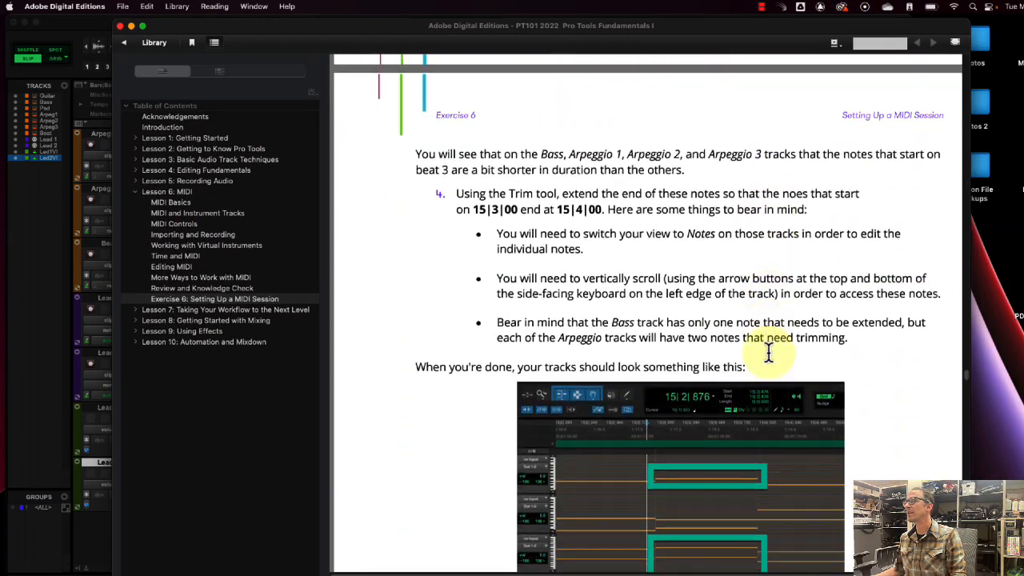
pyautogui.scroll(-5, 770, 354)
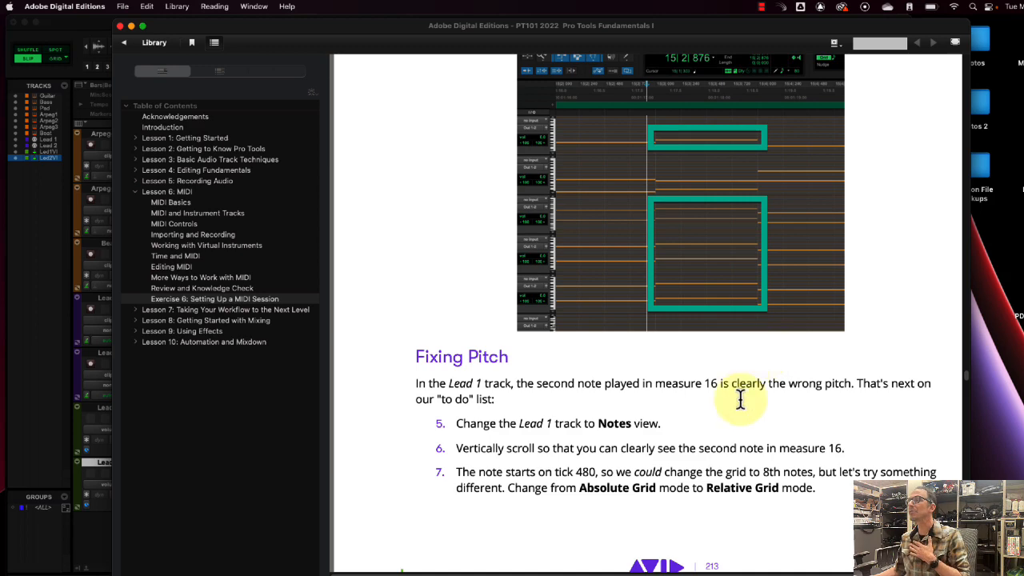
pyautogui.scroll(3, 729, 400)
pyautogui.scroll(10, 728, 398)
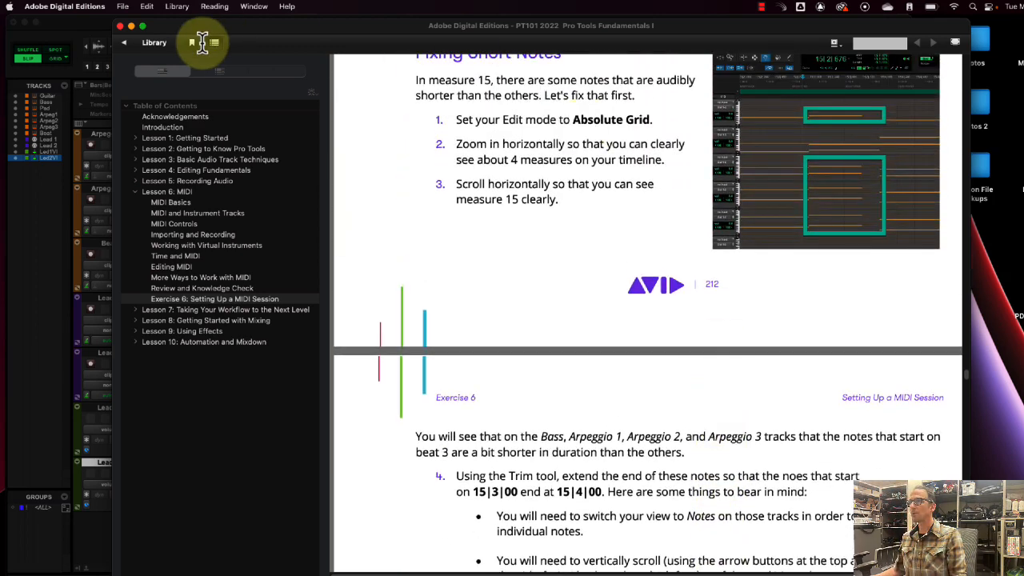
pyautogui.click(39, 258)
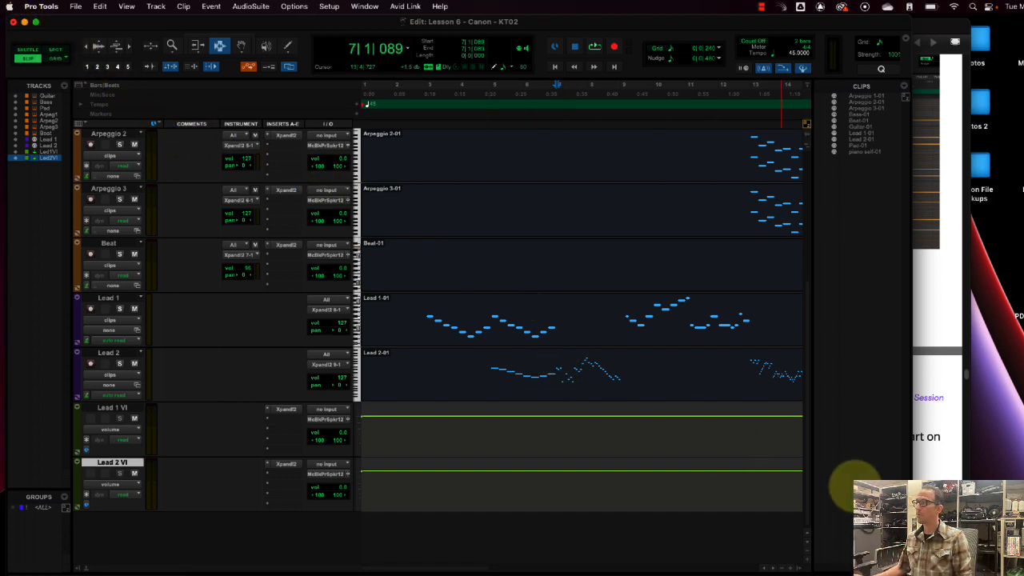
# Step: Reread steps 1 to 3 of Fixing Short Notes in Adobe Digital Editions and switch back to Pro Tools
pyautogui.click(950, 314)
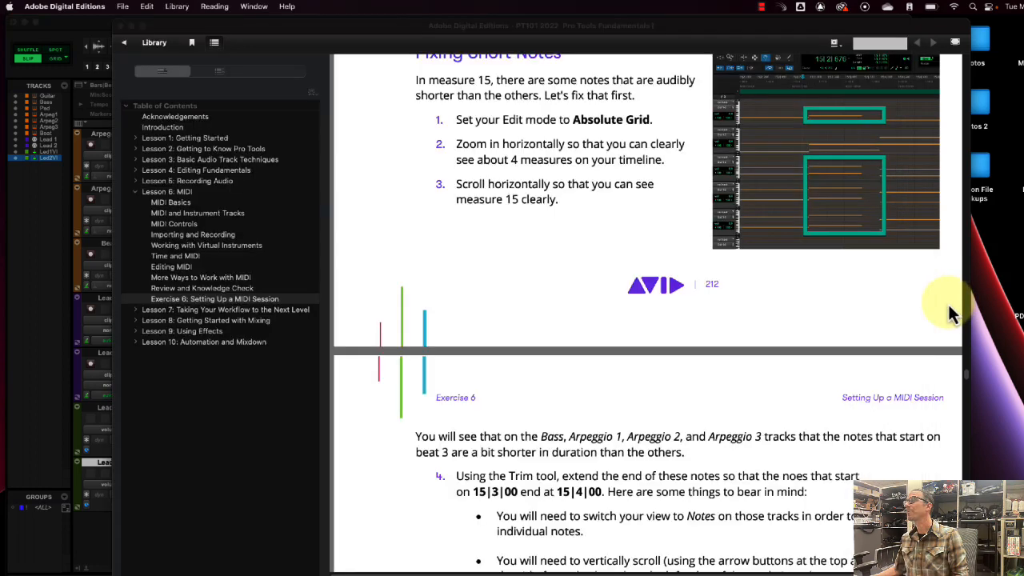
pyautogui.scroll(5, 726, 365)
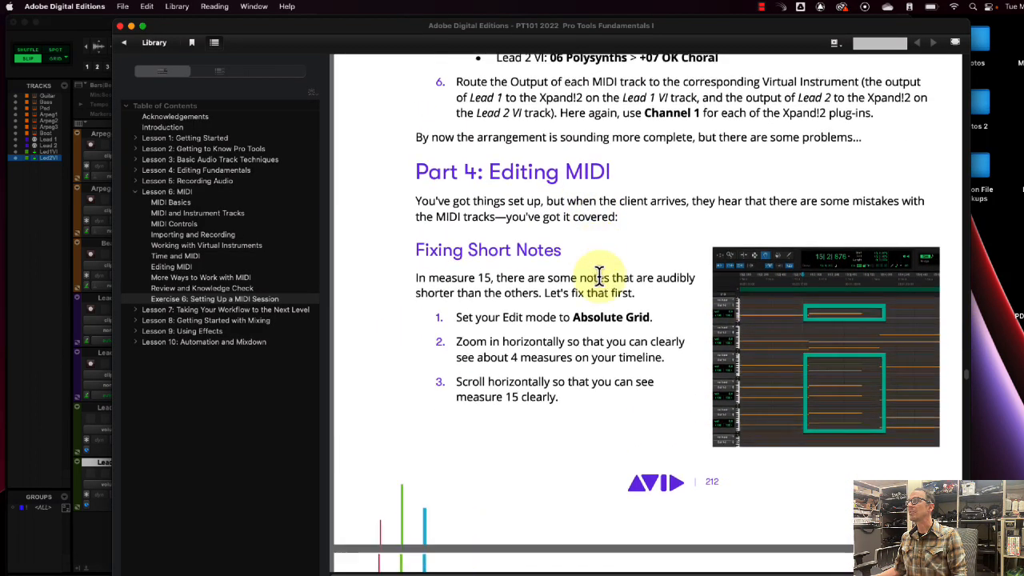
pyautogui.scroll(-3, 598, 275)
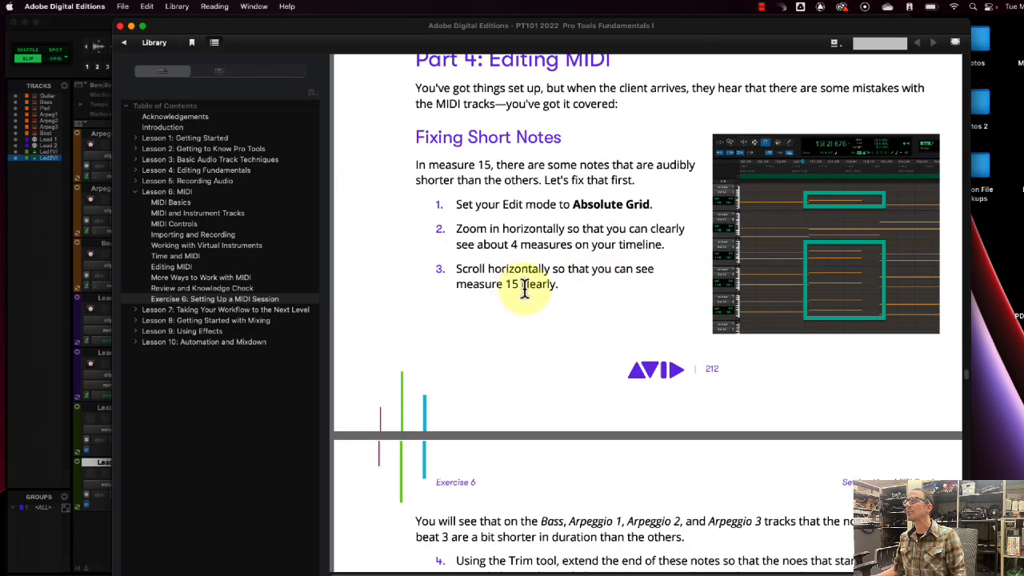
pyautogui.scroll(-1, 524, 288)
pyautogui.click(14, 270)
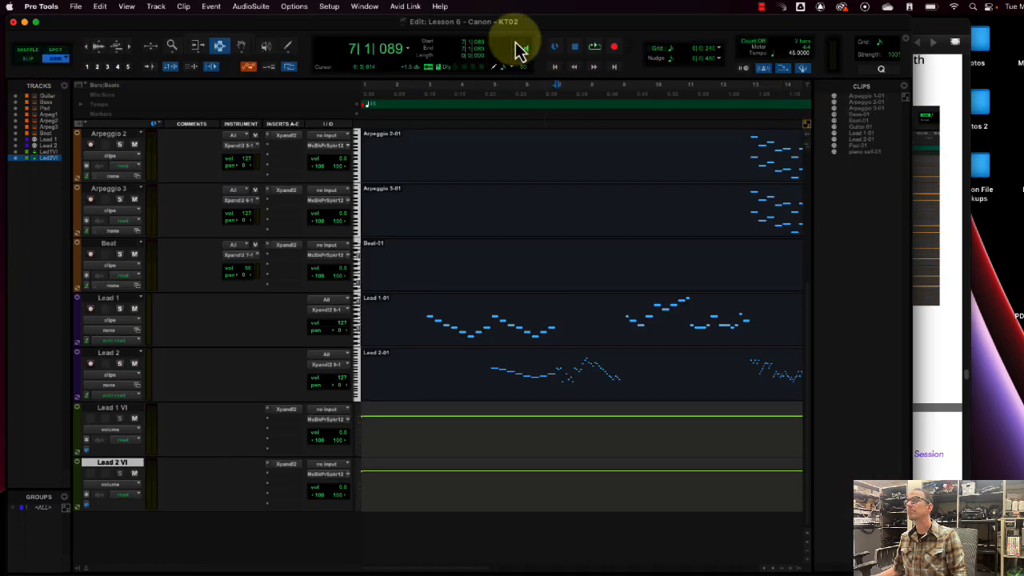
# Step: Set the Edit window's grid to 1/4 note, show its grid lines, and make a snapped selection on Arpeggio 2 starting at 5|4|000
pyautogui.click(719, 49)
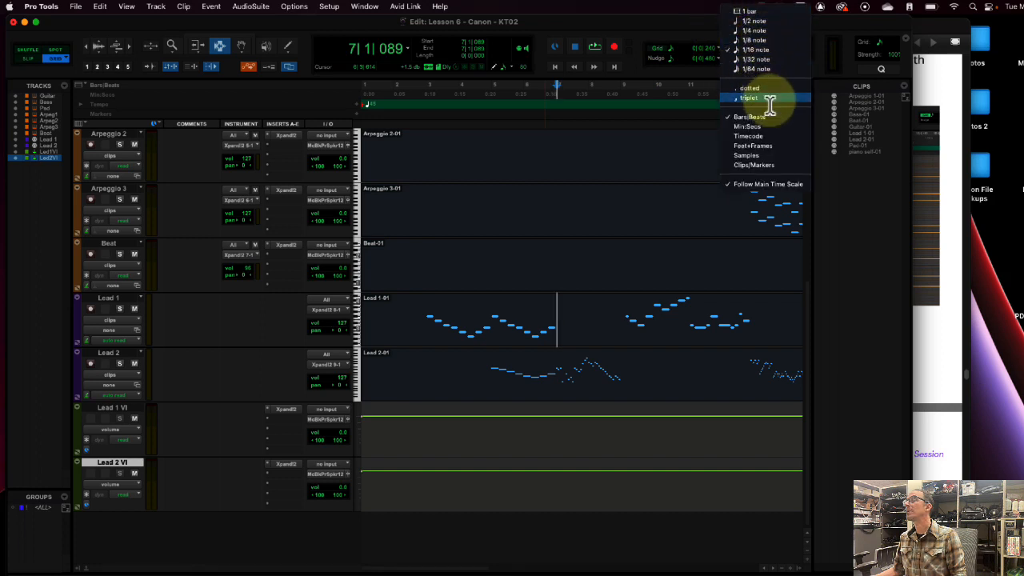
pyautogui.click(774, 32)
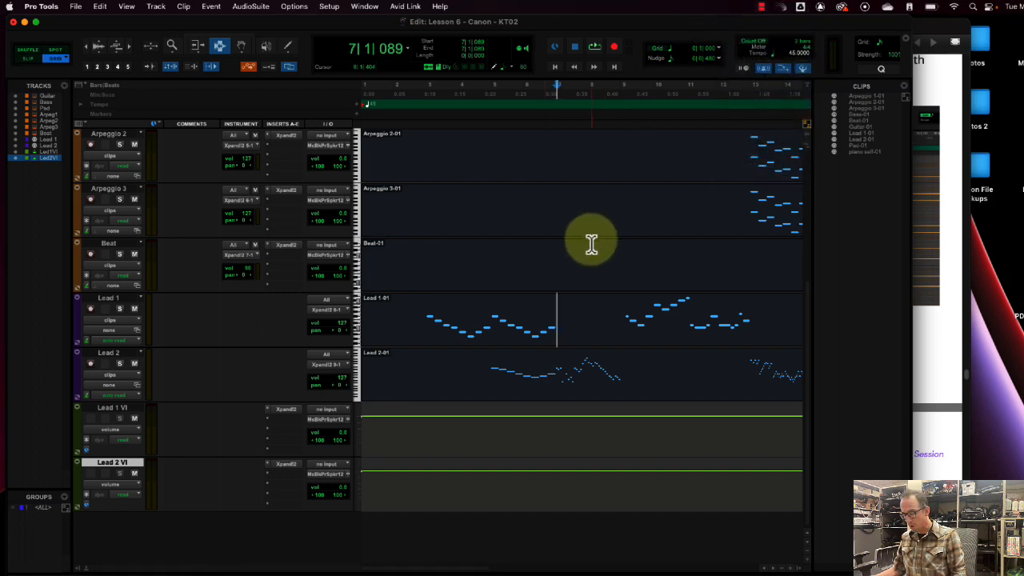
pyautogui.click(657, 49)
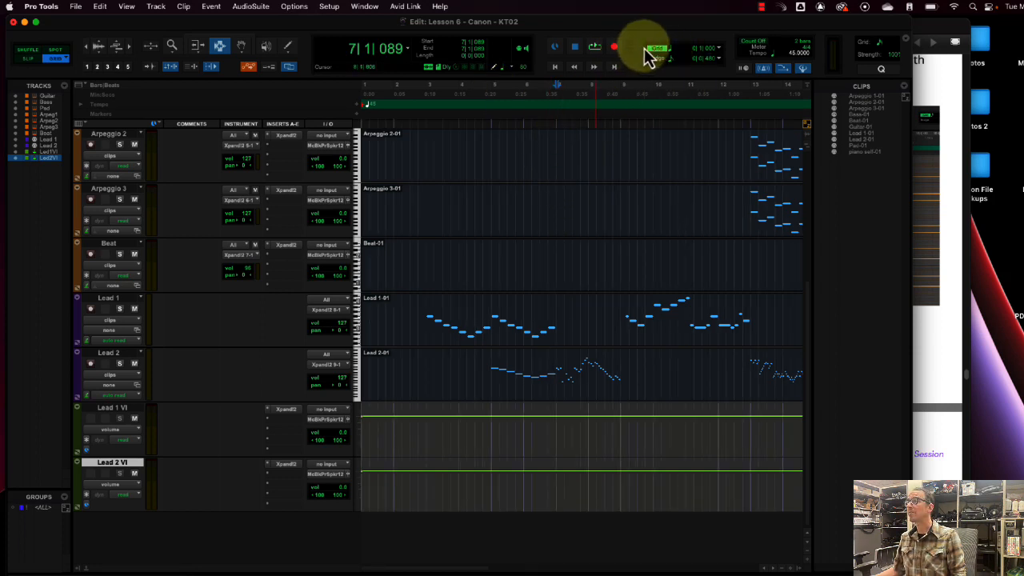
pyautogui.click(657, 50)
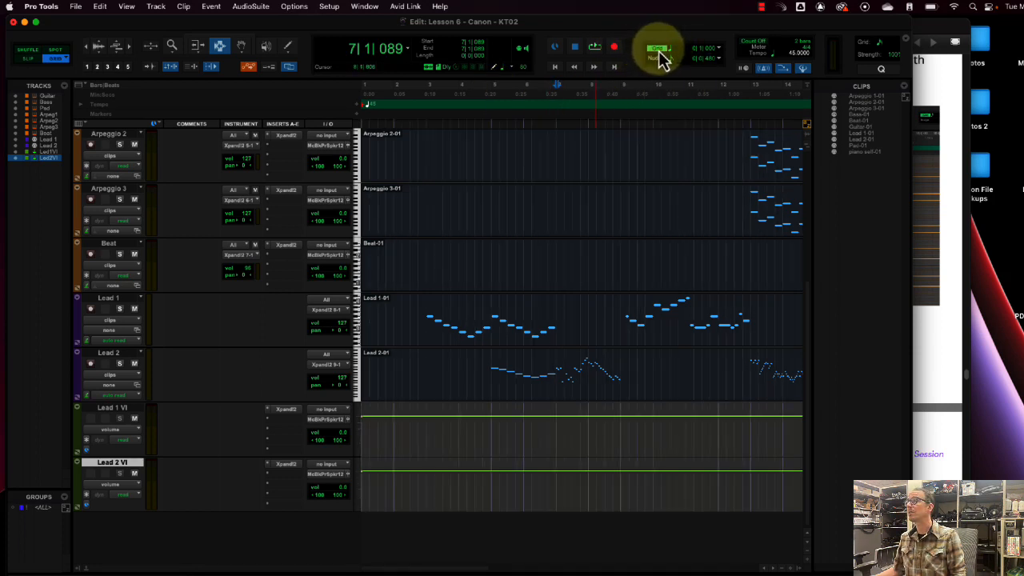
pyautogui.click(51, 59)
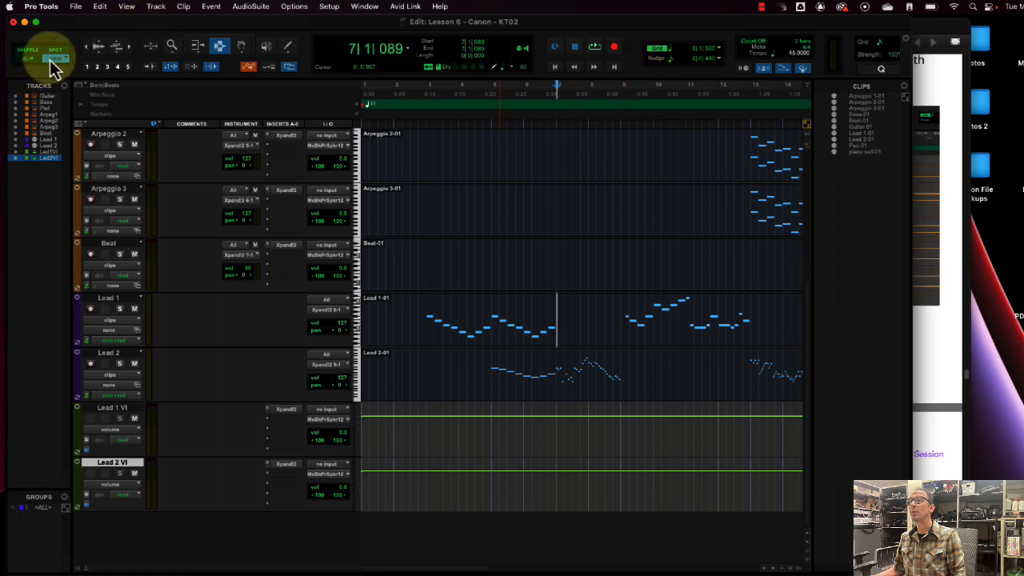
pyautogui.moveTo(524, 144); pyautogui.dragTo(540, 167)
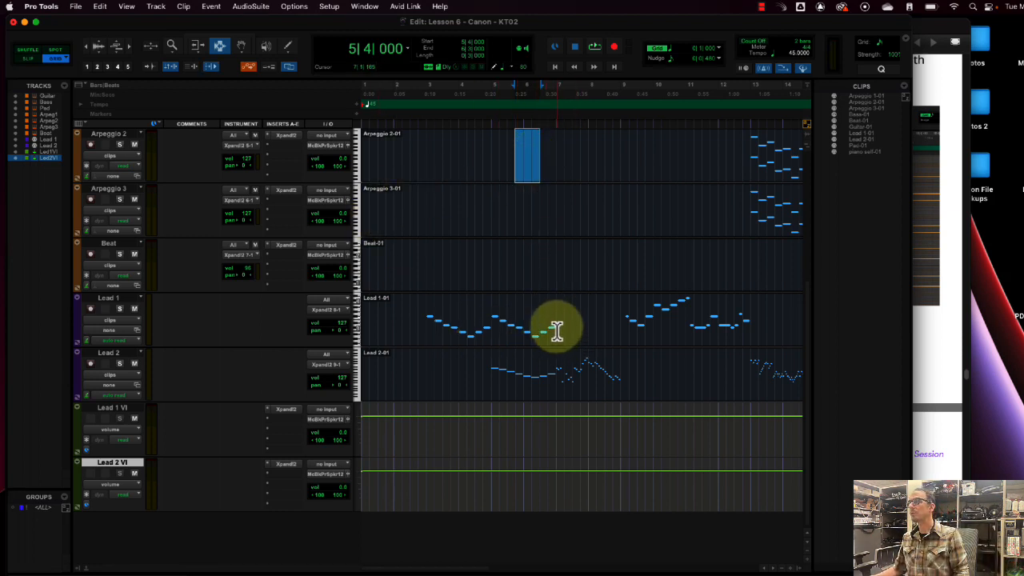
# Step: Open the Lead 1 clip in the MIDI Editor with the Grabber and move only its first note at 3|1|000 down to F3
pyautogui.click(242, 48)
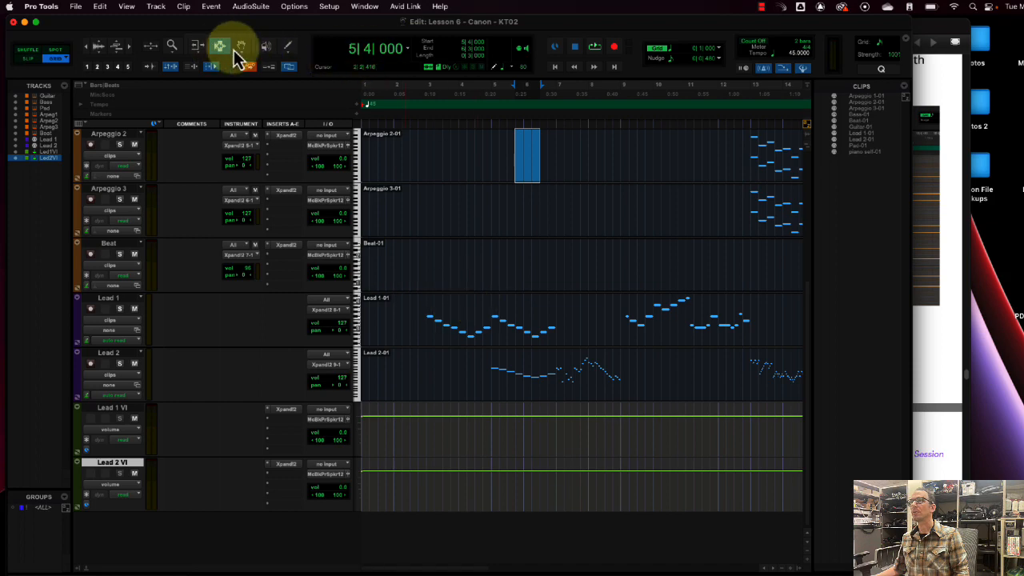
pyautogui.doubleClick(530, 331)
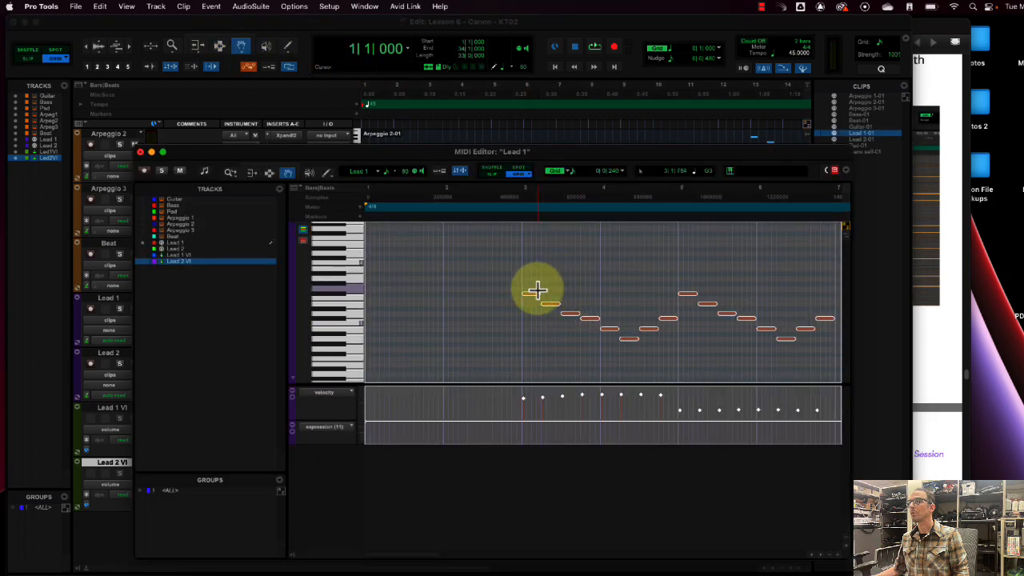
pyautogui.click(531, 302)
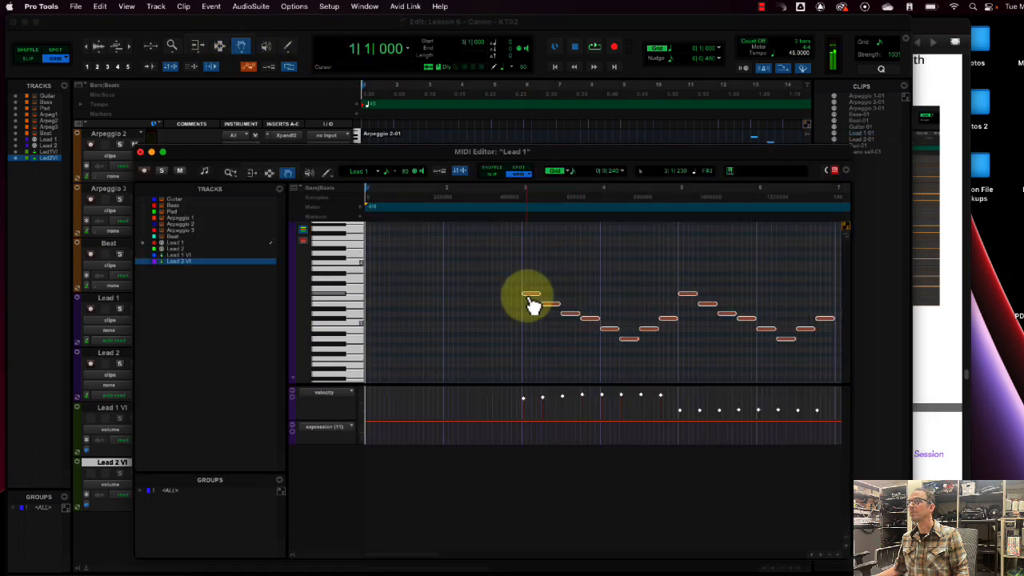
pyautogui.click(555, 283)
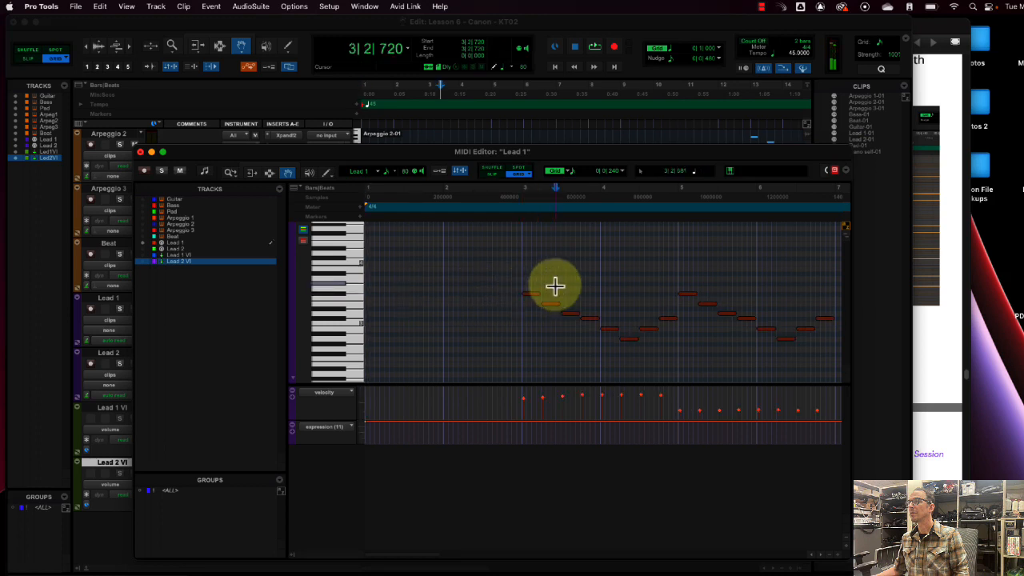
pyautogui.moveTo(540, 304)
pyautogui.mouseDown()
pyautogui.moveTo(459, 299)
pyautogui.moveTo(543, 302)
pyautogui.moveTo(536, 288)
pyautogui.moveTo(541, 308)
pyautogui.mouseUp()
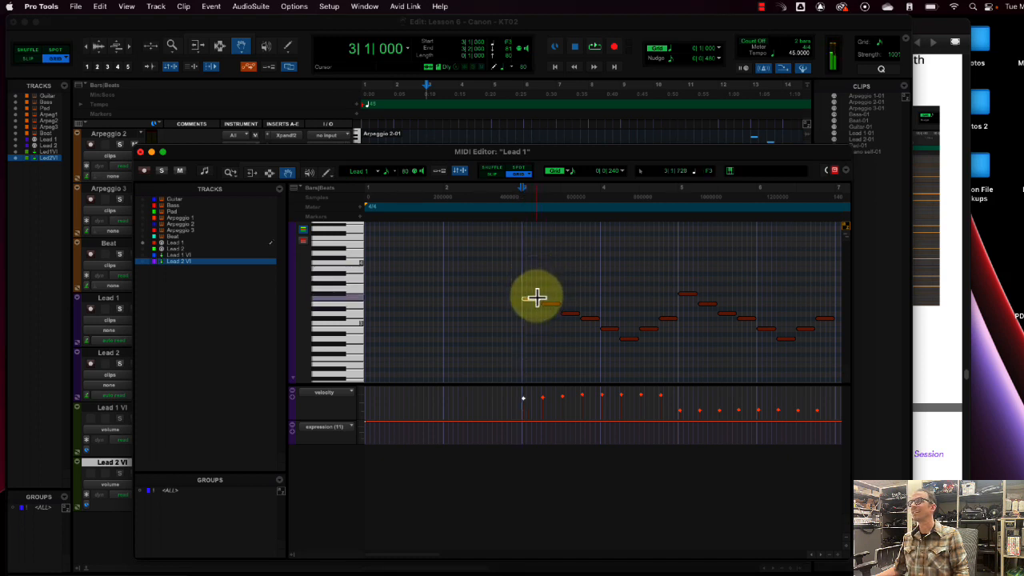
# Step: Try moving Lead 1's first note with a 1/2 note grid in the MIDI Editor, and switch that grid to 1/32 note
pyautogui.click(622, 173)
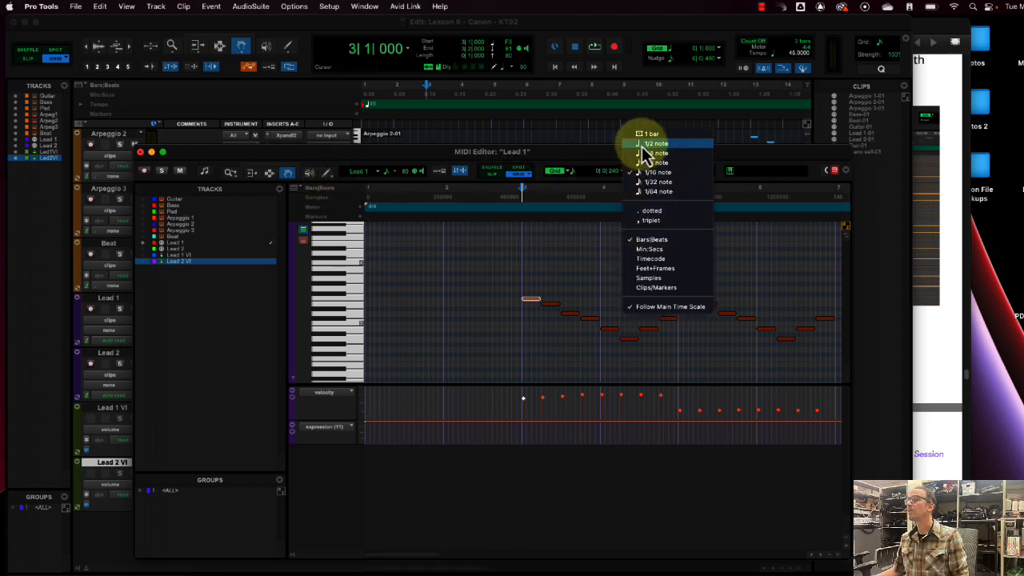
pyautogui.click(649, 143)
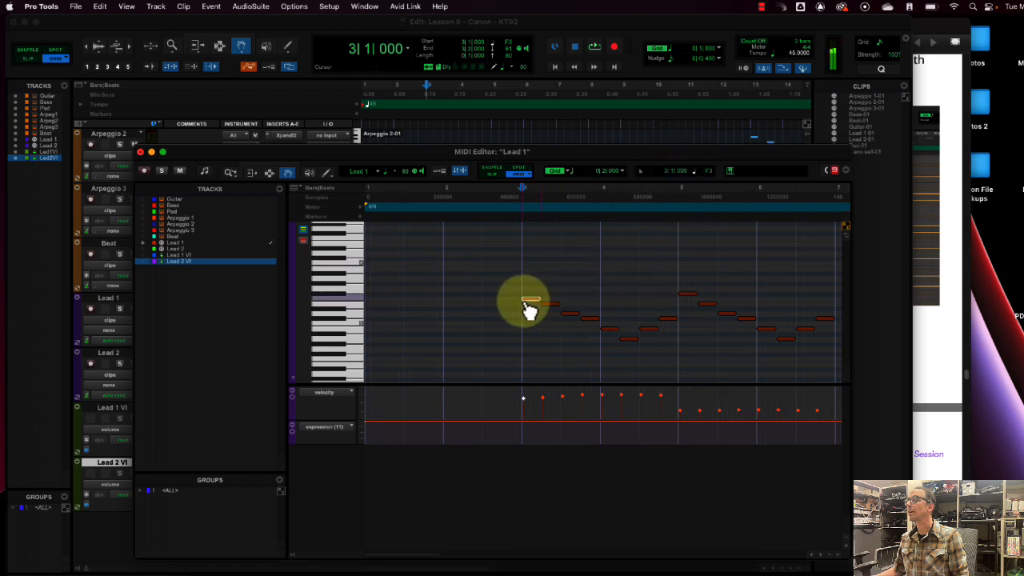
pyautogui.moveTo(528, 309); pyautogui.dragTo(558, 311)
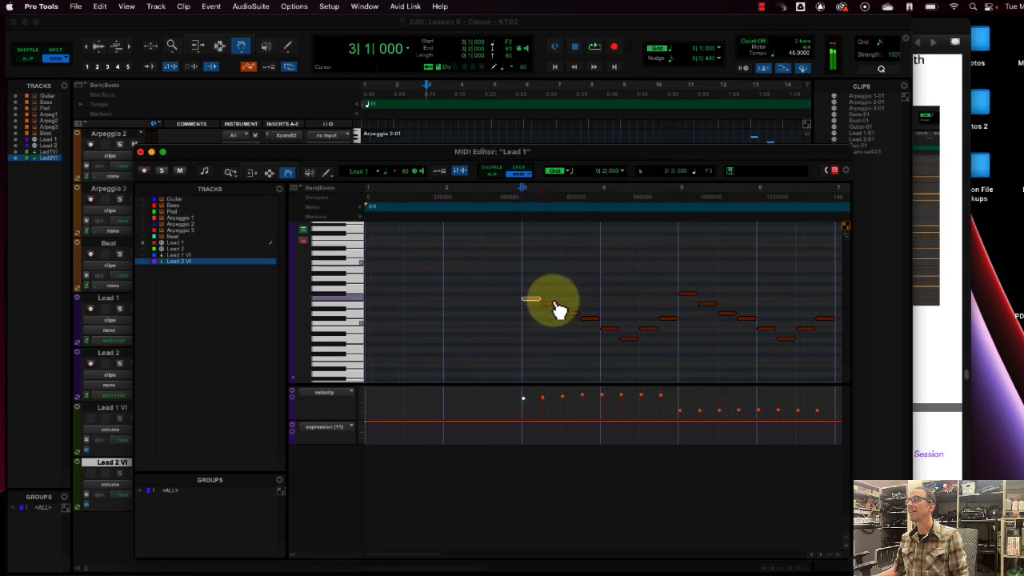
pyautogui.click(622, 171)
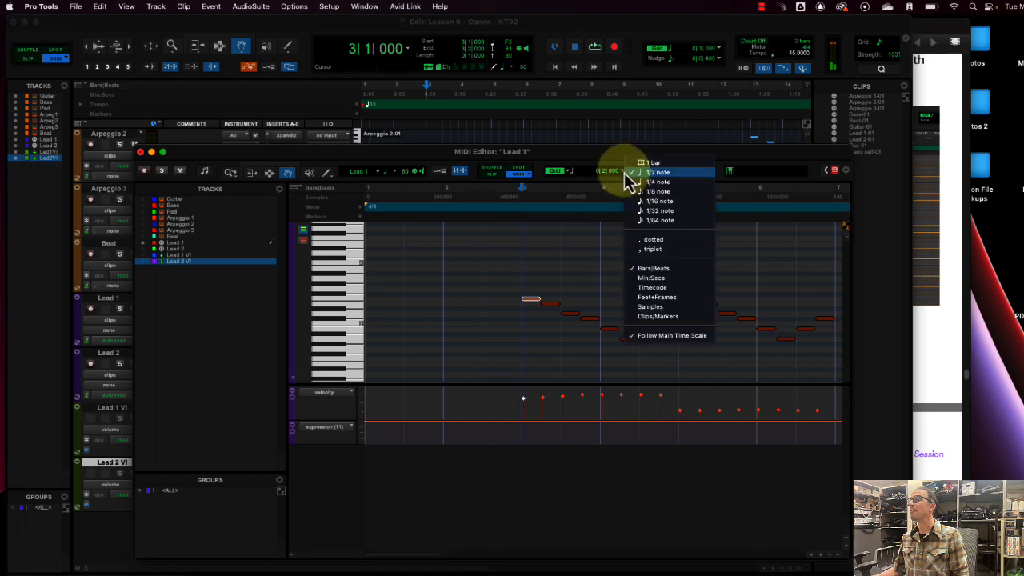
pyautogui.click(676, 211)
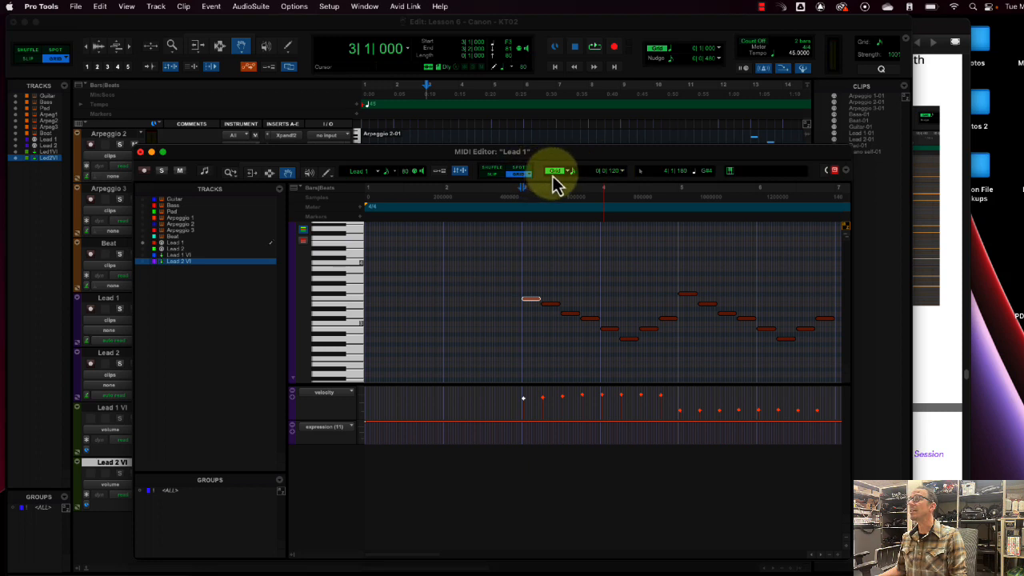
# Step: Set the MIDI Editor's grid to 1/8 note, shift Lead 1's first note to 2|2|000 and back to 3|1|000, and close the editor
pyautogui.click(625, 180)
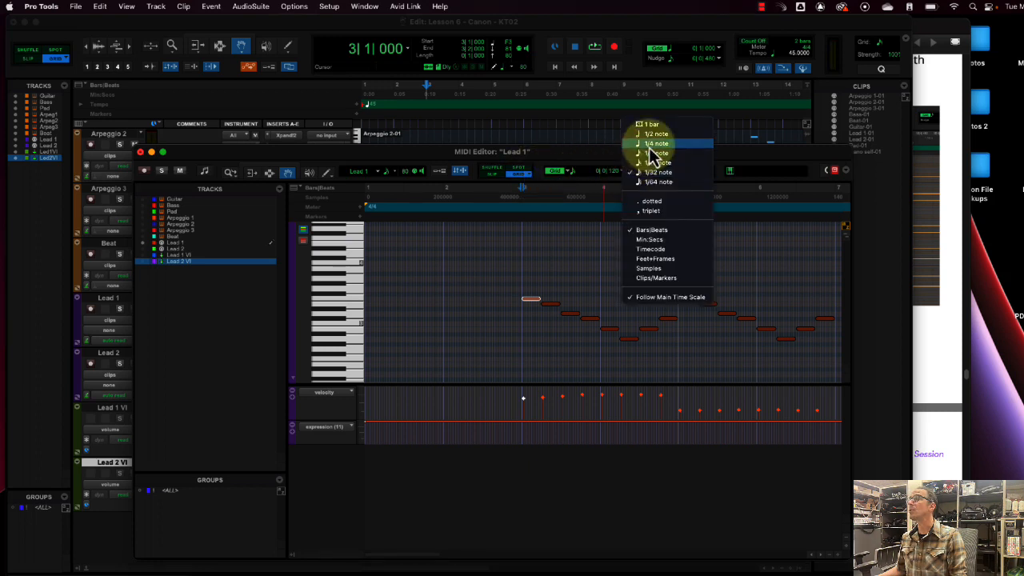
pyautogui.click(651, 155)
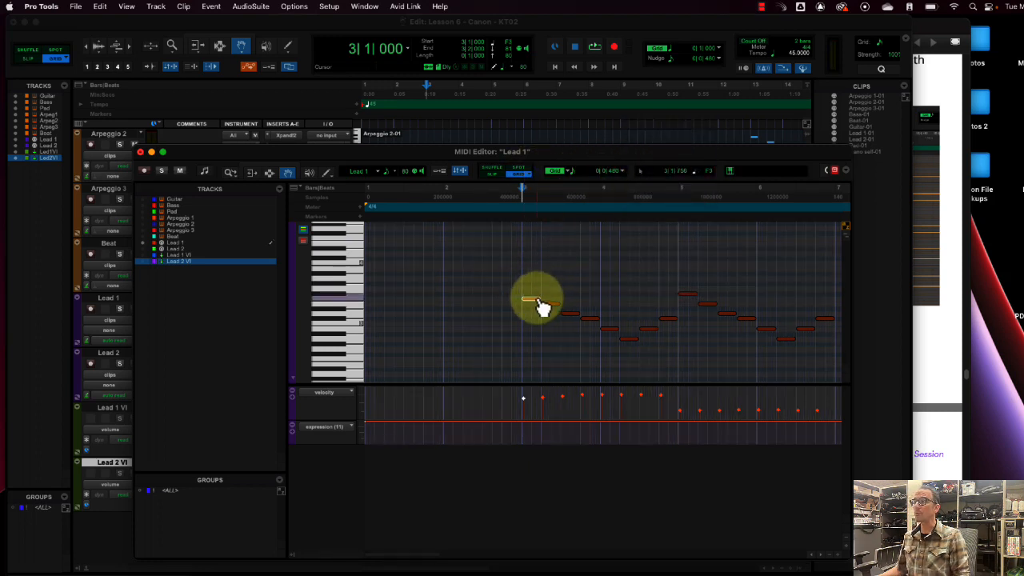
pyautogui.moveTo(540, 308); pyautogui.dragTo(531, 308)
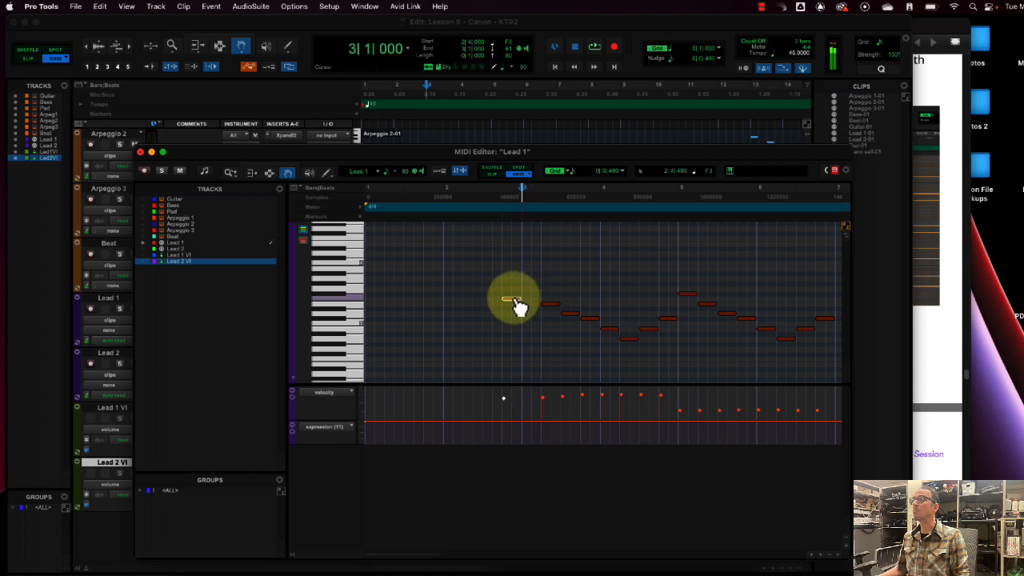
pyautogui.moveTo(496, 303); pyautogui.dragTo(479, 304)
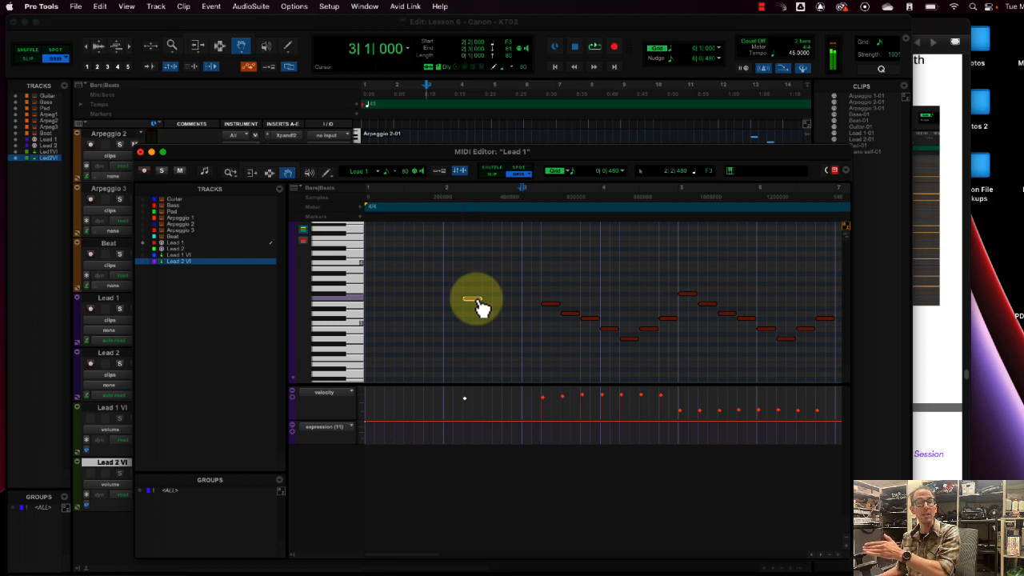
pyautogui.moveTo(482, 307); pyautogui.dragTo(532, 307)
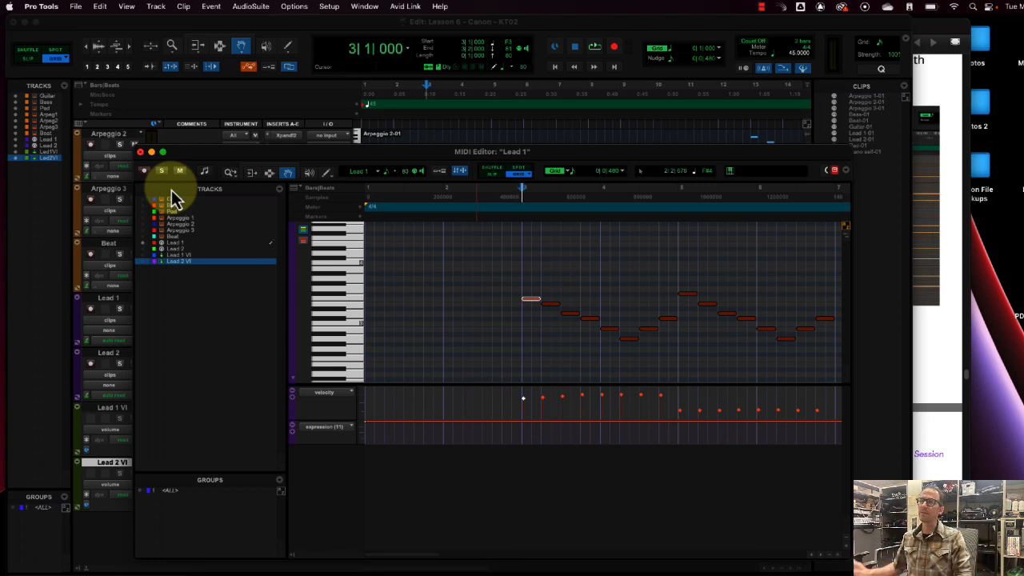
pyautogui.click(140, 151)
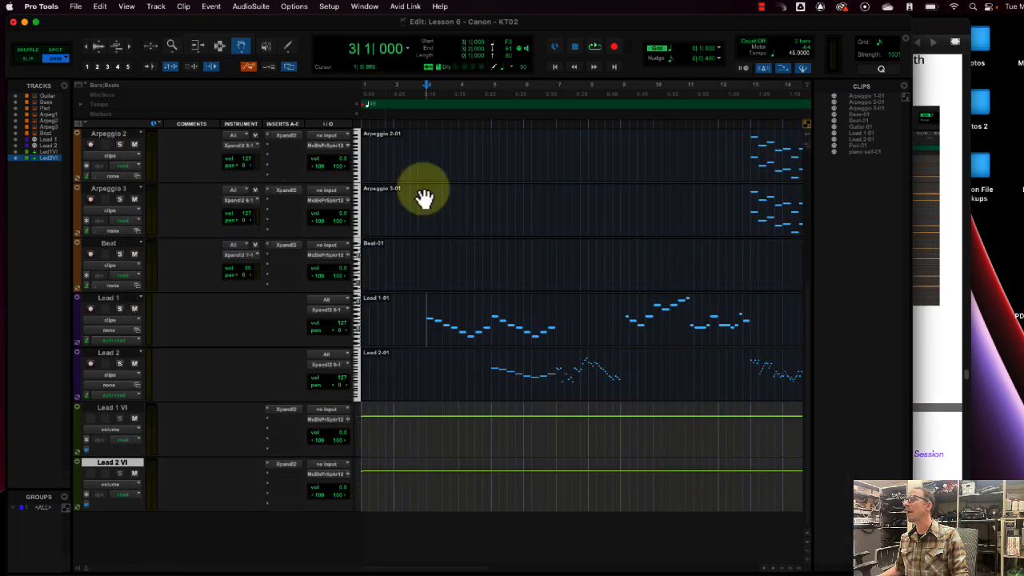
# Step: Read step 4 on extending the short notes in Adobe Digital Editions, down to Fixing Pitch, and return to Pro Tools
pyautogui.click(959, 431)
pyautogui.scroll(-5, 832, 408)
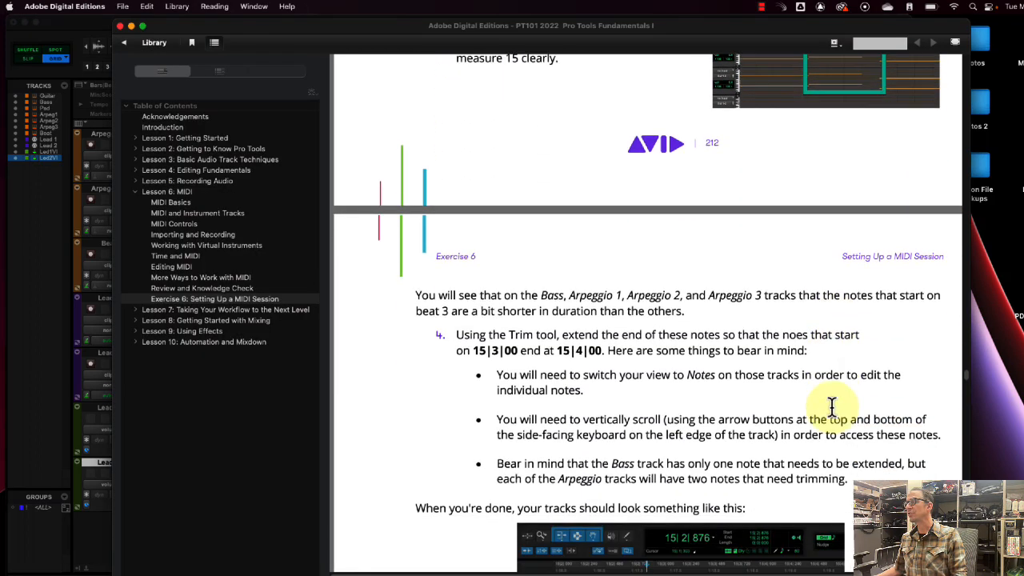
pyautogui.scroll(-10, 831, 408)
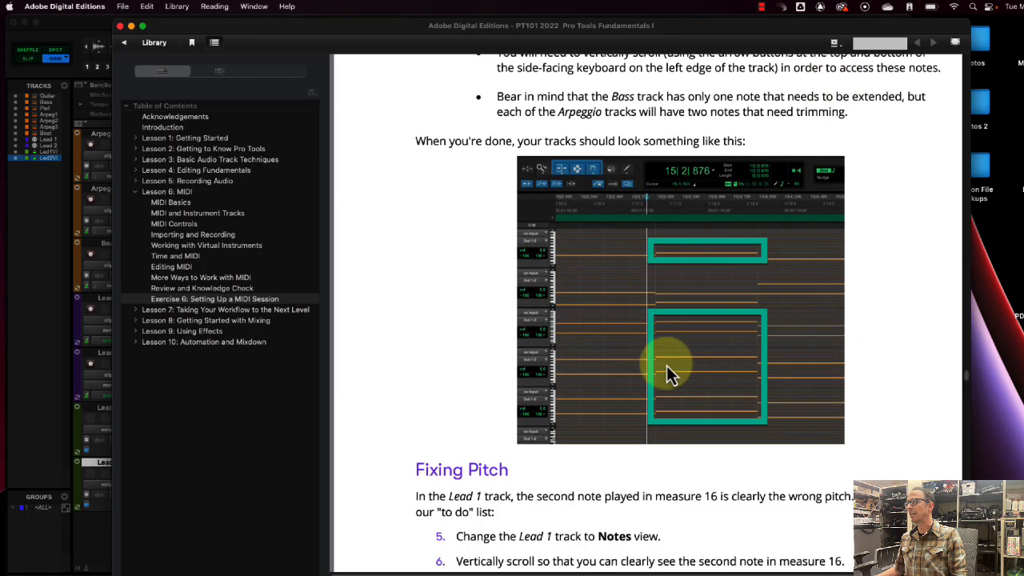
pyautogui.click(103, 416)
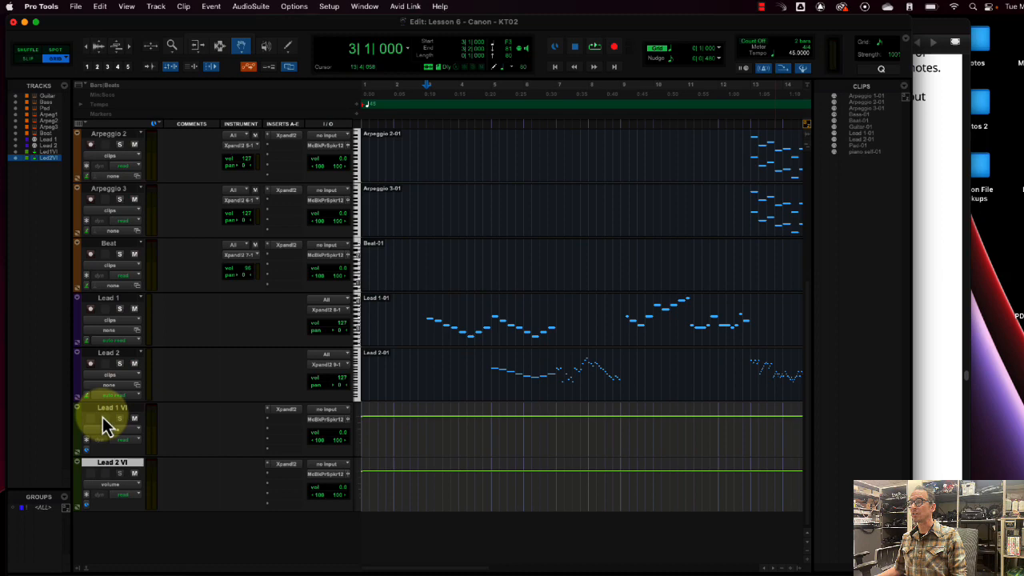
# Step: Open the Lead 2 clip in the MIDI Editor, move all its selected notes down one semitone, and deselect them
pyautogui.doubleClick(498, 377)
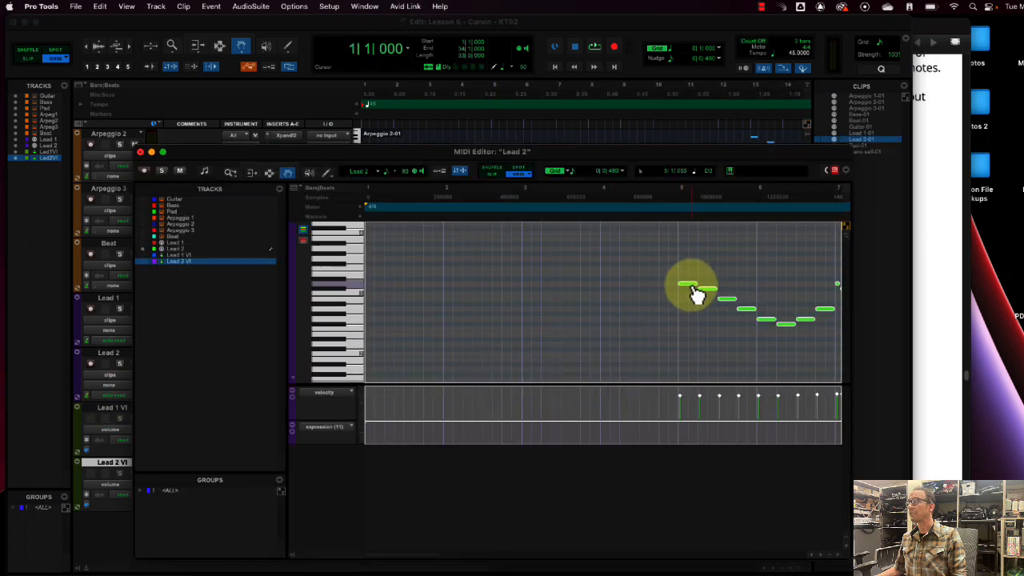
pyautogui.moveTo(690, 285)
pyautogui.mouseDown()
pyautogui.moveTo(693, 273)
pyautogui.moveTo(693, 289)
pyautogui.mouseUp()
pyautogui.click(692, 331)
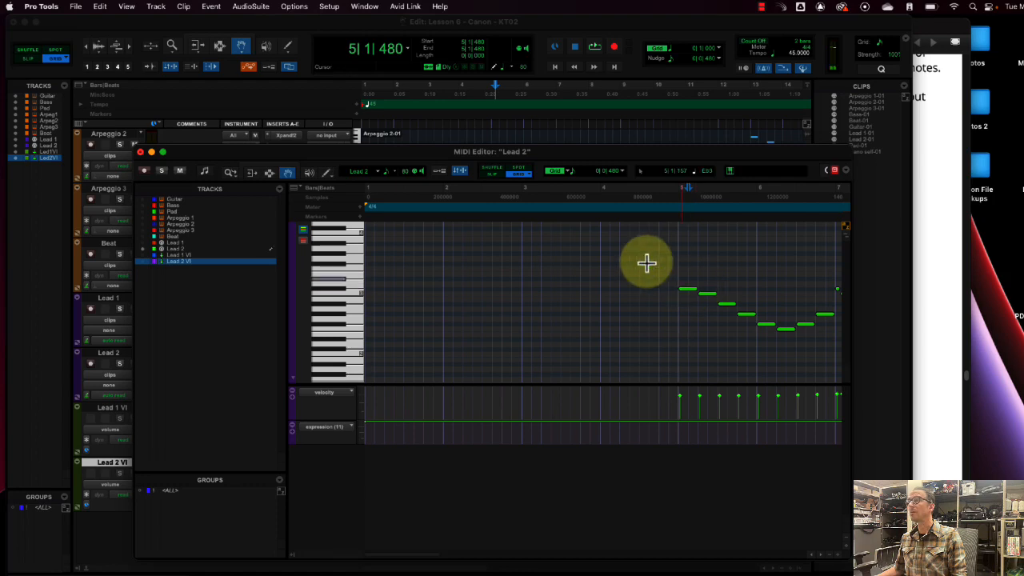
# Step: Choose the Standard Trim tool in the Edit window, and open the Lead 1 clip in the MIDI Editor with the Grabber
pyautogui.click(244, 60)
pyautogui.doubleClick(466, 325)
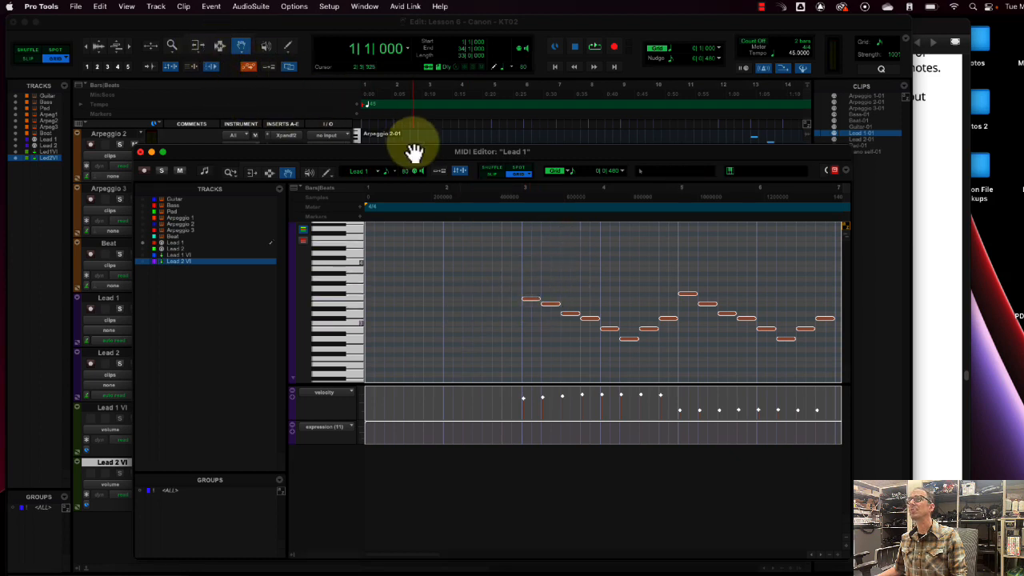
pyautogui.click(201, 51)
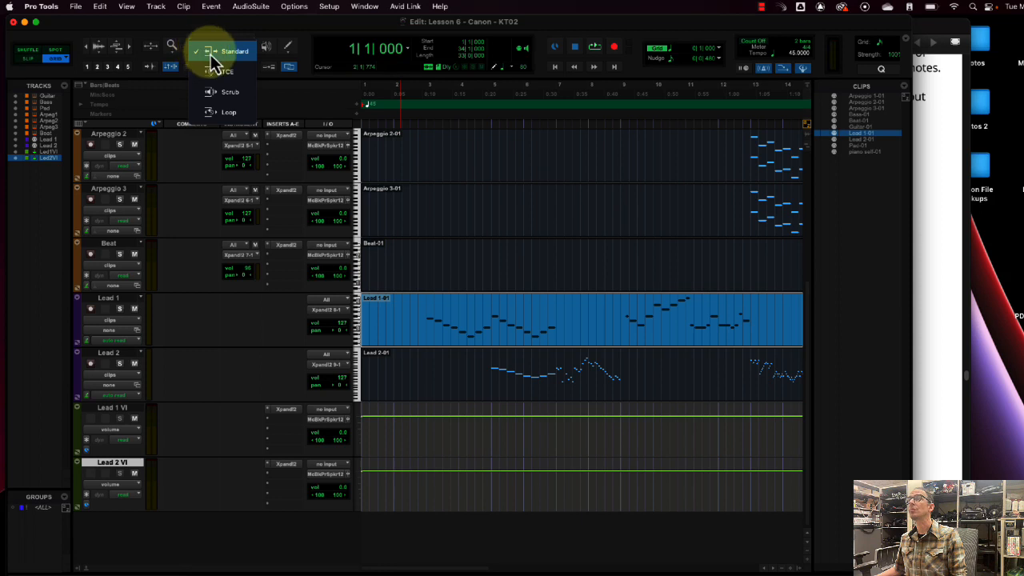
pyautogui.click(211, 56)
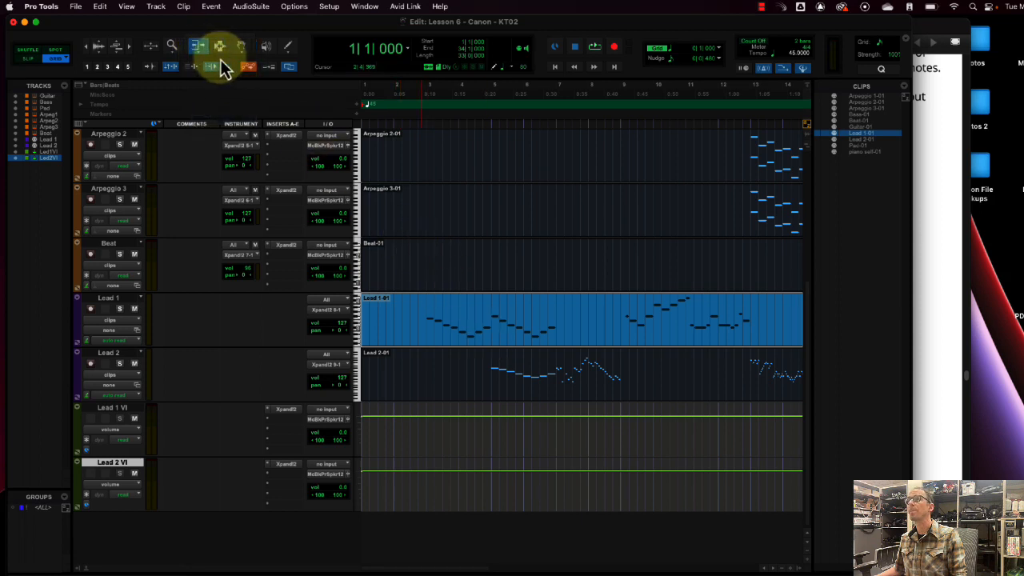
pyautogui.click(243, 51)
pyautogui.doubleClick(525, 331)
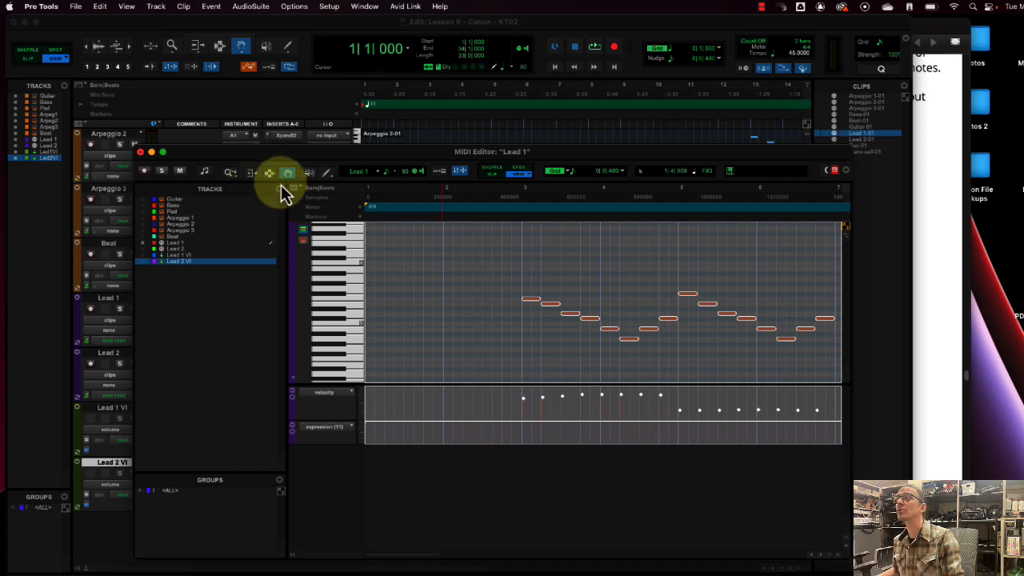
# Step: Try trimming the start of Lead 1's notes earlier in the MIDI Editor, undo it, and return to the Edit window's Selector tool
pyautogui.moveTo(272, 151); pyautogui.dragTo(233, 156)
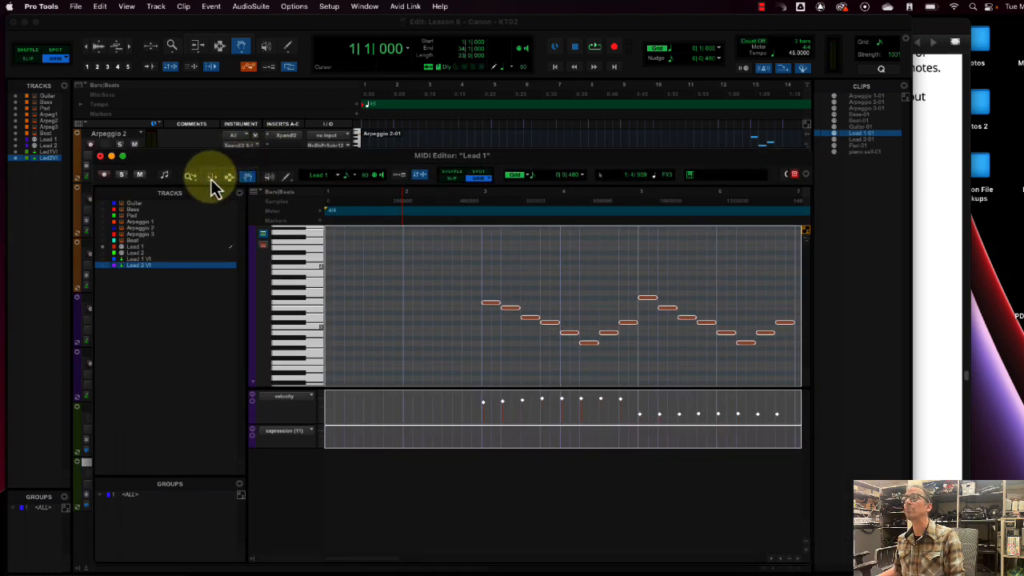
pyautogui.moveTo(244, 156); pyautogui.dragTo(281, 153)
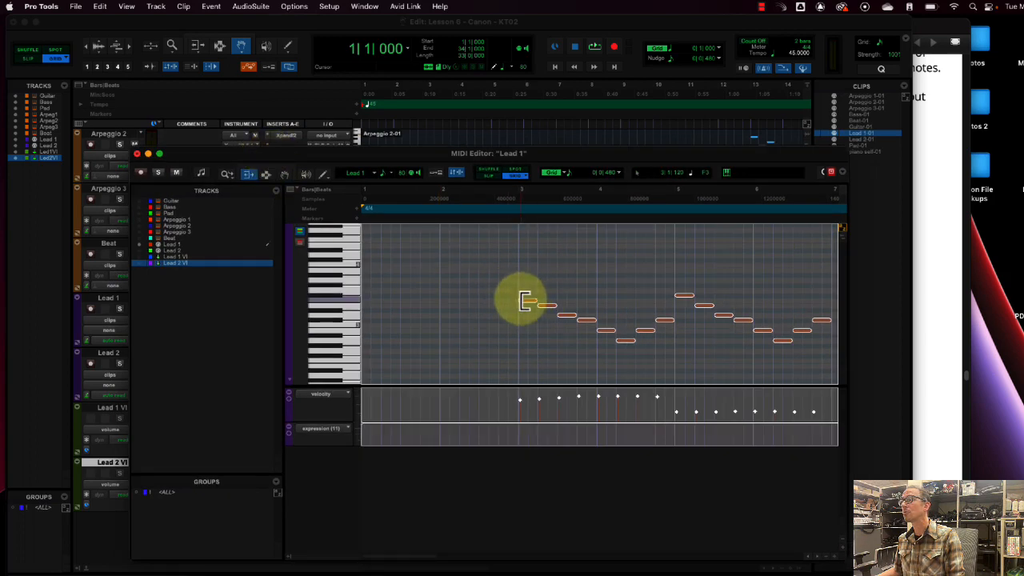
pyautogui.moveTo(516, 308); pyautogui.dragTo(459, 295)
pyautogui.press('super+z')
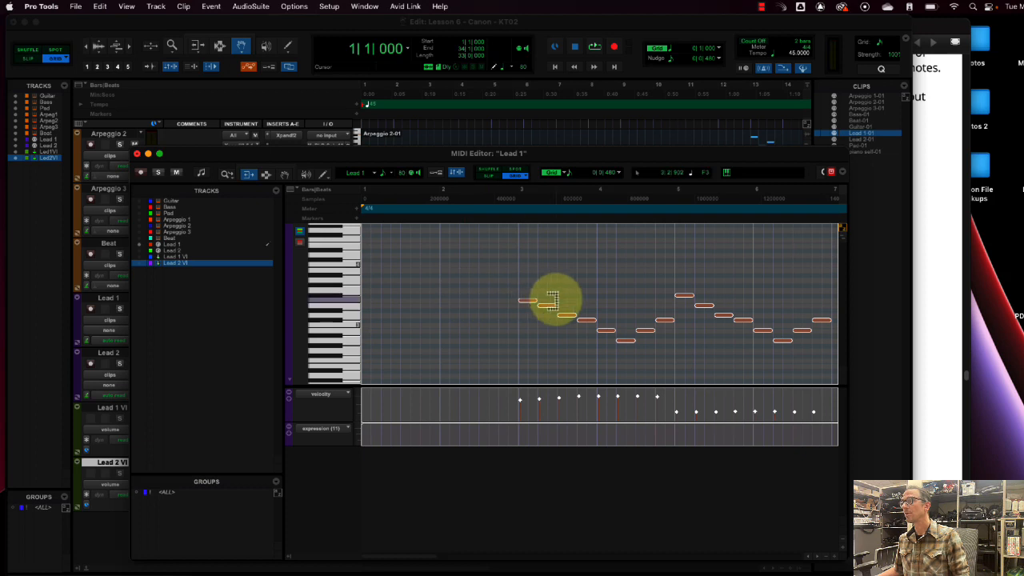
pyautogui.click(219, 46)
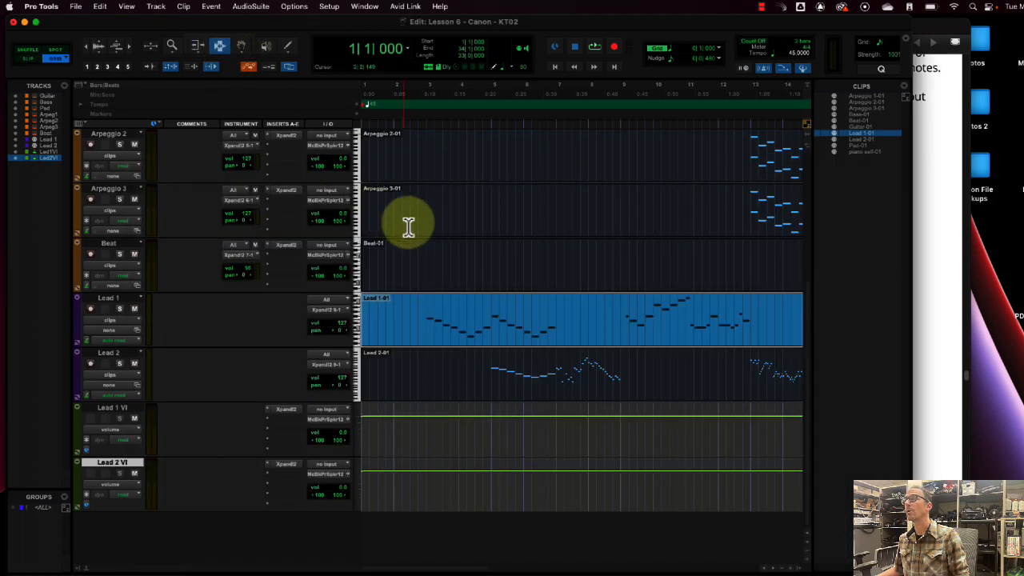
# Step: Open the Lead 1 clip in the MIDI Editor and trim the first note's start earlier to 1|4|480
pyautogui.click(241, 46)
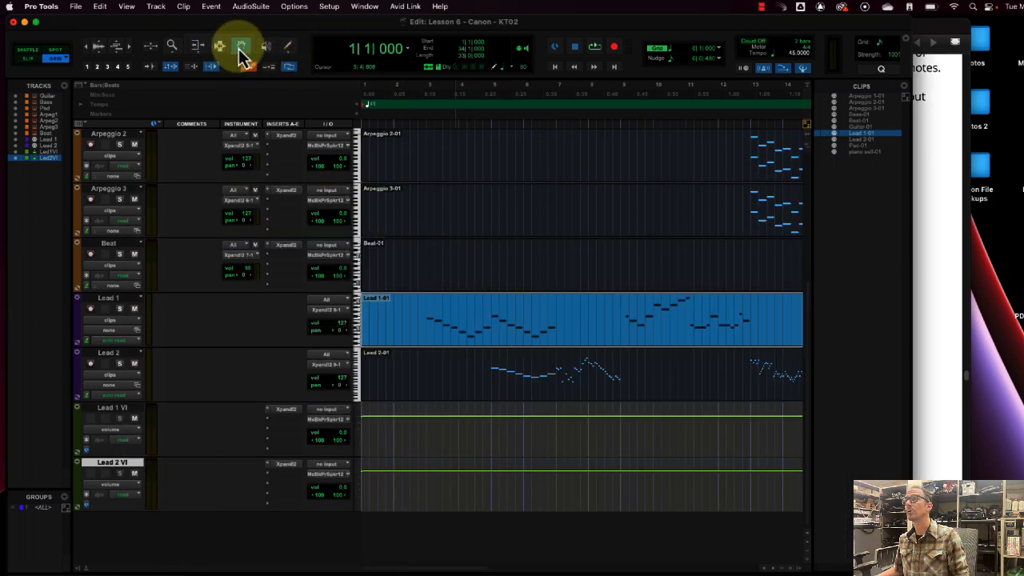
pyautogui.doubleClick(478, 330)
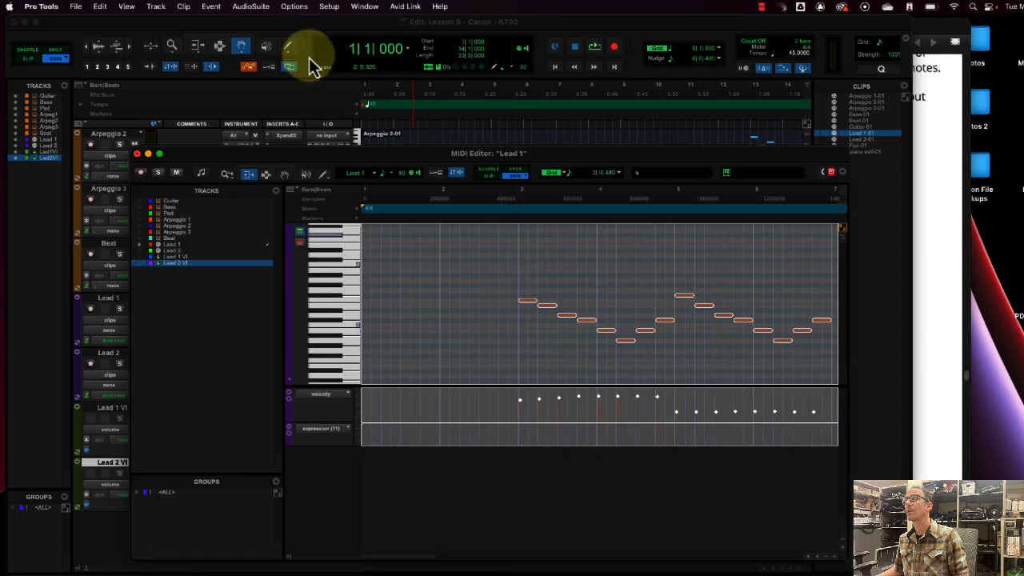
pyautogui.click(536, 289)
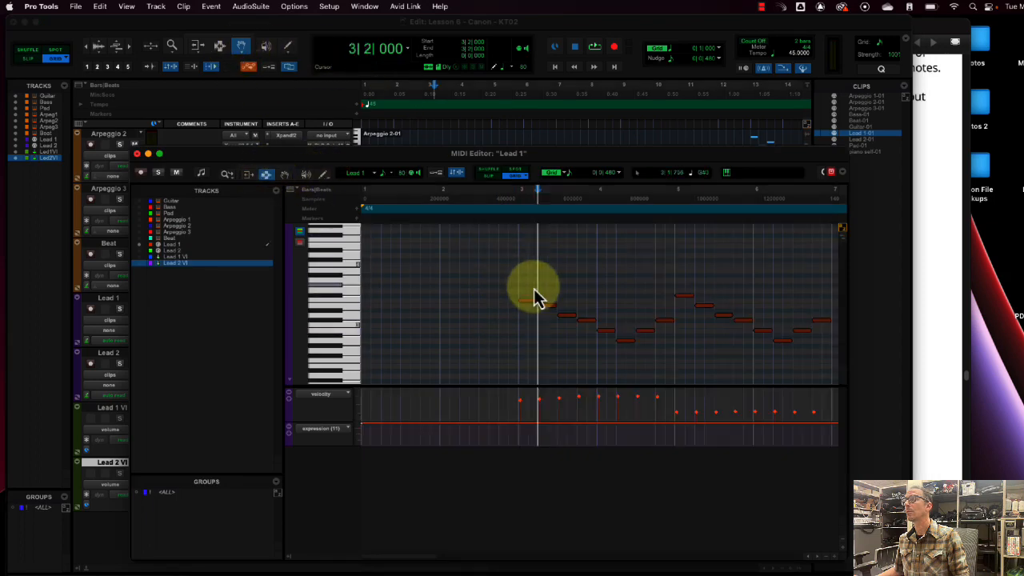
pyautogui.click(252, 177)
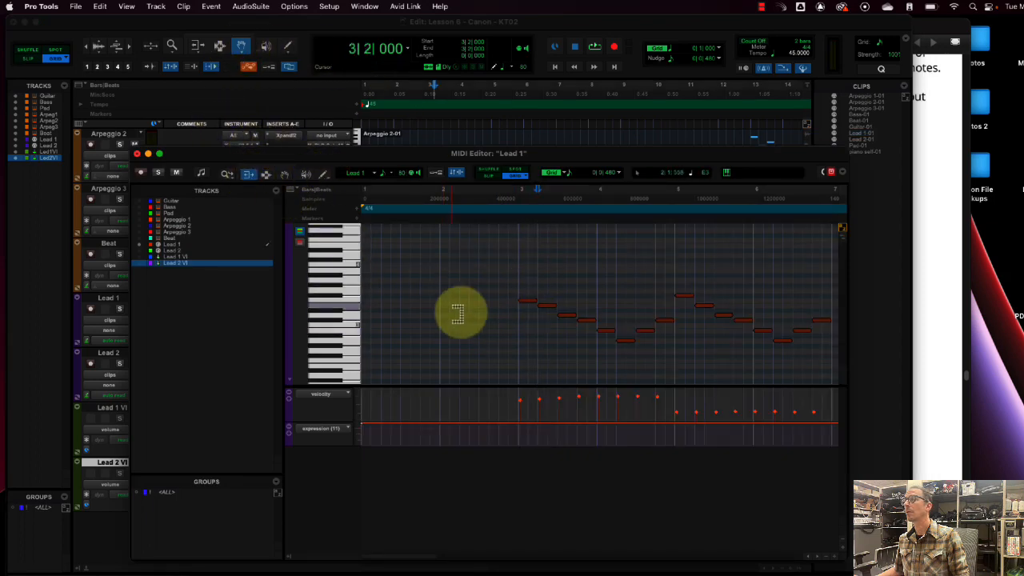
pyautogui.moveTo(522, 302); pyautogui.dragTo(426, 293)
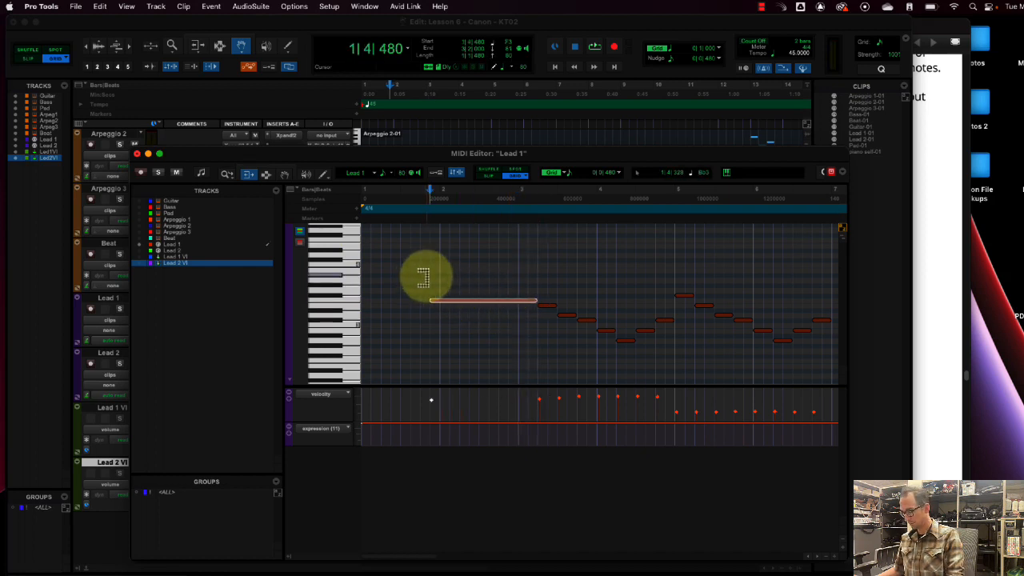
# Step: Play Lead 1 in the MIDI Editor from just before the start of the lengthened first note
pyautogui.click(266, 176)
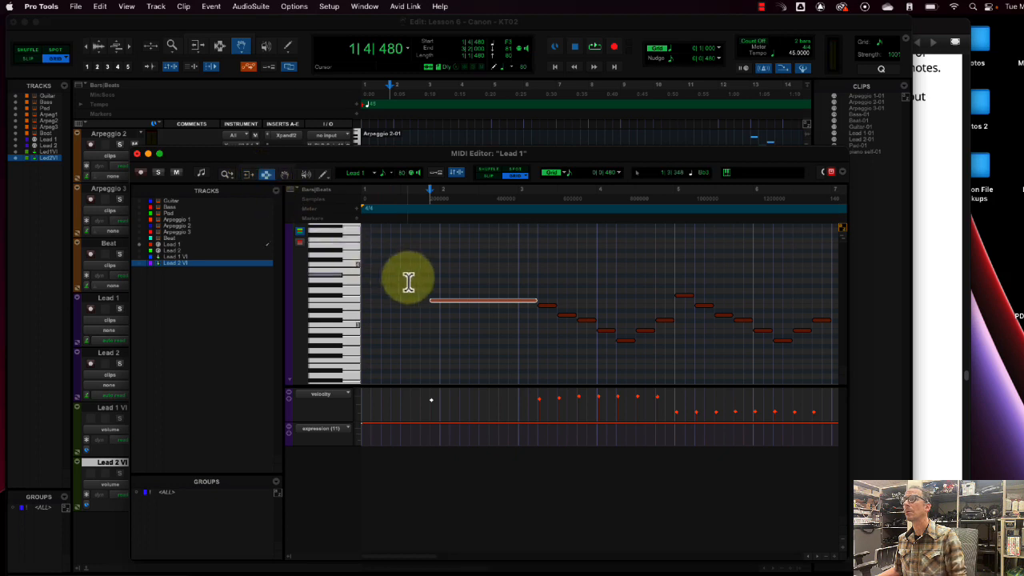
pyautogui.click(409, 276)
pyautogui.press('space')
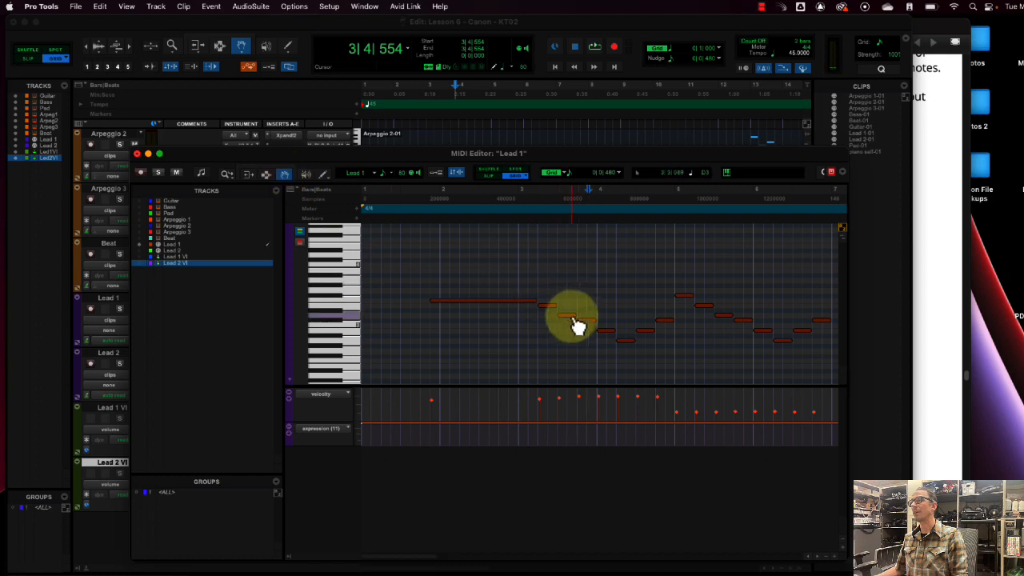
# Step: Raise the Lead 1 note at 3|4|000 well above its neighbouring notes and audition it from 3|2|000
pyautogui.moveTo(587, 321); pyautogui.dragTo(588, 276)
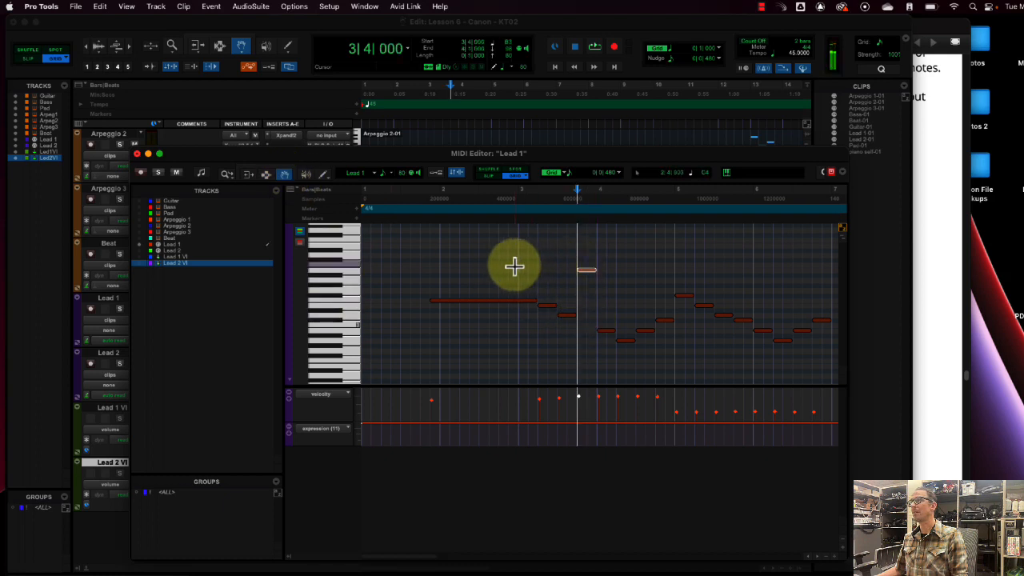
pyautogui.click(266, 174)
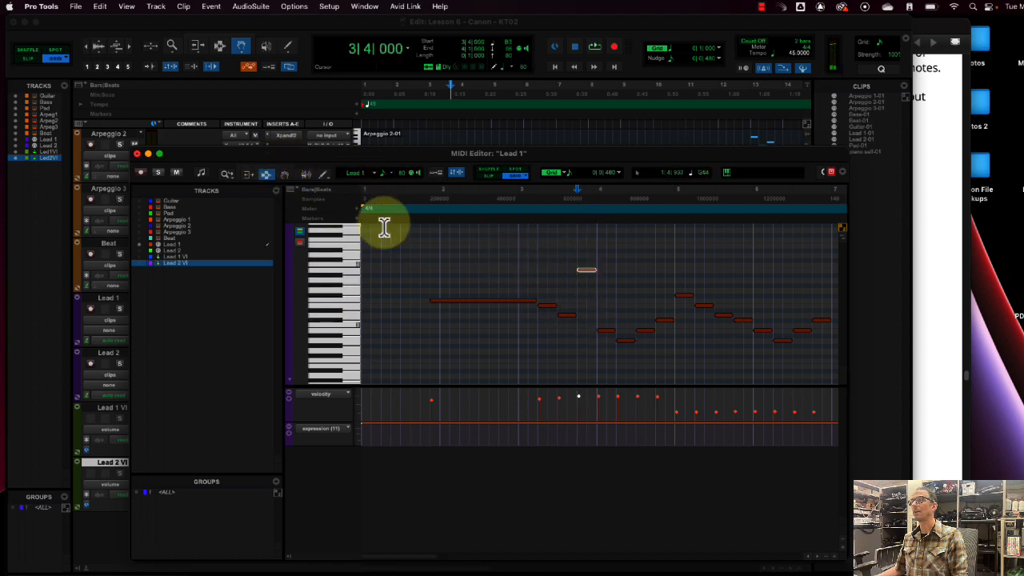
pyautogui.click(537, 269)
pyautogui.press('space')
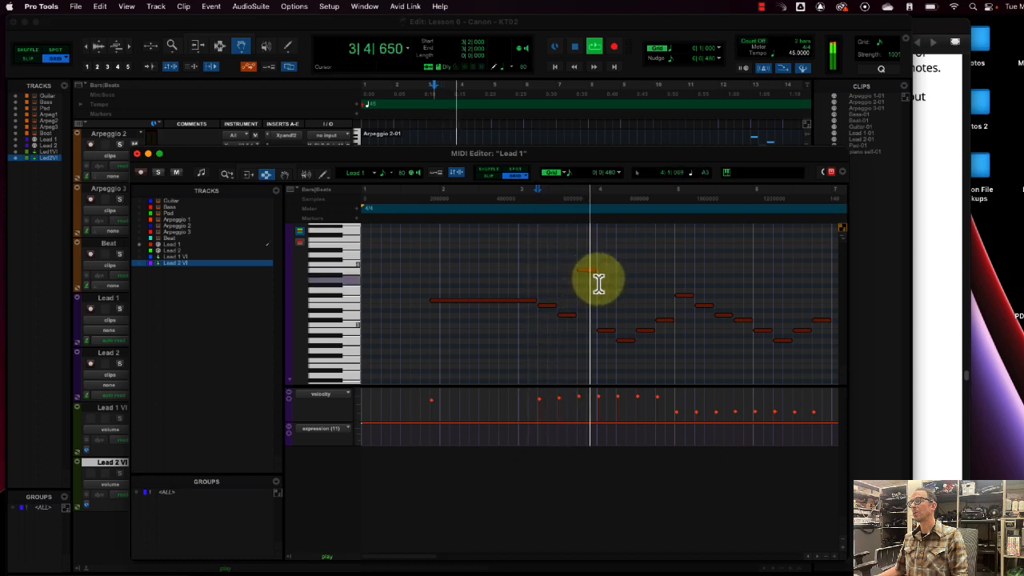
pyautogui.press('space')
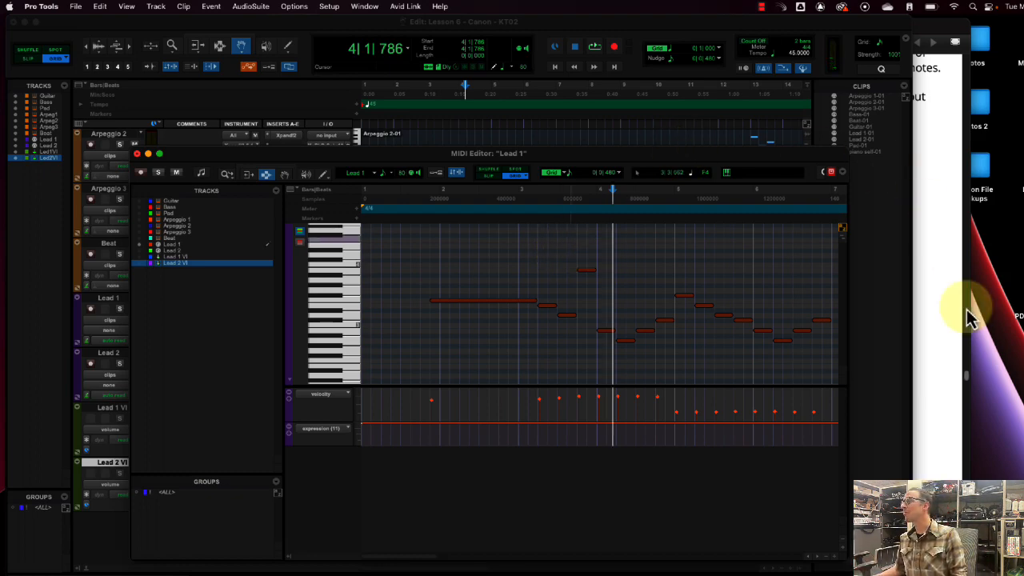
# Step: Move the Adobe Digital Editions window out of the way and select the Lead 1 clip in the Pro Tools Edit window
pyautogui.click(928, 333)
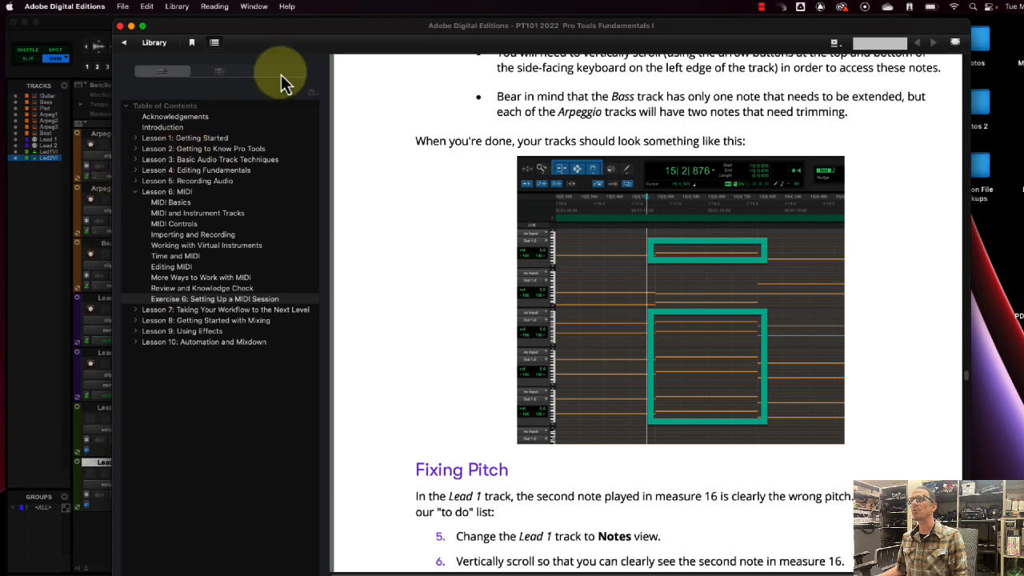
pyautogui.moveTo(272, 22); pyautogui.dragTo(500, 450)
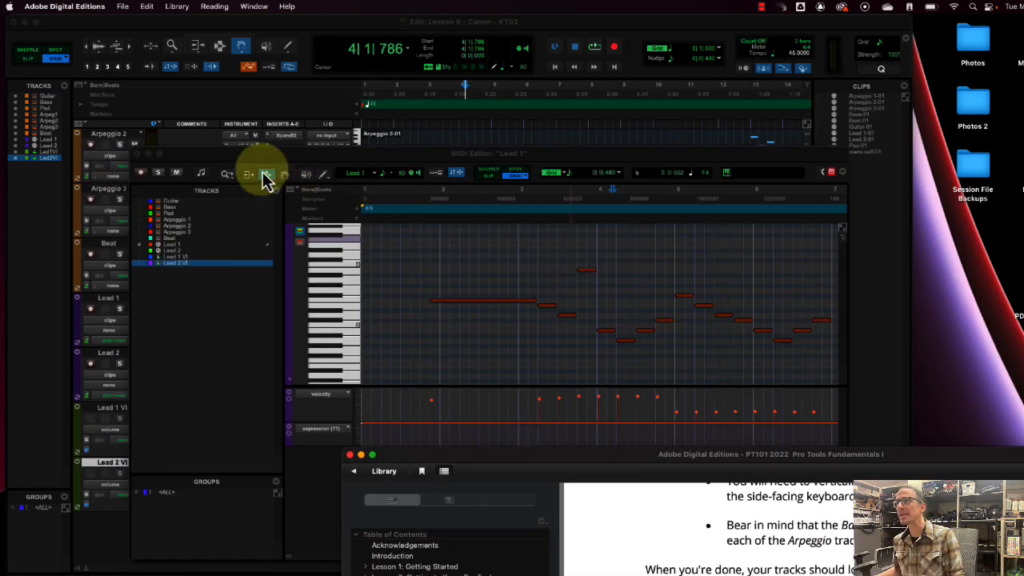
pyautogui.moveTo(291, 159); pyautogui.dragTo(378, 318)
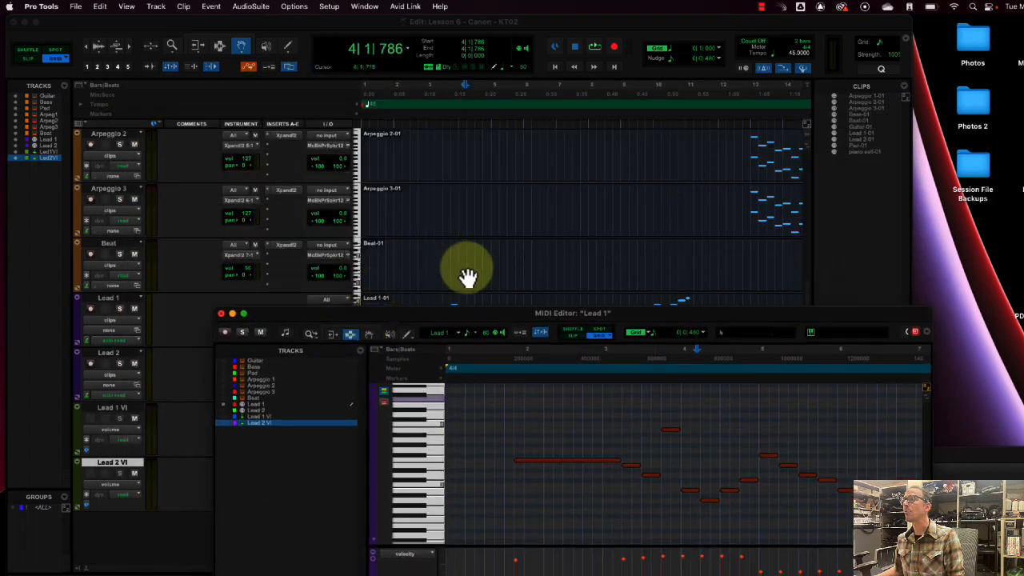
pyautogui.click(666, 299)
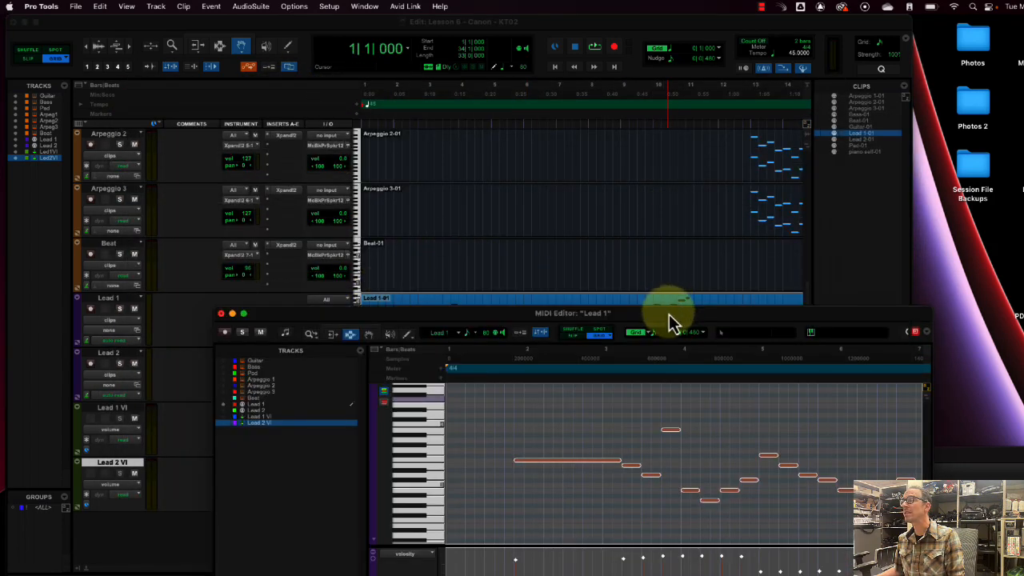
pyautogui.moveTo(667, 314); pyautogui.dragTo(585, 145)
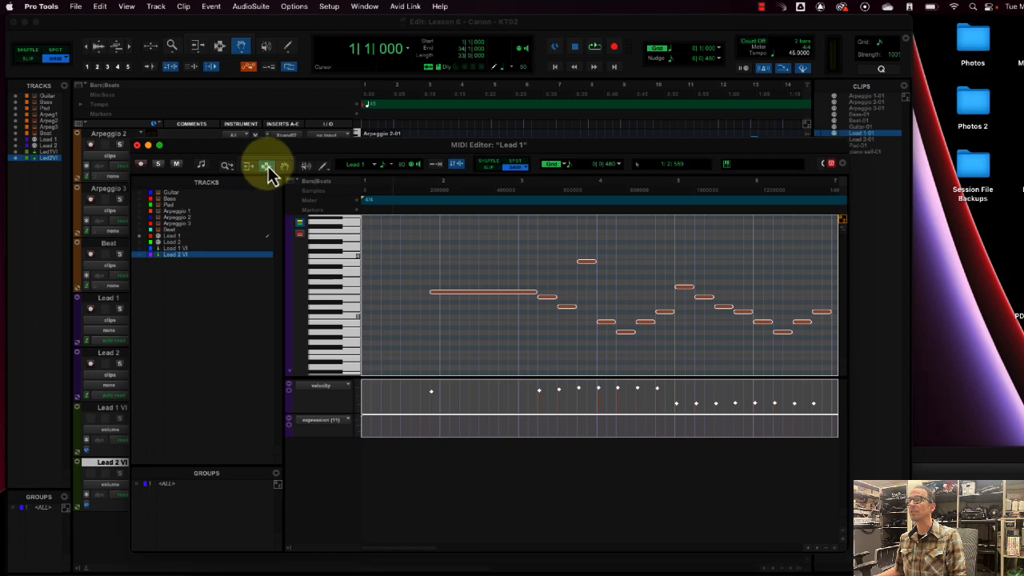
# Step: Choose the Zoomer tool in the MIDI Editor and look through the available grid values without changing the grid
pyautogui.click(227, 170)
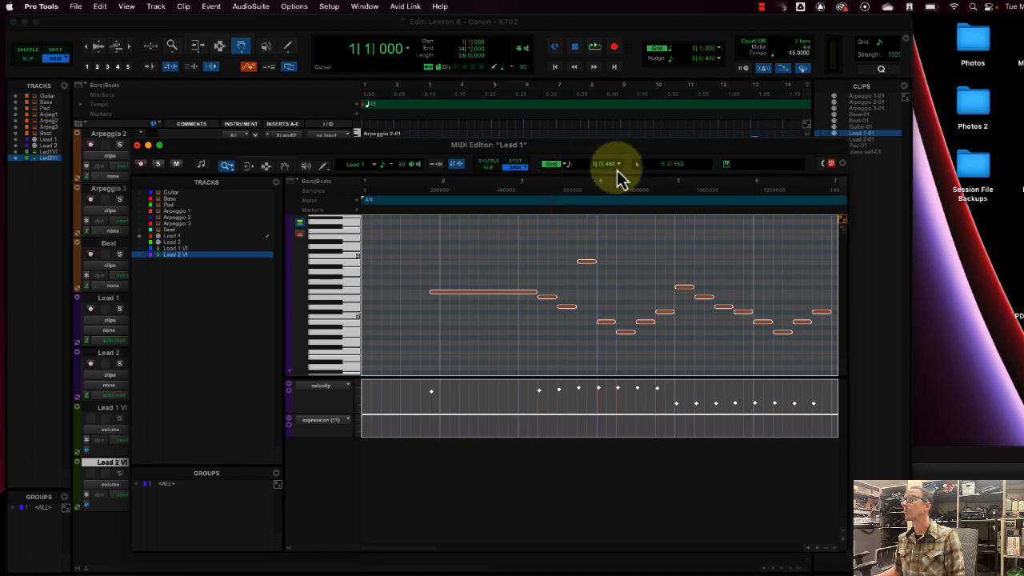
pyautogui.click(612, 165)
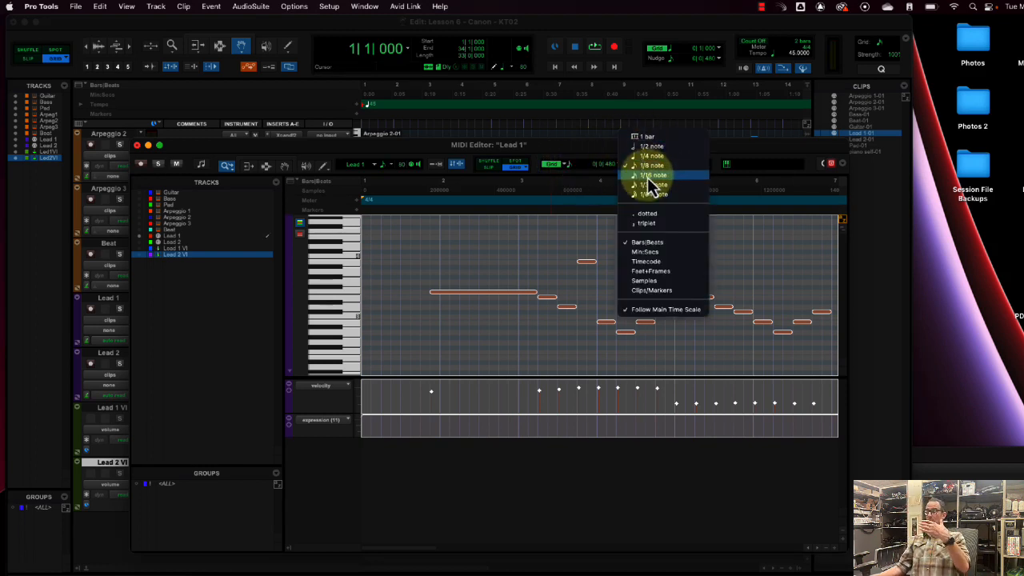
pyautogui.click(807, 270)
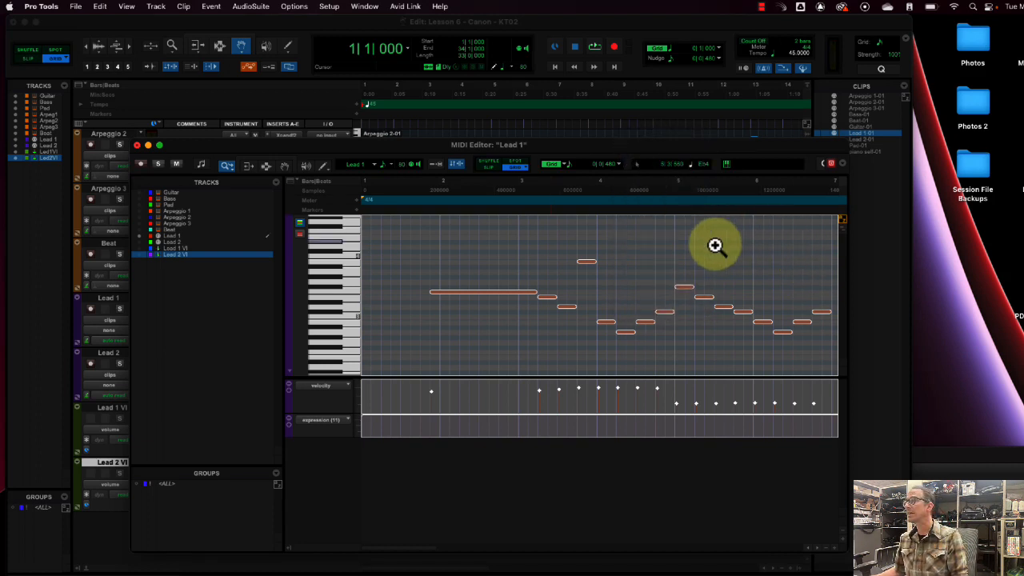
pyautogui.click(586, 260)
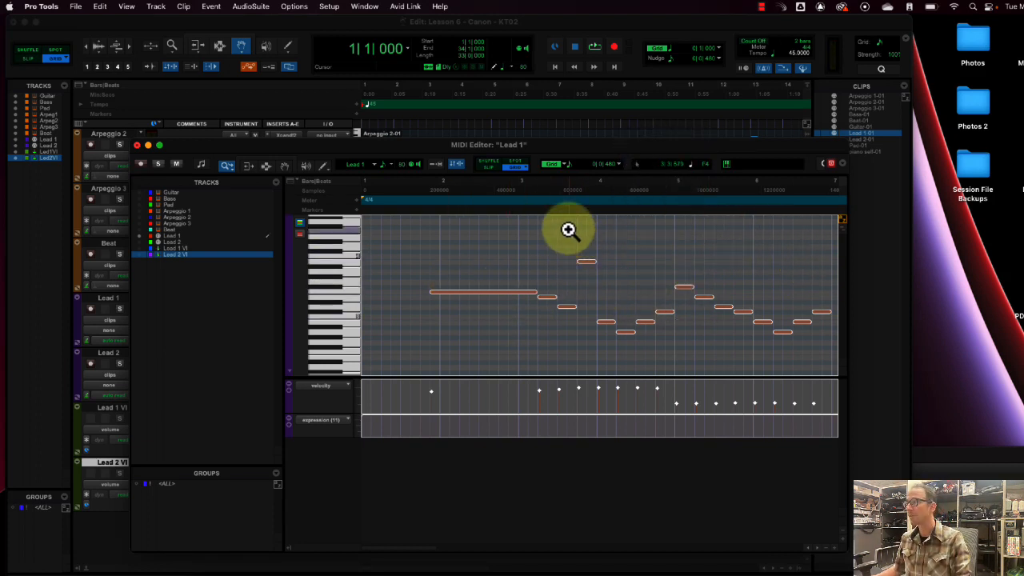
# Step: Check the exercise text in Adobe Digital Editions, return to the Pro Tools Edit window, and look over all tracks from Guitar to Lead 2 VI
pyautogui.click(948, 470)
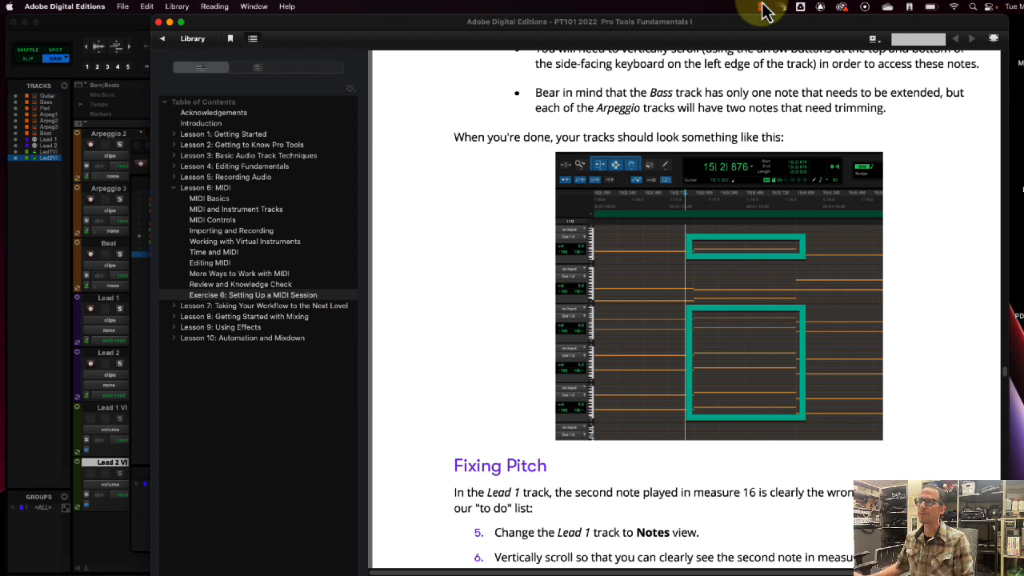
pyautogui.click(39, 313)
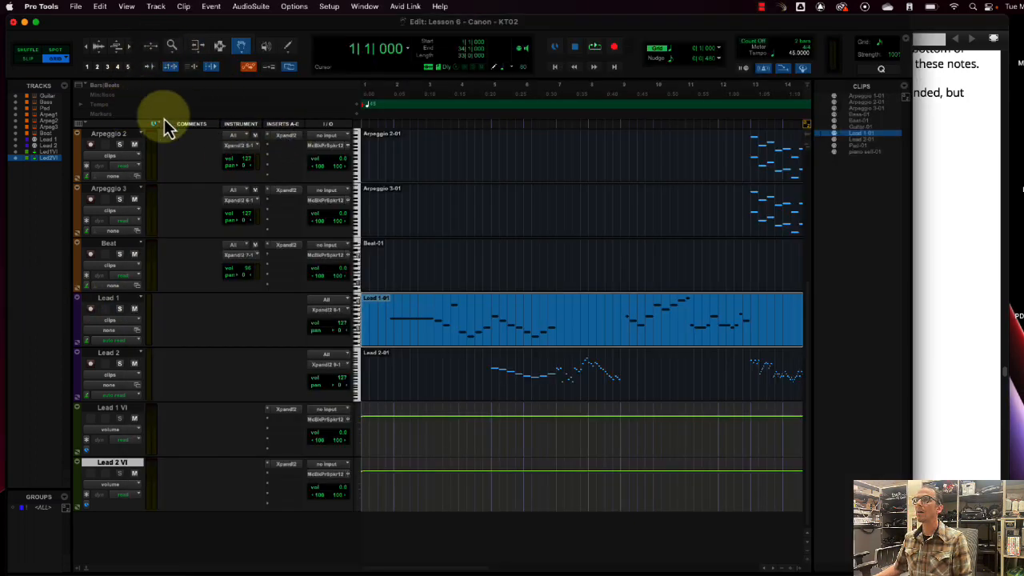
pyautogui.scroll(4, 280, 318)
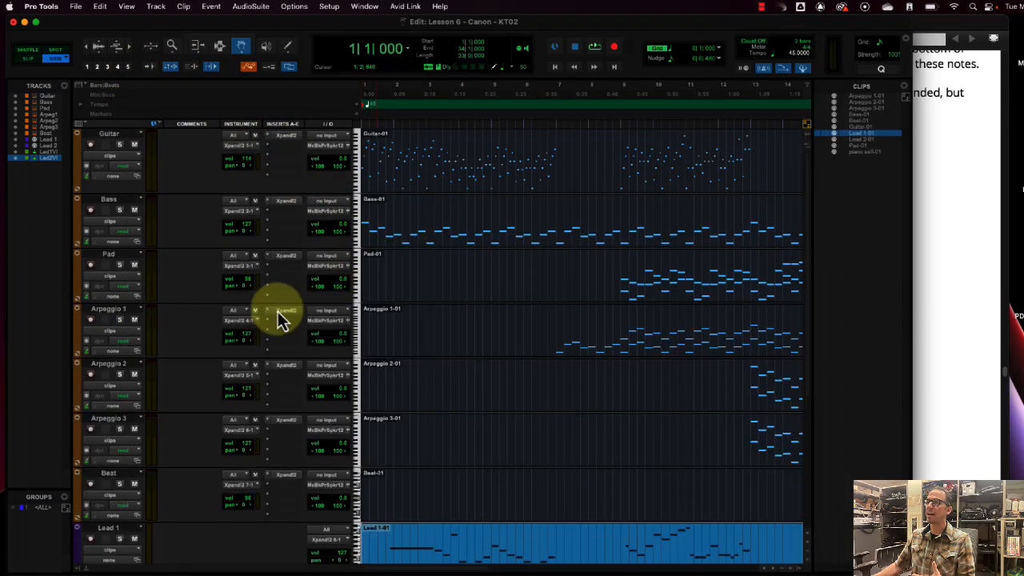
pyautogui.scroll(-4, 280, 318)
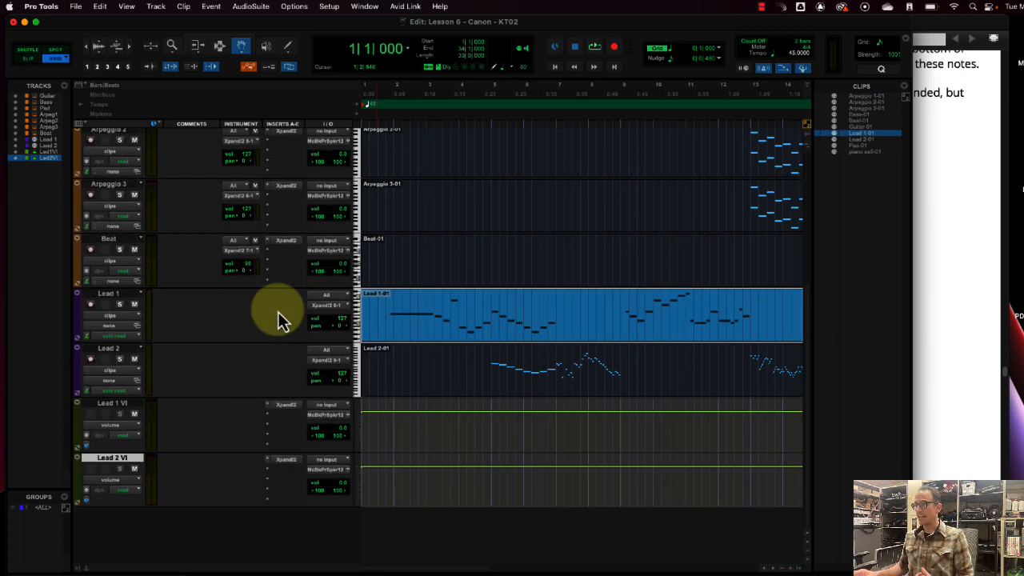
pyautogui.scroll(4, 256, 316)
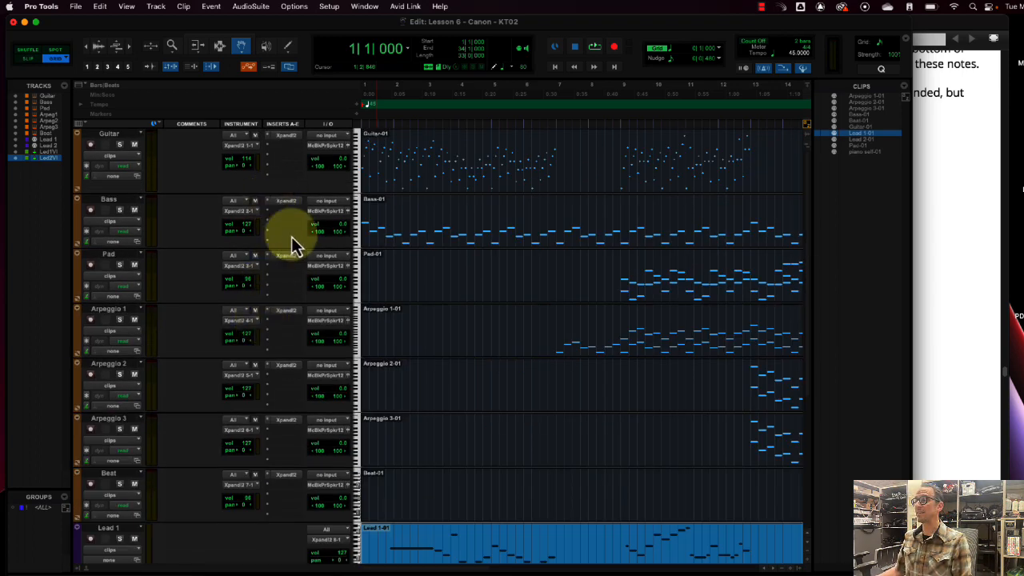
pyautogui.scroll(-4, 393, 381)
pyautogui.scroll(4, 393, 384)
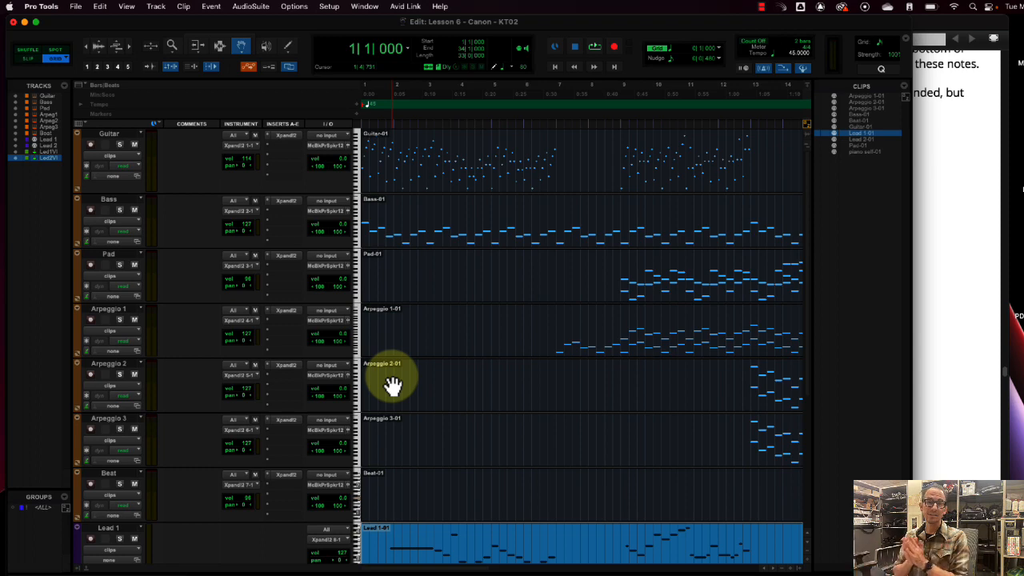